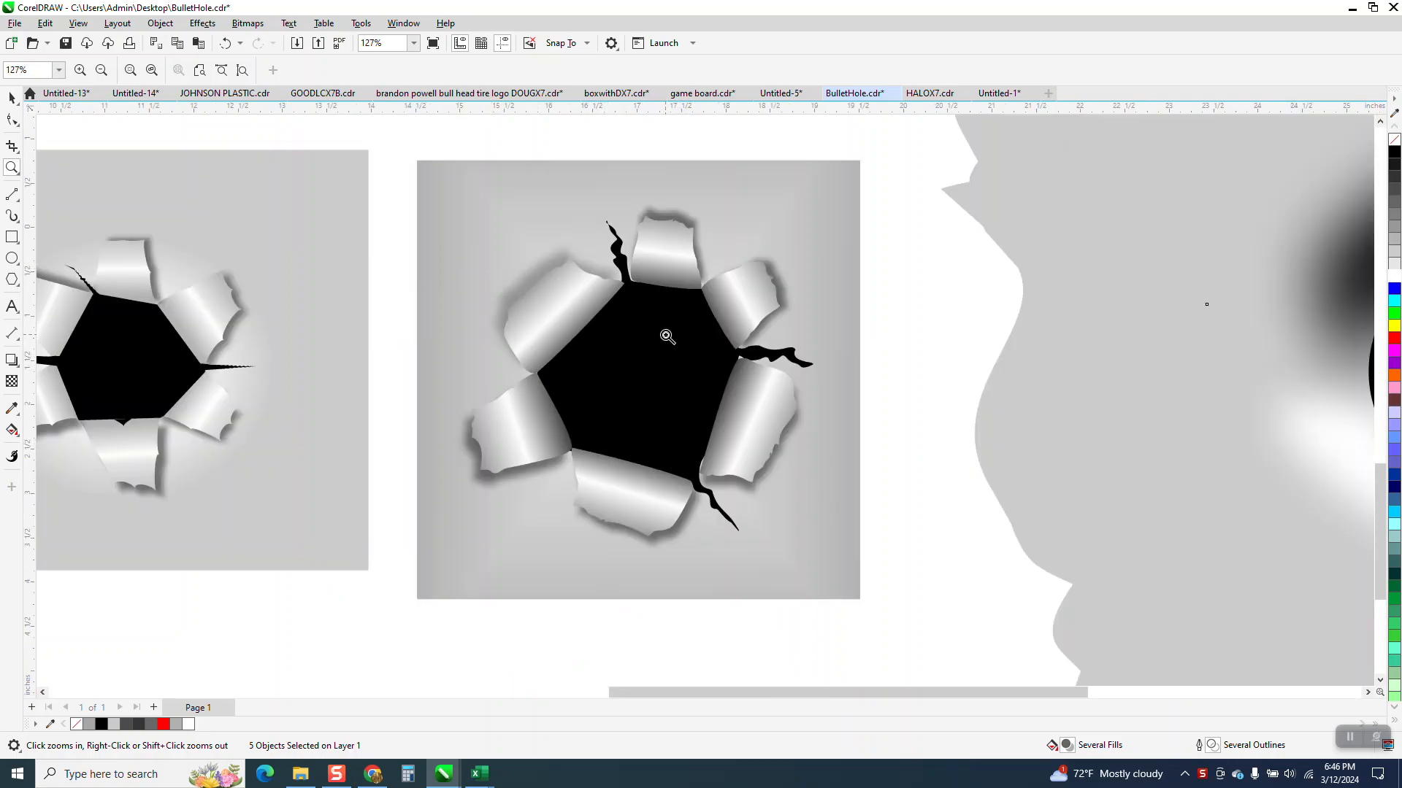
Step: Examine the two finished torn-metal bullet hole examples, including their curled flaps, shading and cracks
drag(613, 200, 759, 325)
scroll(758, 325, down, 5)
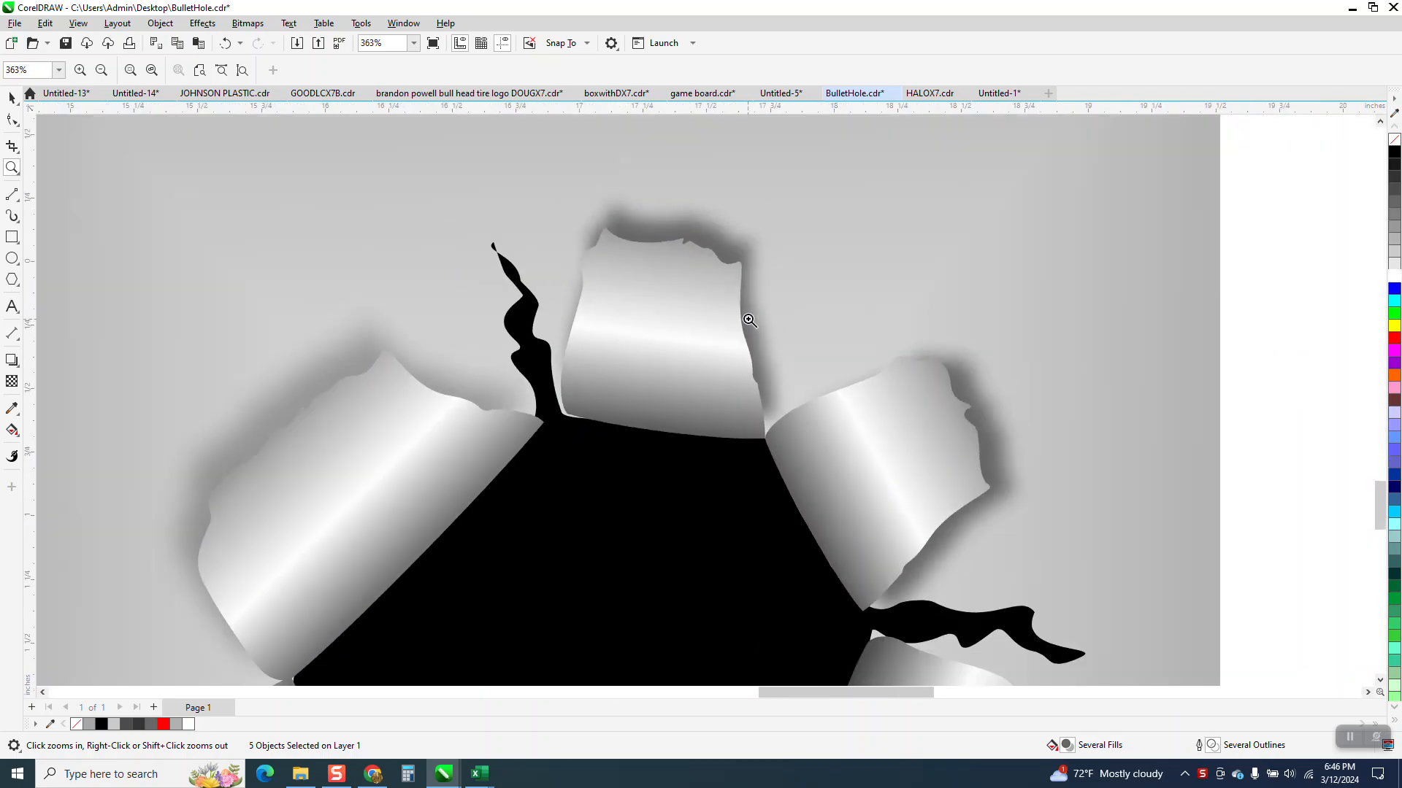
scroll(749, 319, down, 1)
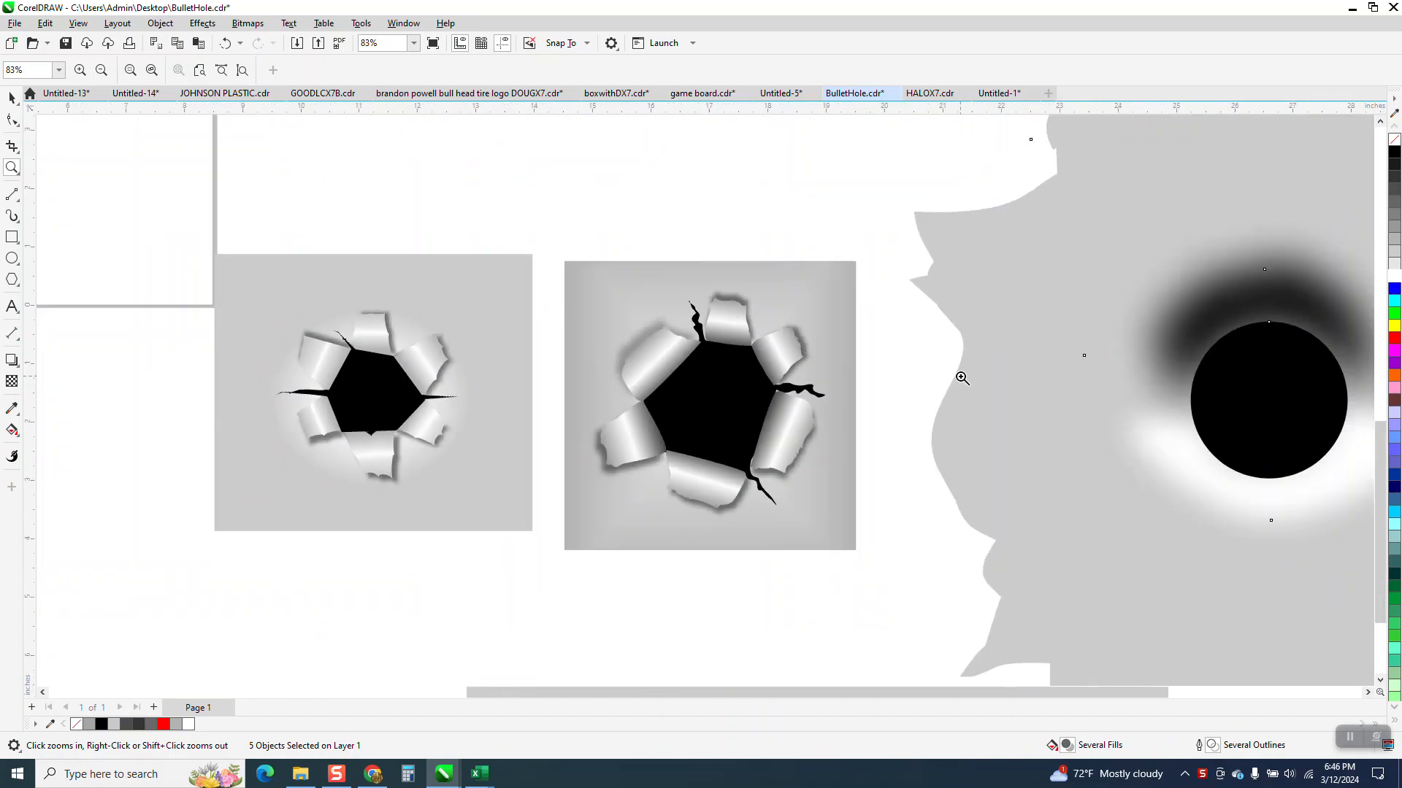
drag(275, 301, 543, 522)
scroll(471, 494, down, 2)
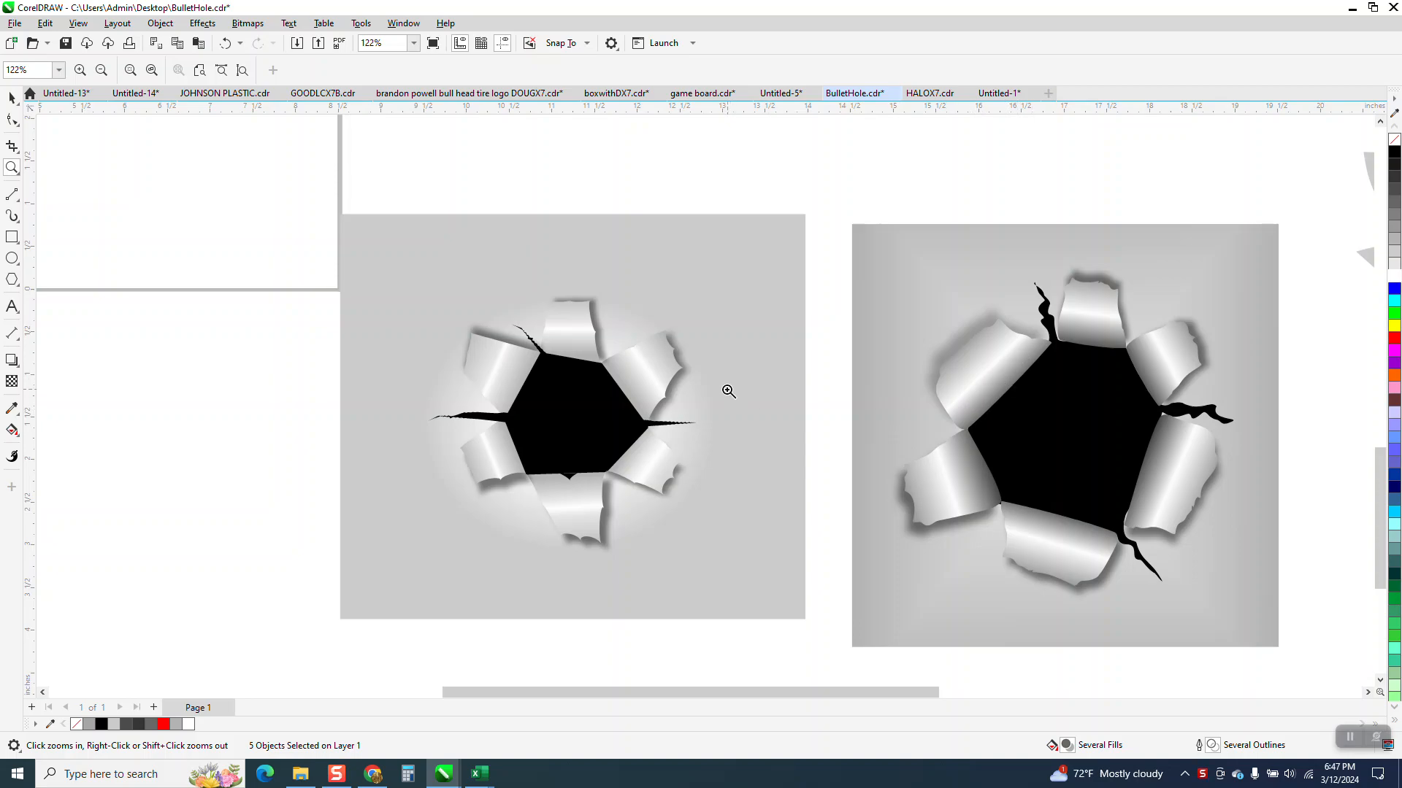
scroll(729, 392, down, 1)
scroll(730, 363, down, 7)
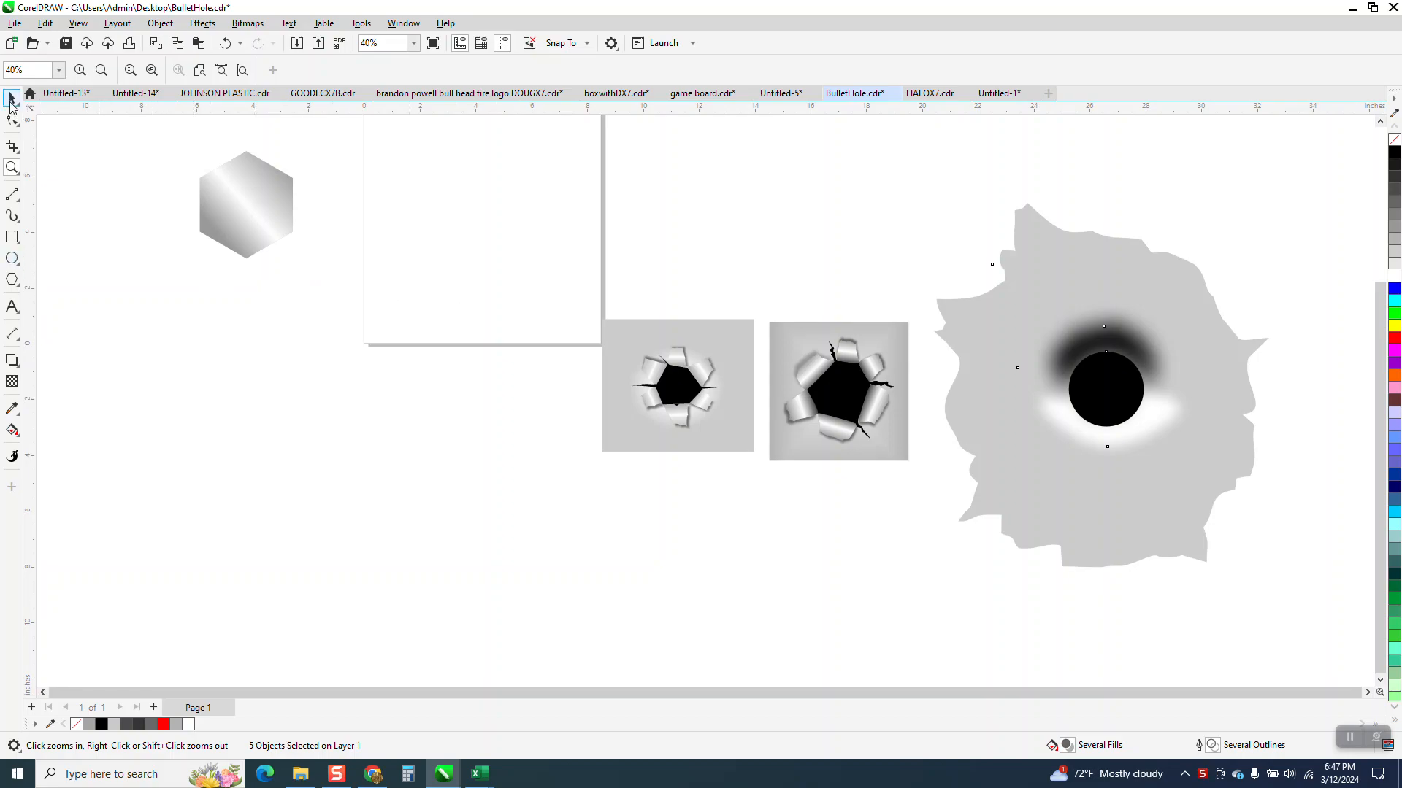
Step: Move the smaller torn-metal hole artwork straight up, off its gray background square
click(12, 98)
drag(751, 469, 752, 469)
drag(682, 387, 682, 206)
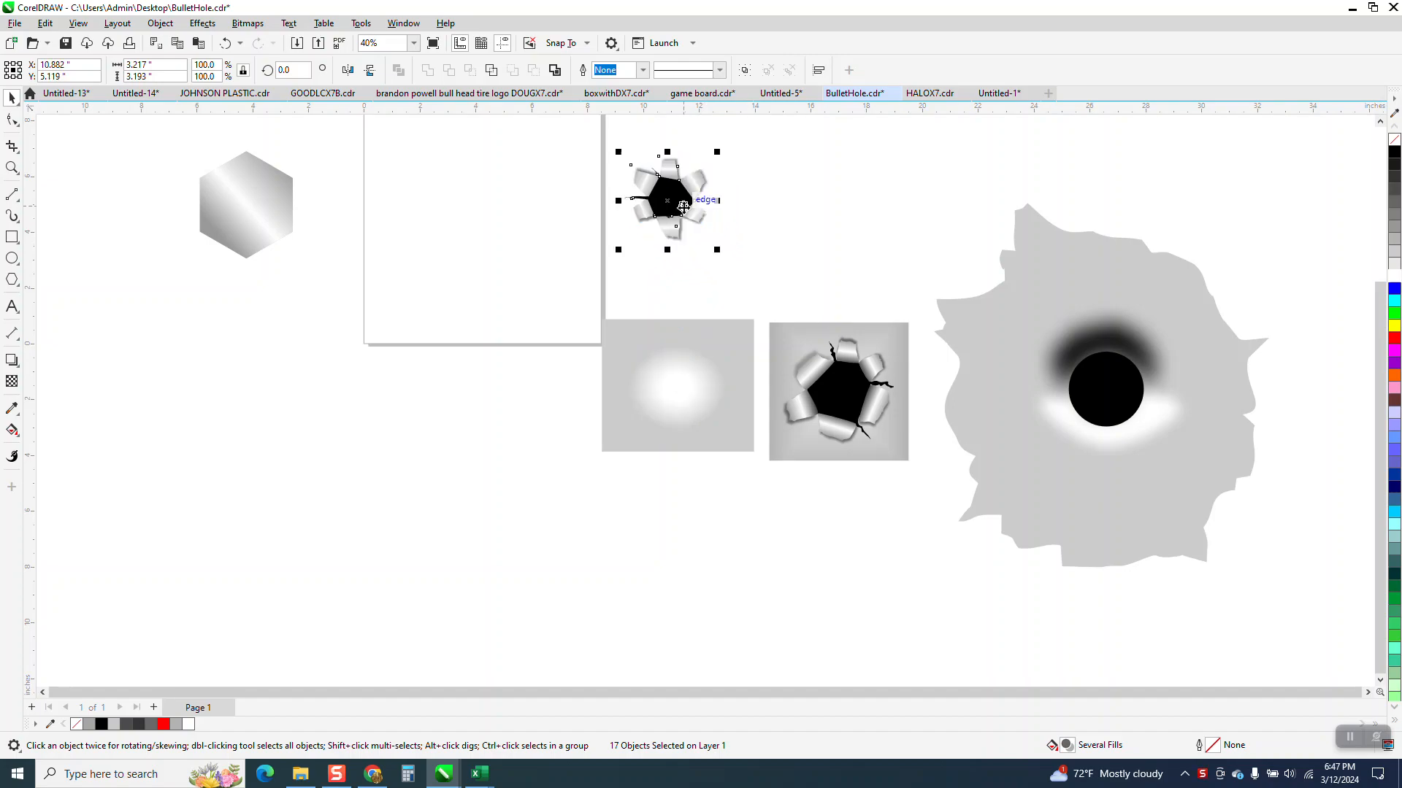
click(690, 271)
Step: Draw a six-sided polygon about 1.76 by 2.04 inches near the middle of the page
click(12, 168)
drag(544, 163, 845, 251)
scroll(702, 281, down, 5)
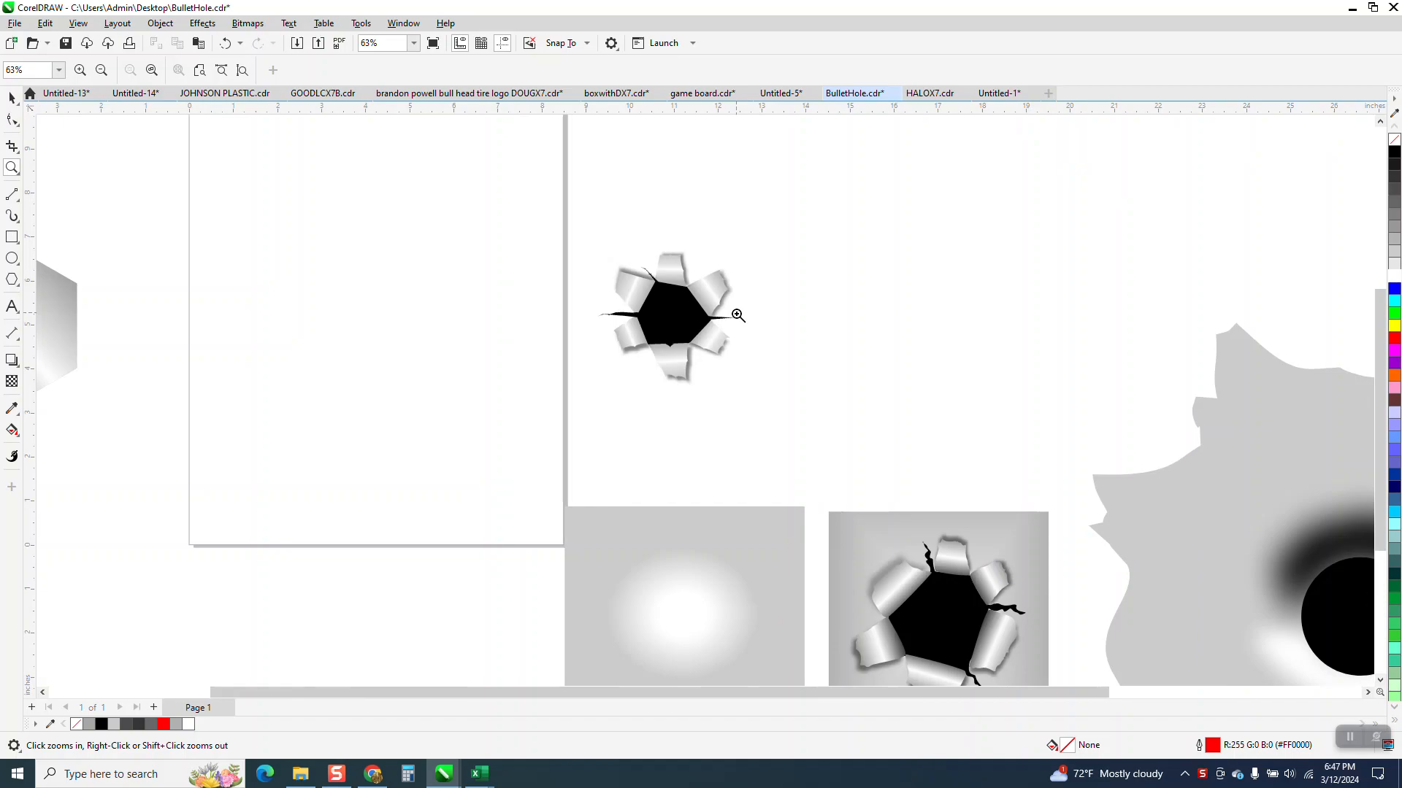
click(21, 287)
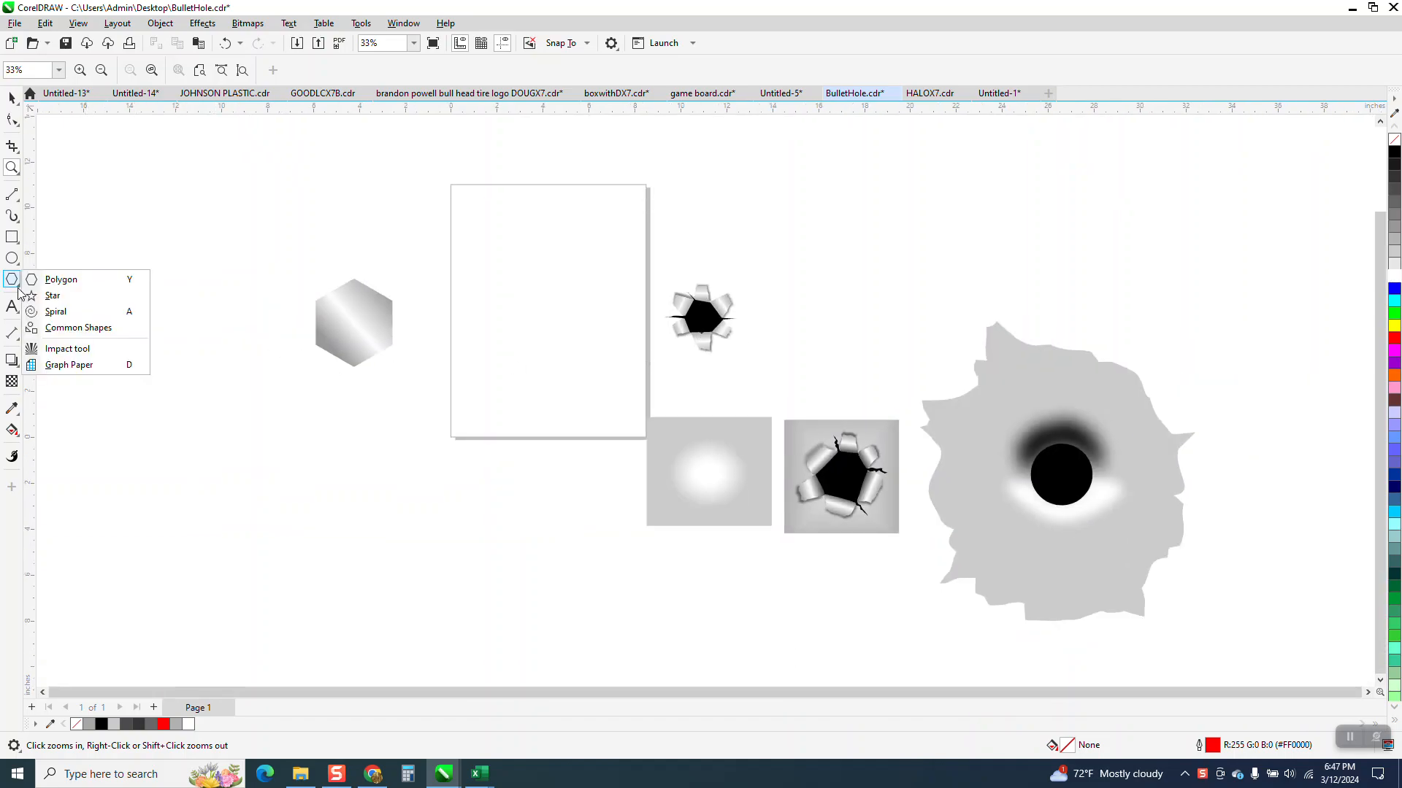
click(55, 281)
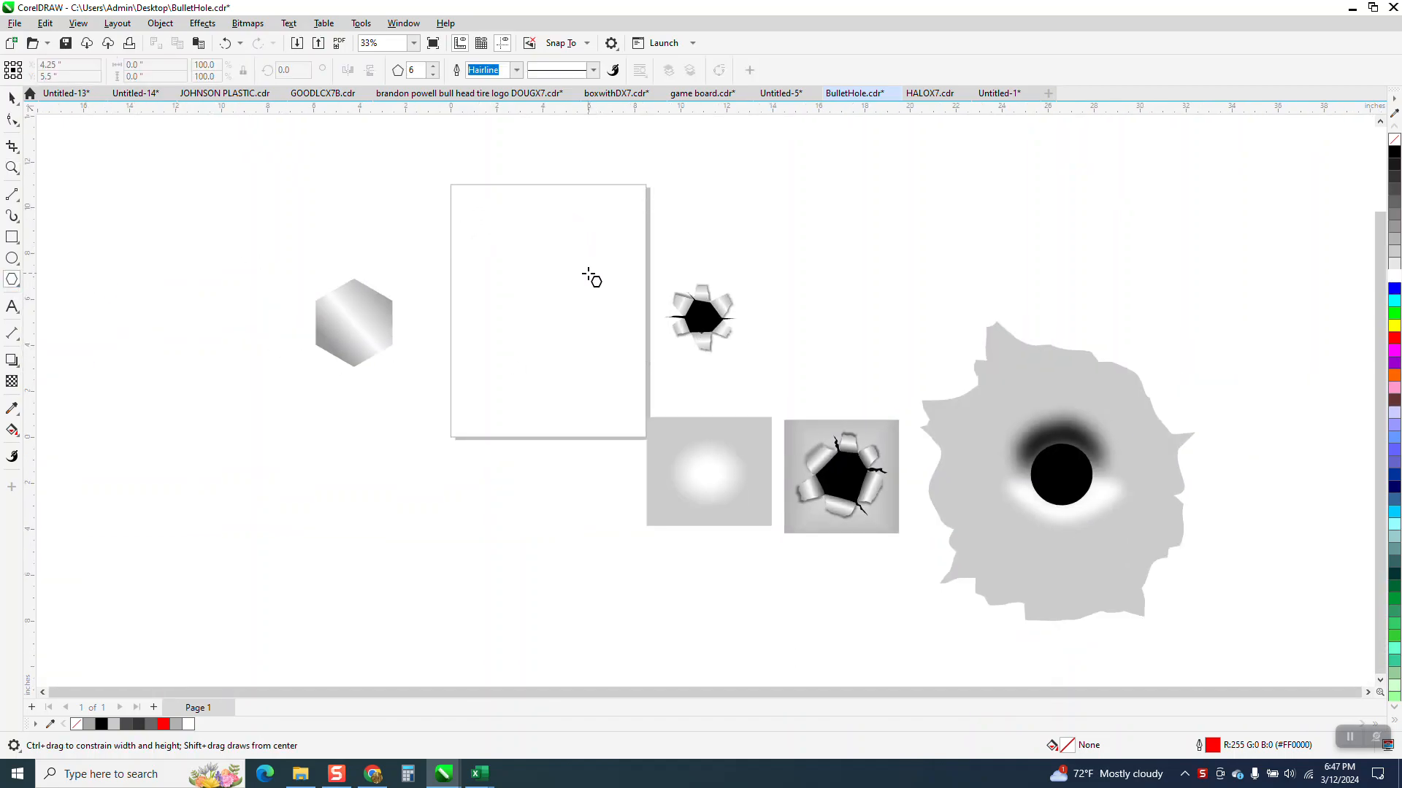
drag(578, 290, 533, 338)
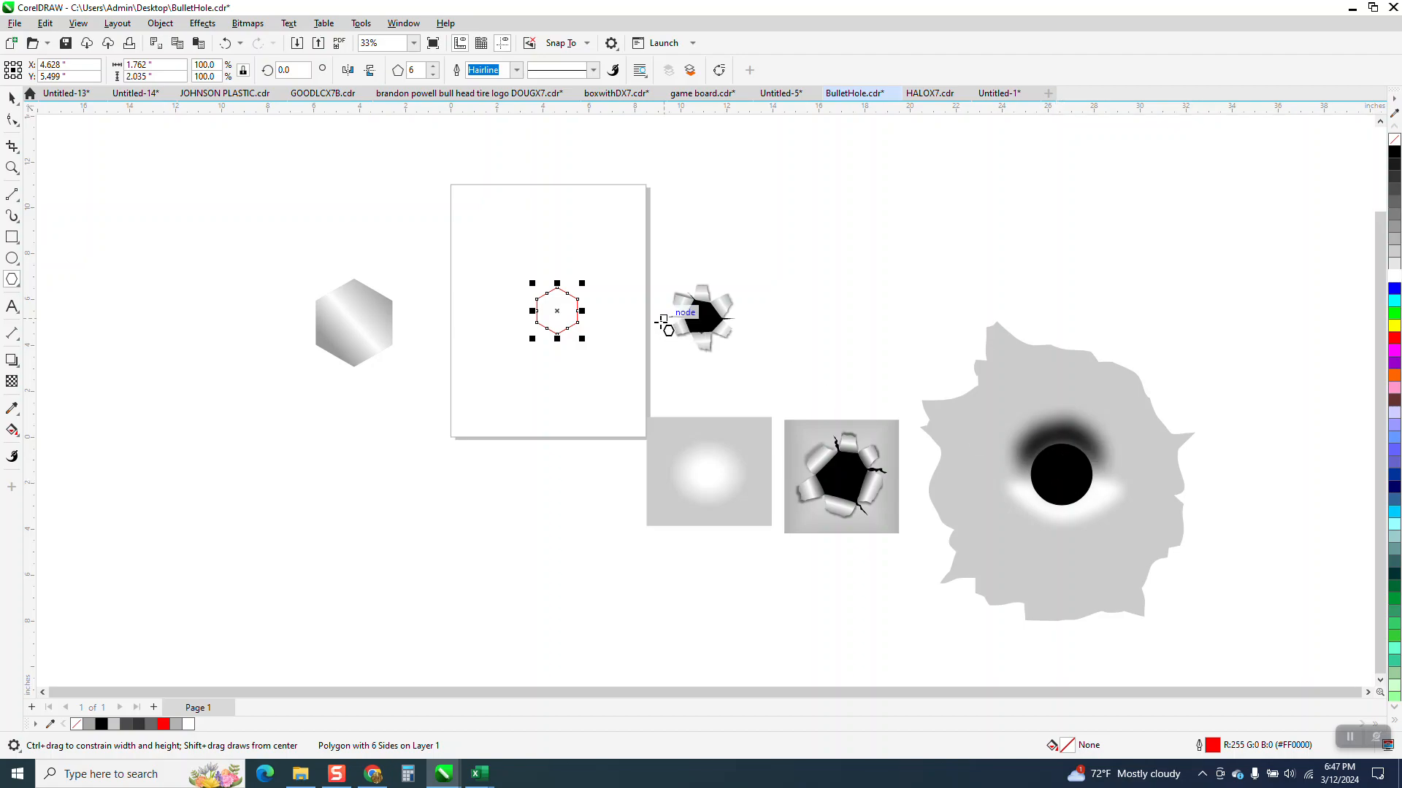
Step: Draw a flap about 1.49 by 1.32 inches with 2-point lines, extending from the hexagon's upper-right edge
click(12, 167)
drag(453, 241, 722, 404)
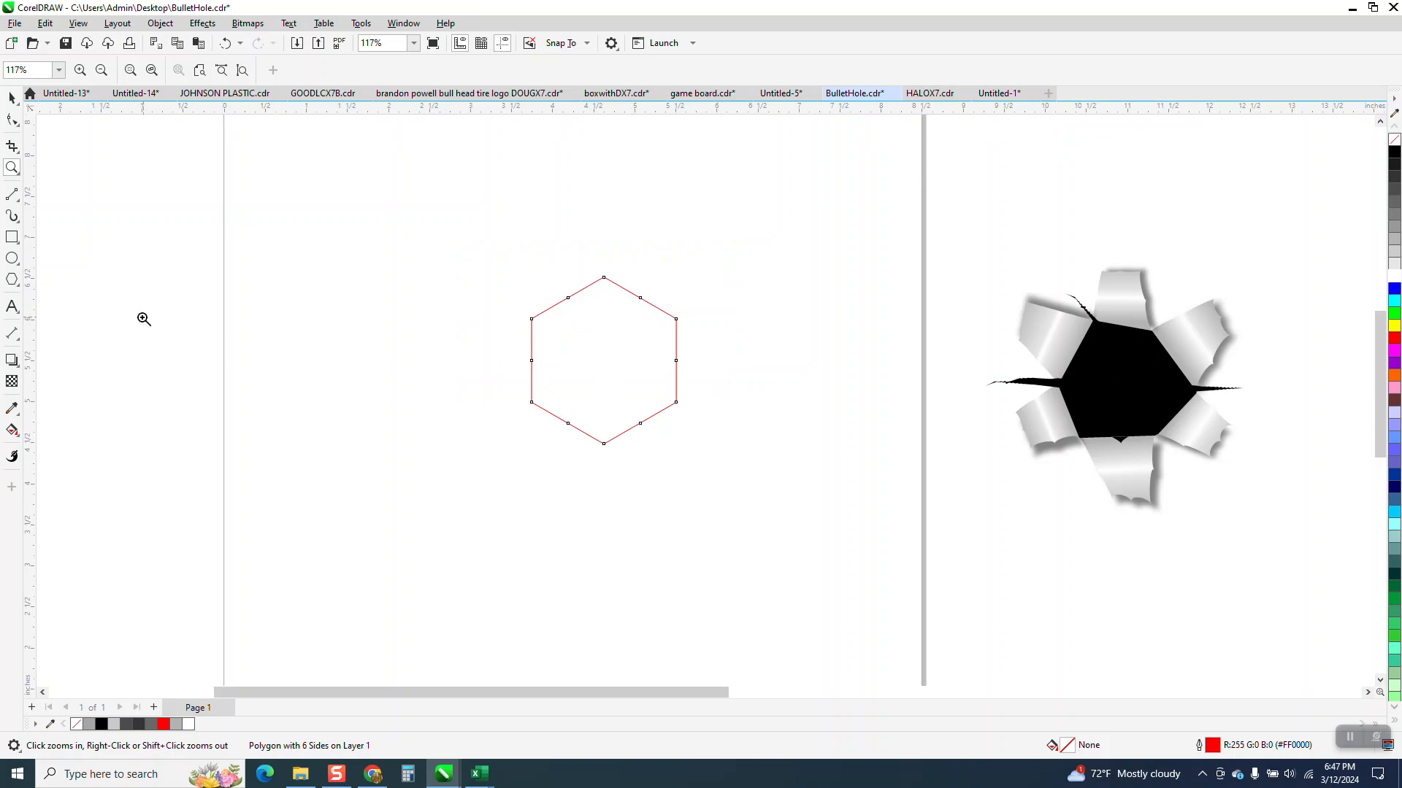
click(18, 201)
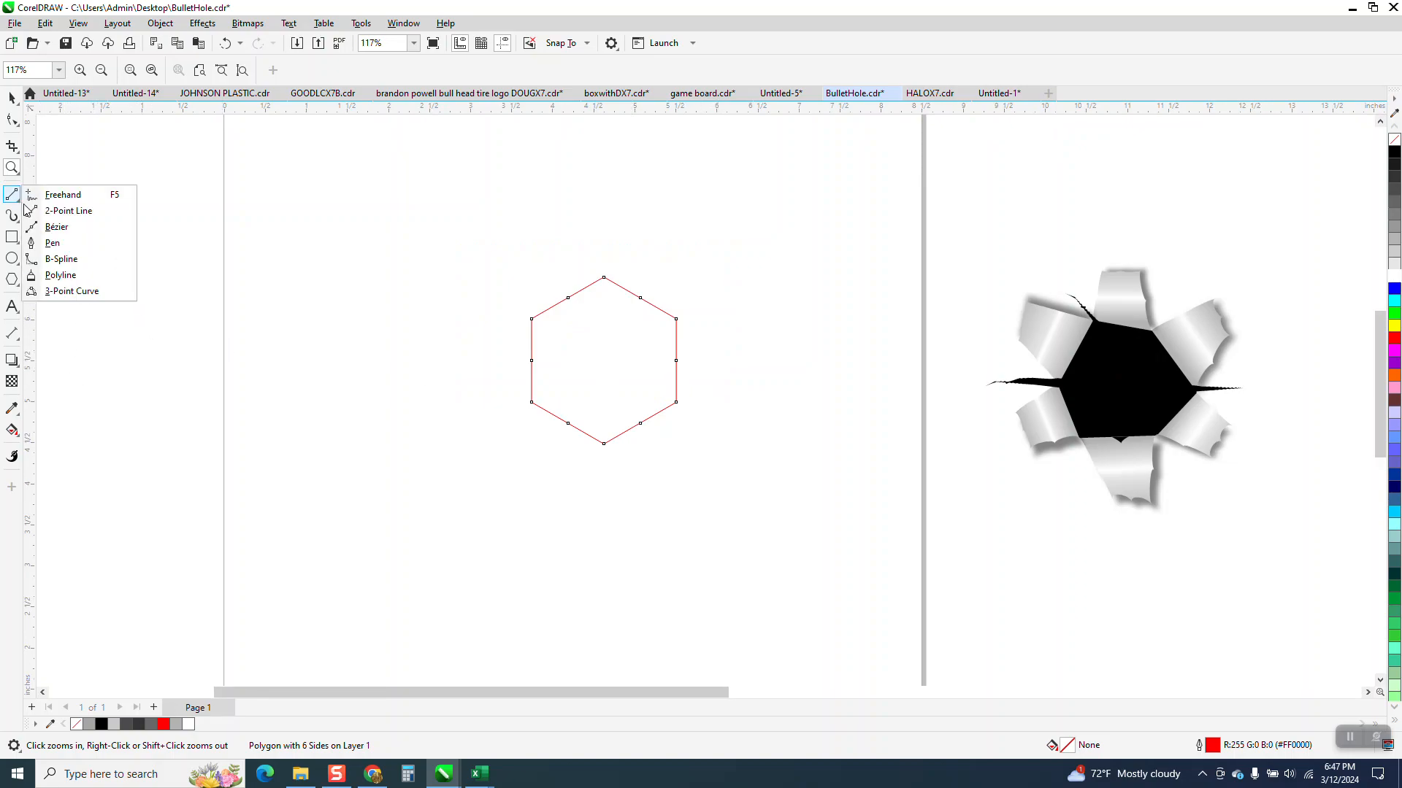
click(55, 209)
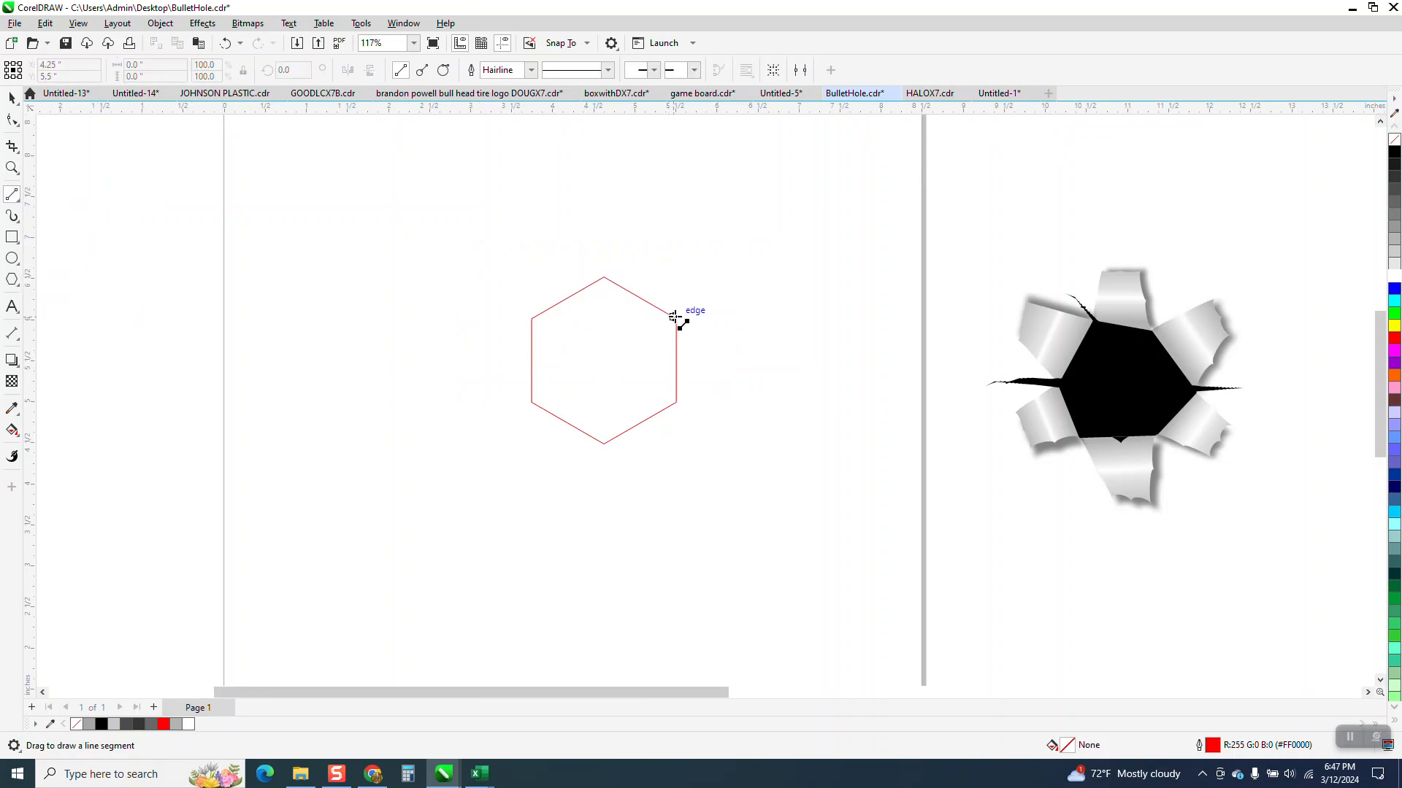
drag(677, 318, 604, 278)
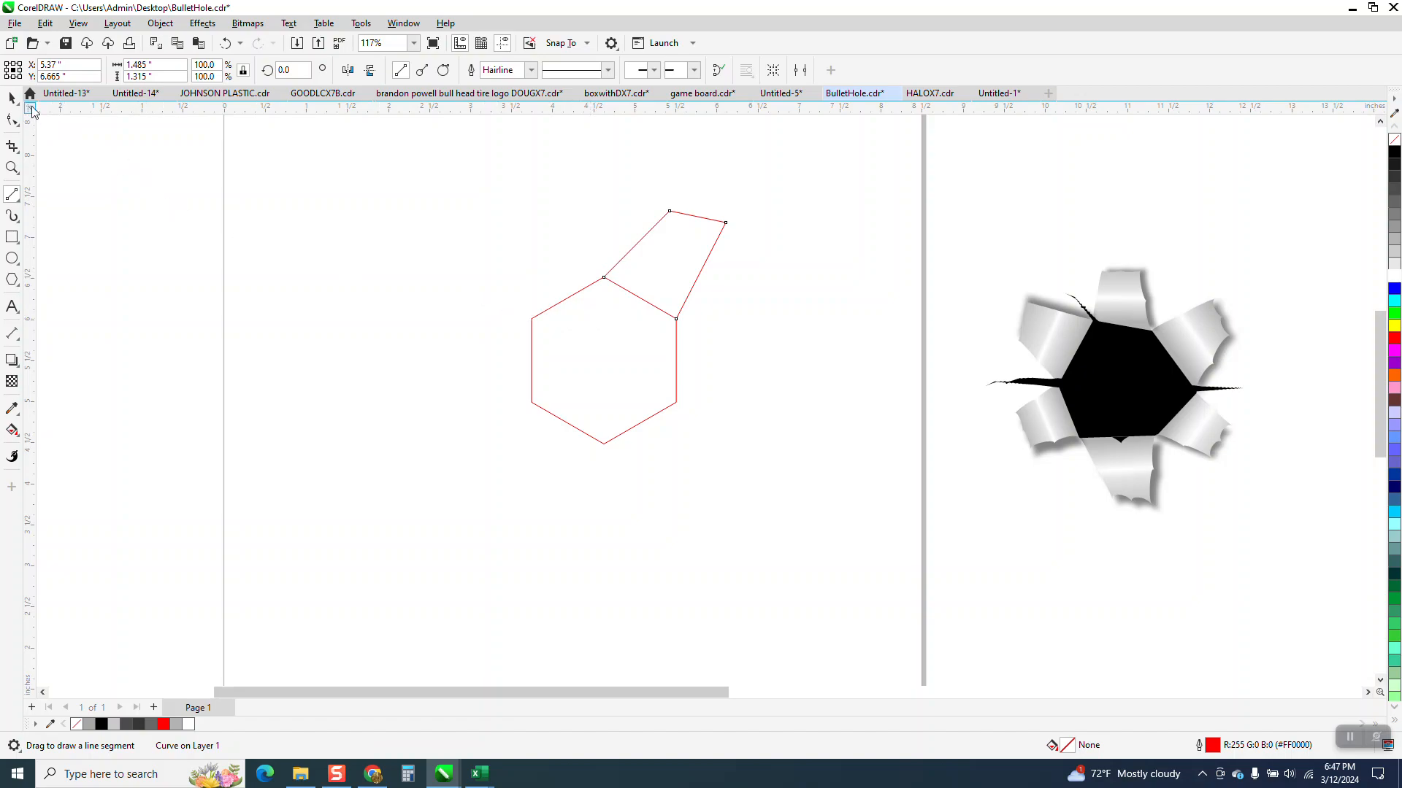
click(11, 98)
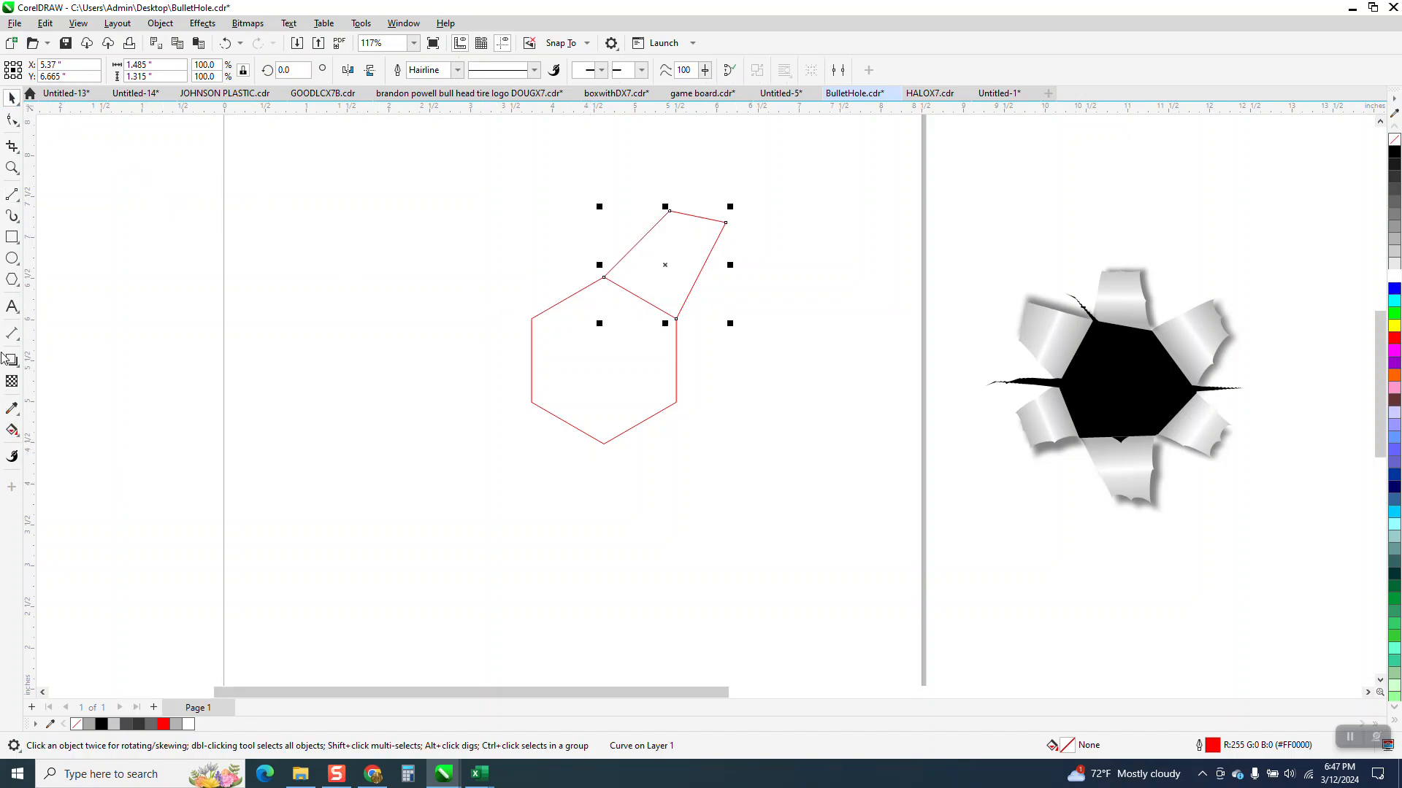
Step: Convert the flap's right side to a curve and bend it inward
click(11, 168)
drag(617, 204, 771, 339)
click(12, 119)
click(723, 181)
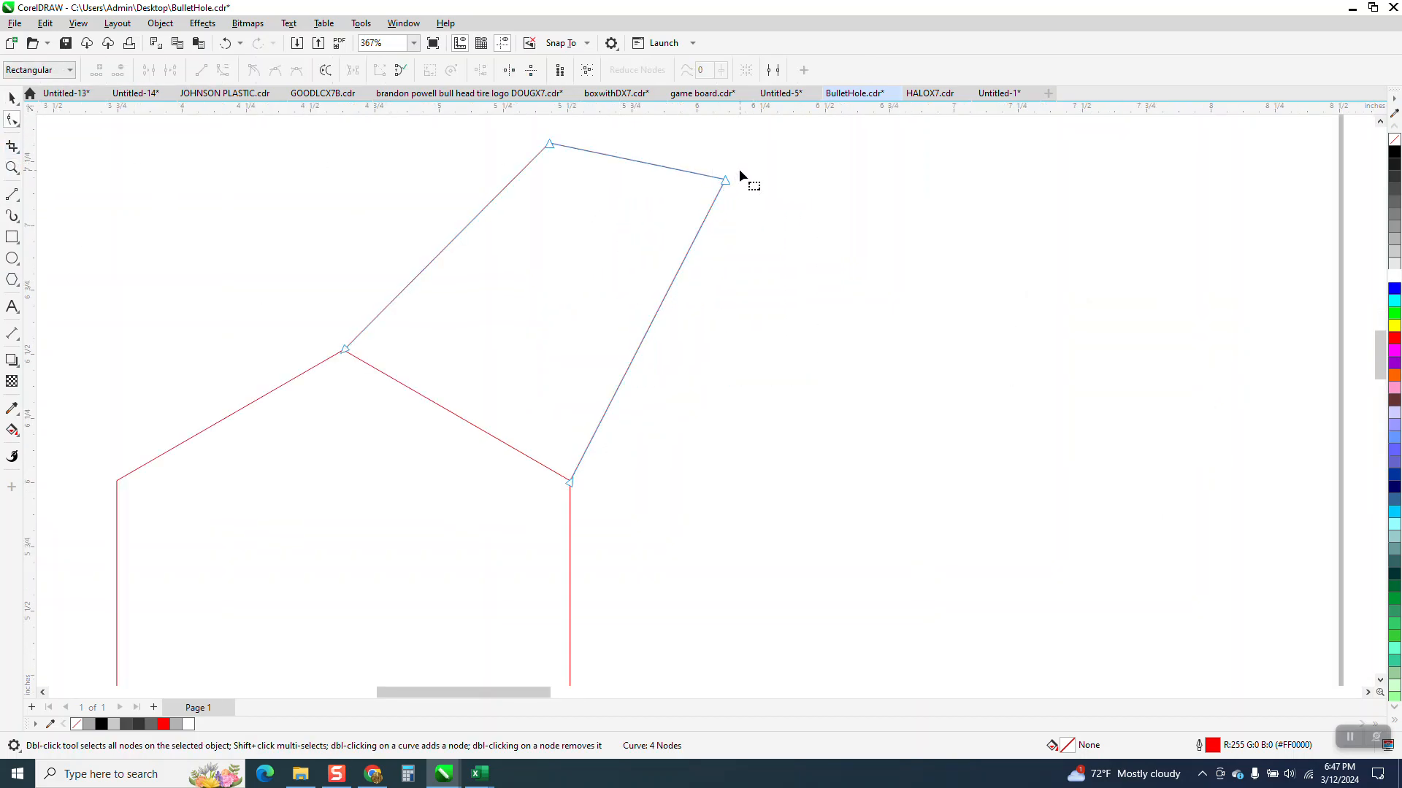
drag(608, 474, 568, 506)
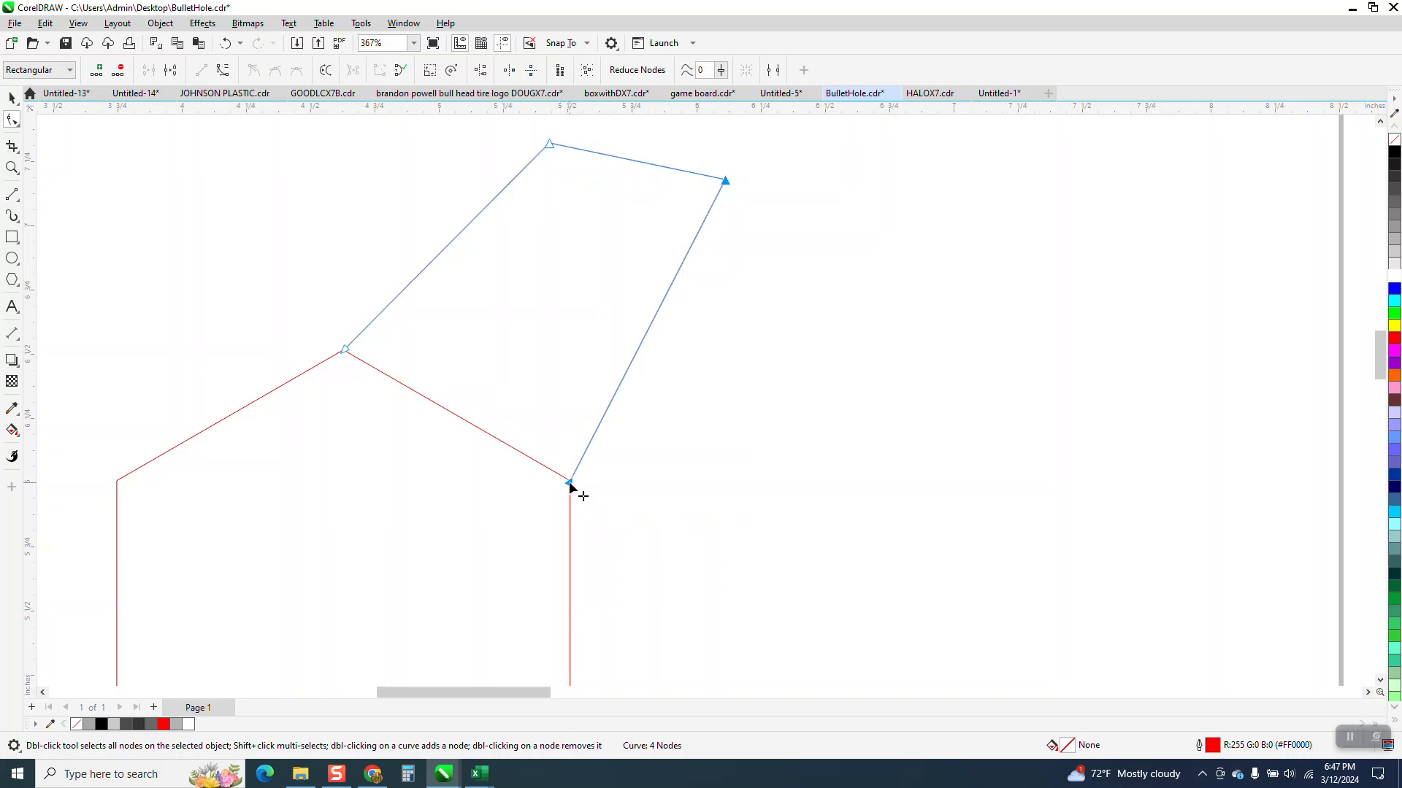
right_click(569, 482)
click(630, 582)
click(570, 484)
drag(622, 378, 595, 340)
drag(675, 278, 648, 255)
key(space)
scroll(455, 326, down, 1)
scroll(455, 326, down, 3)
key(space)
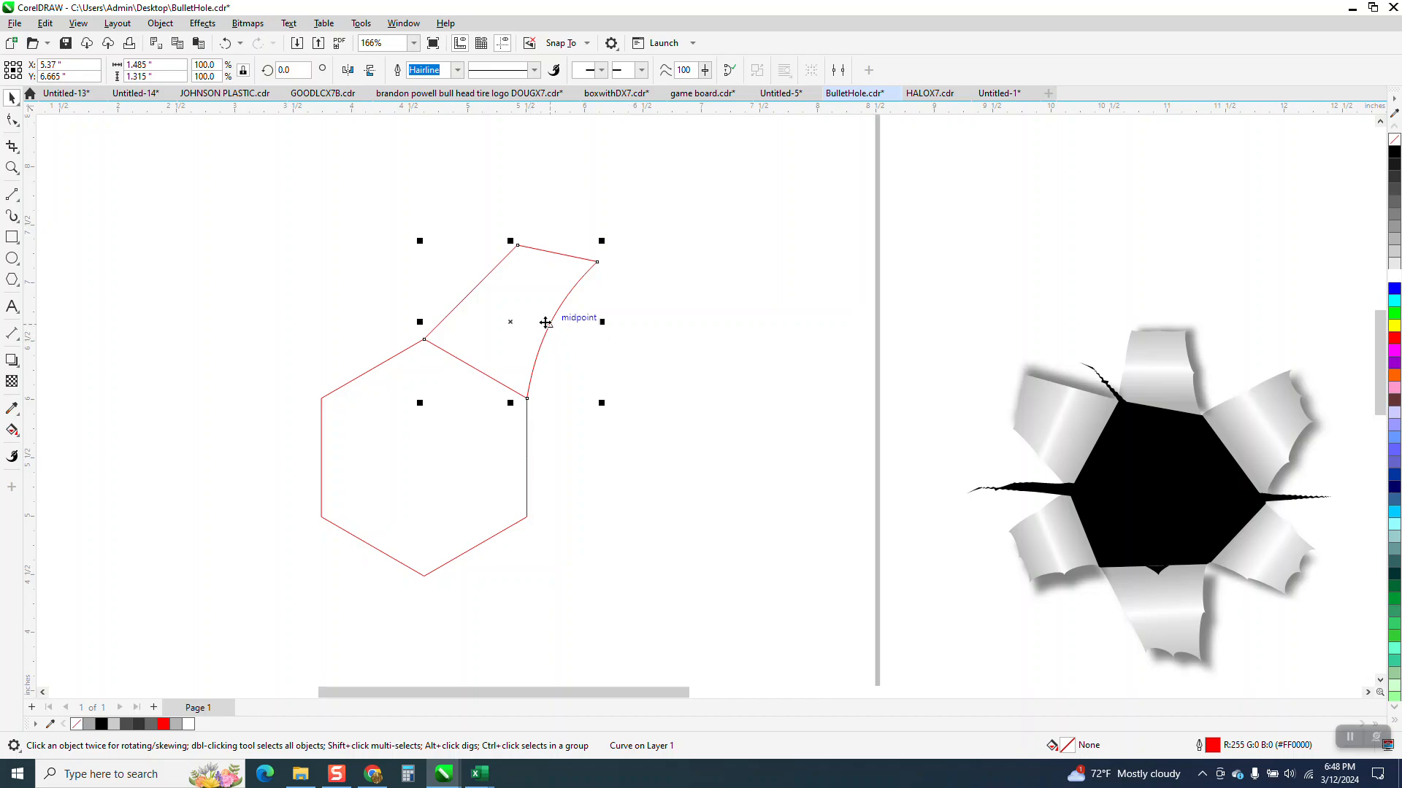
Step: Fill the flap's enclosed area with black using Smart Fill and nudge the filled shape 7 inches to the right
click(13, 431)
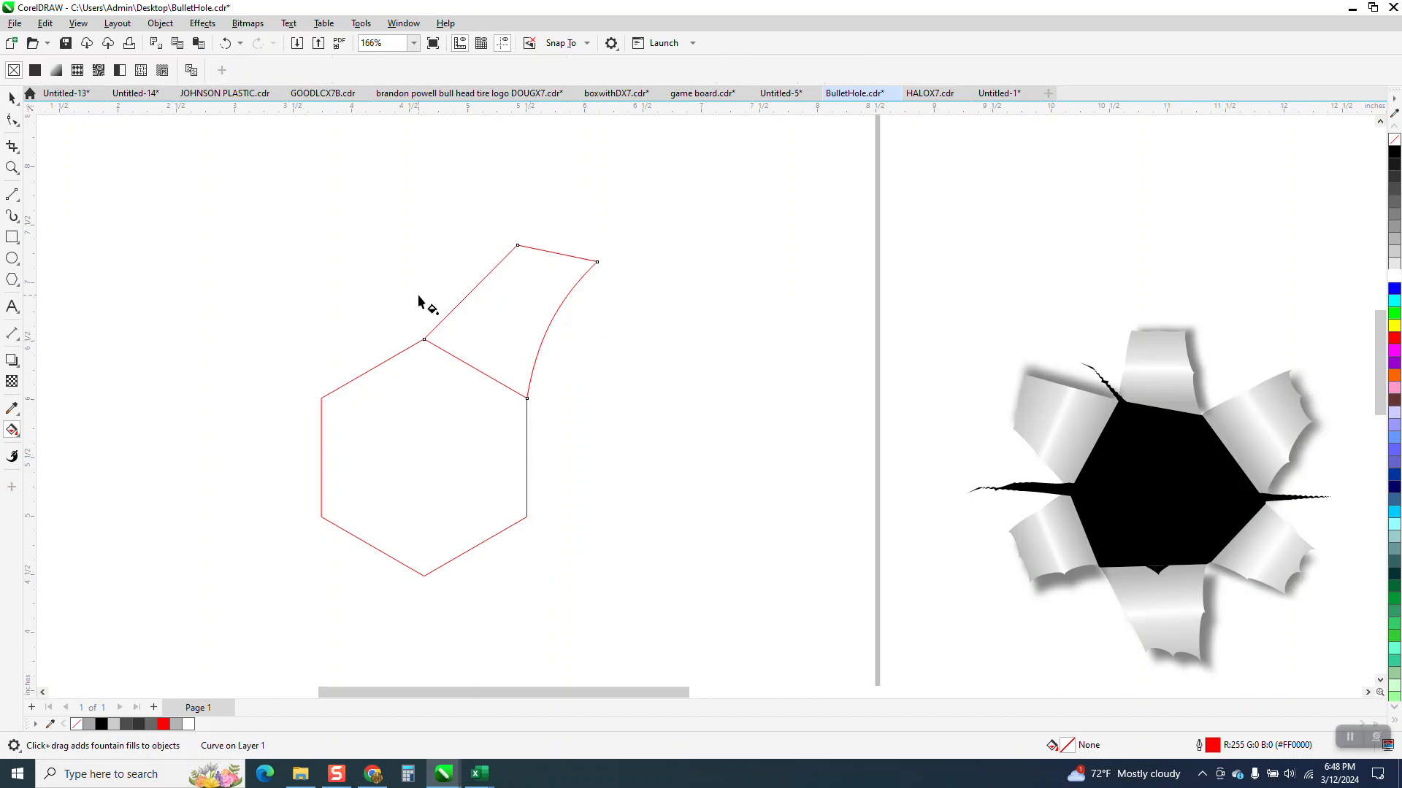
click(20, 438)
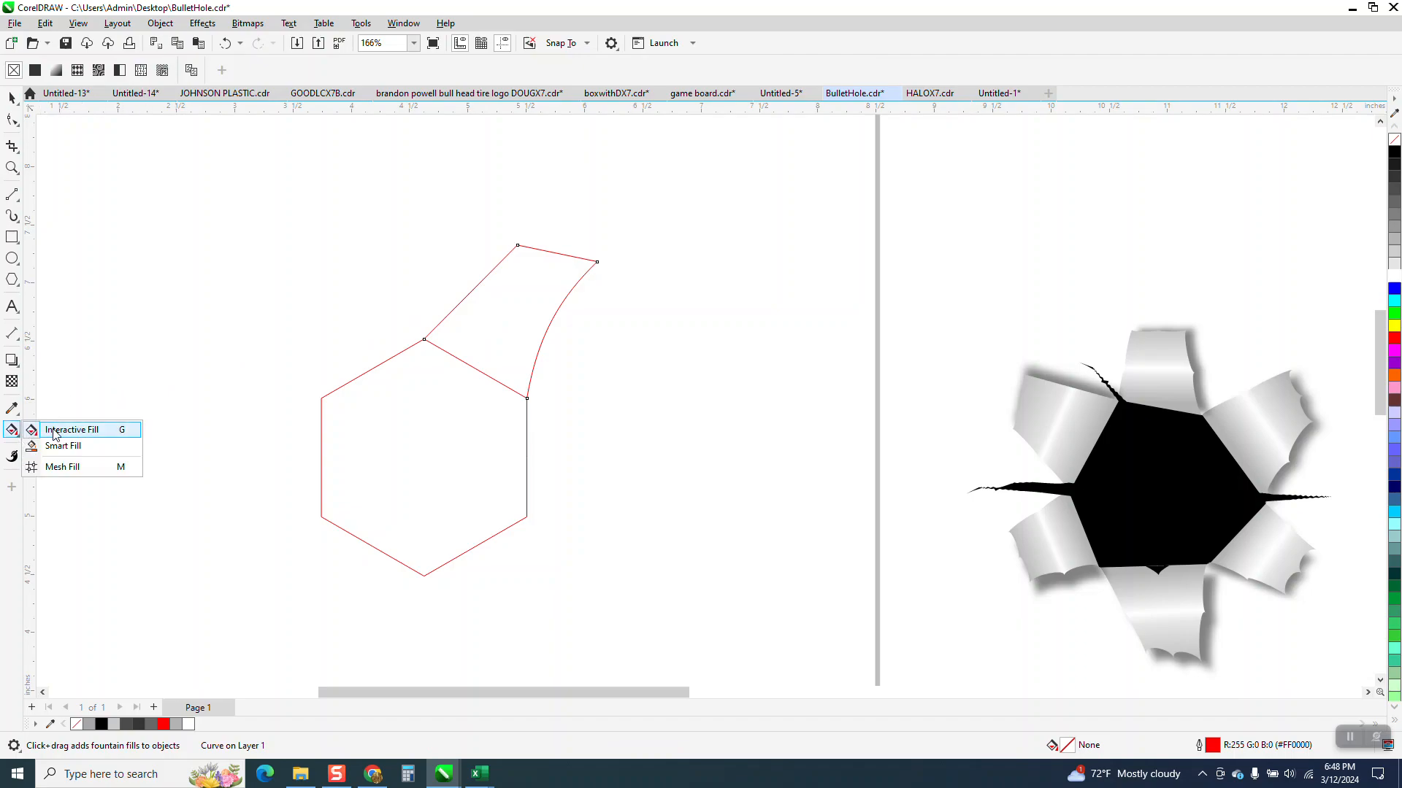
click(59, 445)
click(522, 301)
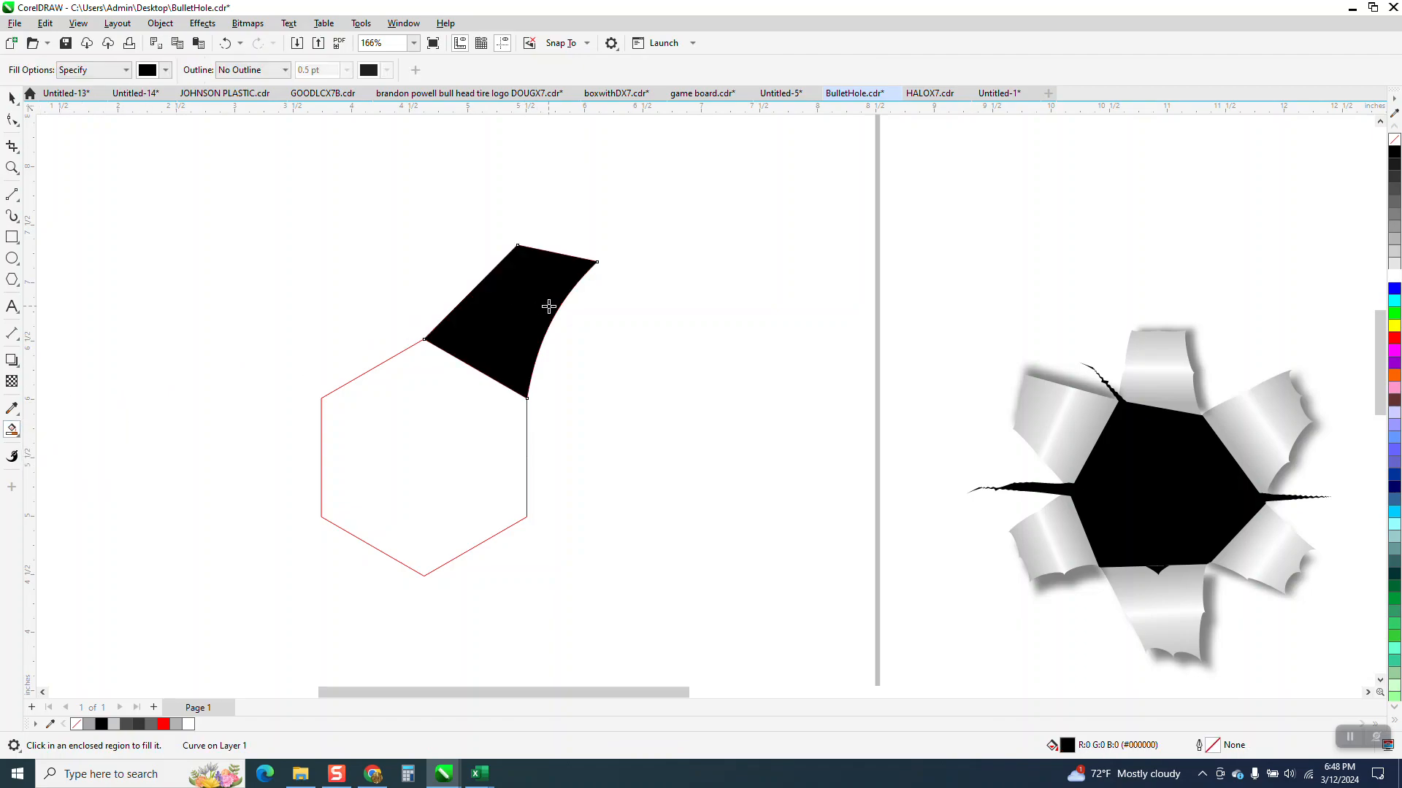
key(Right)
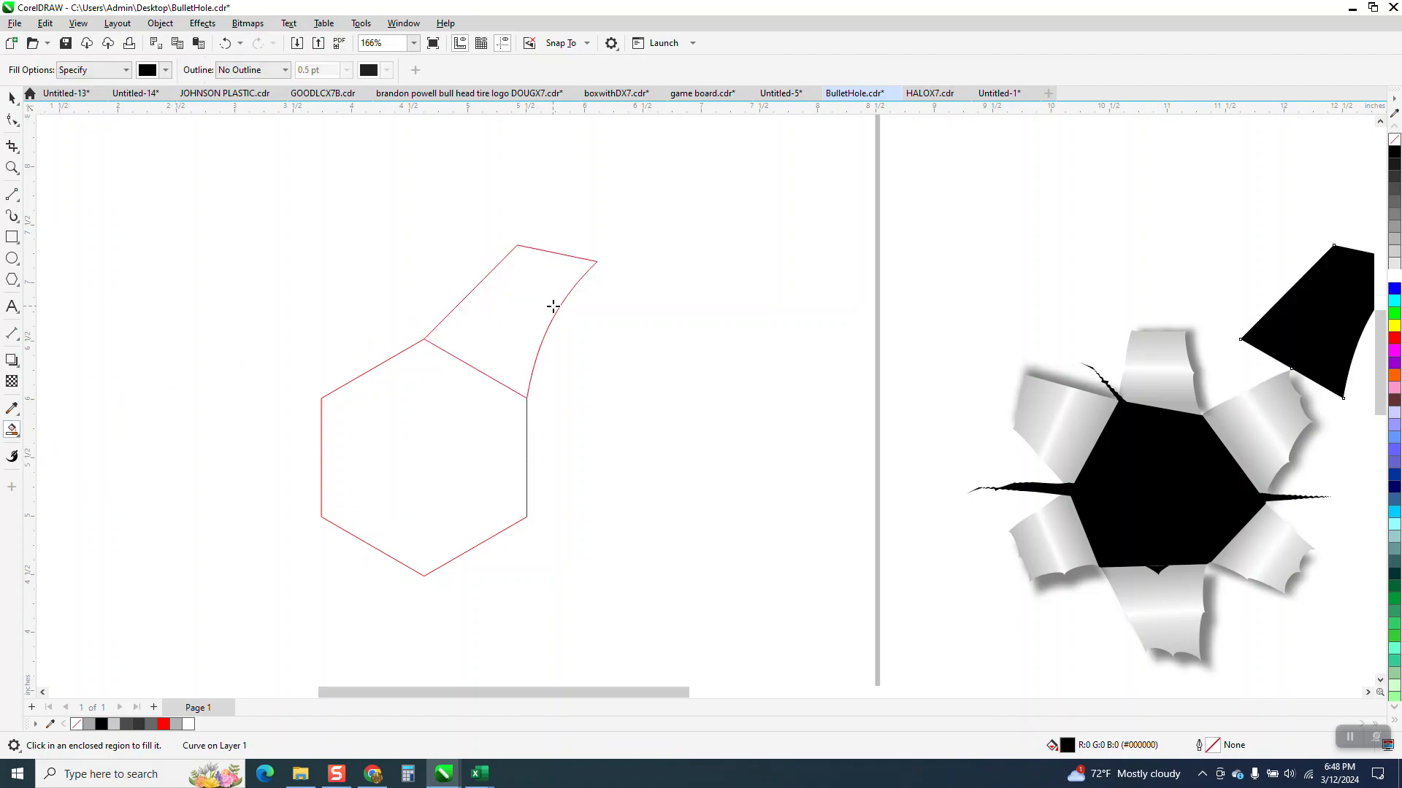
Step: Delete the flap's original red lines and move the black flap back against the hexagon's upper-right edge
click(16, 101)
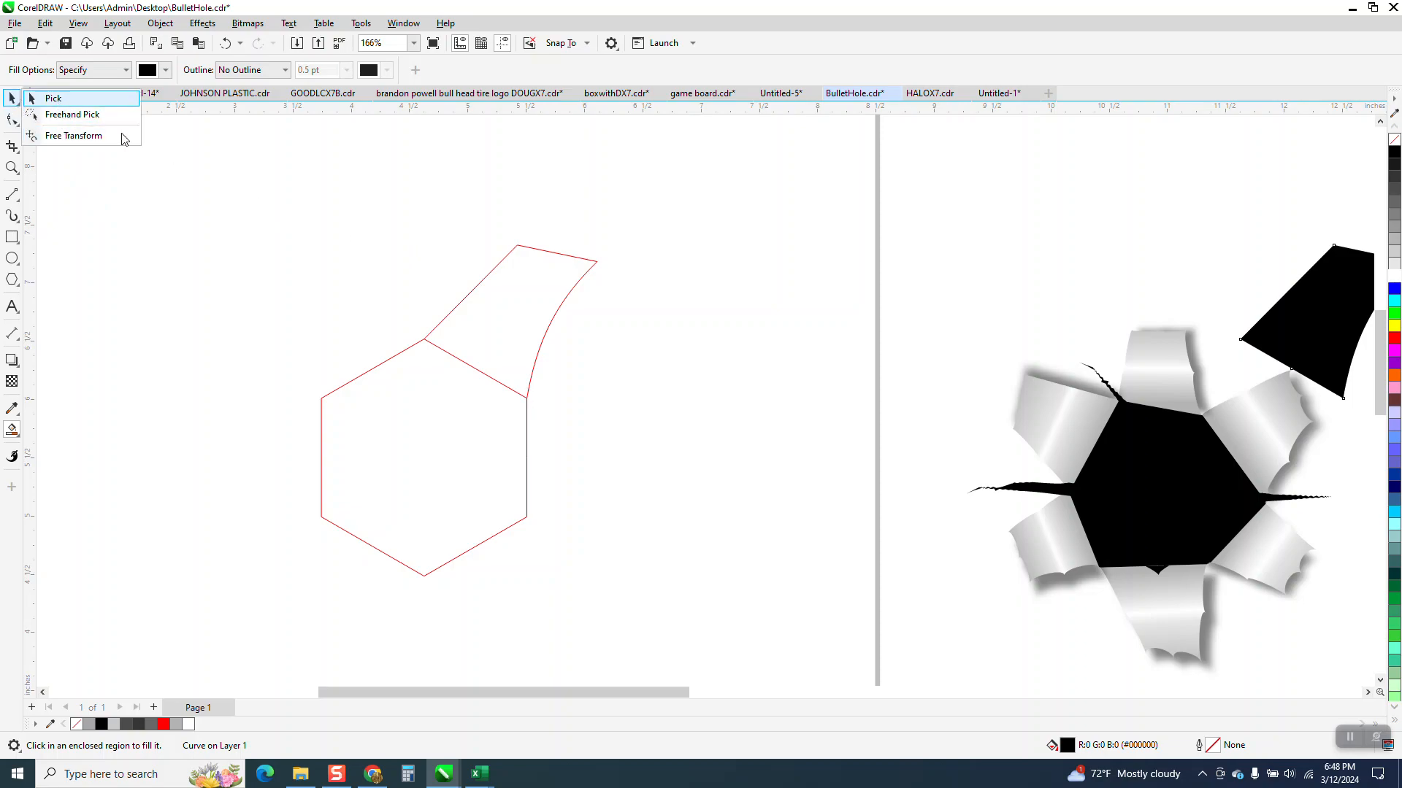
click(51, 99)
click(565, 306)
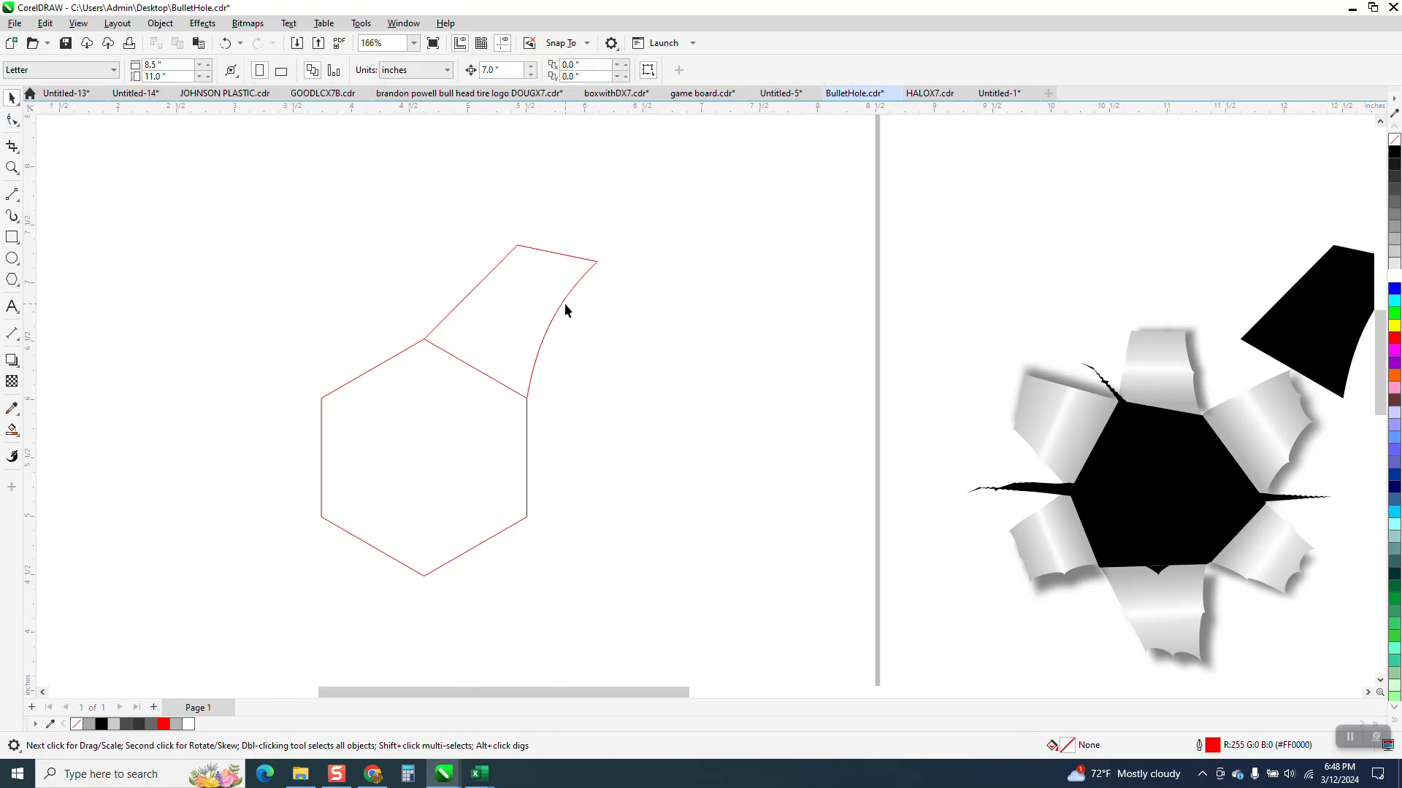
click(557, 299)
key(Delete)
click(1356, 343)
drag(1356, 343, 539, 343)
click(689, 228)
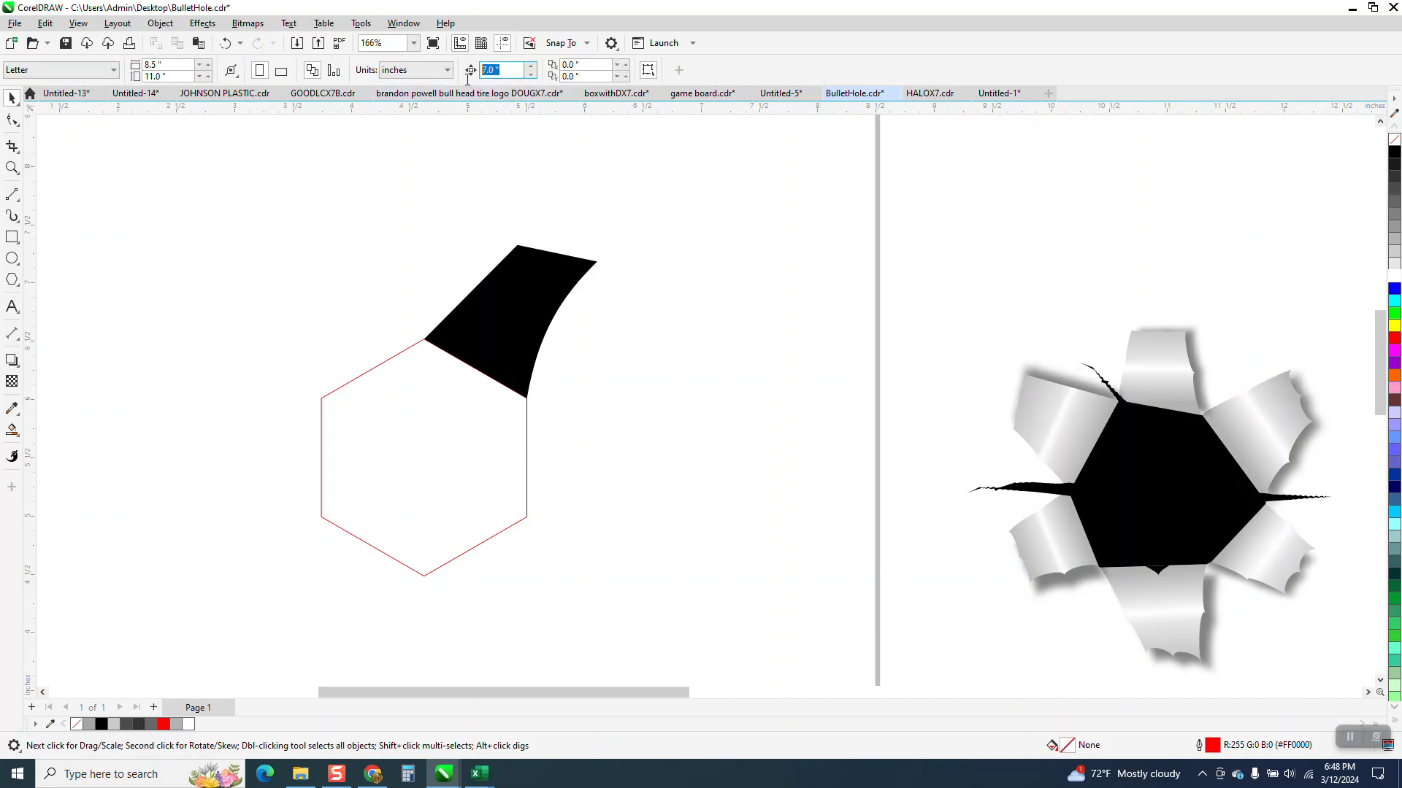
Step: Set the nudge distance to 3 inches and give the black flap no fill and a black outline
text(3)
click(557, 277)
click(1392, 142)
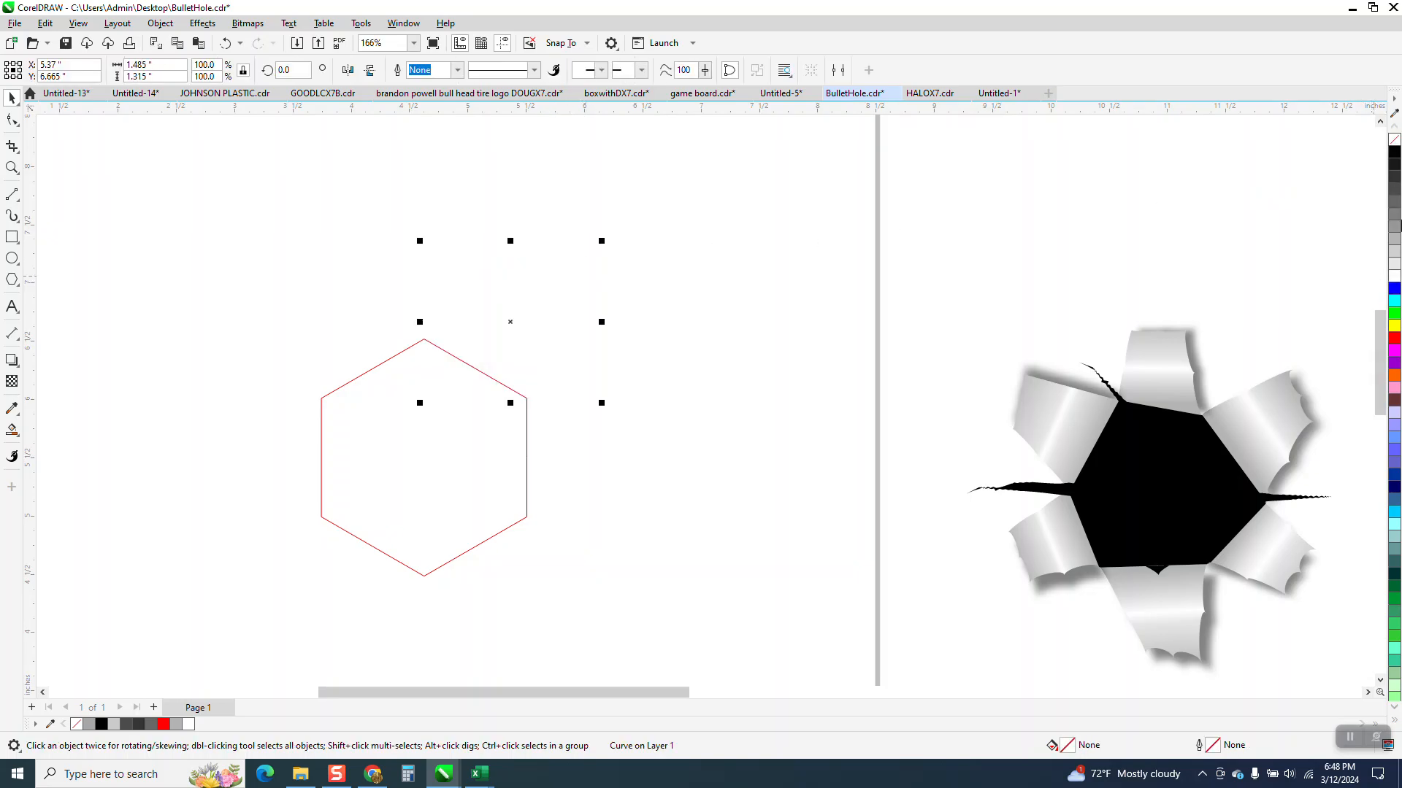
right_click(1393, 154)
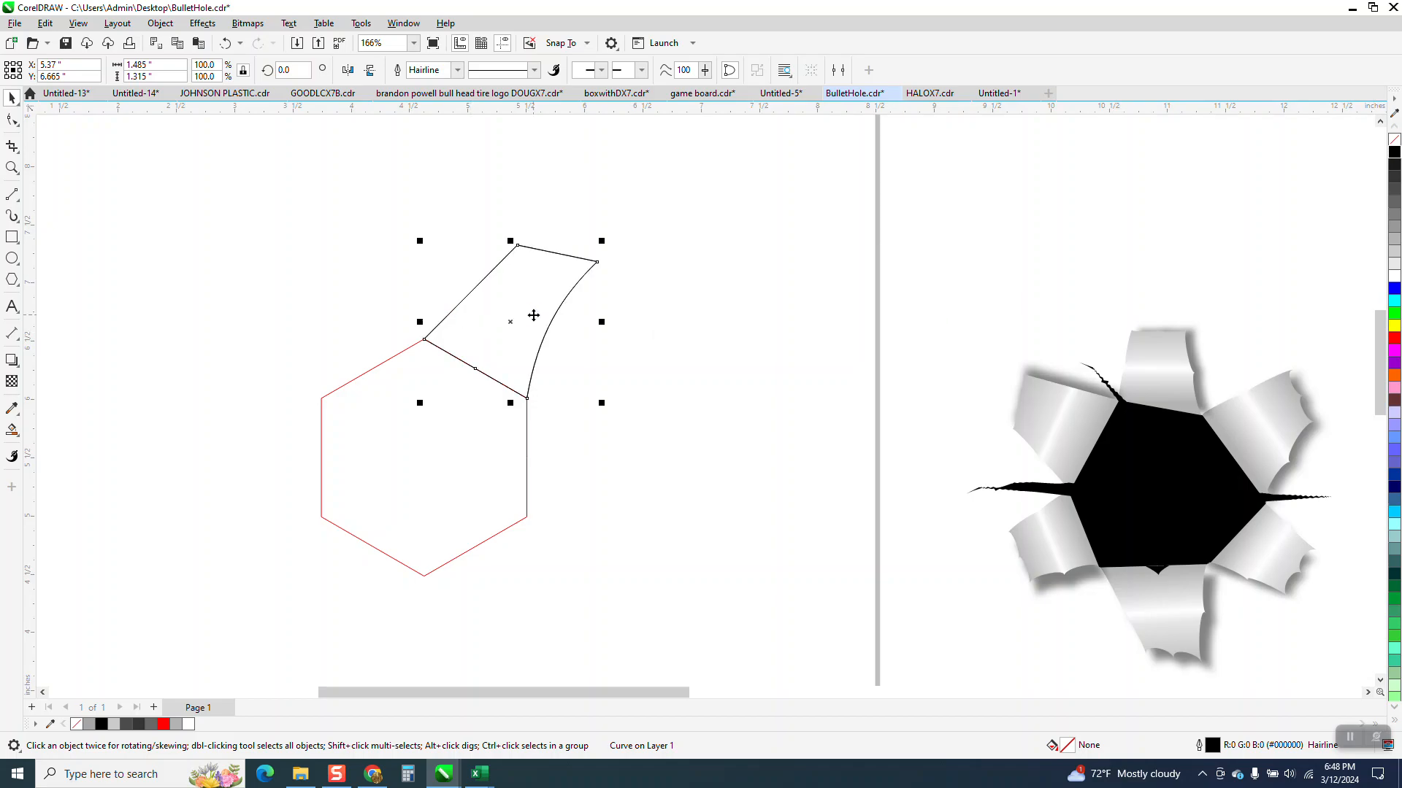
Step: Place a duplicate of the flap above and to the right of the original
key(alt+c)
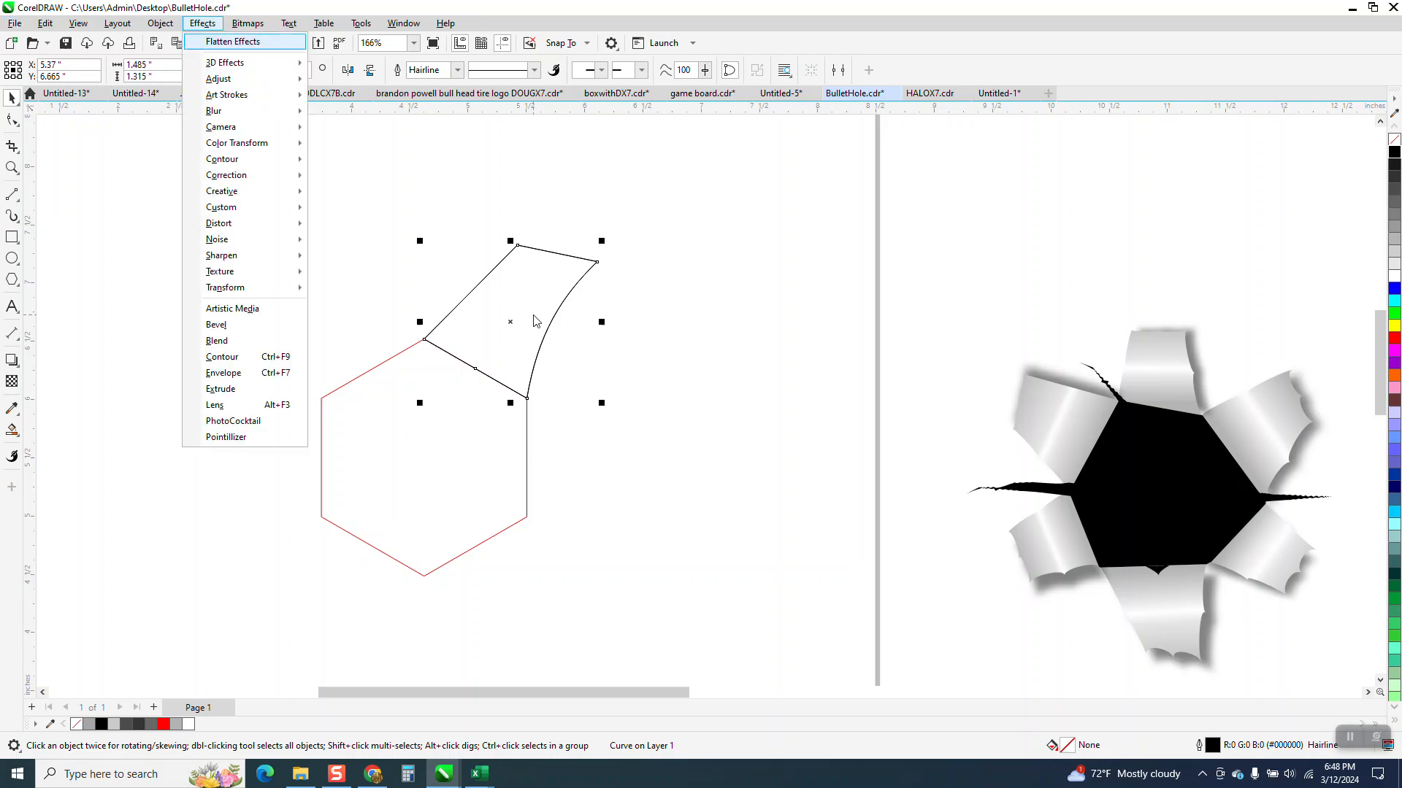
click(568, 299)
key(c)
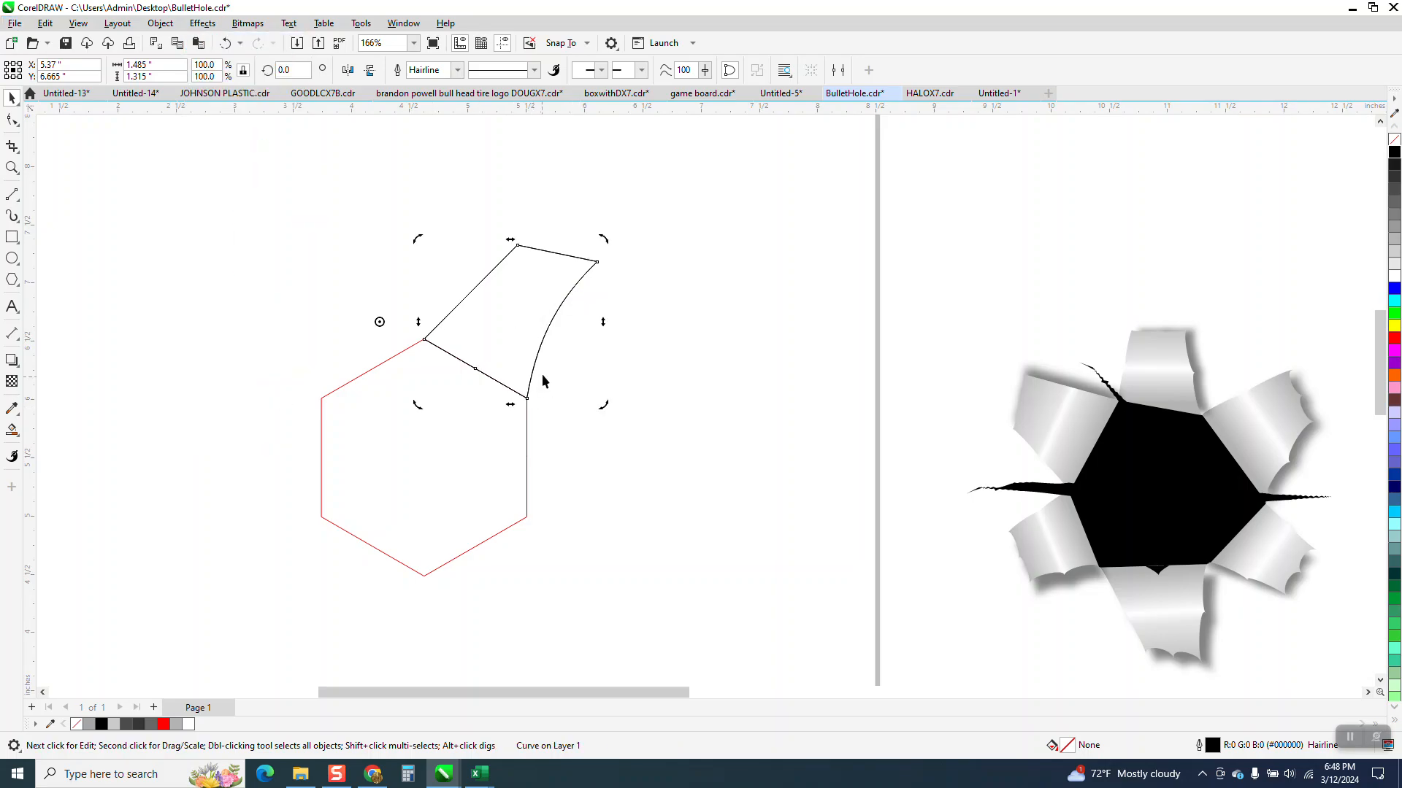
drag(518, 324, 733, 248)
Step: Center the hexagon and the original flap on the page, and delete that flap
click(503, 447)
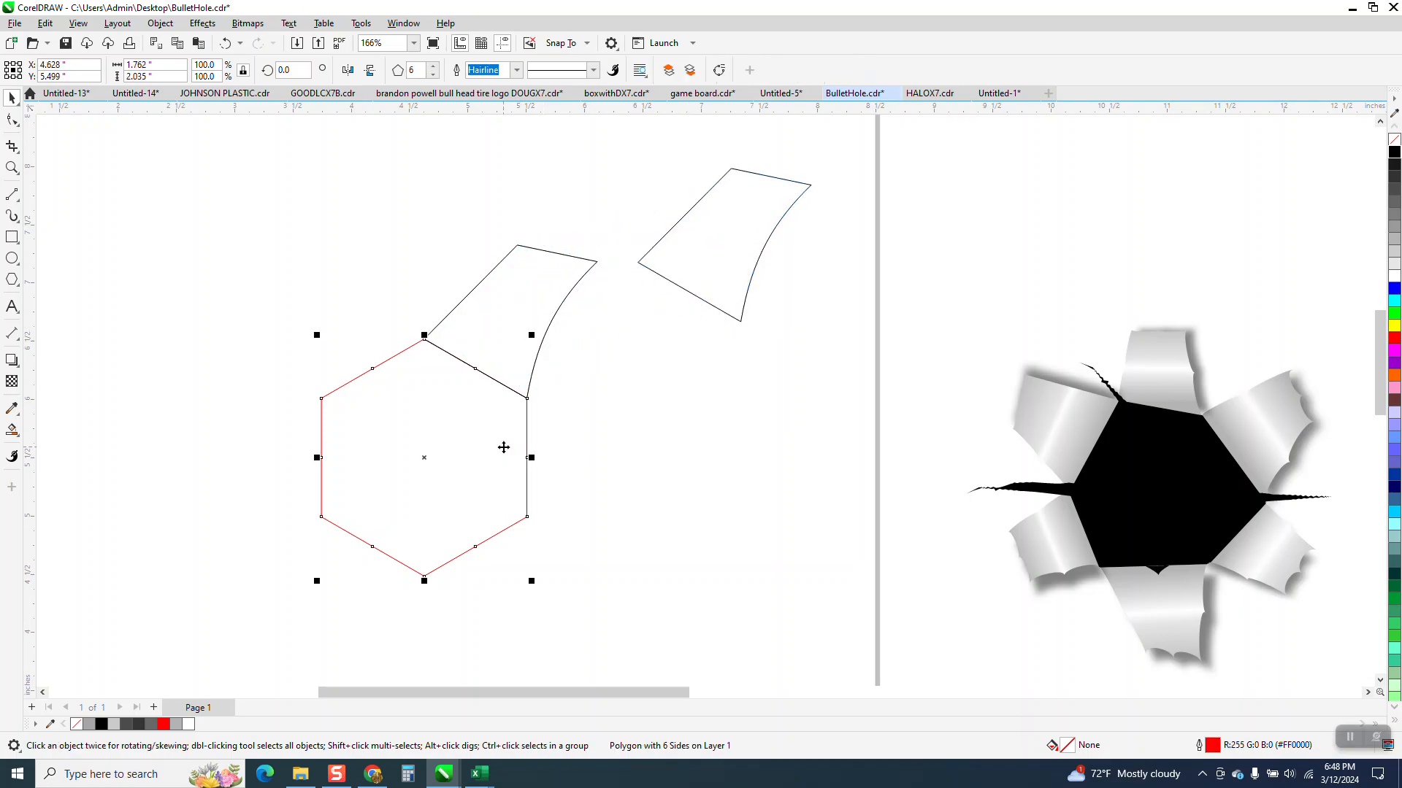
key(p)
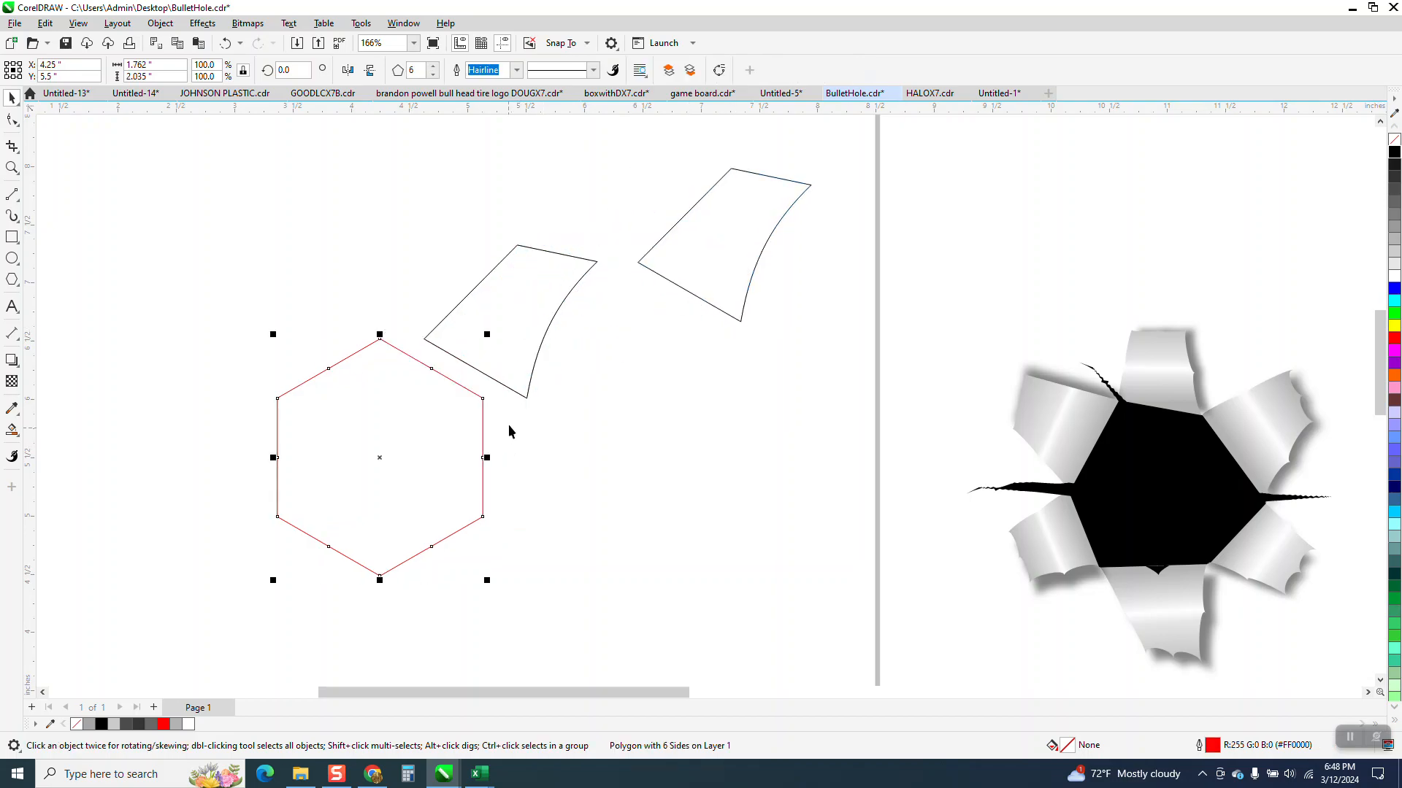
click(535, 344)
key(p)
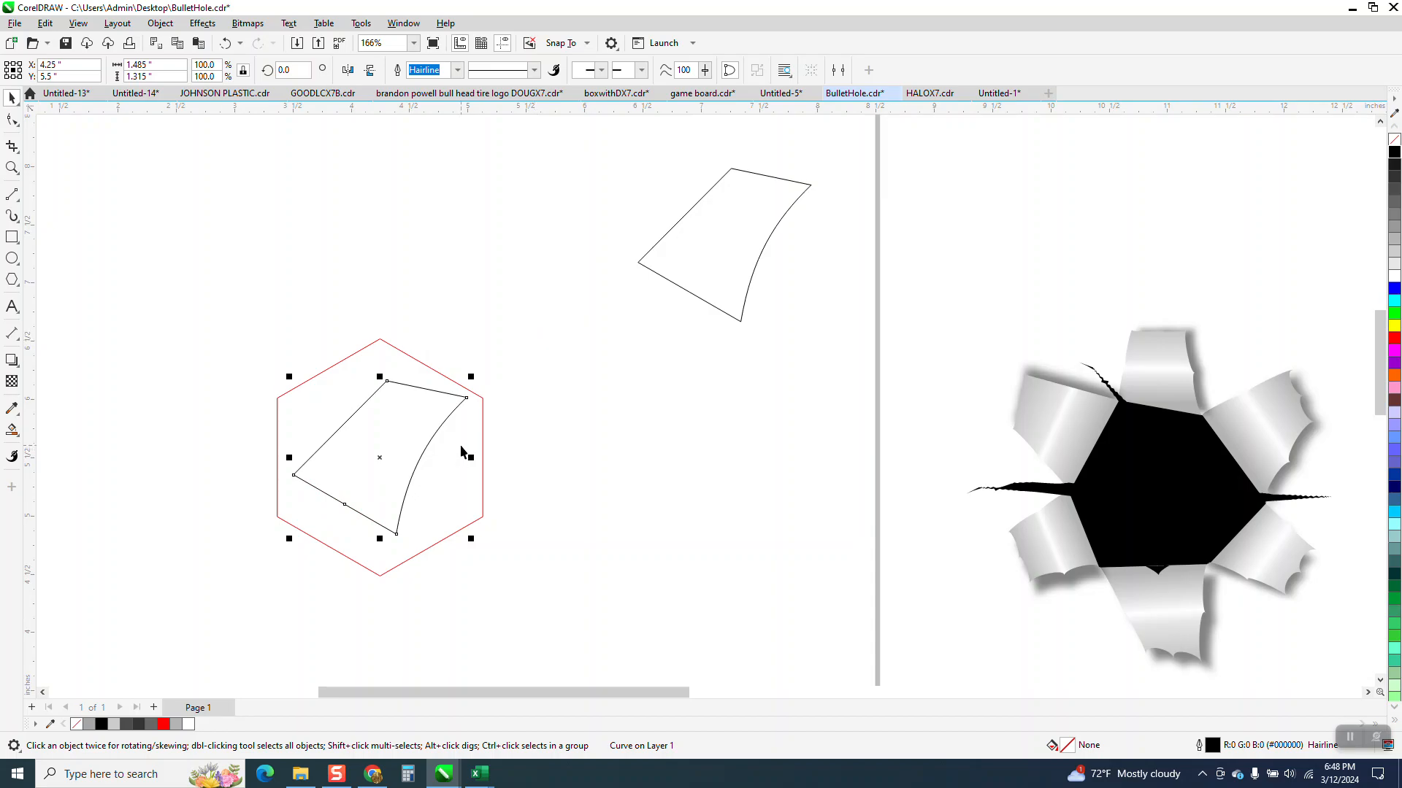
key(Delete)
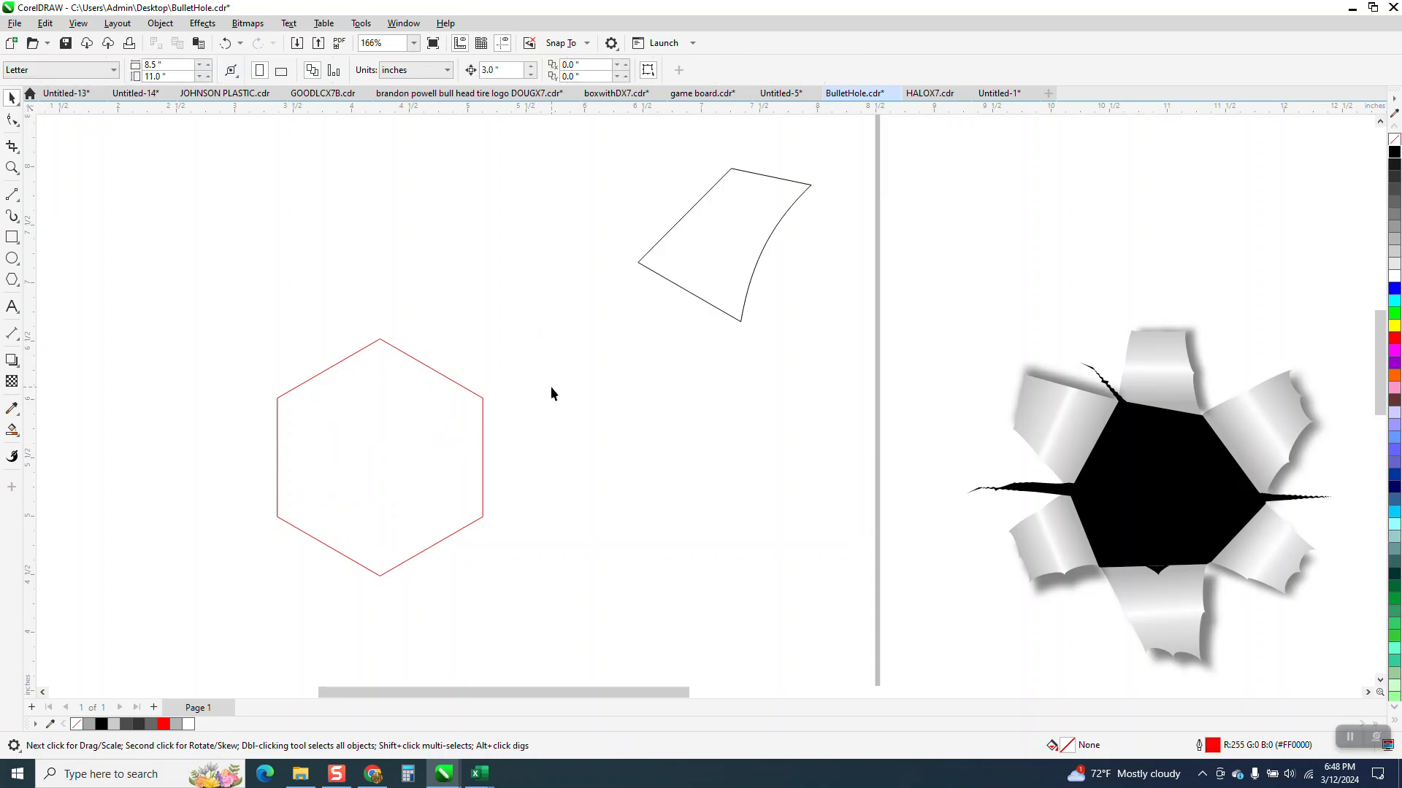
Step: Snap the remaining flap onto the hexagon's upper-right edge and rotate a copy 120 degrees around the hexagon's center
click(717, 300)
drag(638, 263, 380, 339)
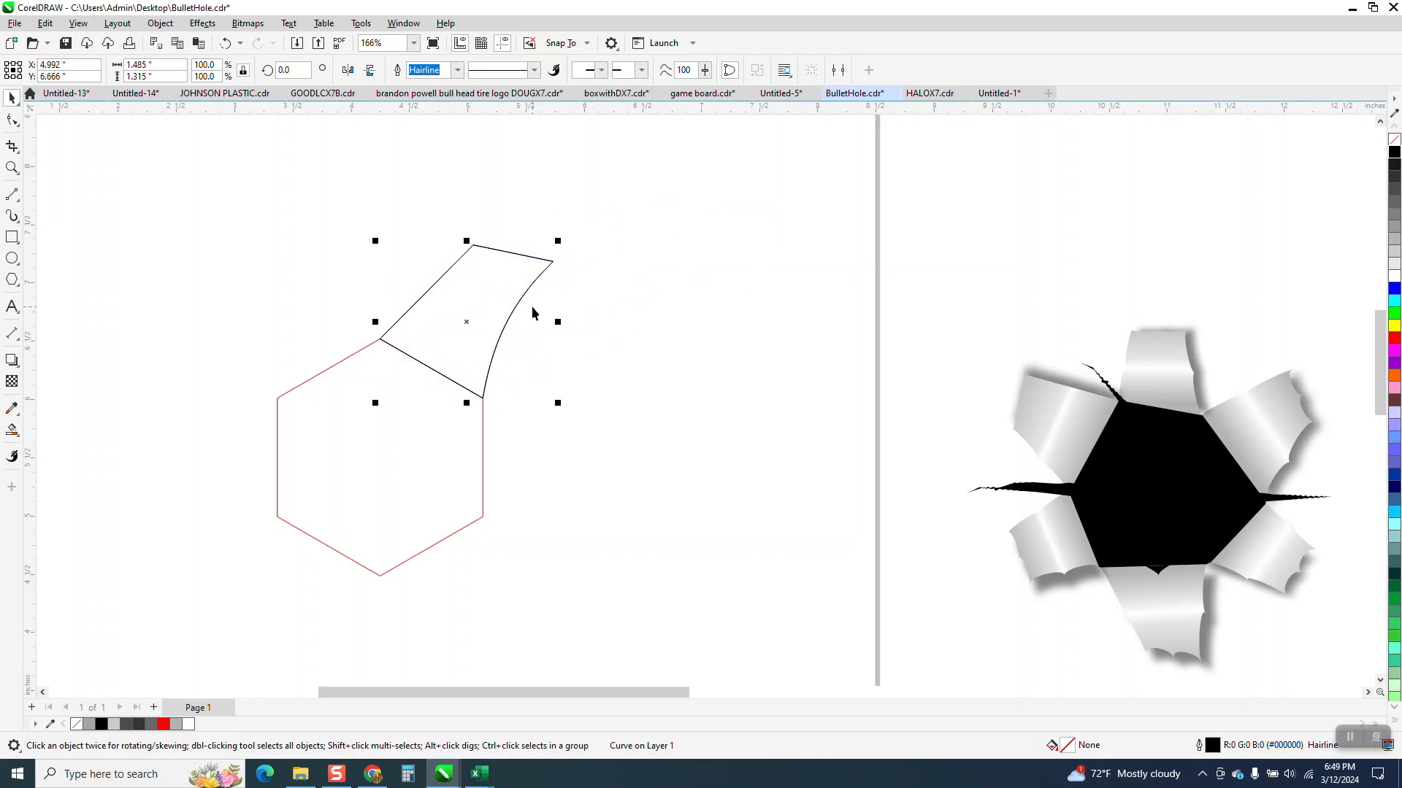
click(479, 328)
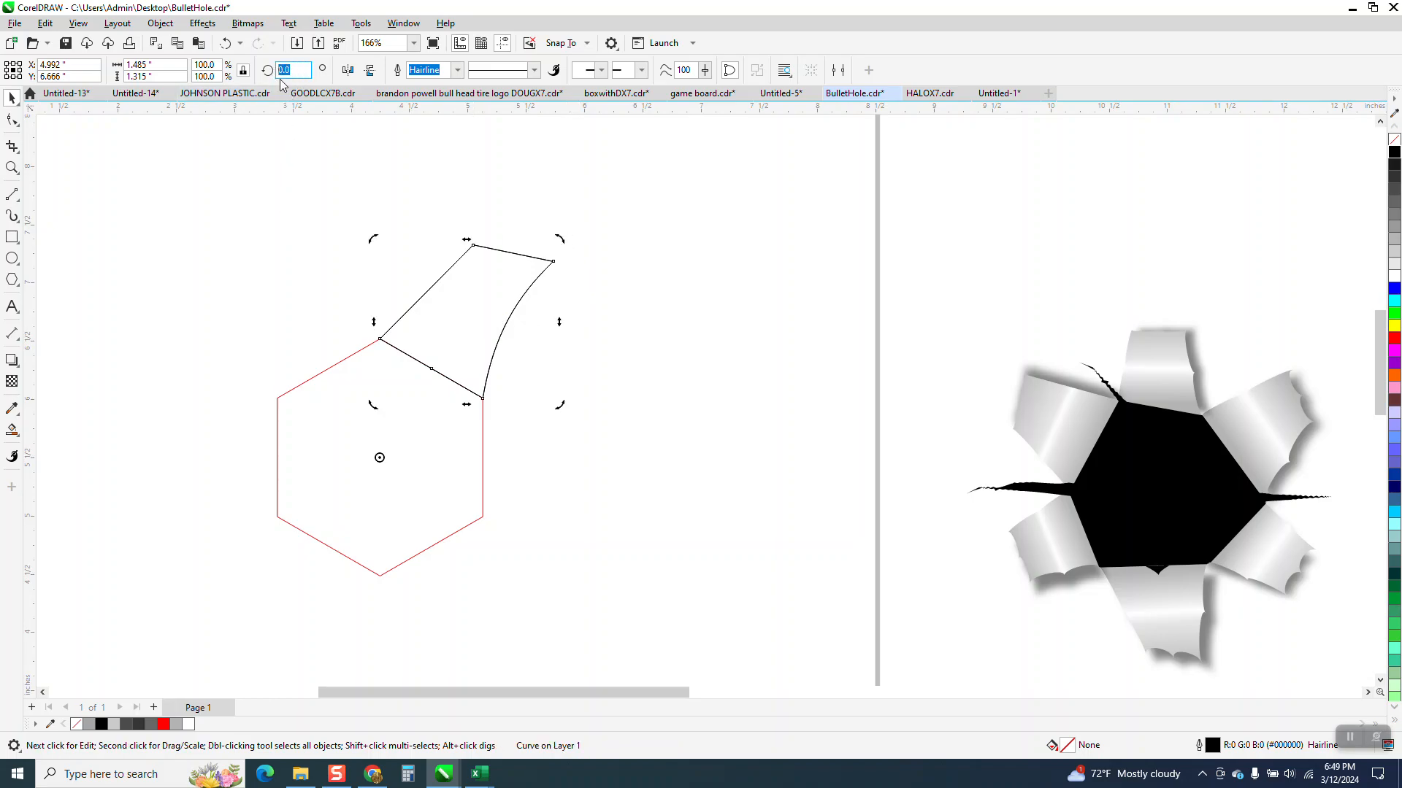
key(Return)
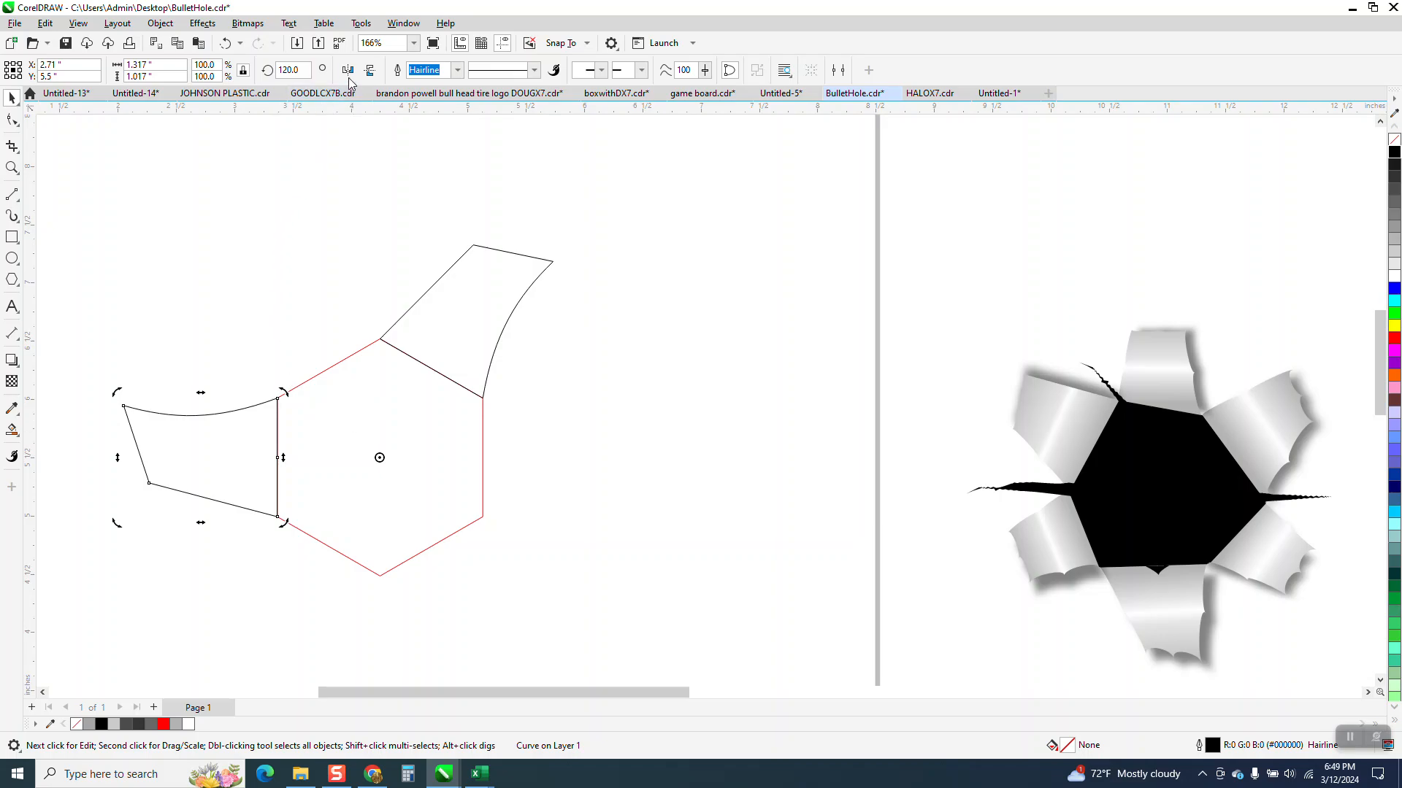
Step: Mirror the left flap vertically and place another copy of the upper-right flap, rotated 240 degrees, on the hexagon's lower-right edge
click(369, 71)
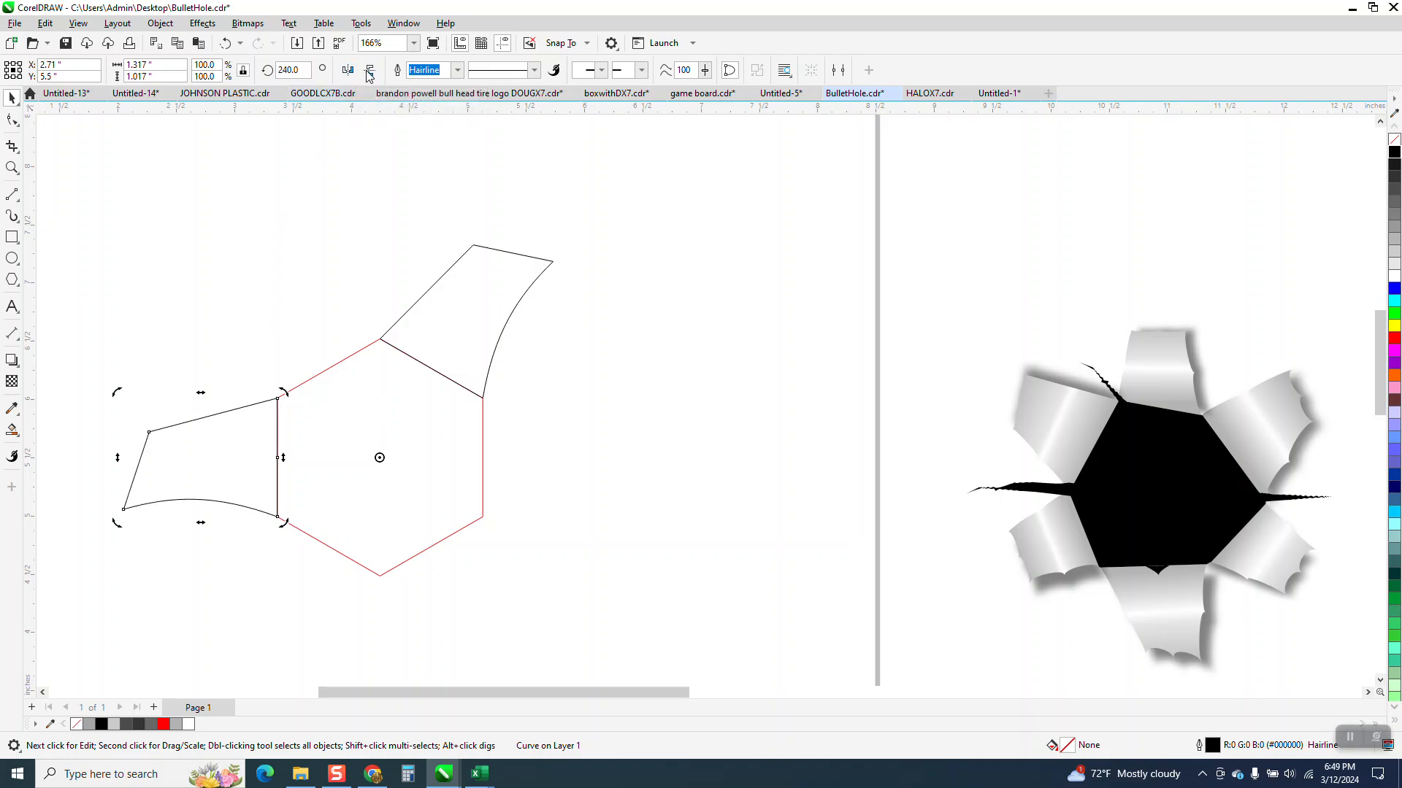
key(ctrl+r)
key(Delete)
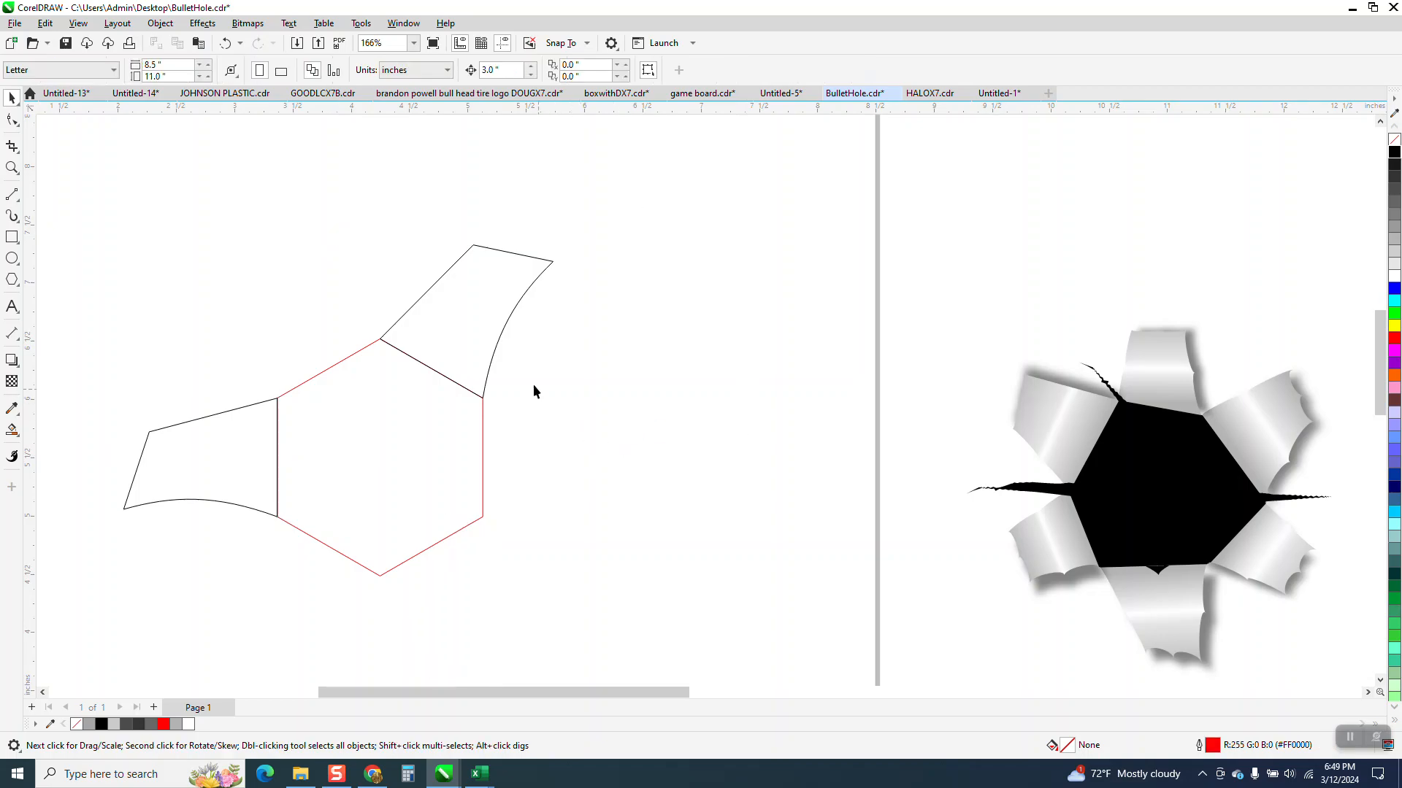
click(504, 336)
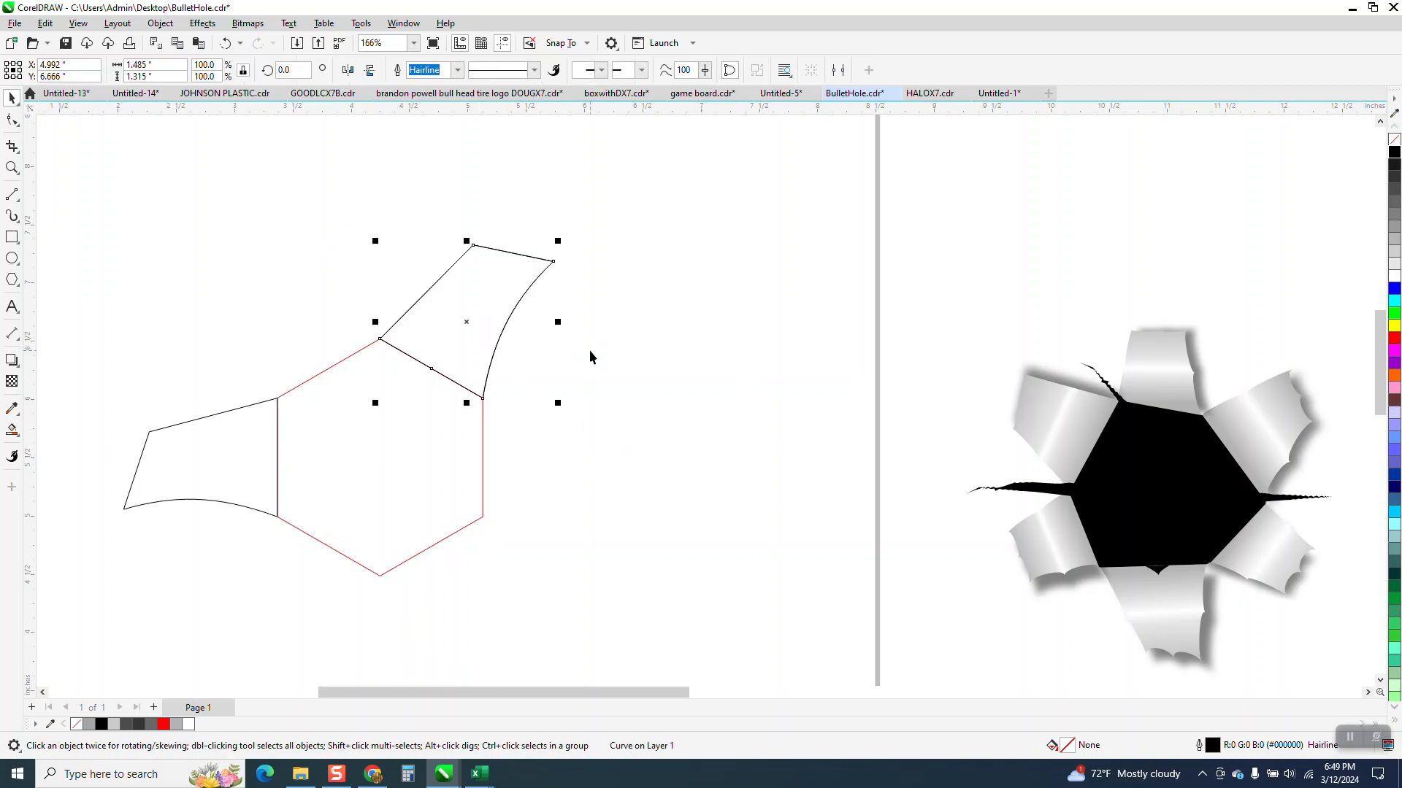
click(289, 69)
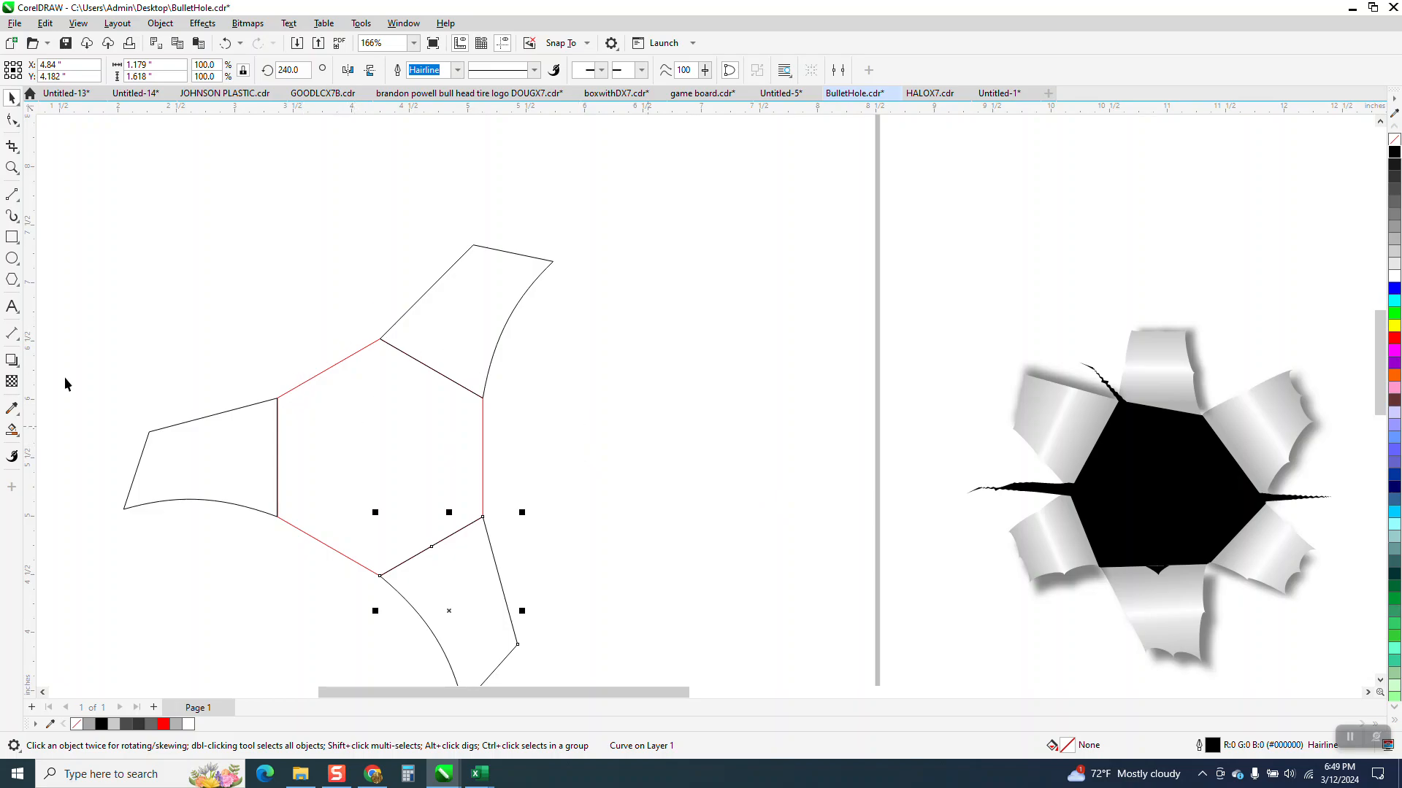
Step: Outline a straight-sided flap about 1.64 by 1.21 inches off the hexagon's right edge with the 2-Point Line tool
click(11, 168)
drag(396, 335, 685, 582)
click(18, 337)
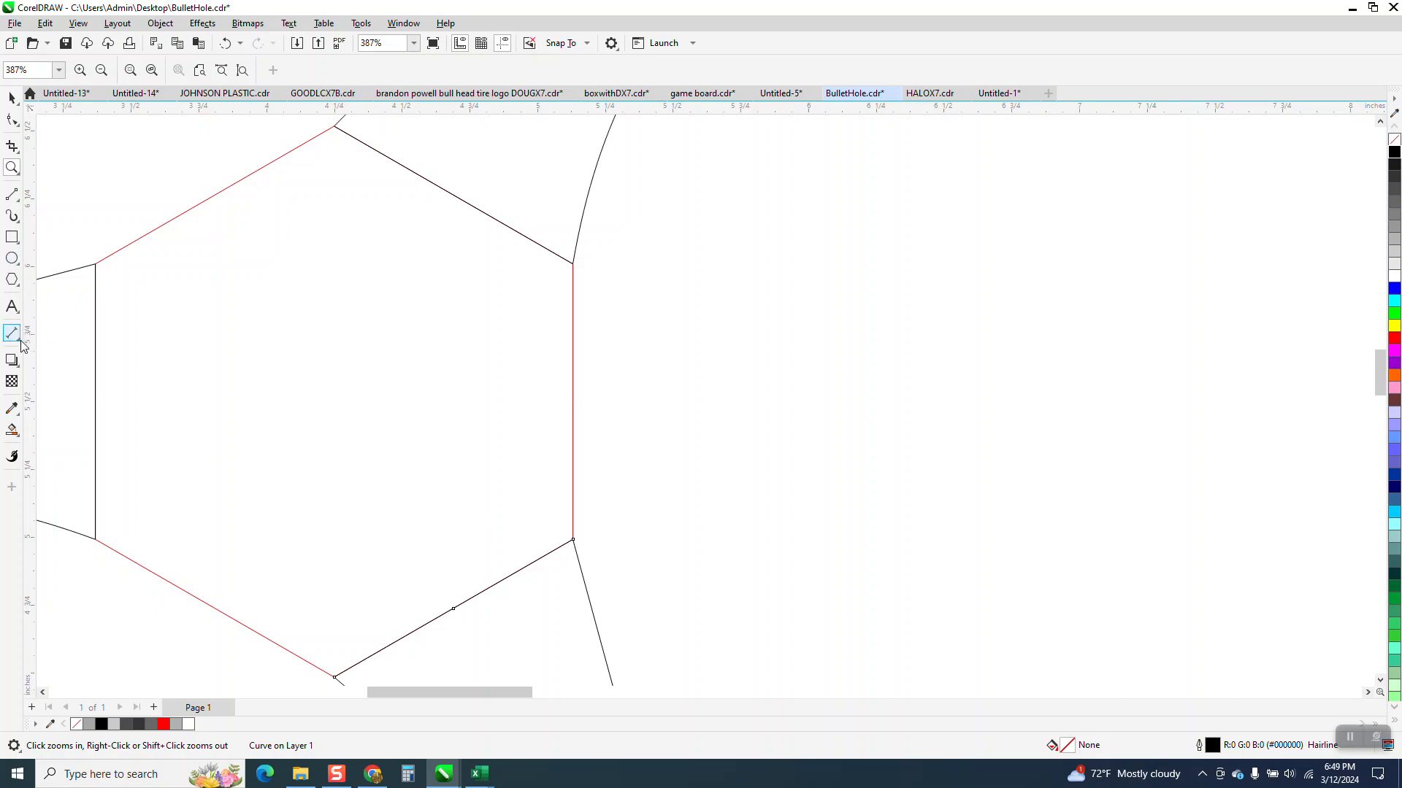
click(64, 334)
click(17, 200)
click(66, 211)
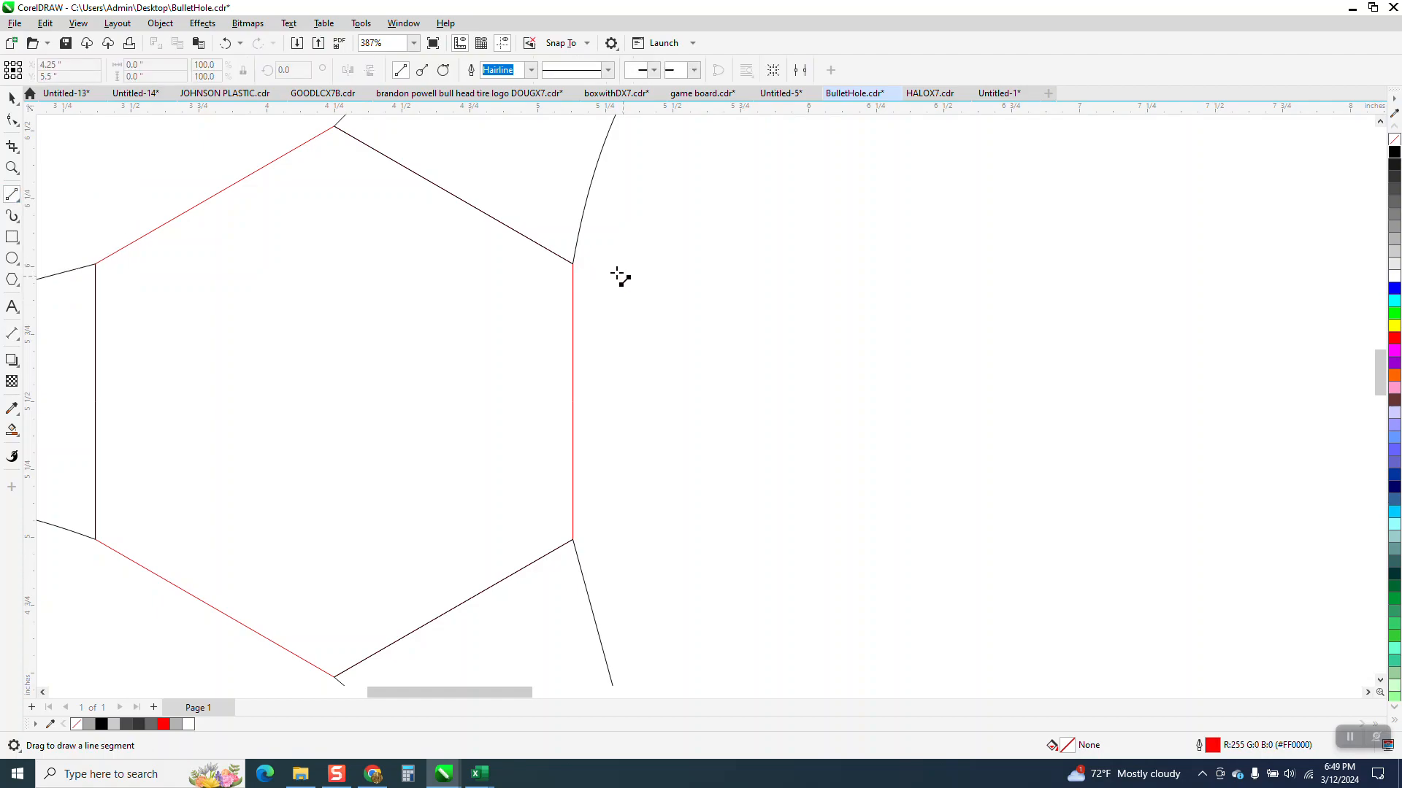
drag(575, 251, 577, 555)
scroll(531, 445, down, 2)
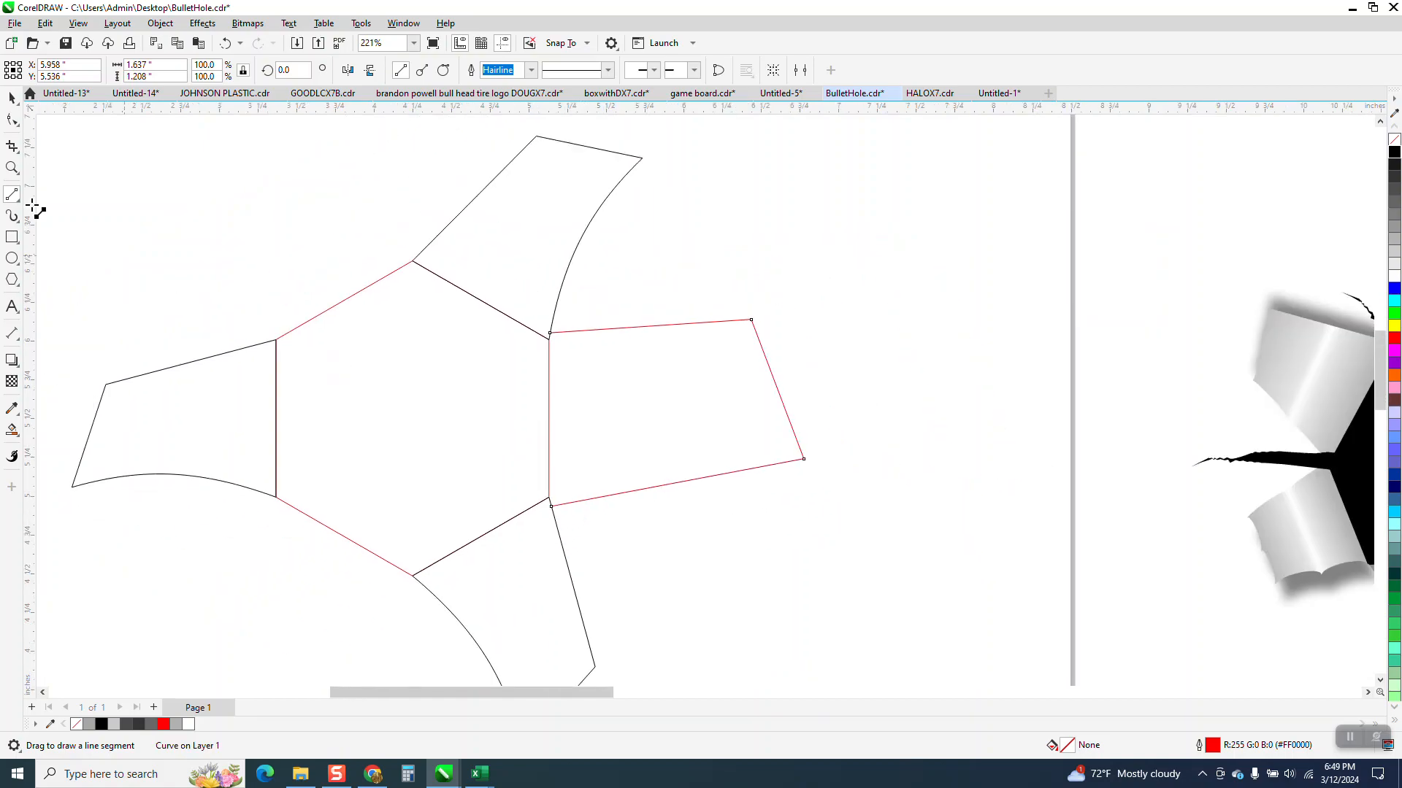
click(12, 97)
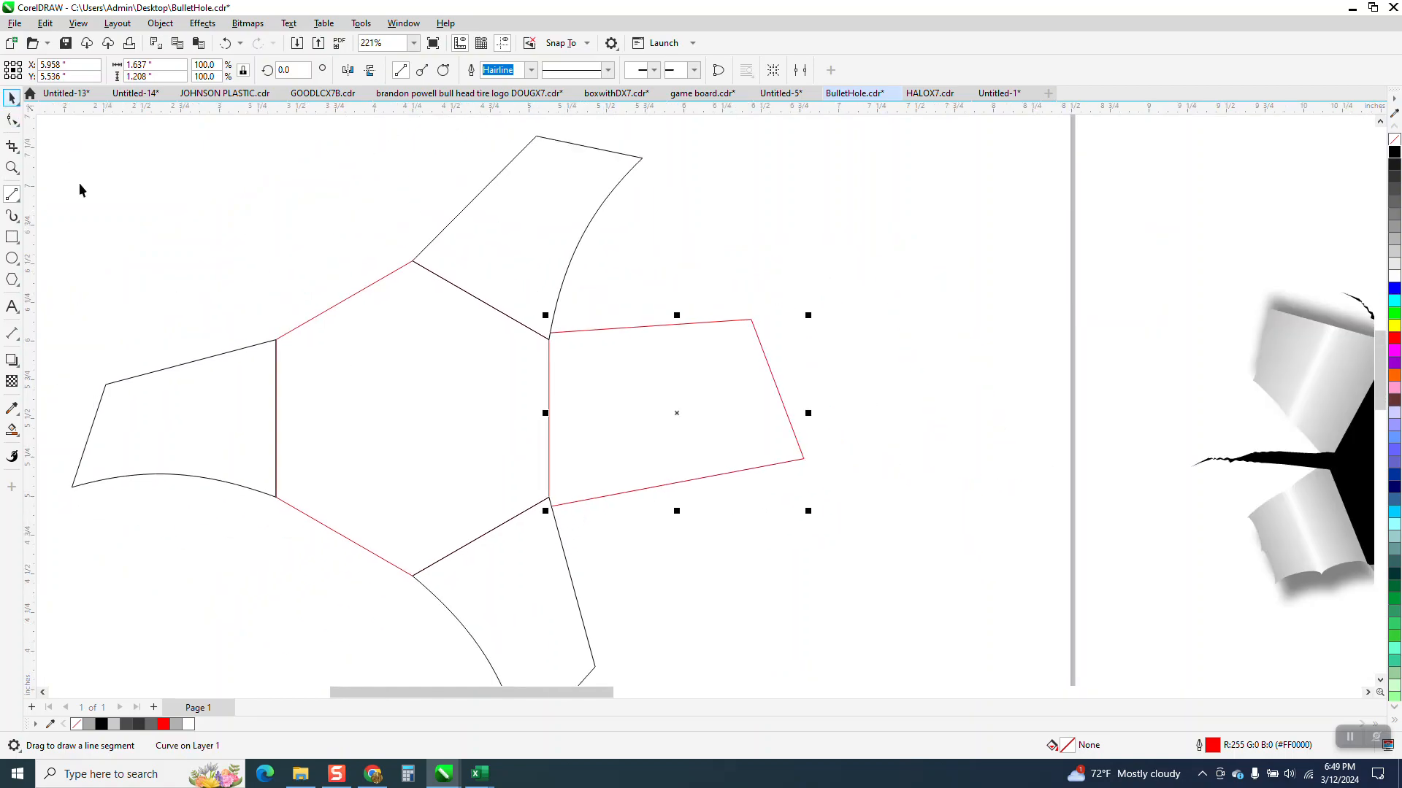
Step: Smart-fill the outlined flap region as a black shape nudged 3 inches to the right, and delete the red construction lines
click(12, 430)
click(648, 393)
key(Right)
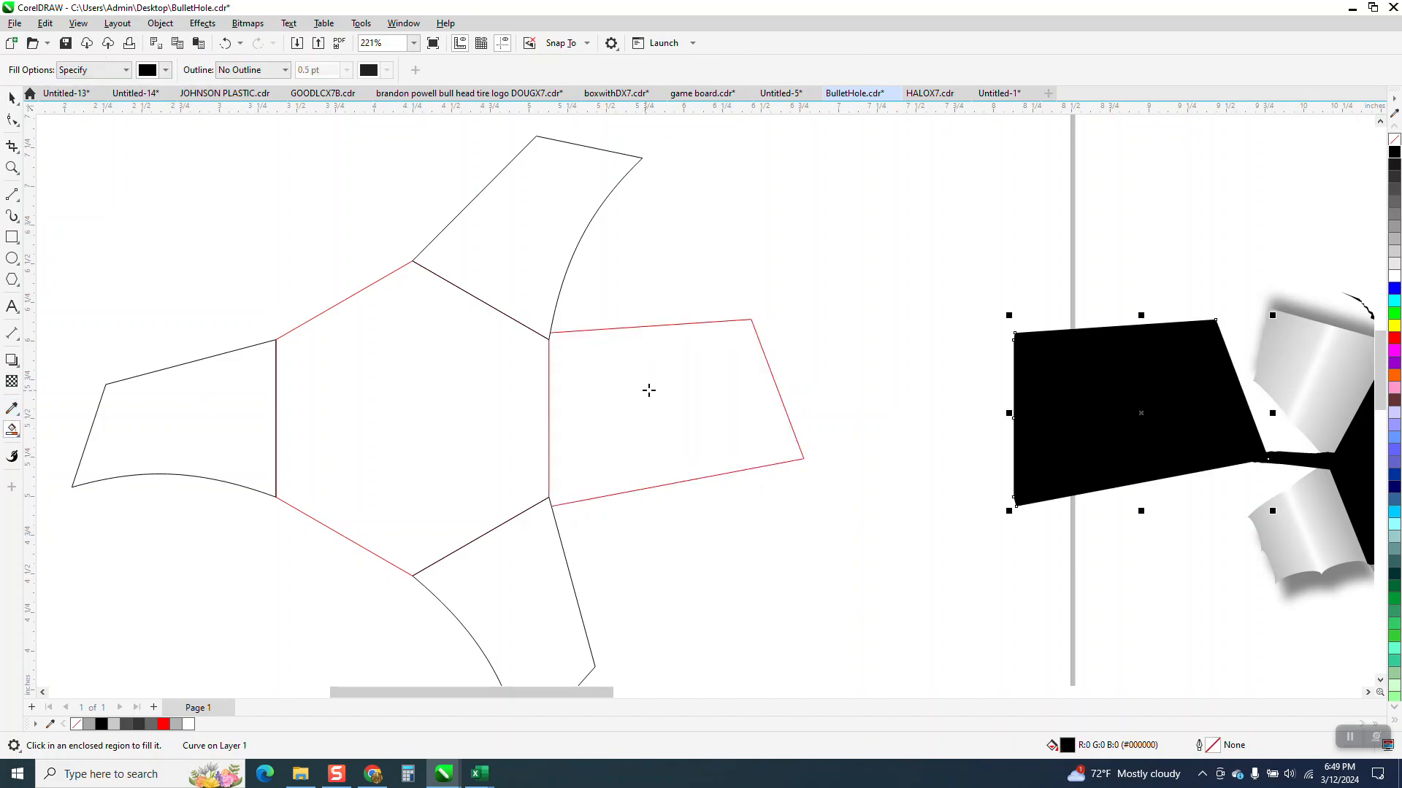
scroll(648, 392, down, 1)
click(12, 97)
click(665, 344)
click(776, 360)
Step: Nudge the black flap 3 inches back against the hexagon and give it no fill and a black outline
click(1107, 395)
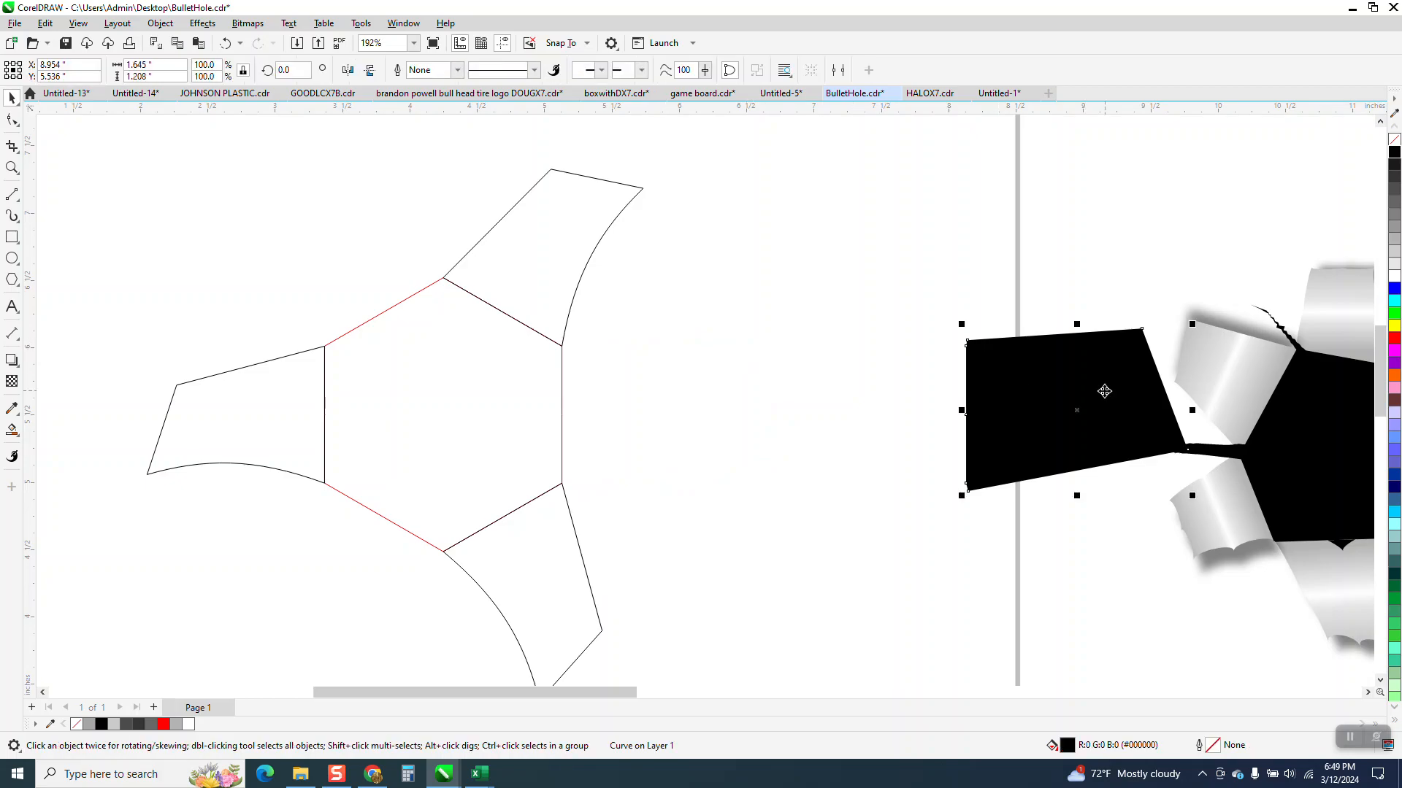
key(Left)
click(1393, 138)
right_click(1394, 151)
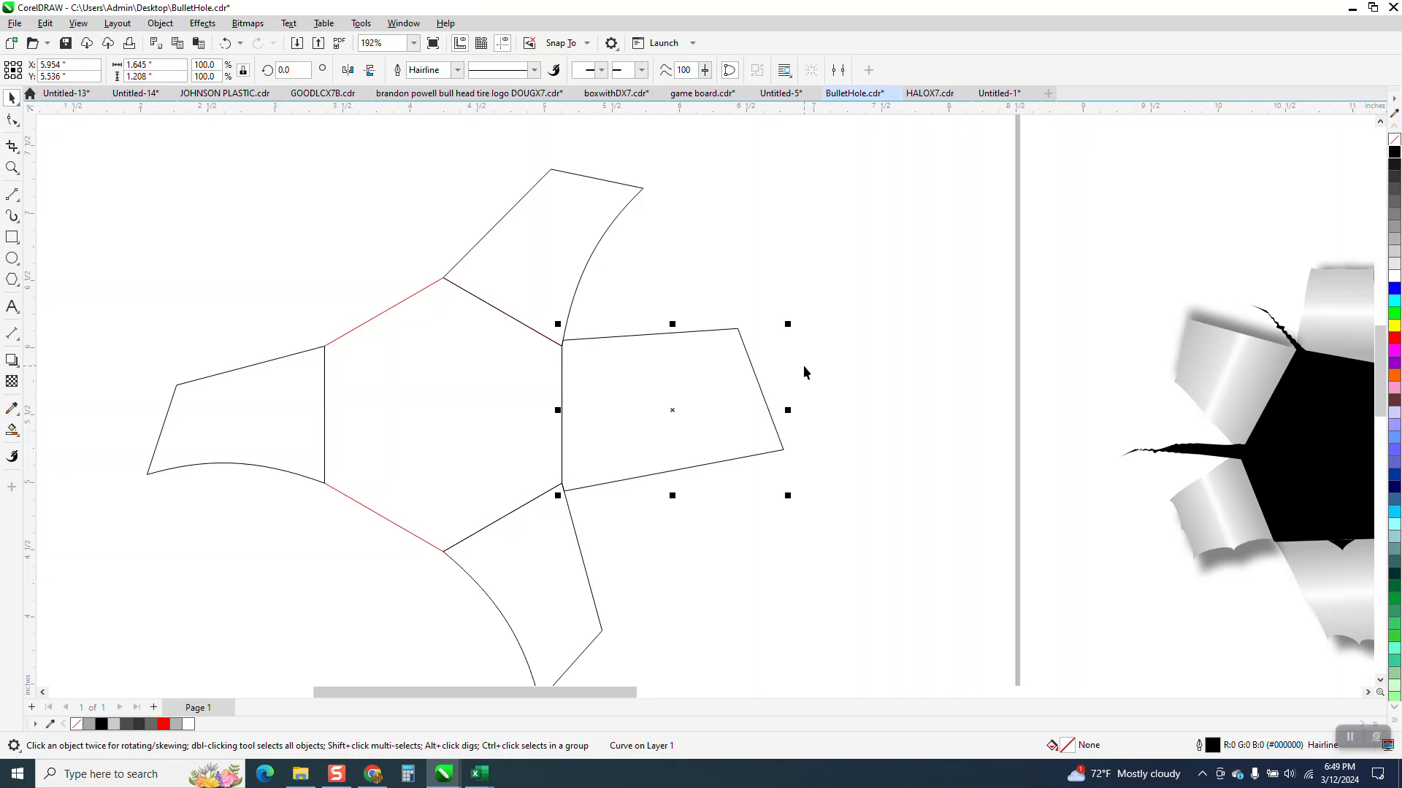
Step: Rotate a copy of the straight-sided flap 120 degrees around the hexagon's center onto the upper-left edge
click(671, 411)
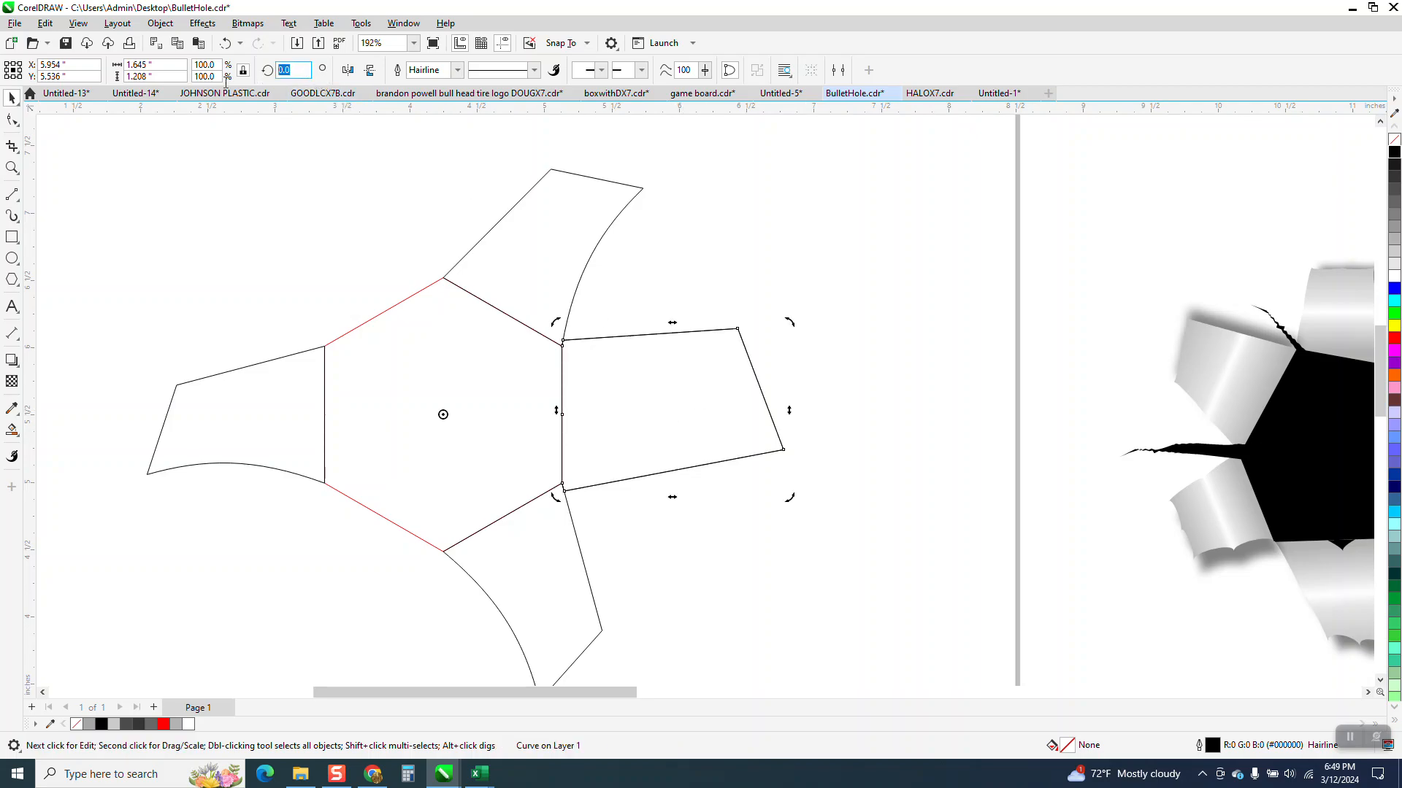
text(12)
key(Return)
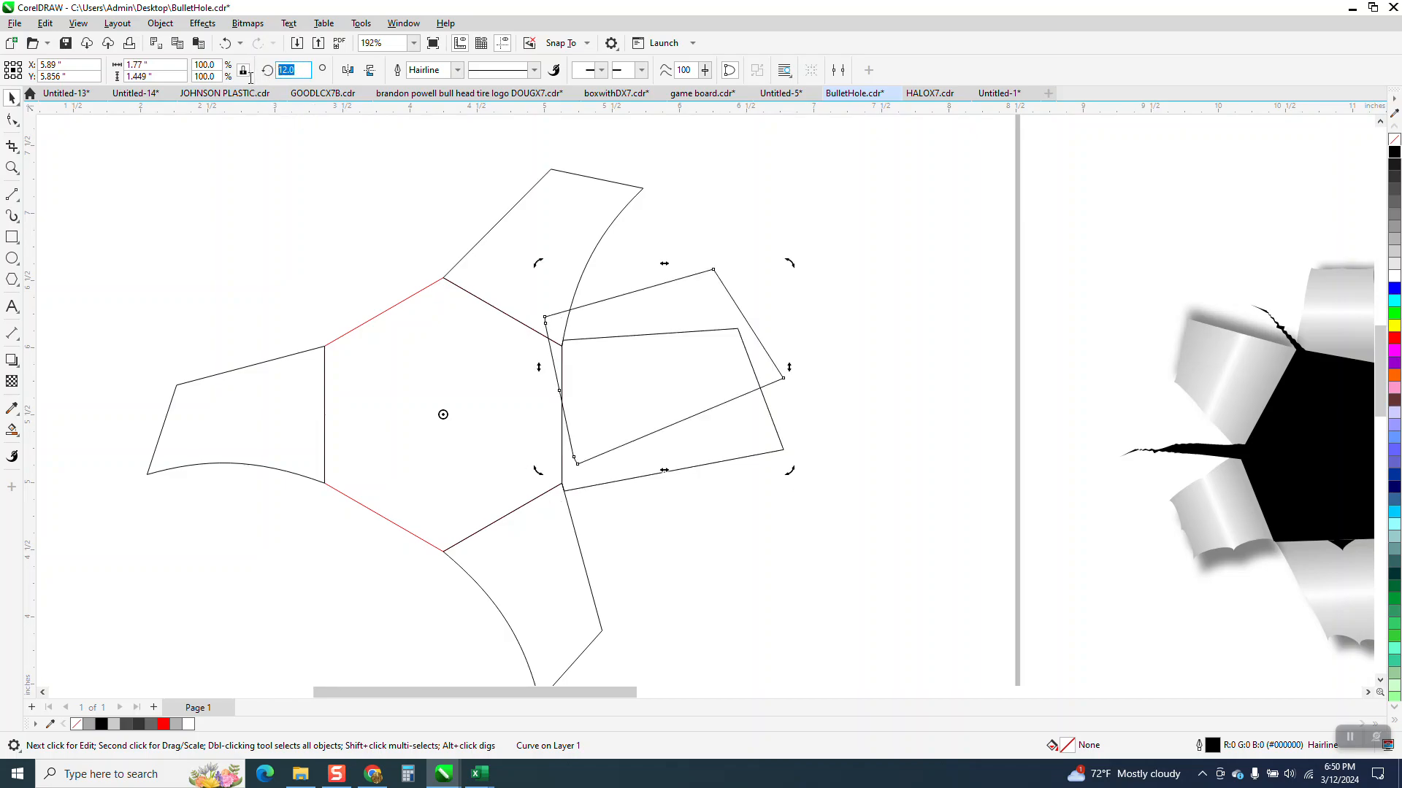
text(120)
key(Return)
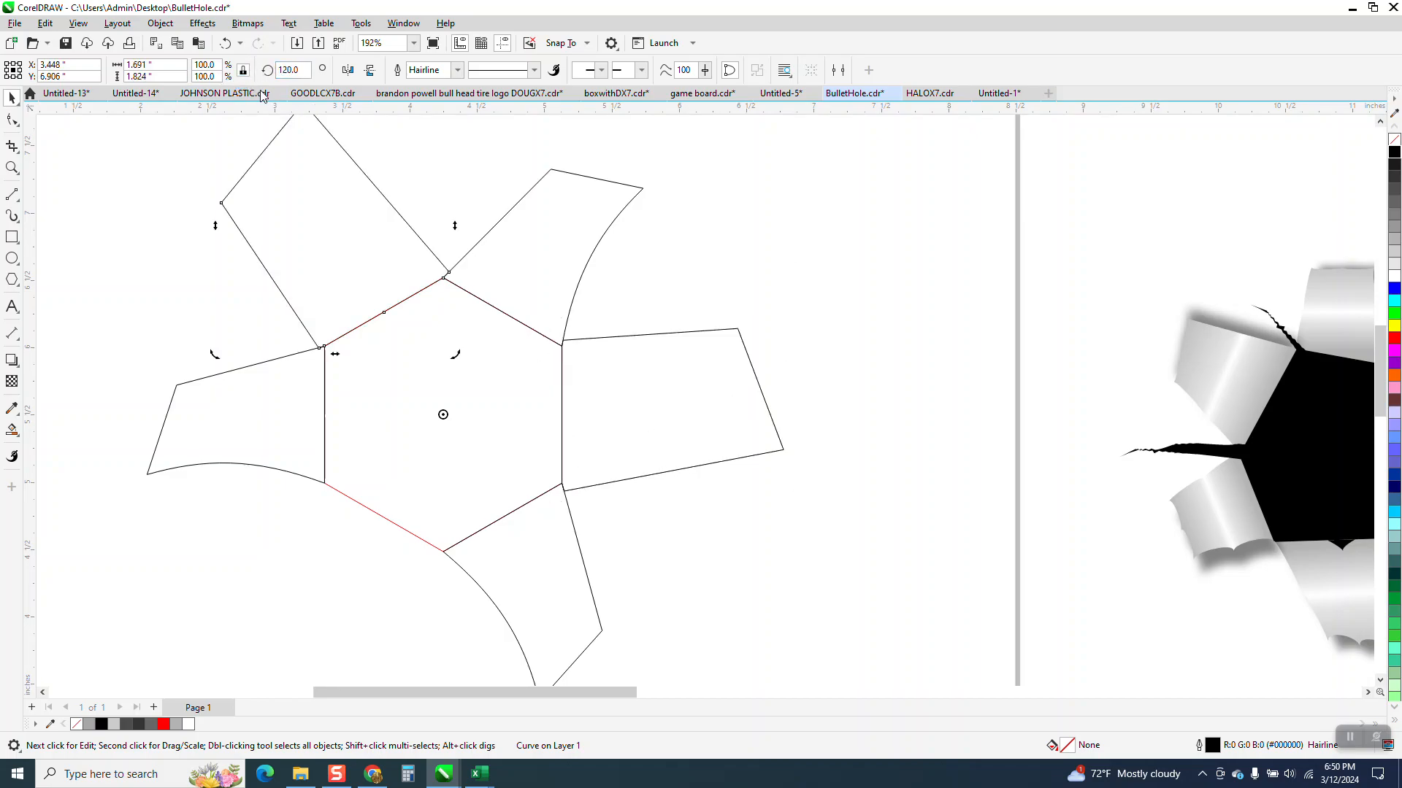
Step: Try mirroring the upper-left flap vertically and horizontally, undoing each flip
click(371, 72)
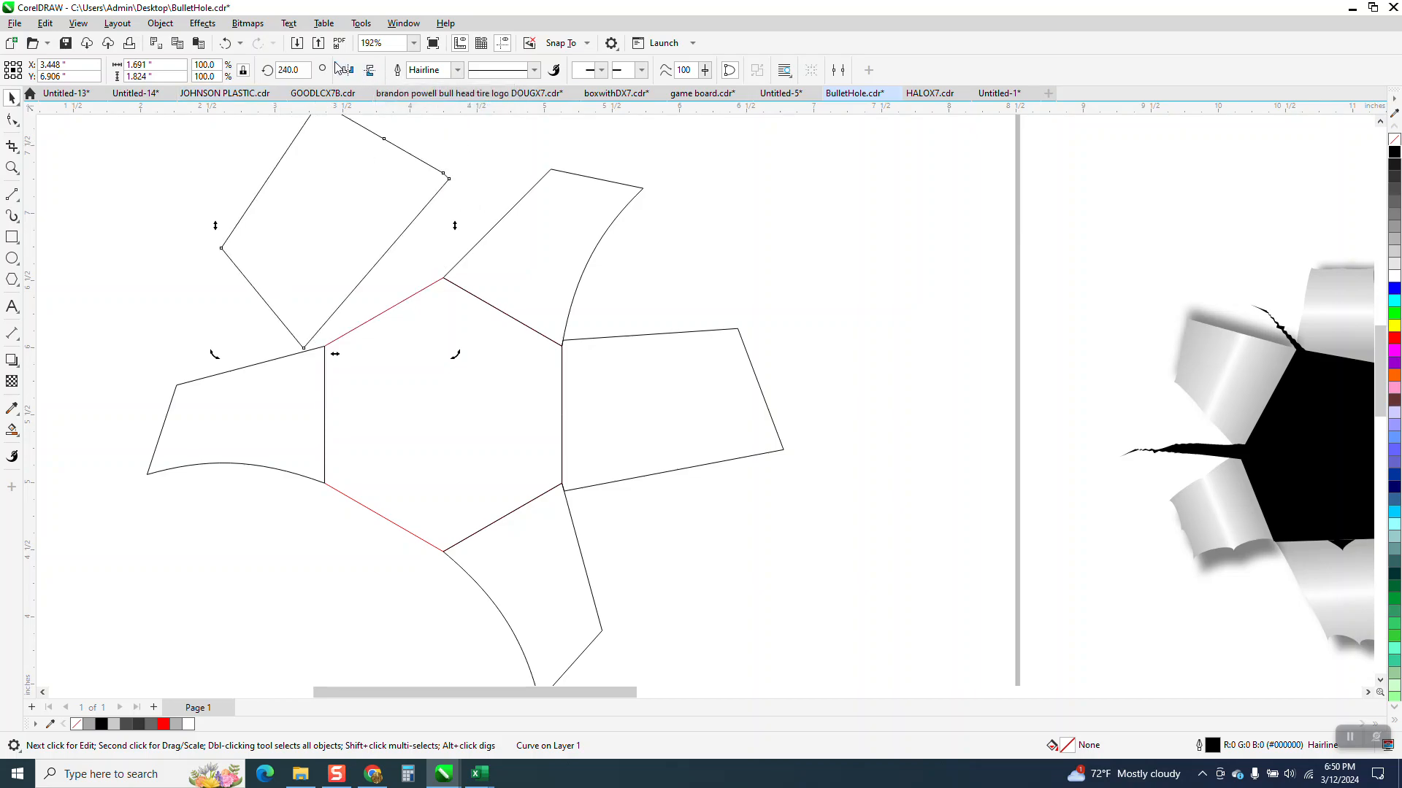
click(226, 43)
click(348, 71)
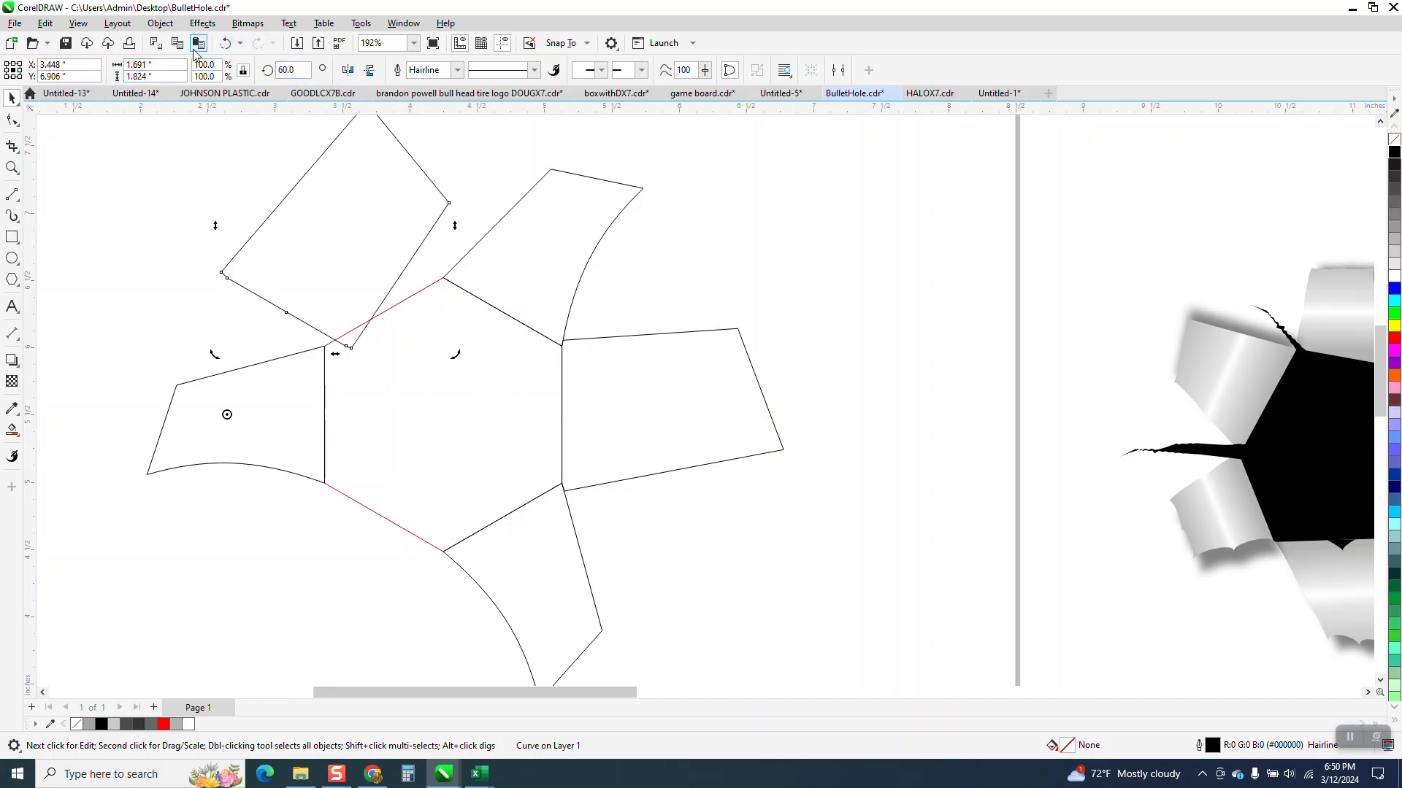
click(225, 43)
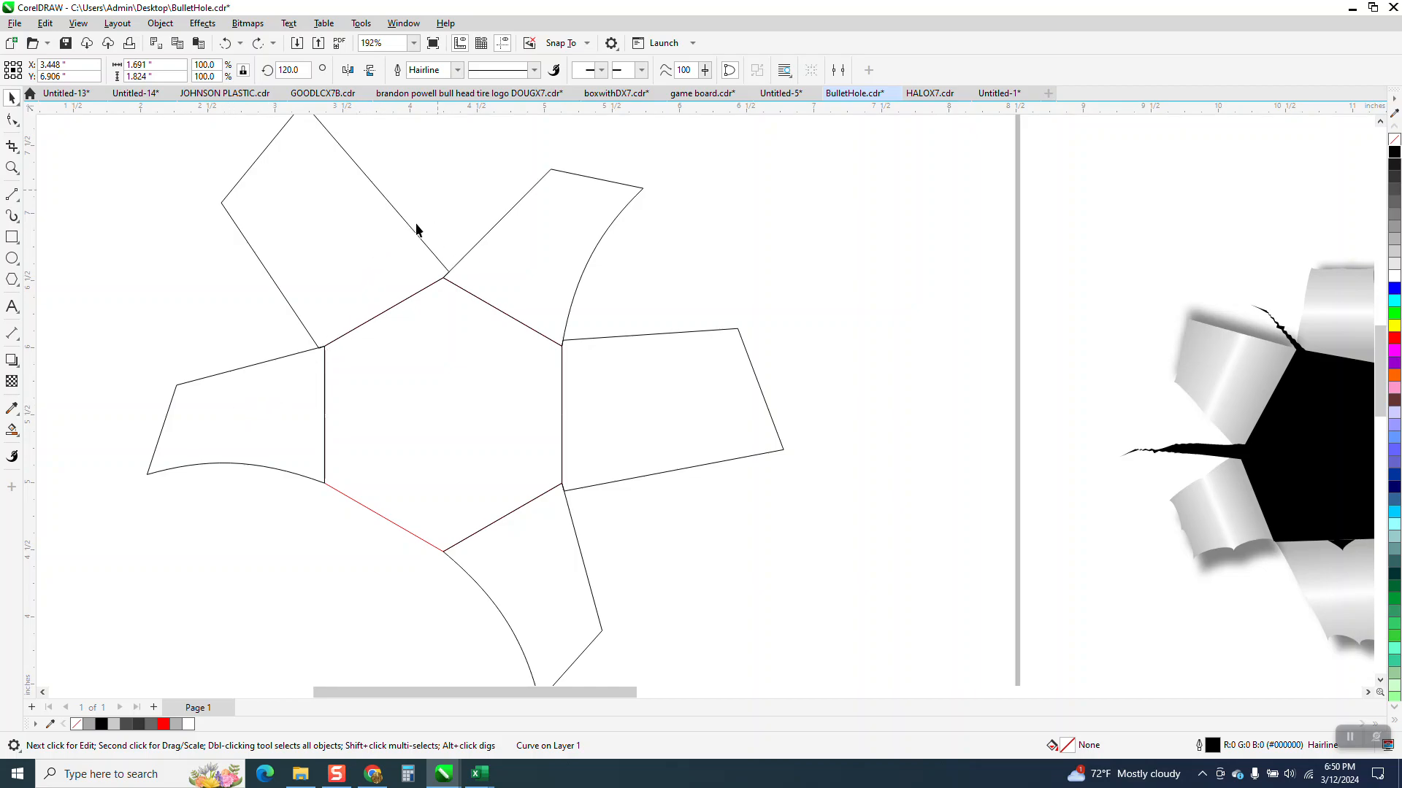
Step: Place another copy of the straight-sided flap at a 240-degree rotation on the hexagon's lower-left edge
click(398, 235)
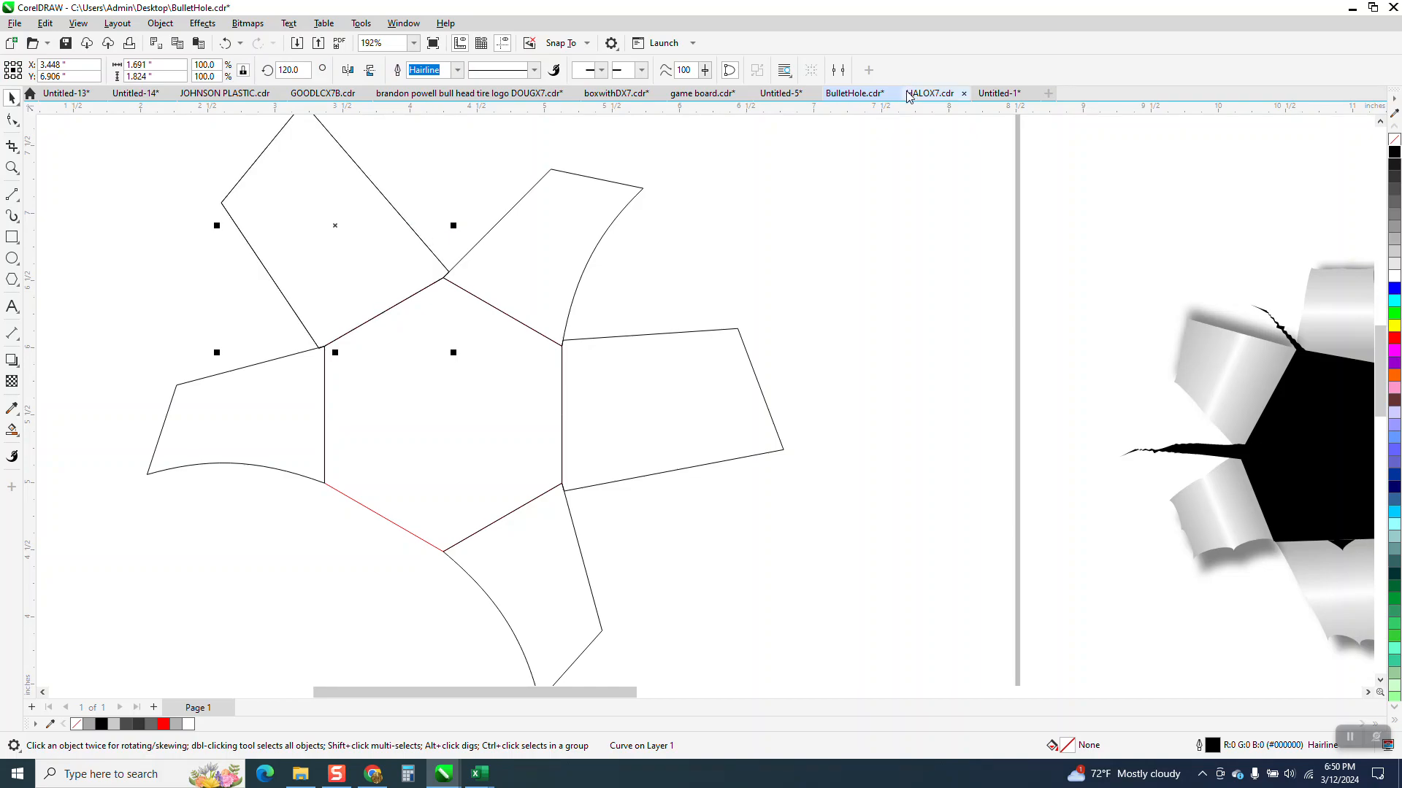
click(360, 230)
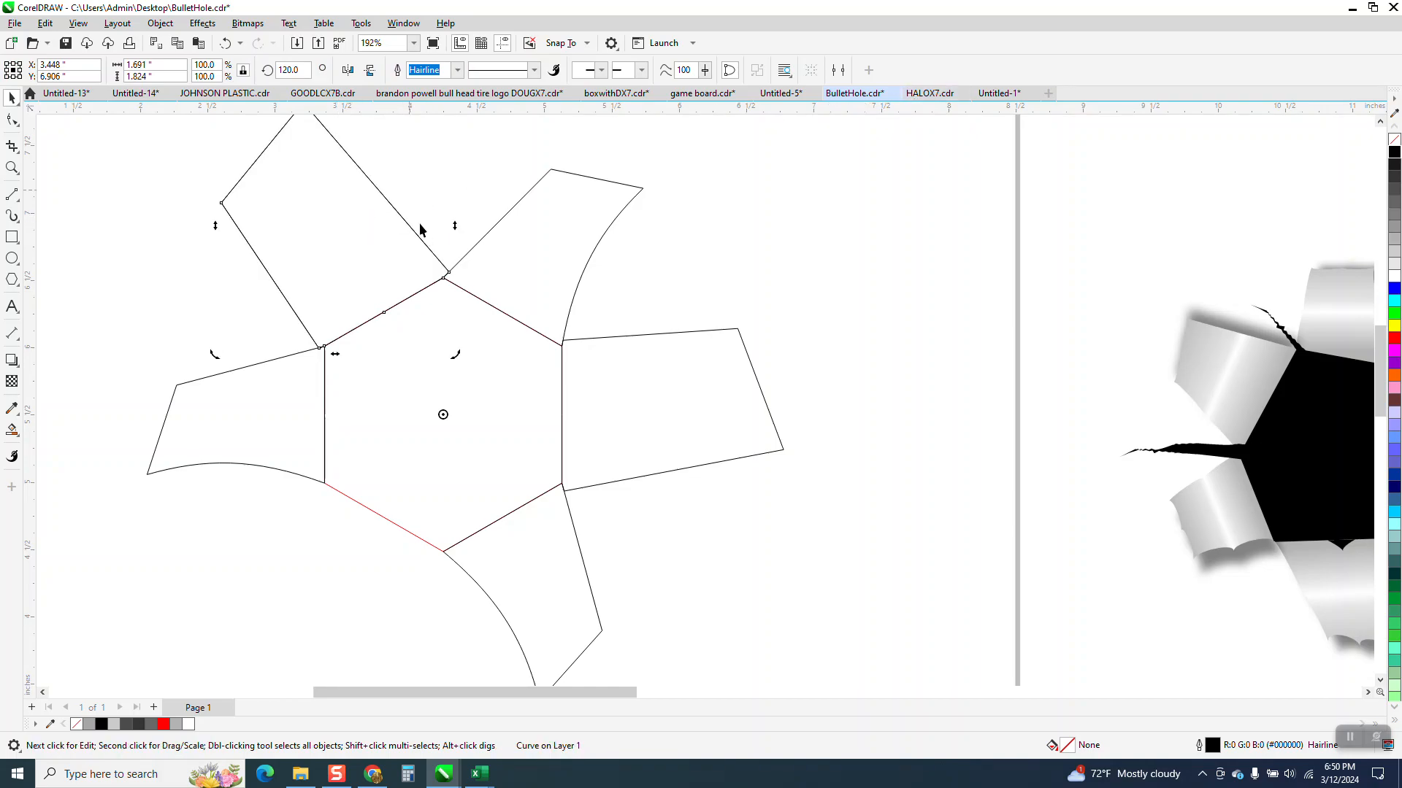
scroll(415, 218, down, 1)
drag(306, 70, 253, 110)
text(240)
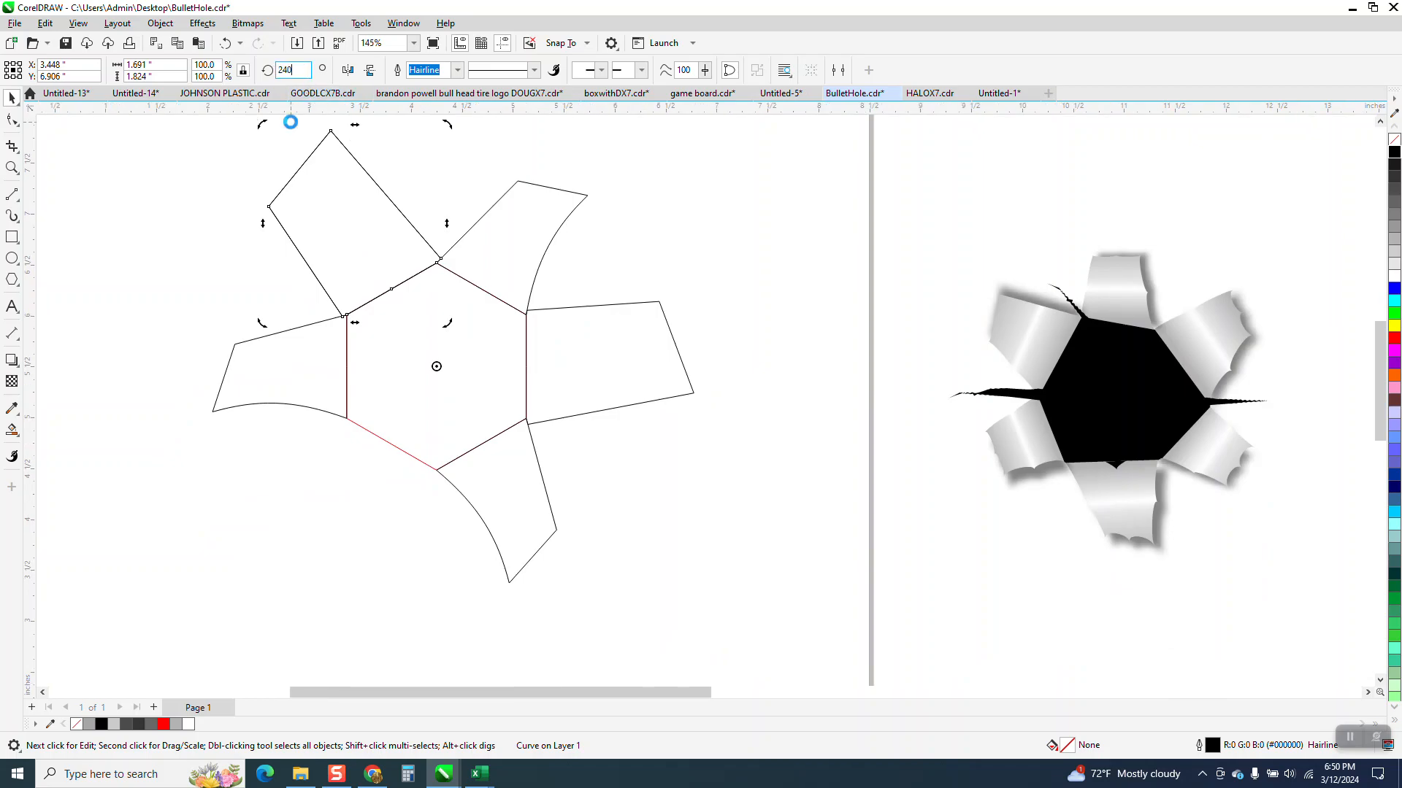
key(Return)
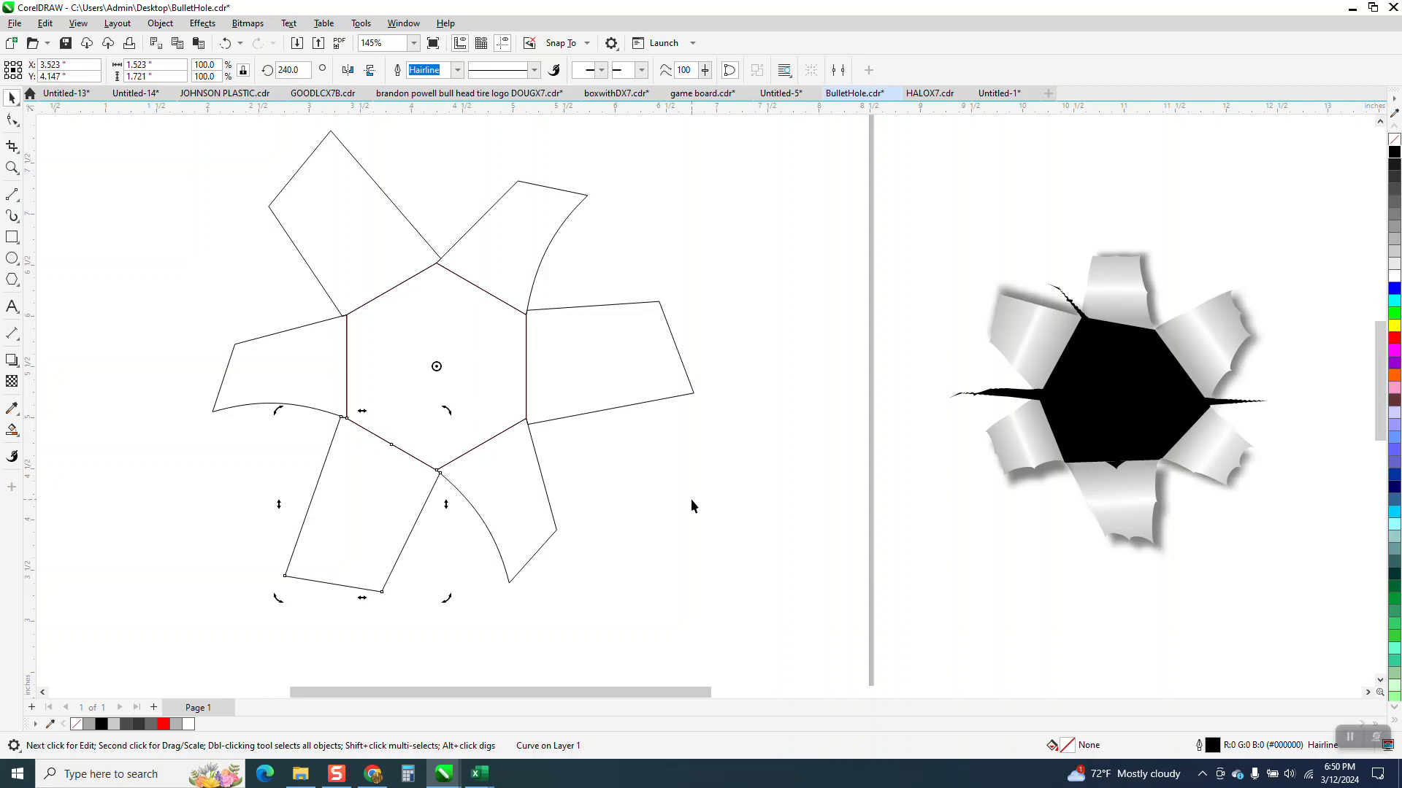
Step: Enlarge the red hexagon from its center to 109%, about 1.92 by 2.22 inches, so it overlaps the flap bases
click(11, 167)
drag(285, 255, 568, 451)
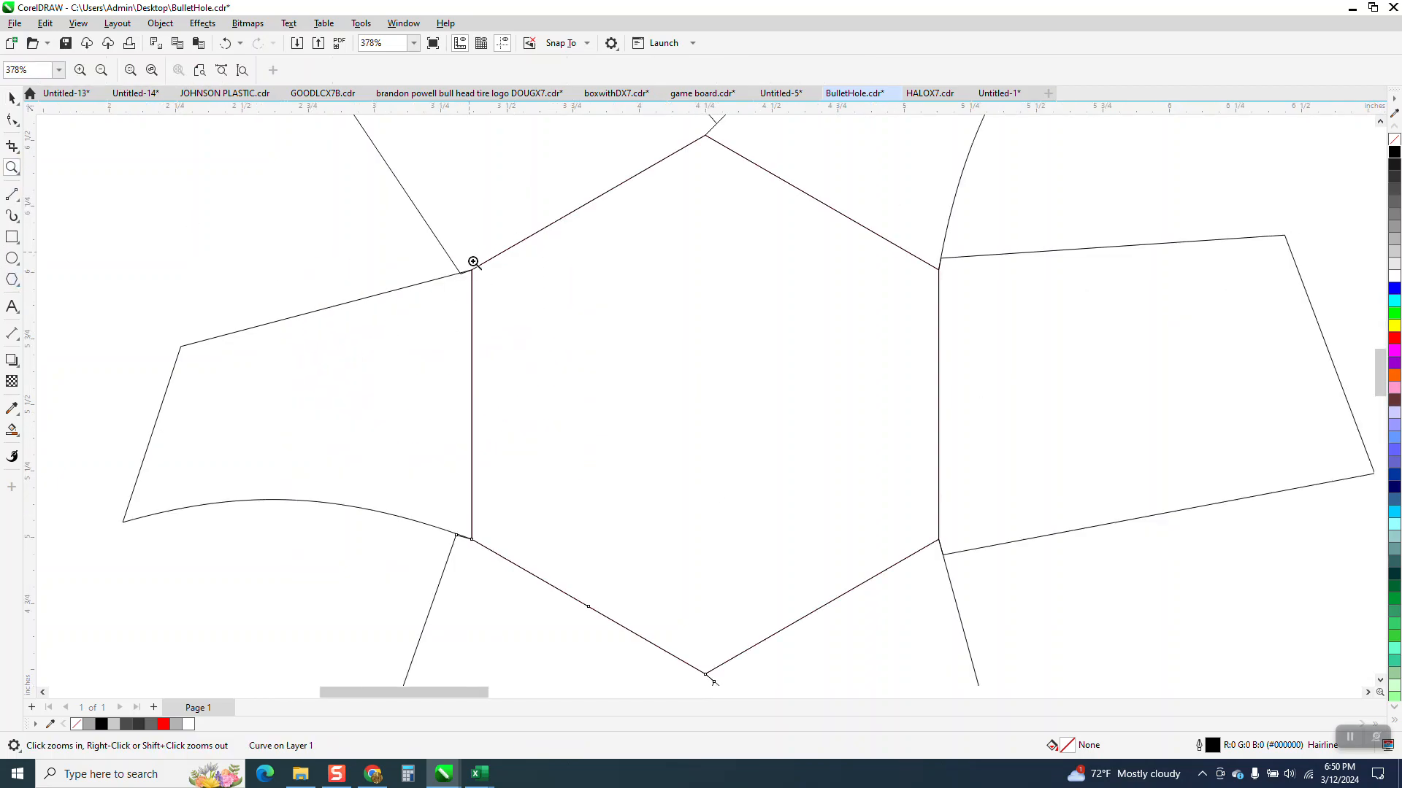
scroll(615, 245, down, 1)
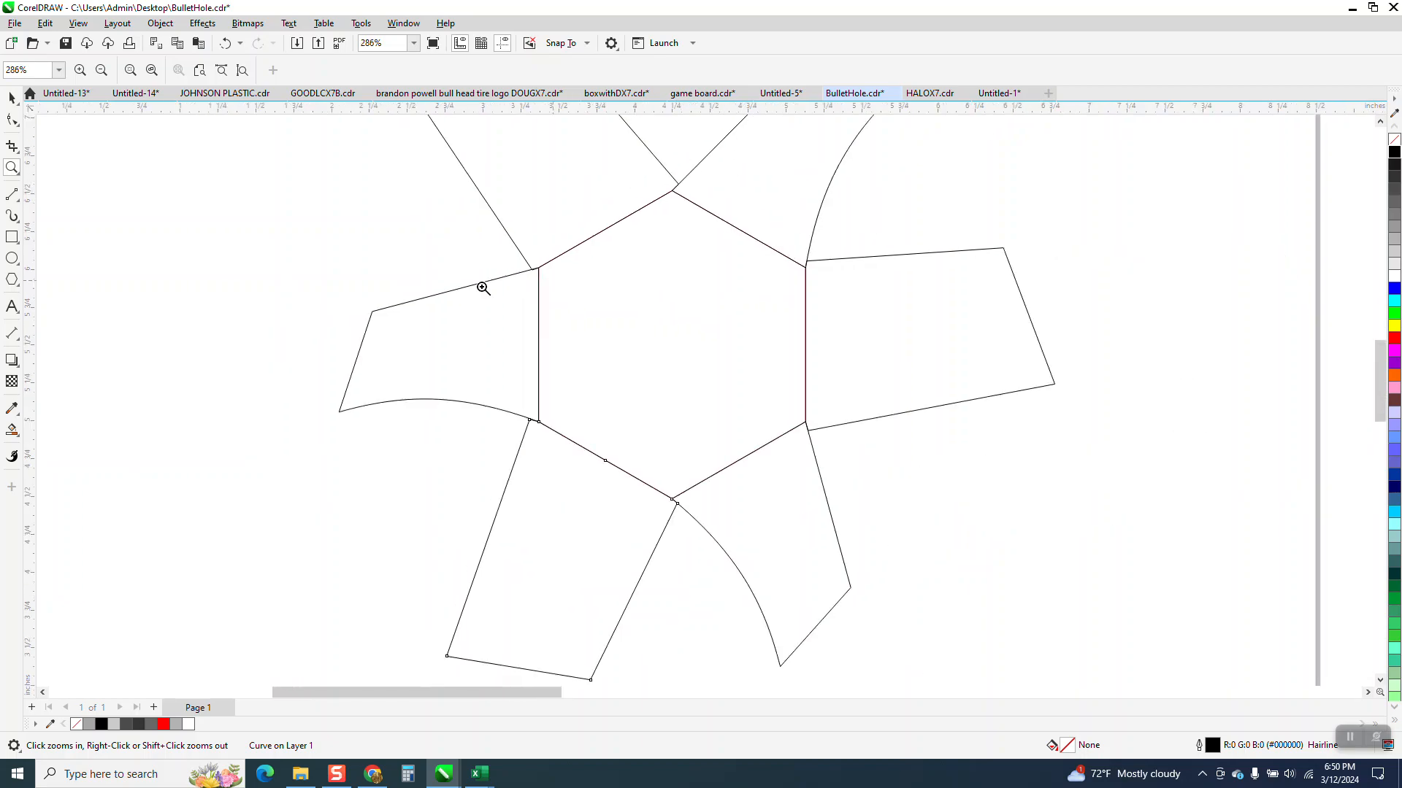
click(12, 97)
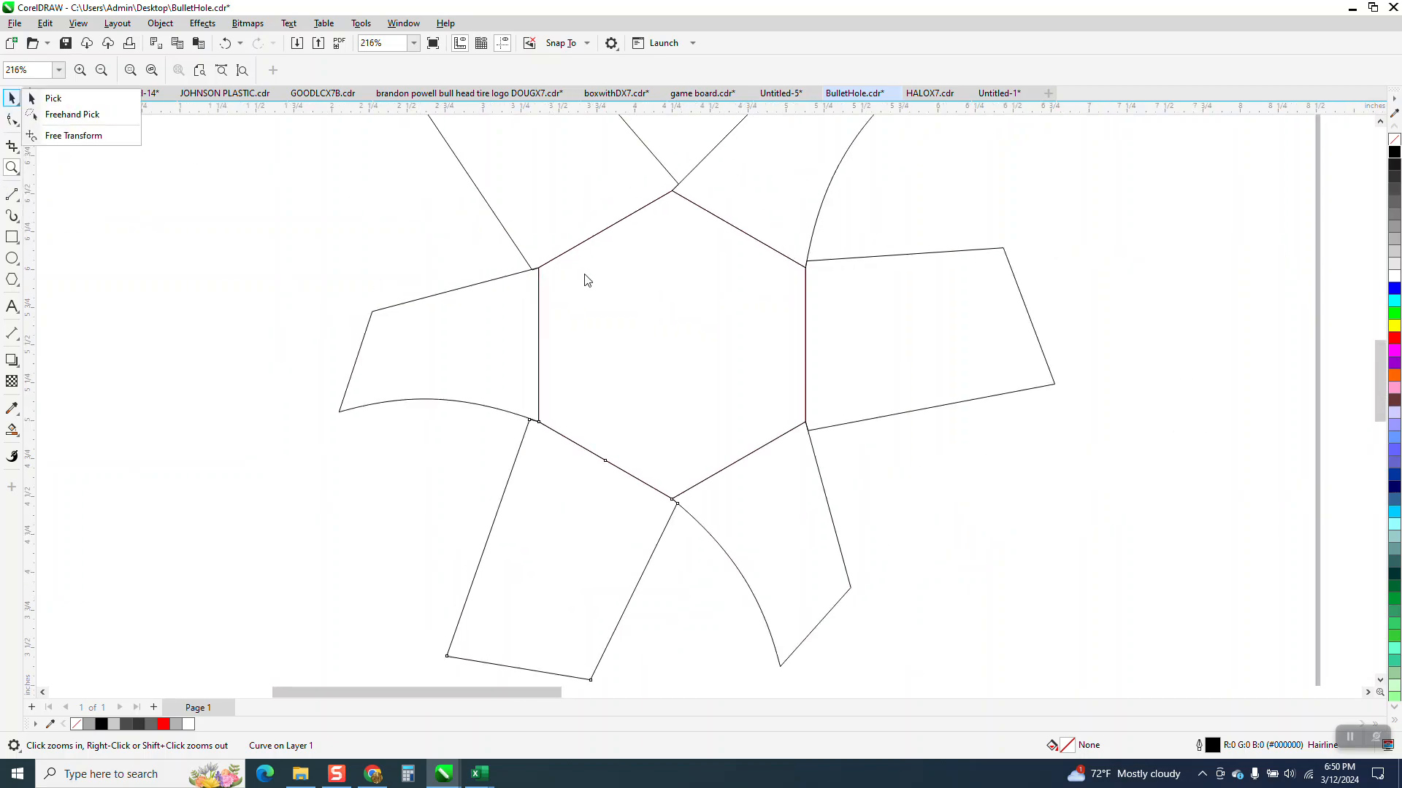
click(588, 280)
click(11, 98)
scroll(695, 406, down, 1)
scroll(695, 411, down, 1)
click(750, 407)
scroll(720, 471, down, 3)
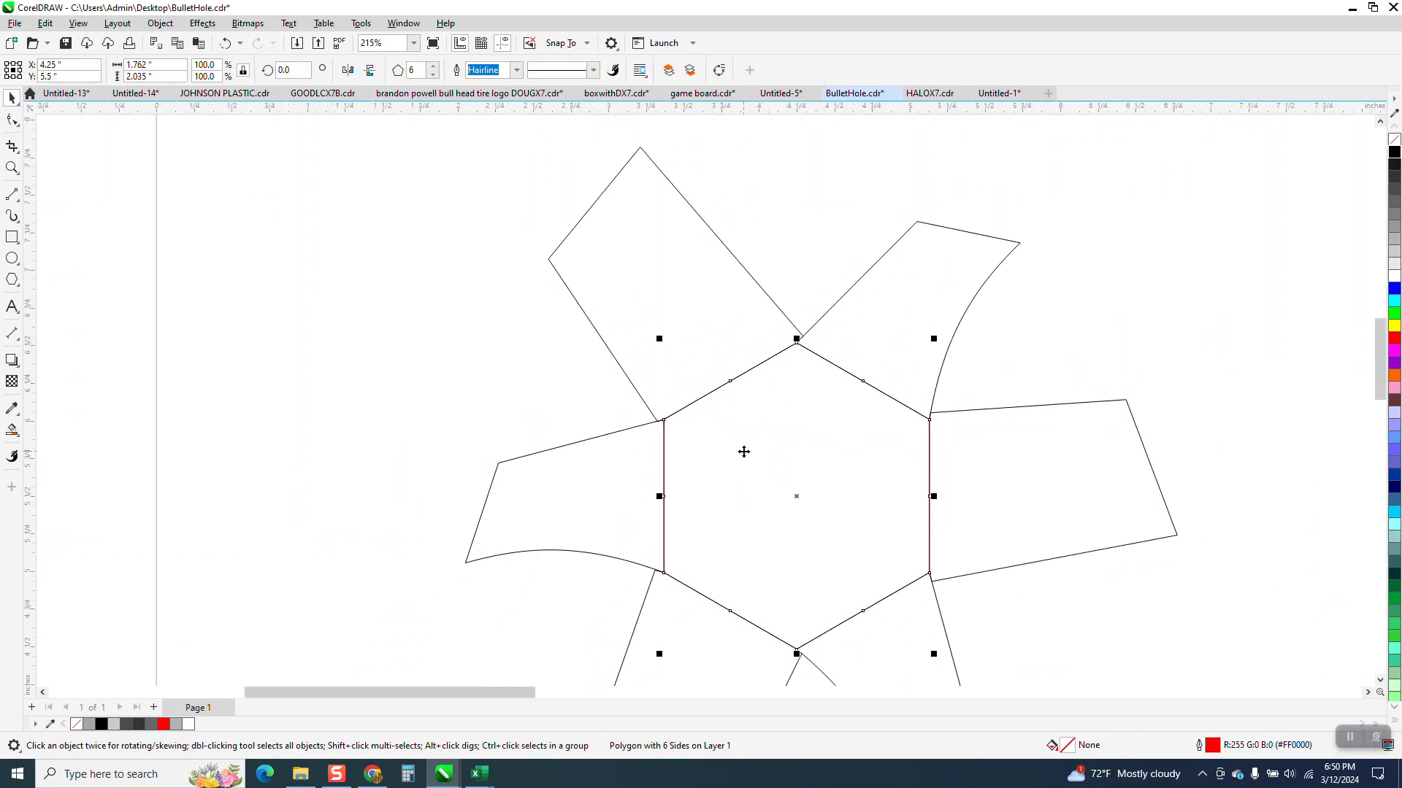
drag(935, 341, 954, 322)
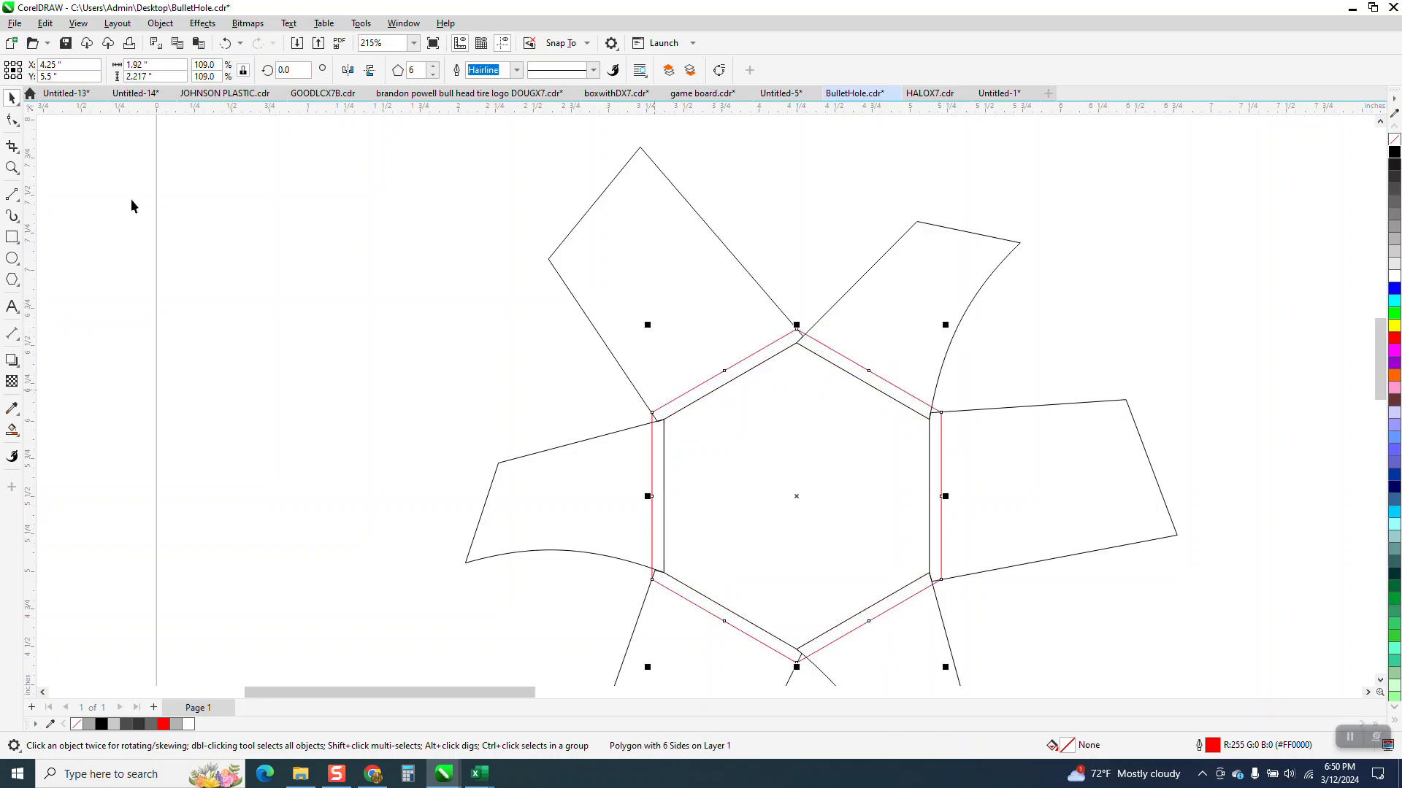
click(9, 99)
click(180, 231)
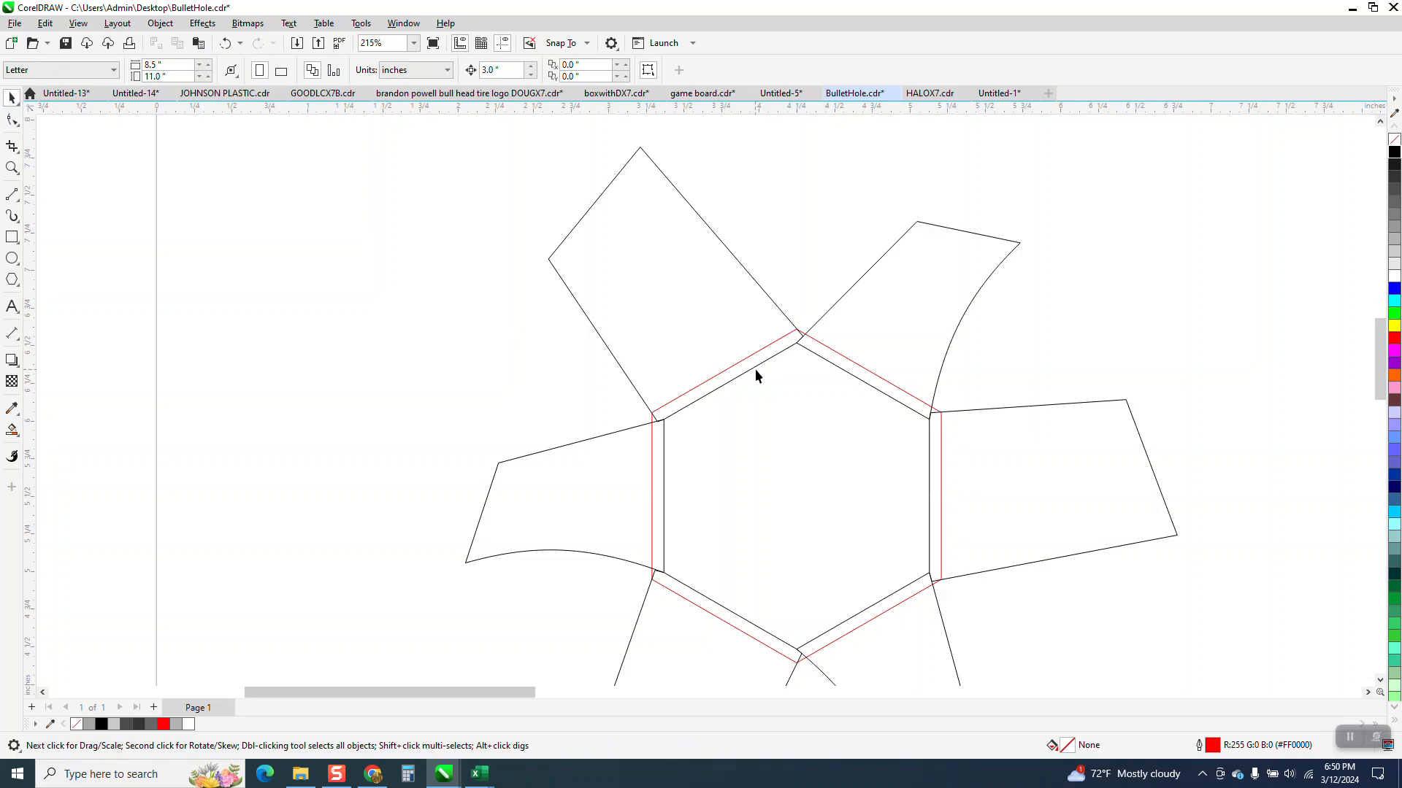
Step: Remove the base segments of the two upper flaps inside the enlarged hexagon with Virtual Segment Delete
click(11, 168)
drag(551, 287, 1118, 654)
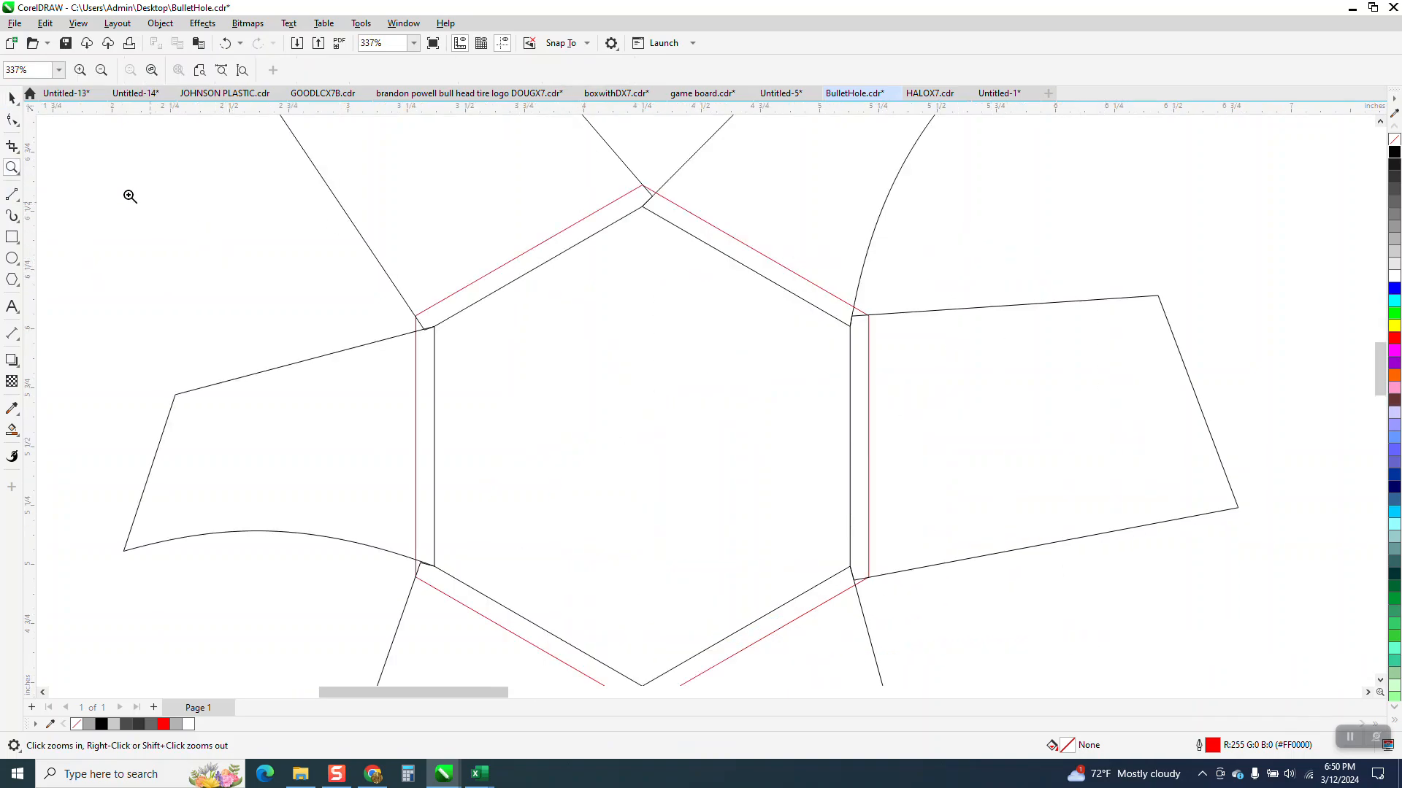
click(21, 155)
click(80, 181)
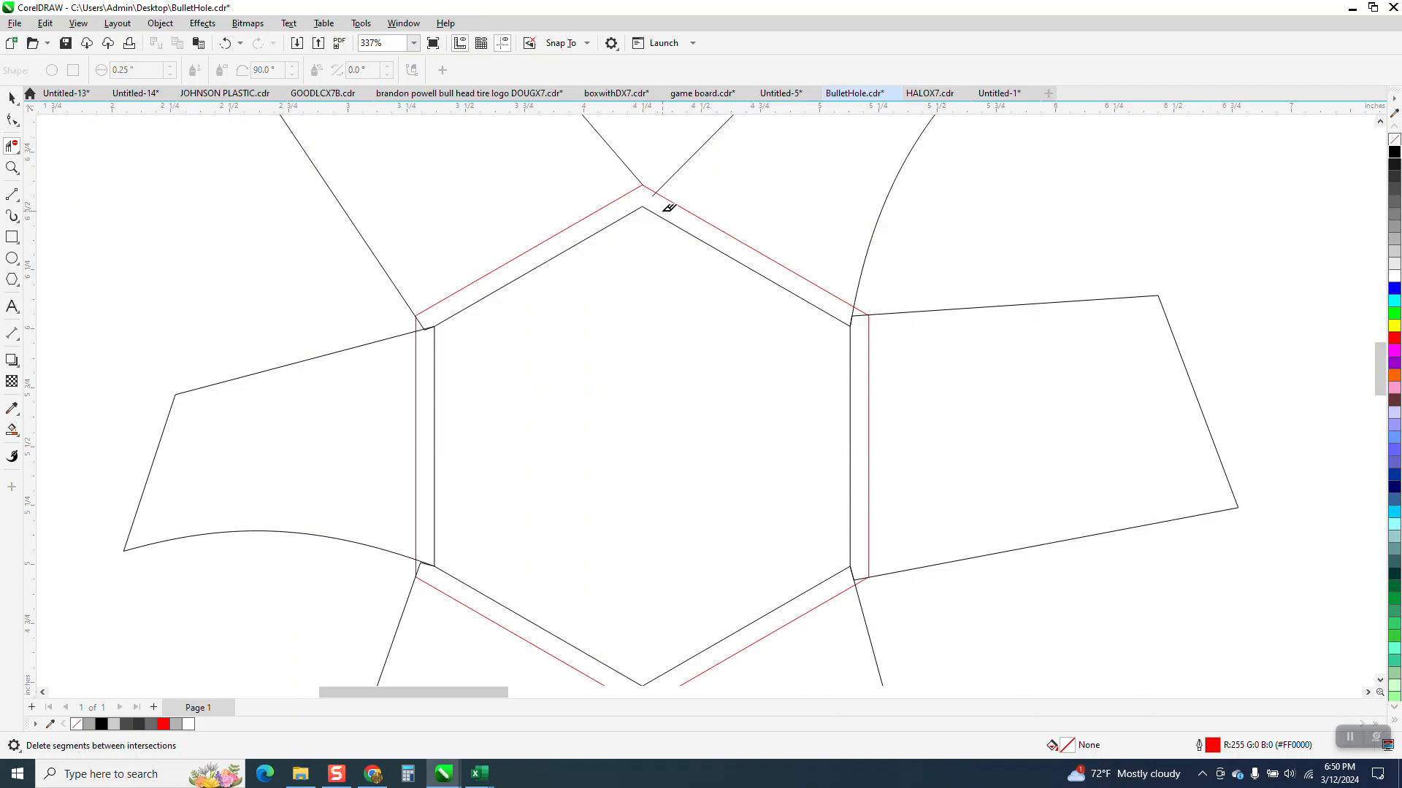
click(672, 218)
click(622, 217)
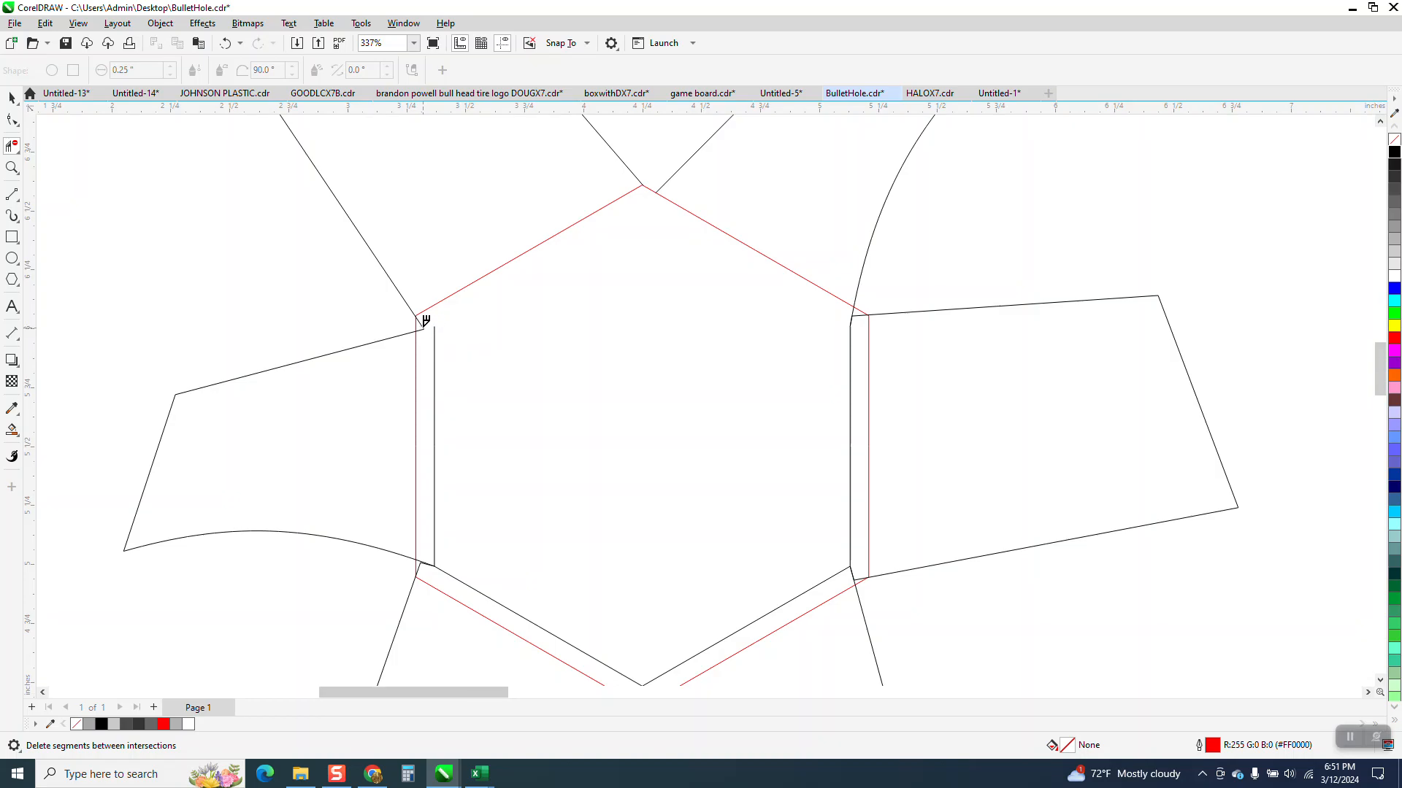
Step: Delete the leftover base segments of the left, lower and right flaps inside the red hexagon
click(435, 329)
click(431, 560)
click(448, 575)
click(746, 622)
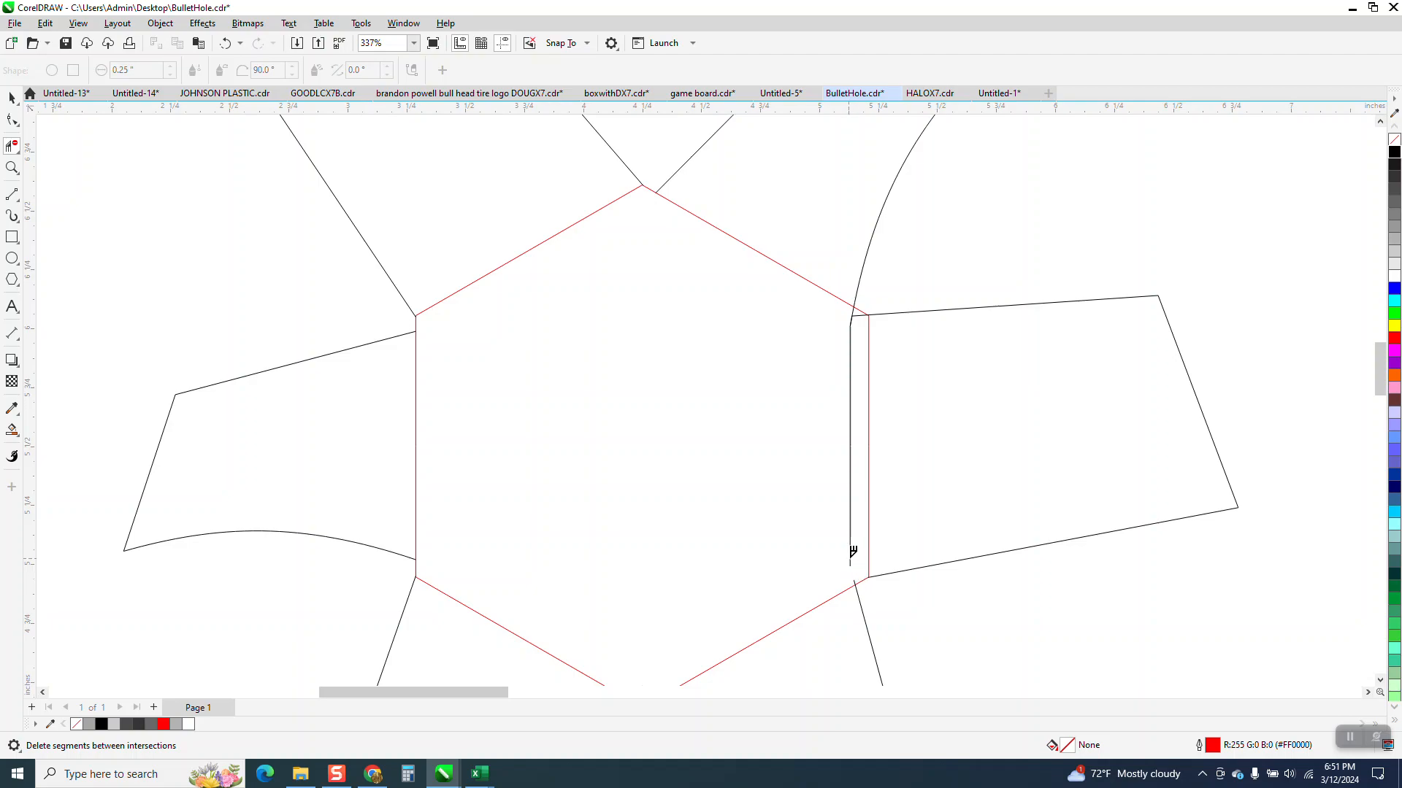
click(851, 558)
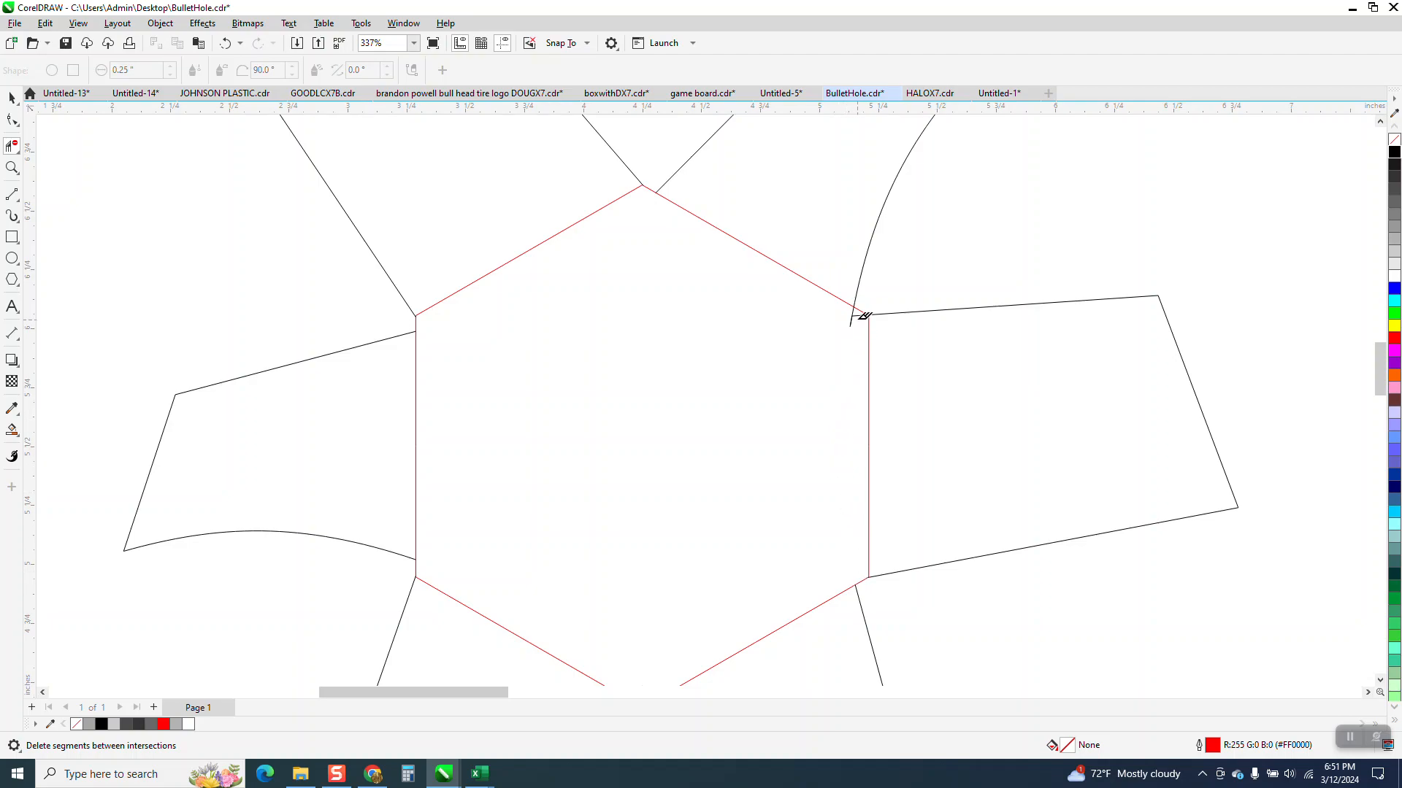
scroll(845, 373, down, 4)
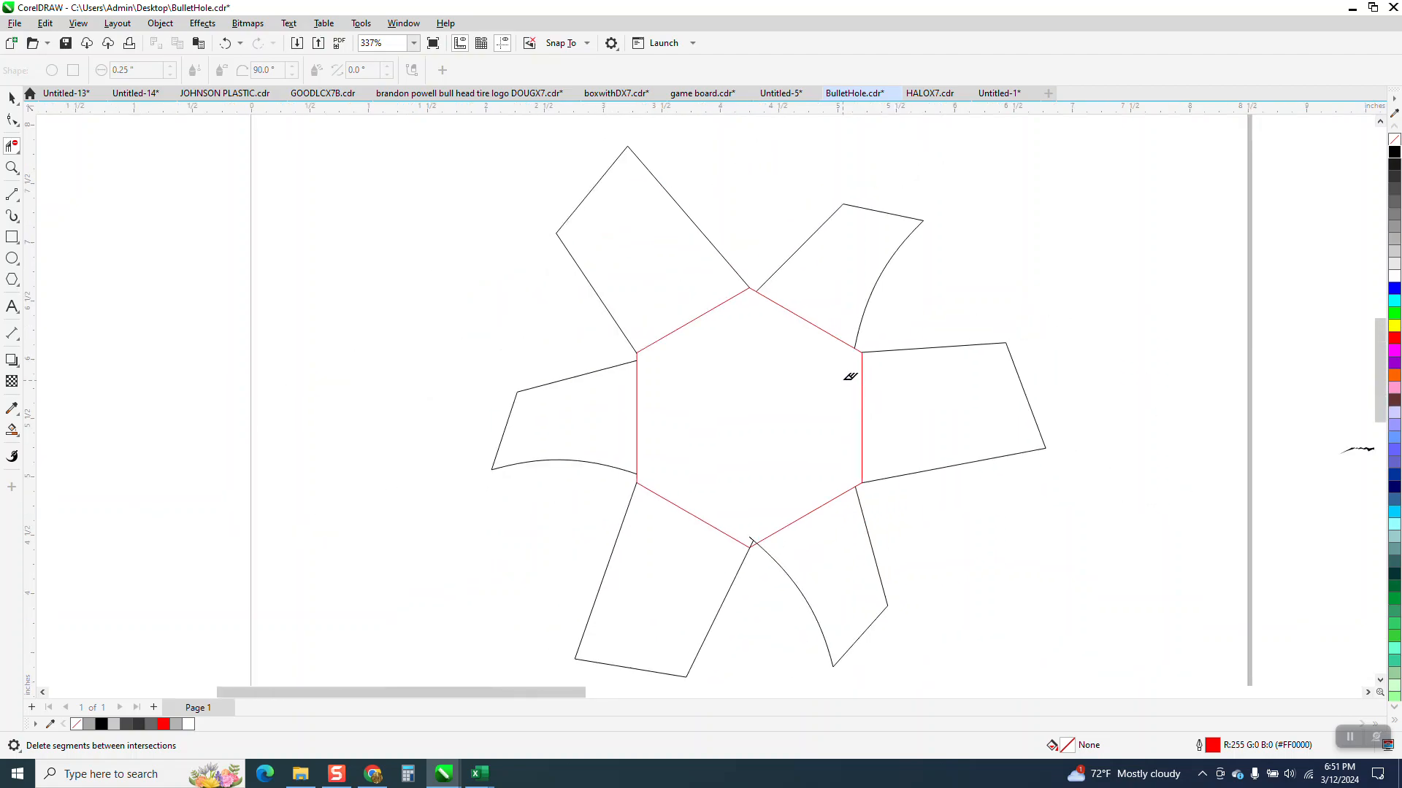
scroll(847, 378, down, 1)
Step: Move the gradient-filled hexagon beside the page farther up and to the left, centered at about X -6.15, Y 8 inches
click(11, 98)
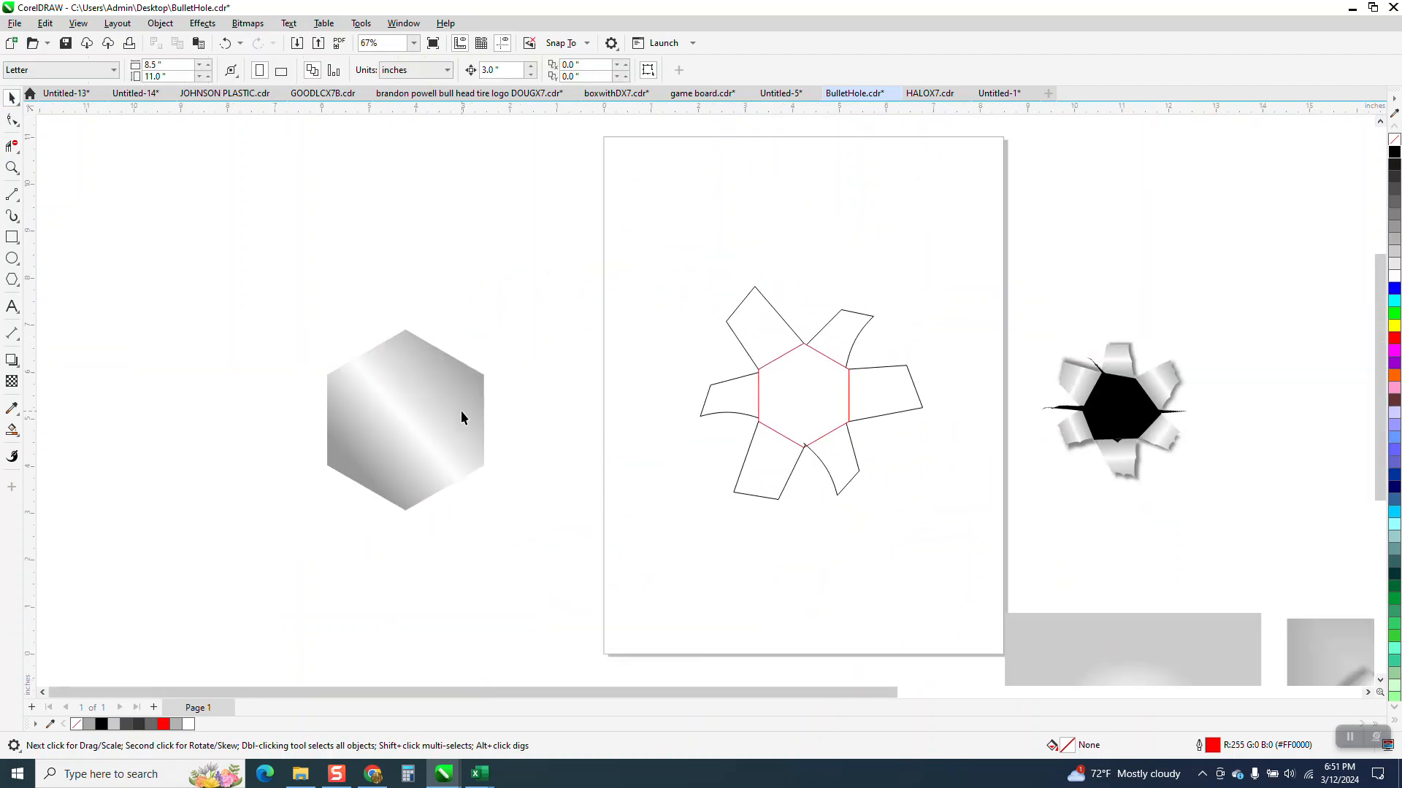
drag(423, 408, 297, 292)
click(468, 407)
key(Delete)
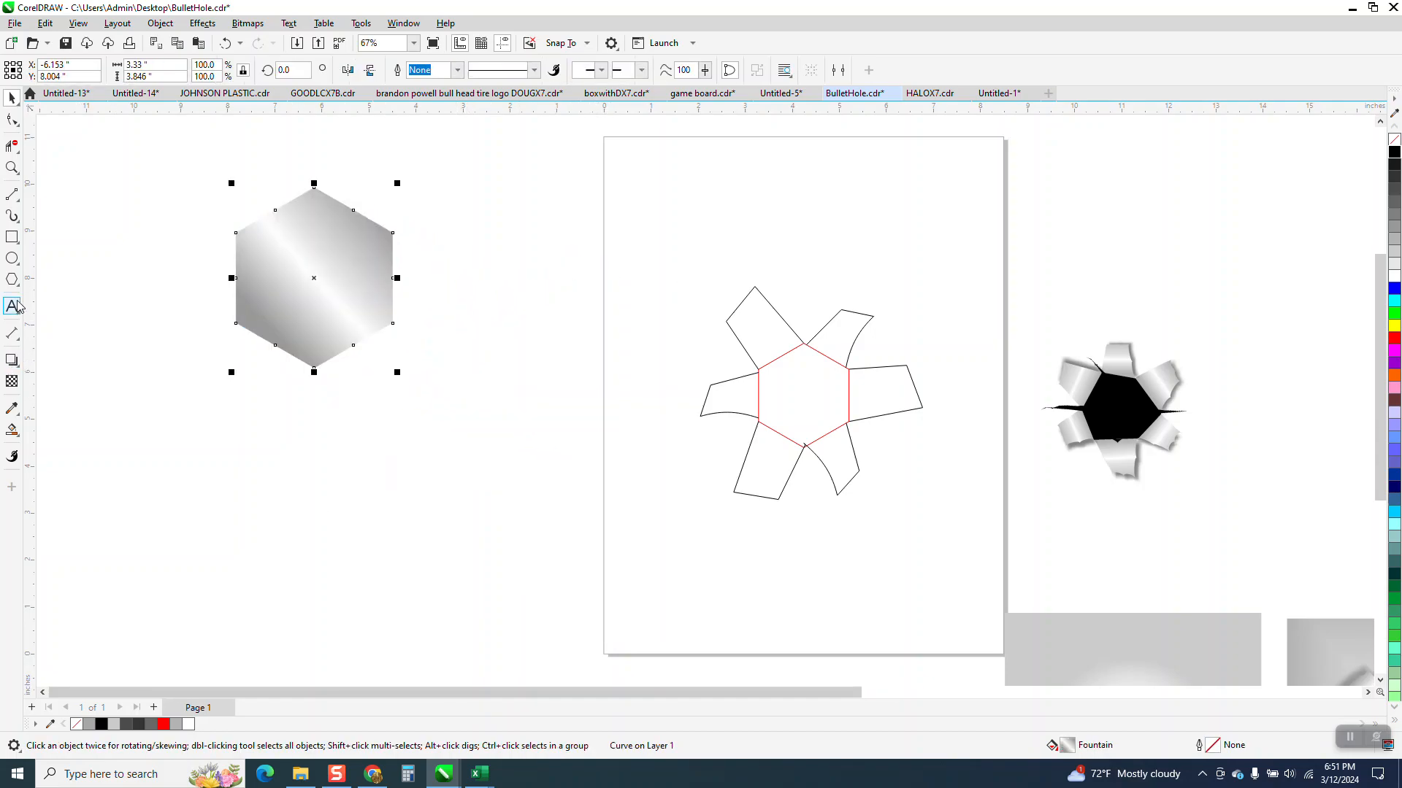
Step: Draw a hexagon about 2.82 by 3.26 inches between the gradient hexagon and the page, and Smart Fill it with gray #999999
click(13, 282)
drag(548, 384, 406, 541)
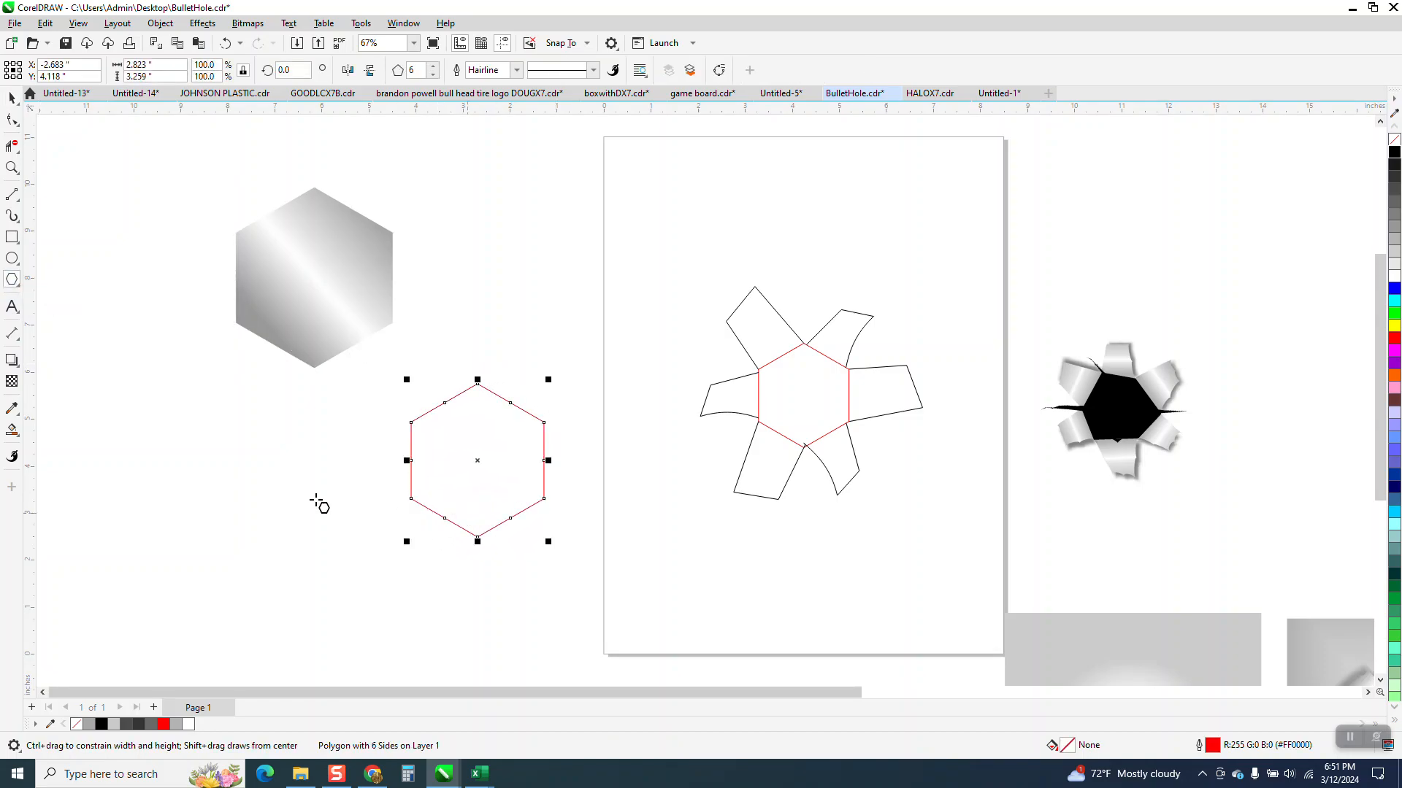
click(18, 434)
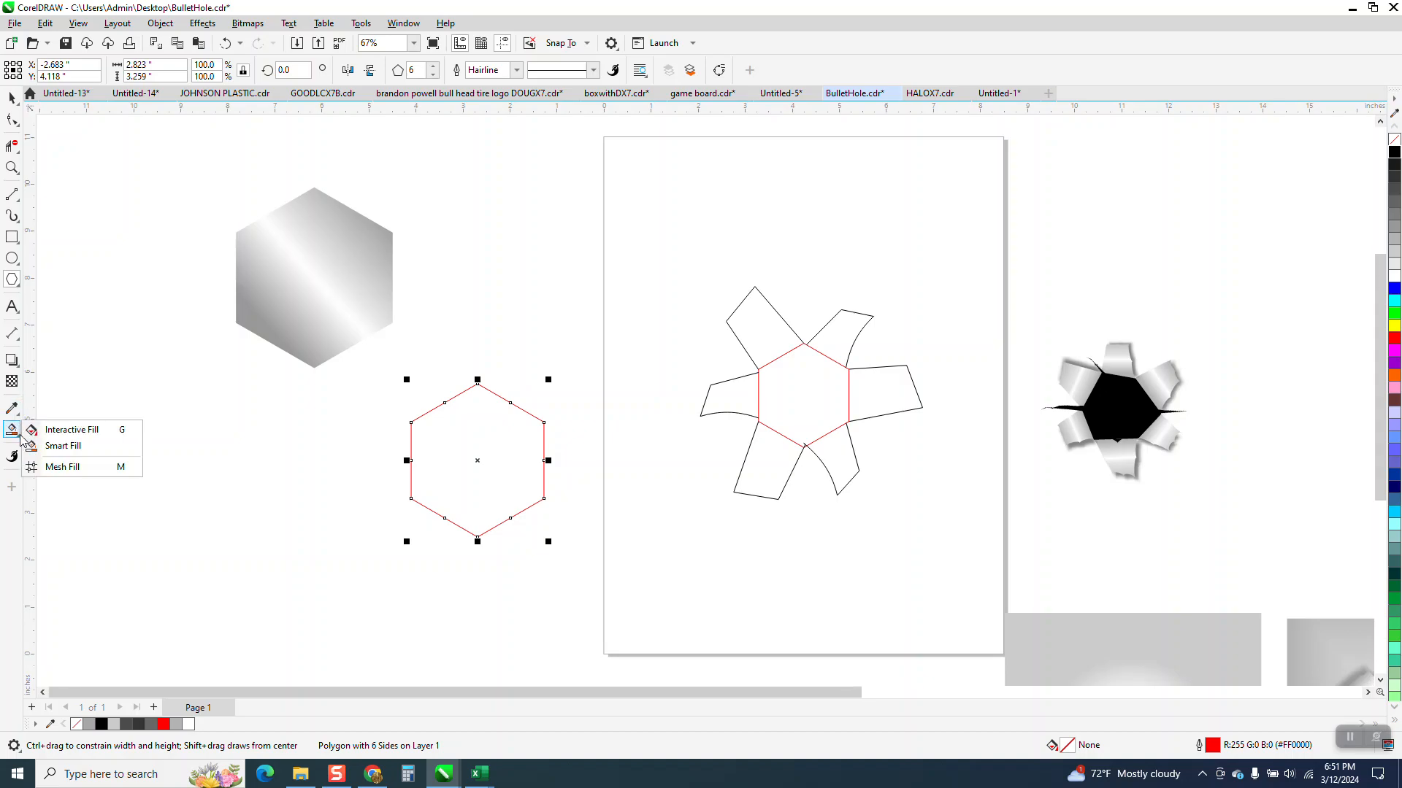
click(77, 446)
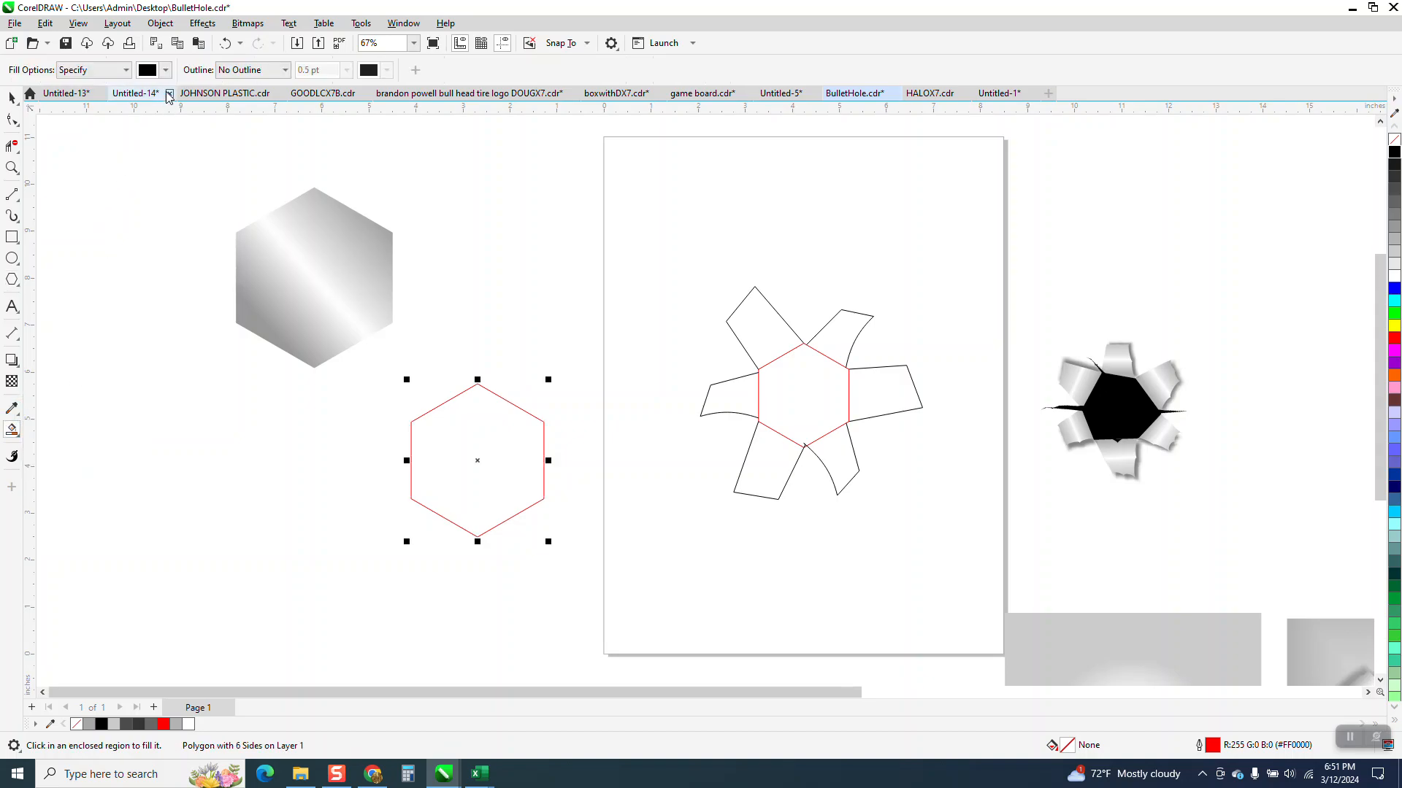
click(165, 70)
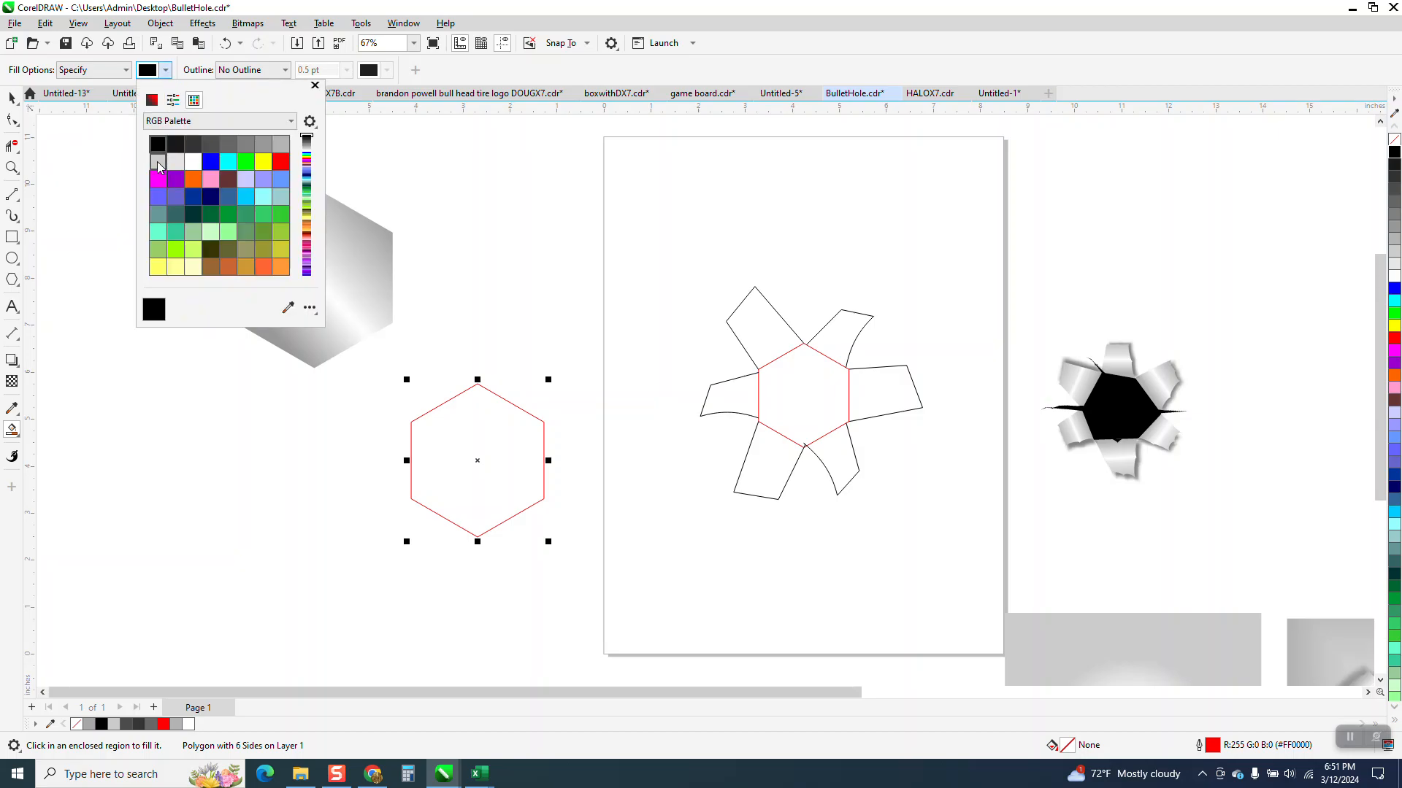
click(266, 150)
click(507, 425)
click(489, 429)
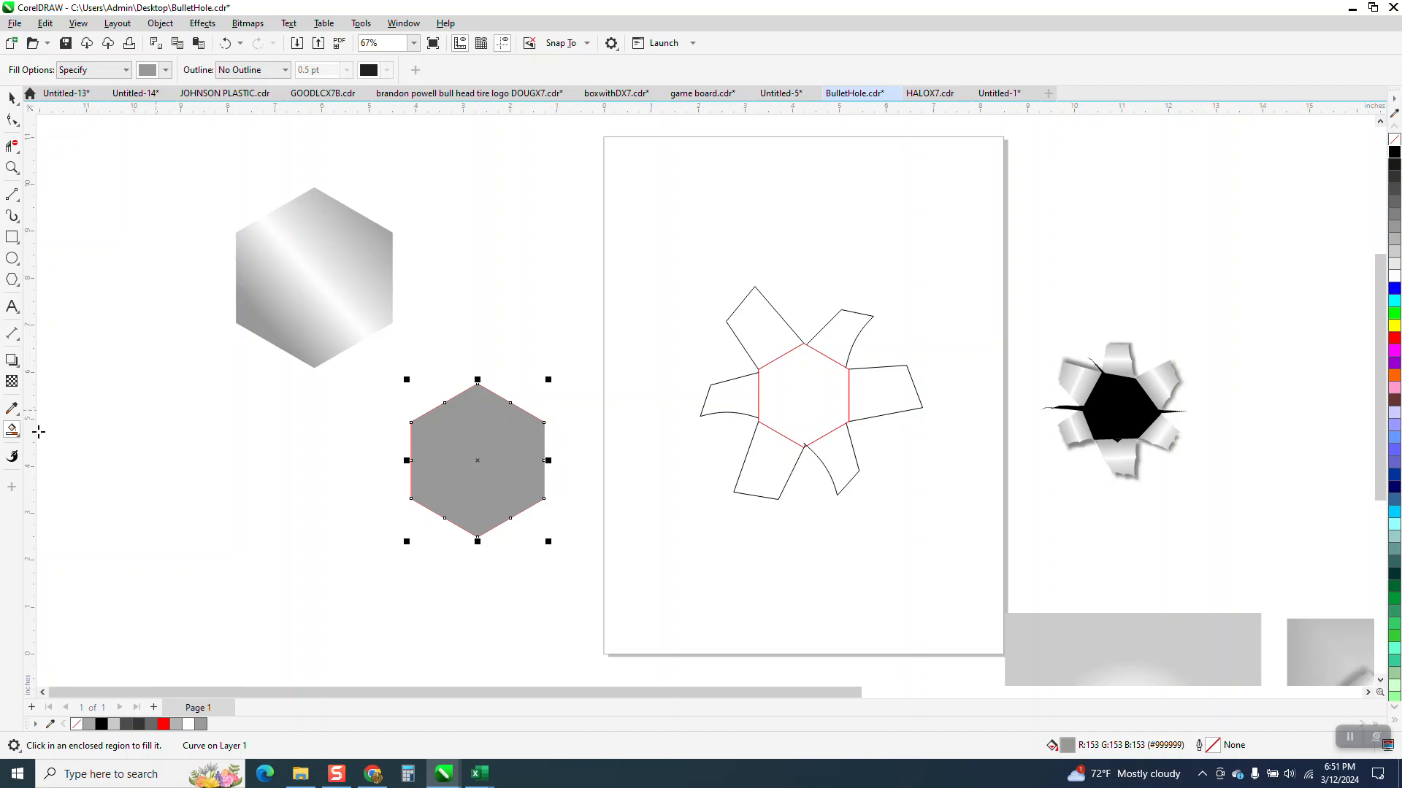
Step: Apply a linear fountain fill running diagonally from the new hexagon's lower-left edge past its upper-right corner, with gray at both ends
click(14, 434)
click(53, 429)
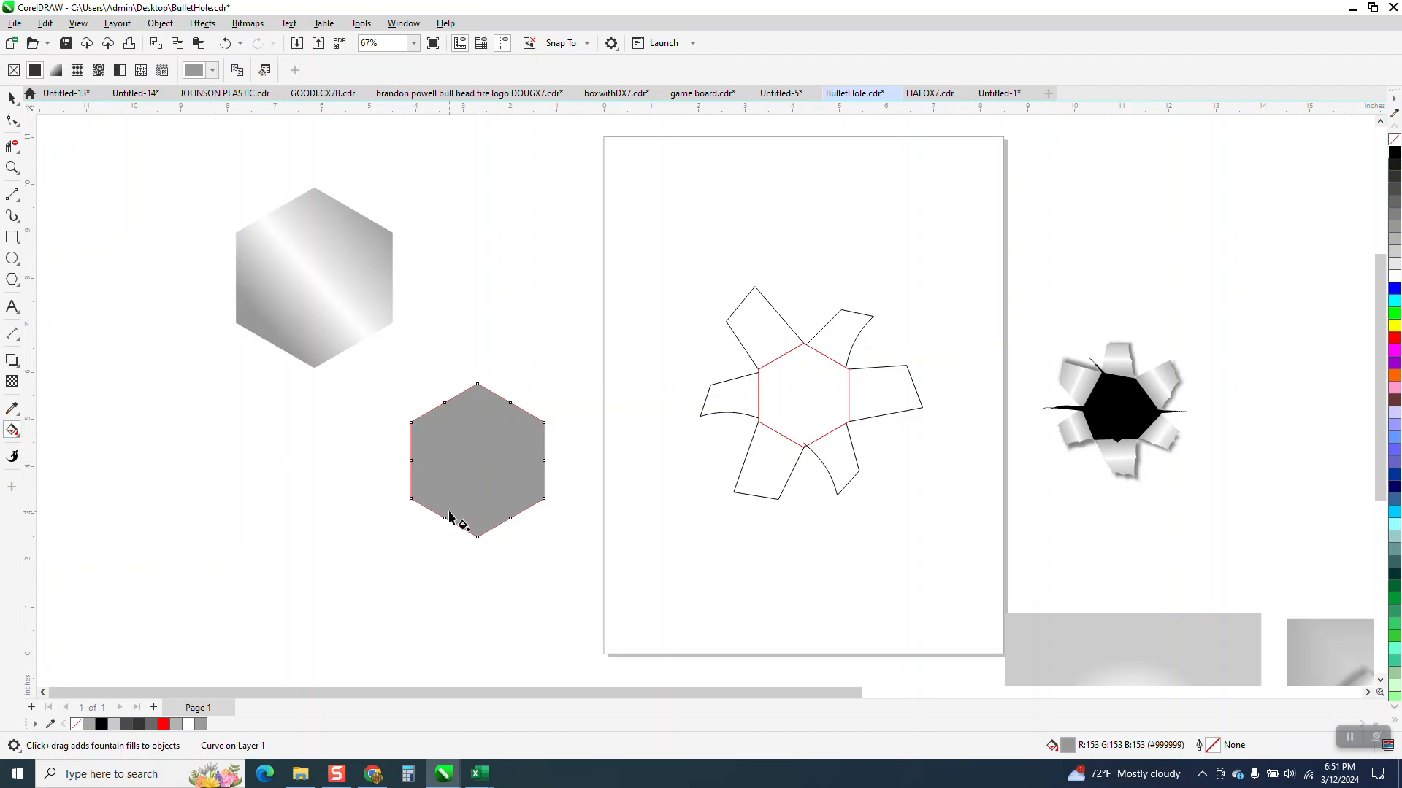
drag(448, 515, 554, 361)
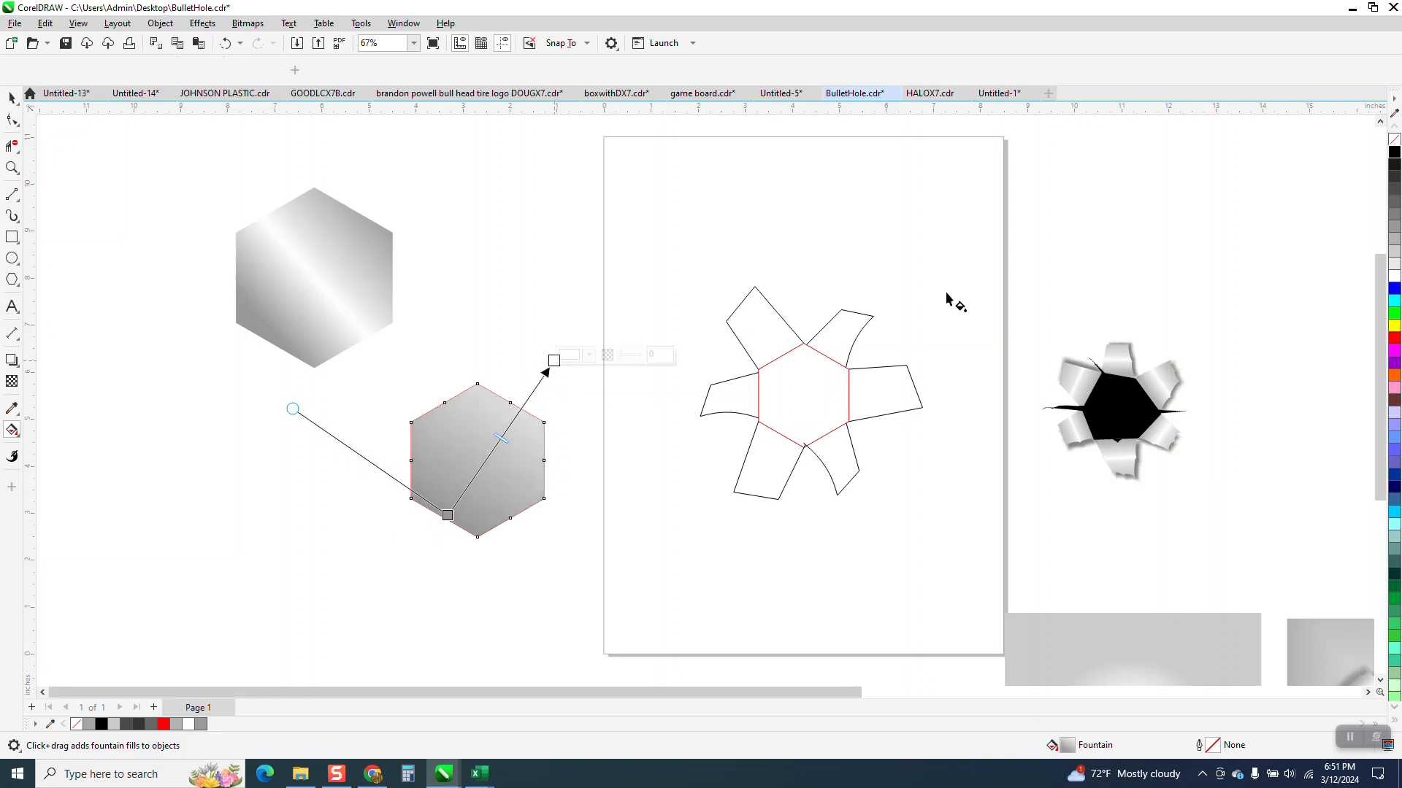
drag(1396, 245, 558, 372)
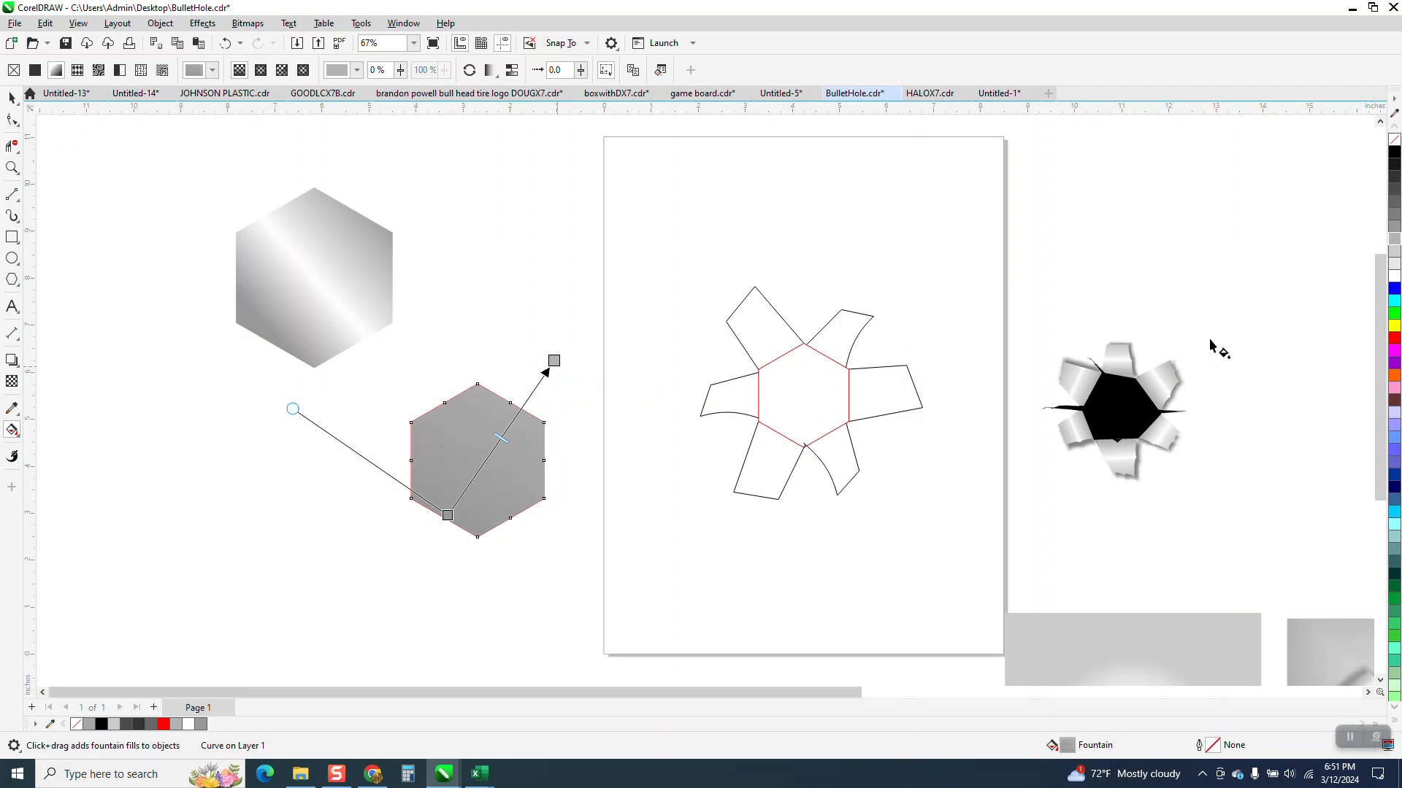
Step: Add three white and light gray color stops near the middle of the new hexagon's fountain fill
drag(1395, 268, 481, 471)
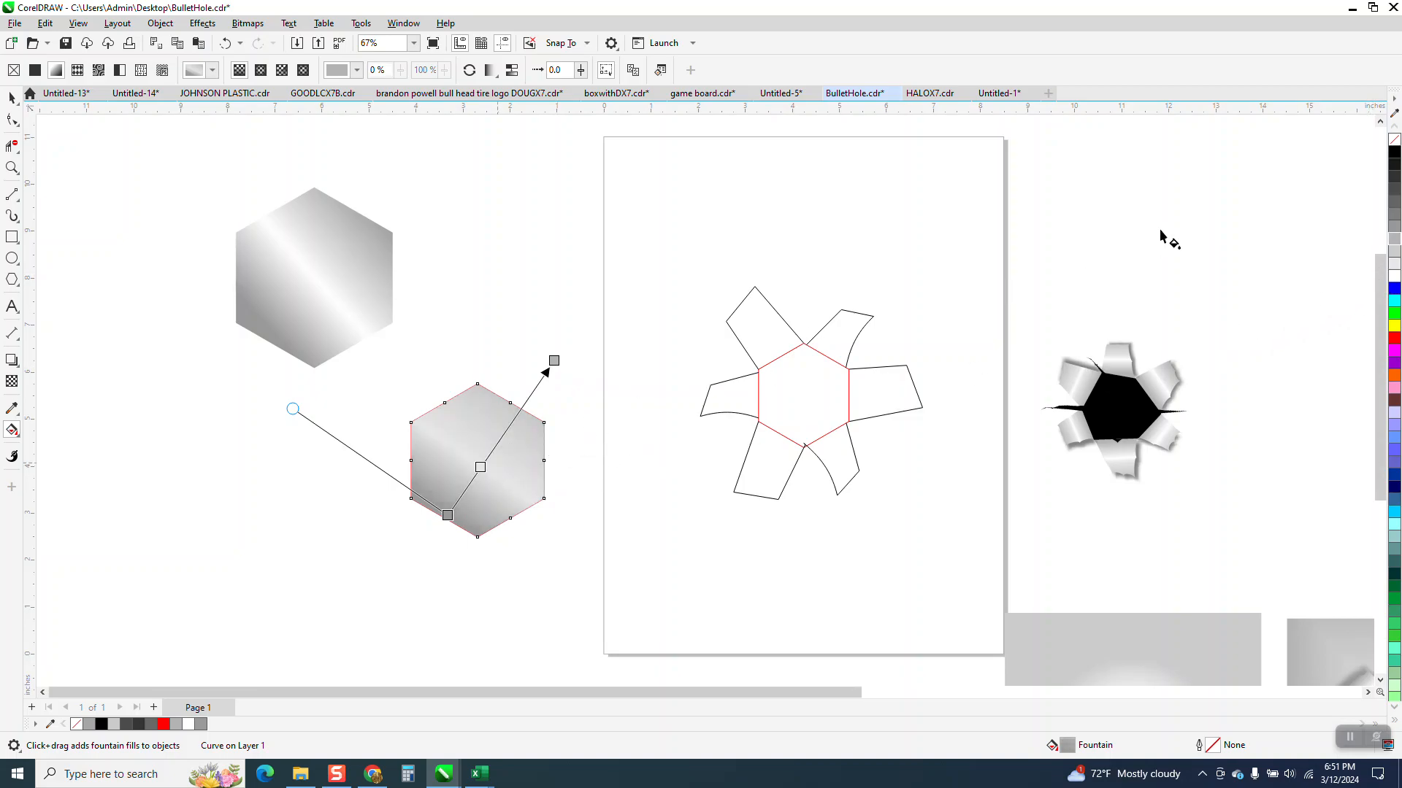
drag(1395, 268, 498, 442)
drag(1394, 276, 494, 451)
Step: Select the new gradient hexagon together with its red polygon and remove the outline from both
click(11, 98)
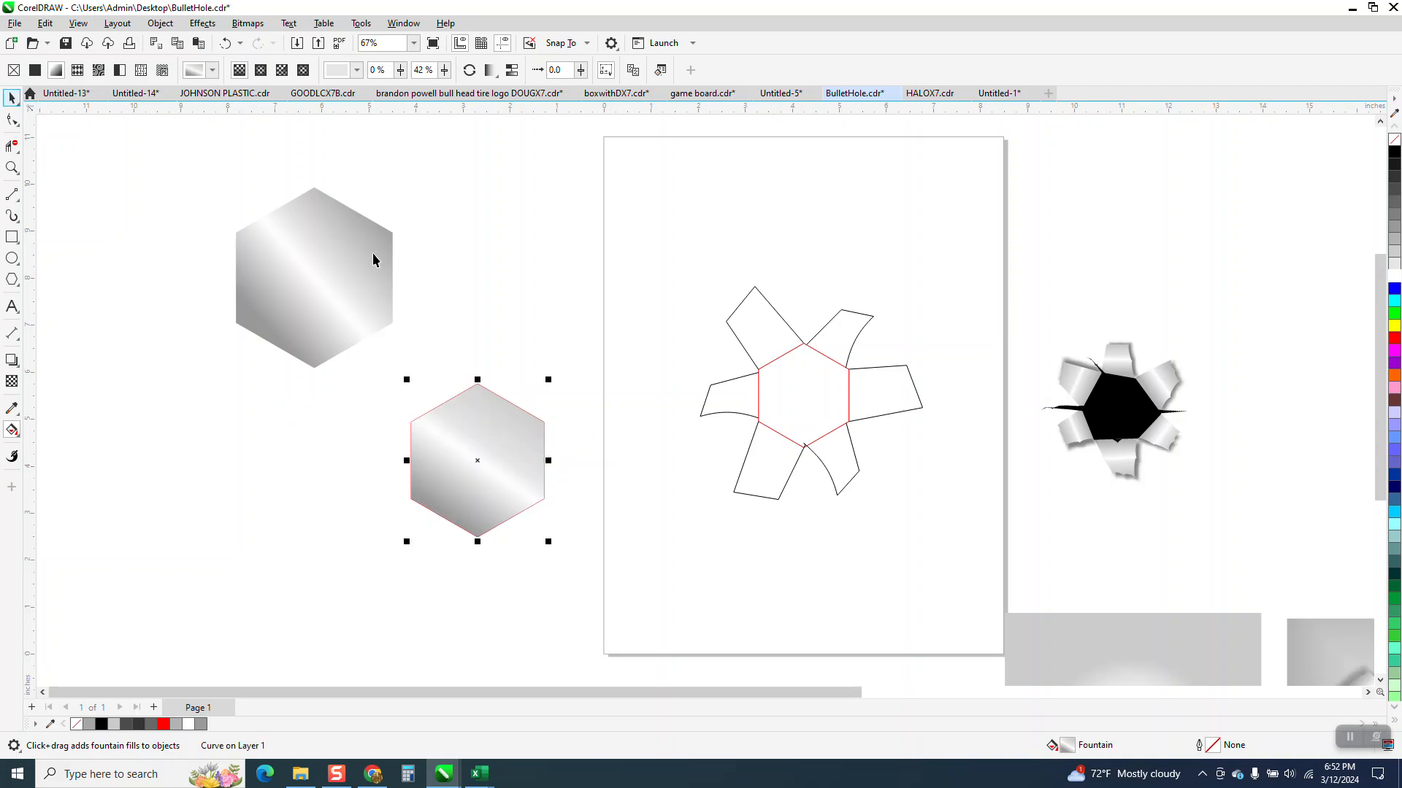
drag(381, 364, 573, 532)
click(390, 380)
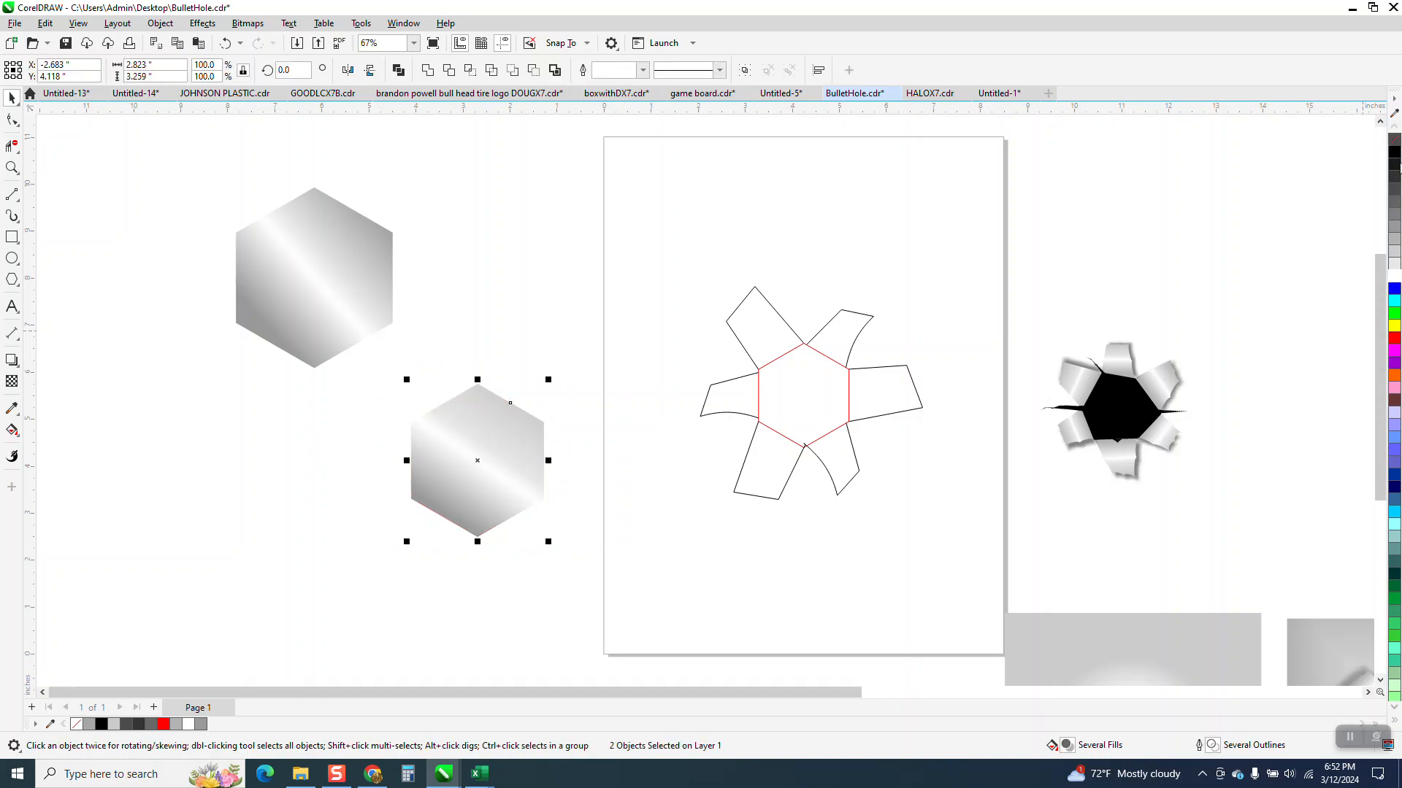
Step: Try copying the new gradient hexagon's attributes onto the two upper flaps, undoing each attempt
click(16, 413)
click(53, 425)
click(510, 461)
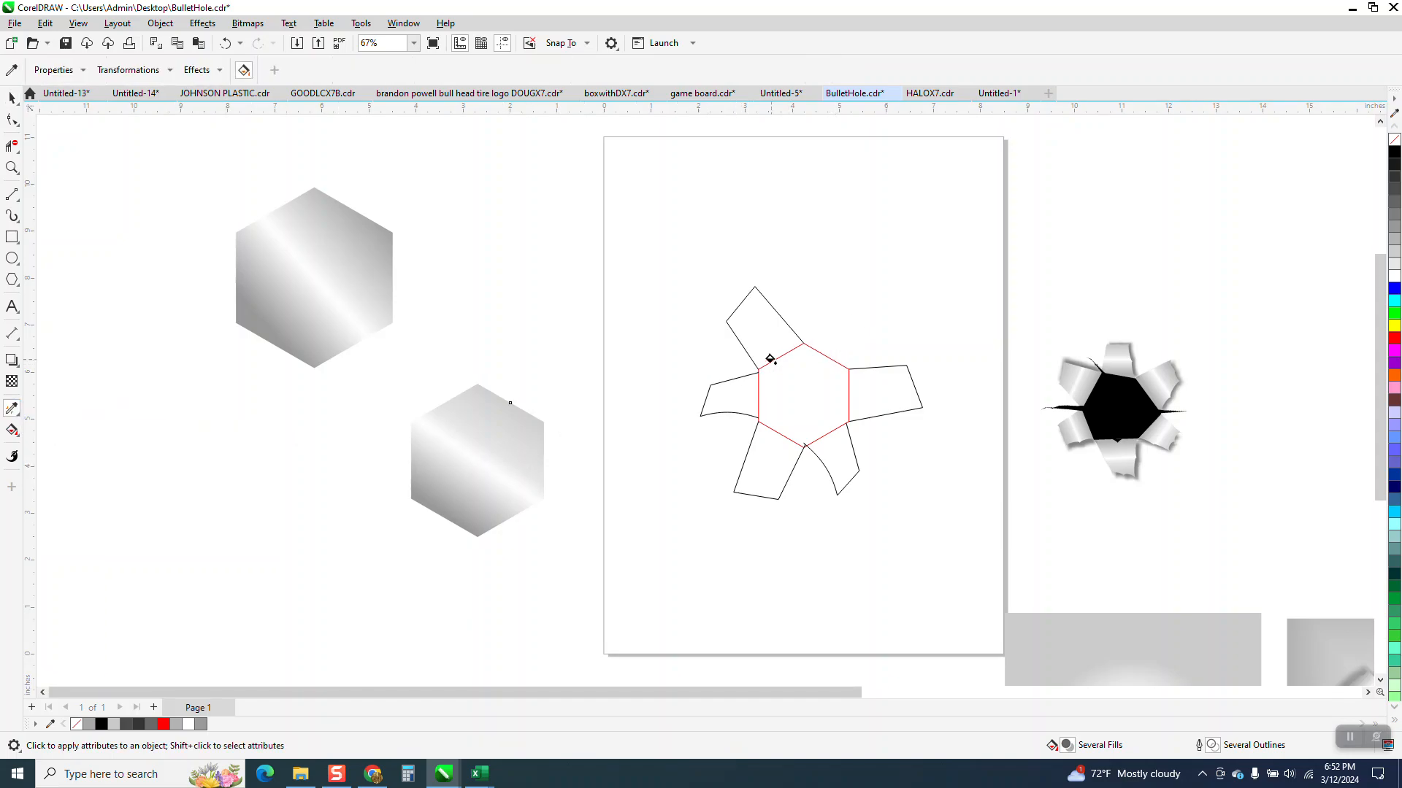
click(232, 44)
click(745, 325)
click(232, 47)
click(12, 97)
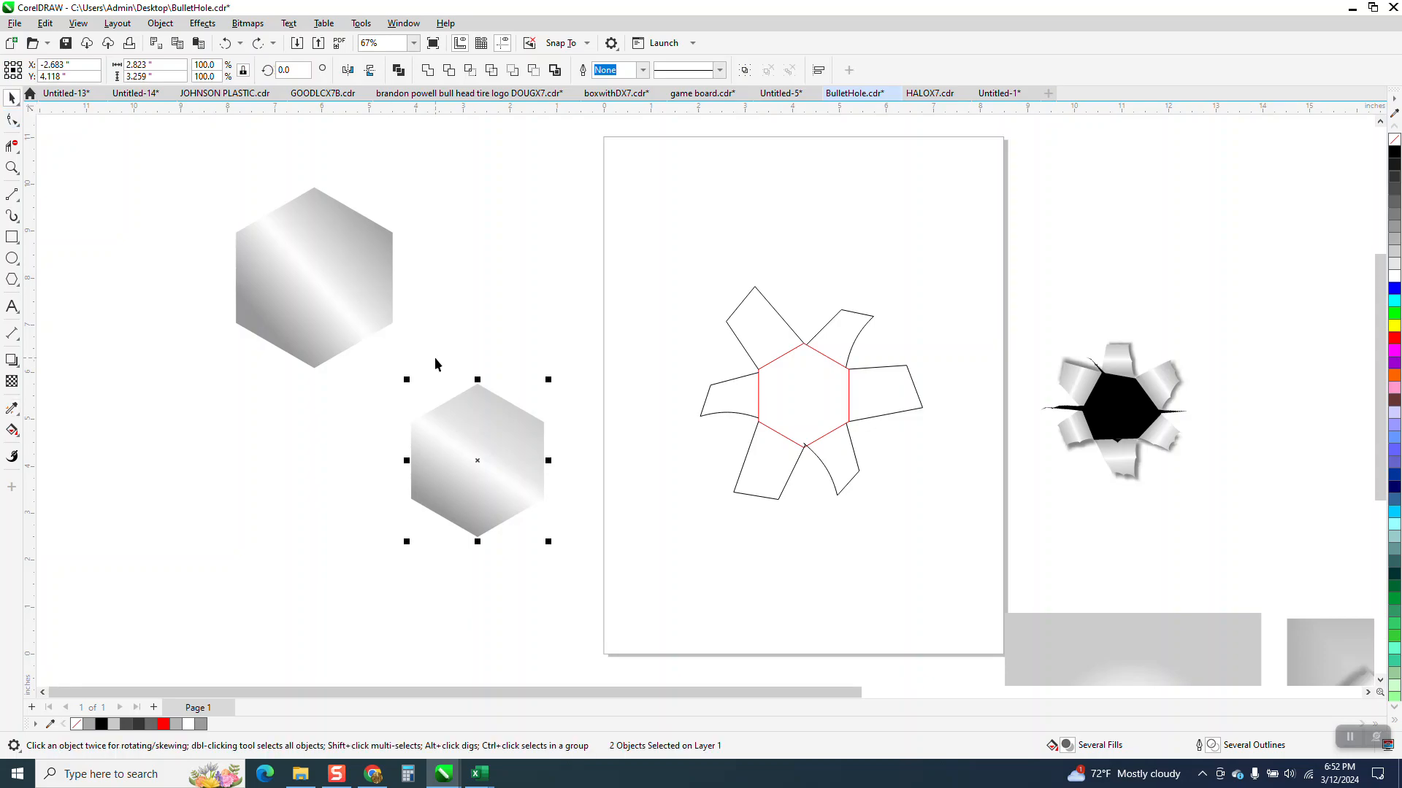
Step: Give the new gradient hexagon and its underlying polygon a black hairline outline
drag(353, 369, 461, 488)
right_click(1392, 154)
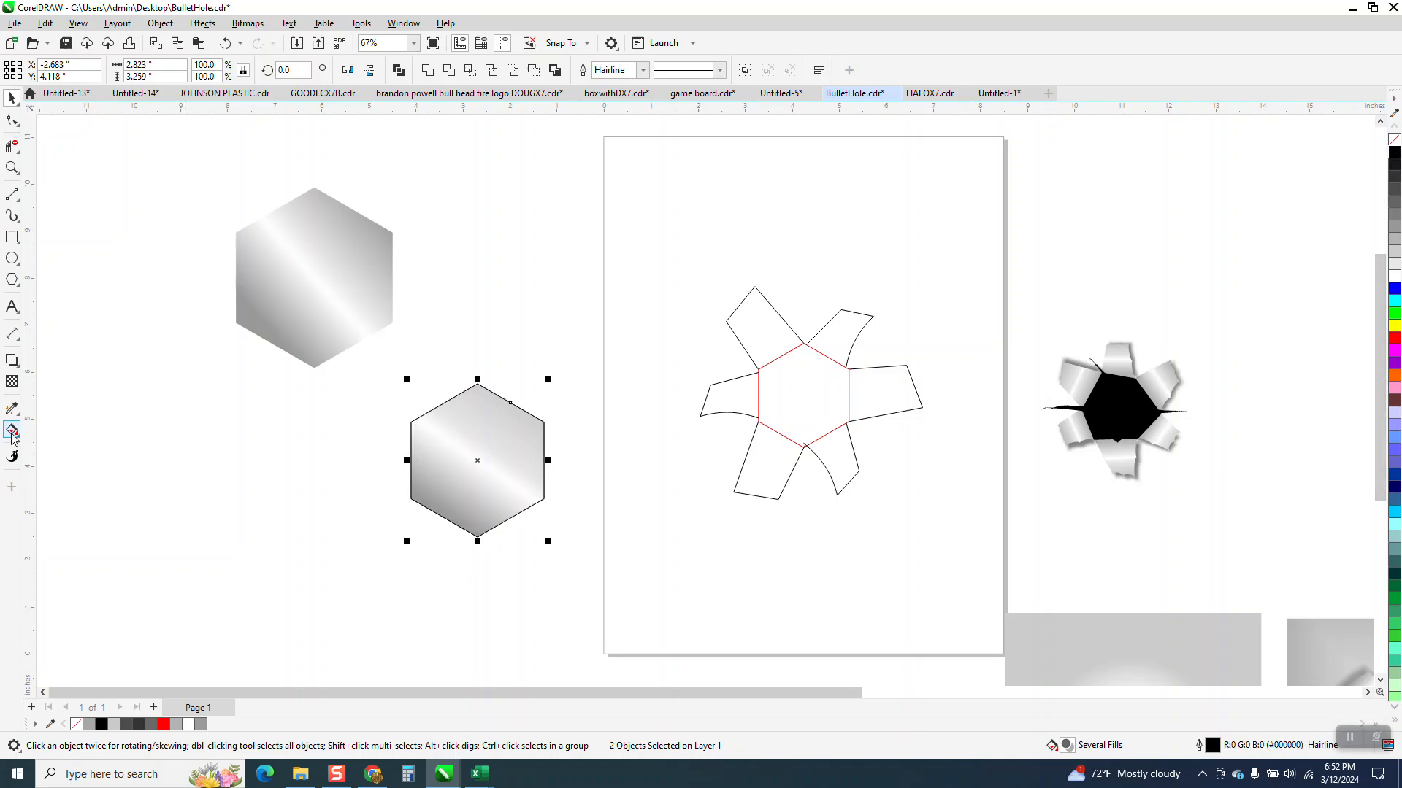
click(13, 410)
click(45, 426)
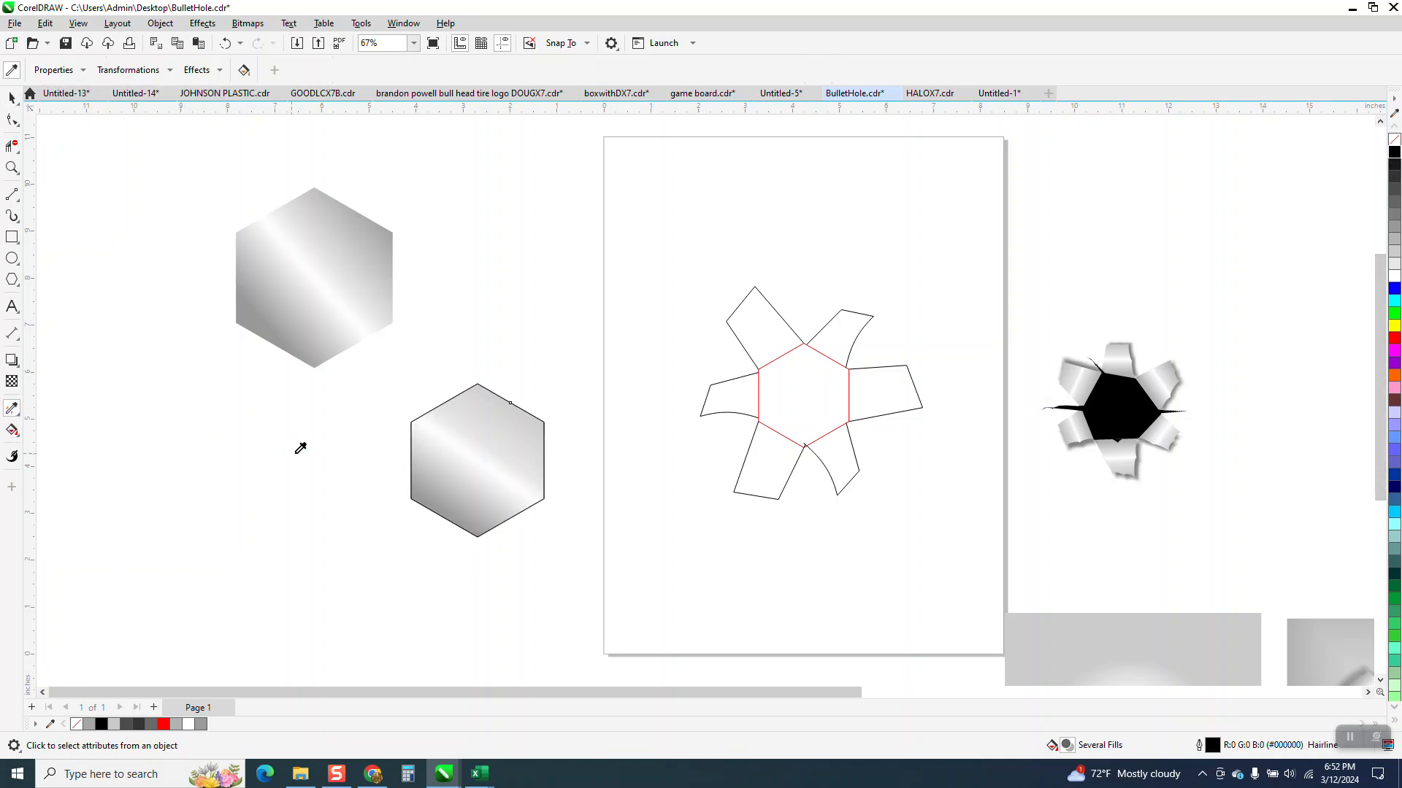
click(471, 453)
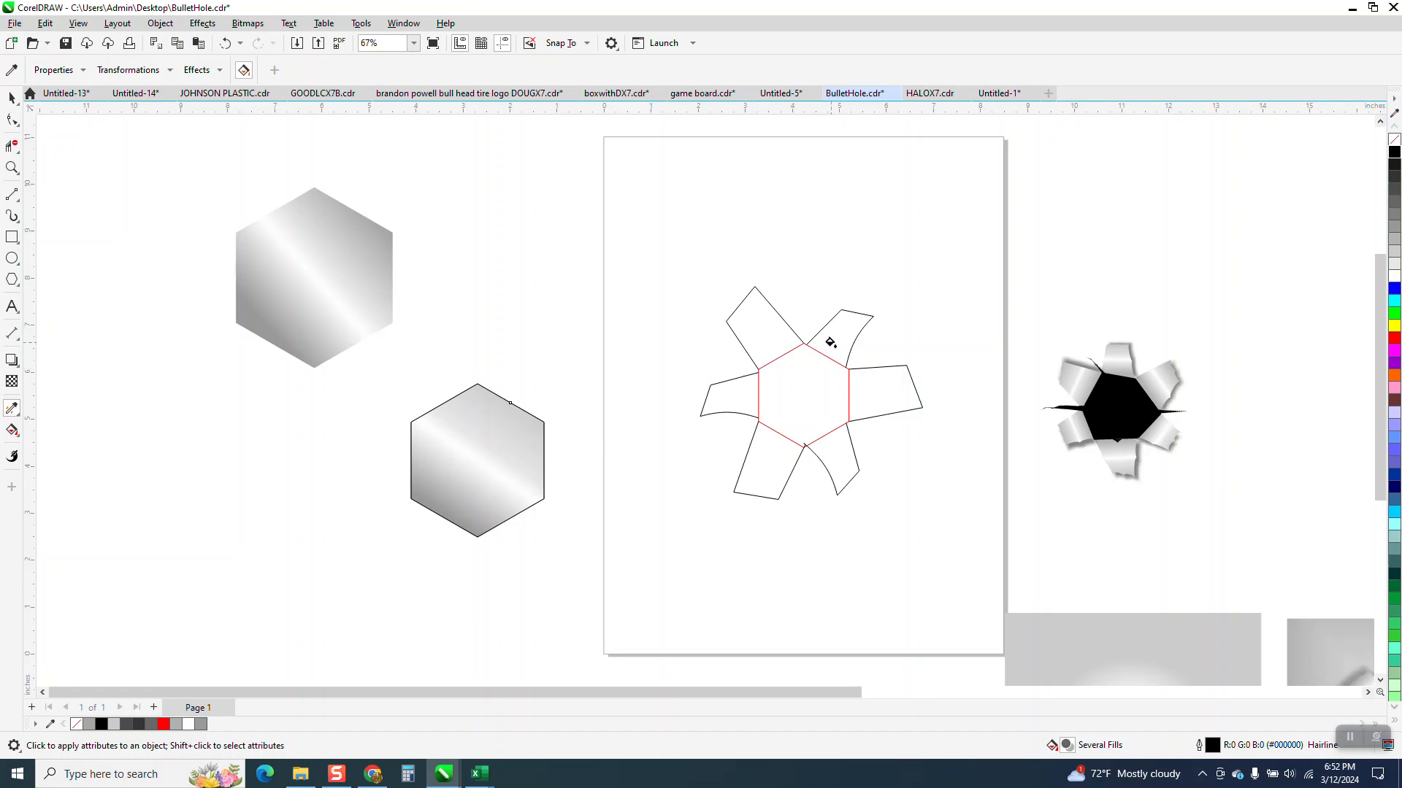
click(11, 97)
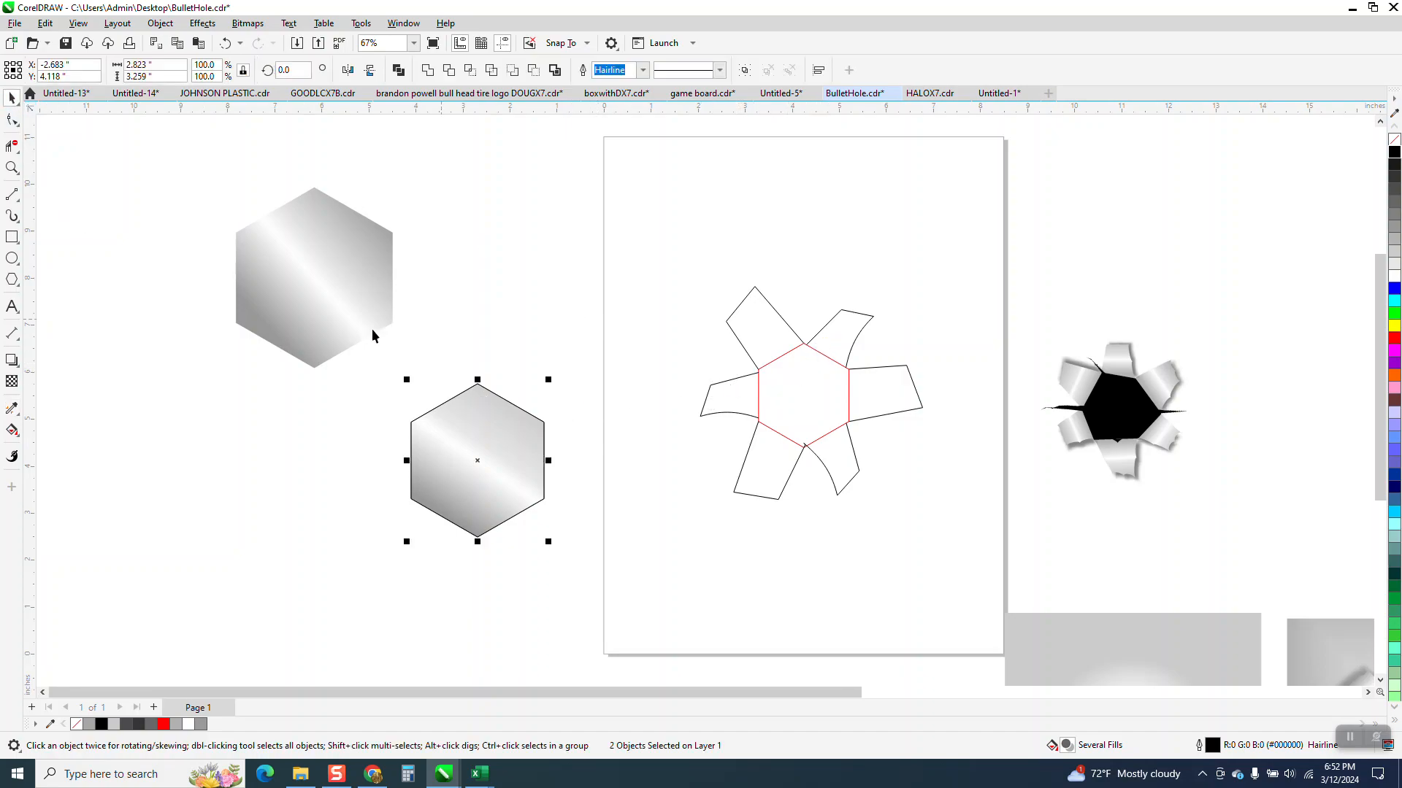
Step: Smart Fill all six flaps around the red hexagon with gray #999999 and no outline
click(14, 432)
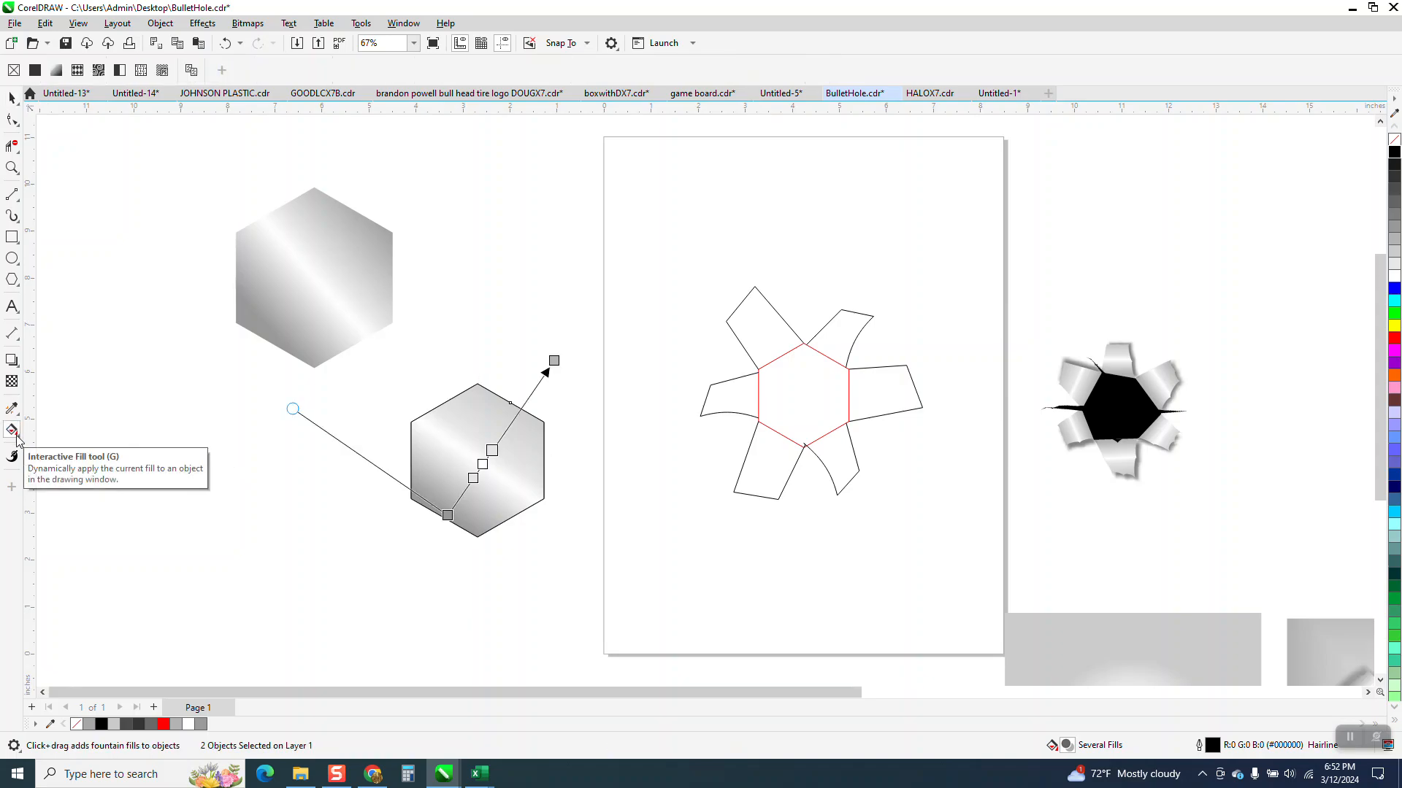
click(17, 438)
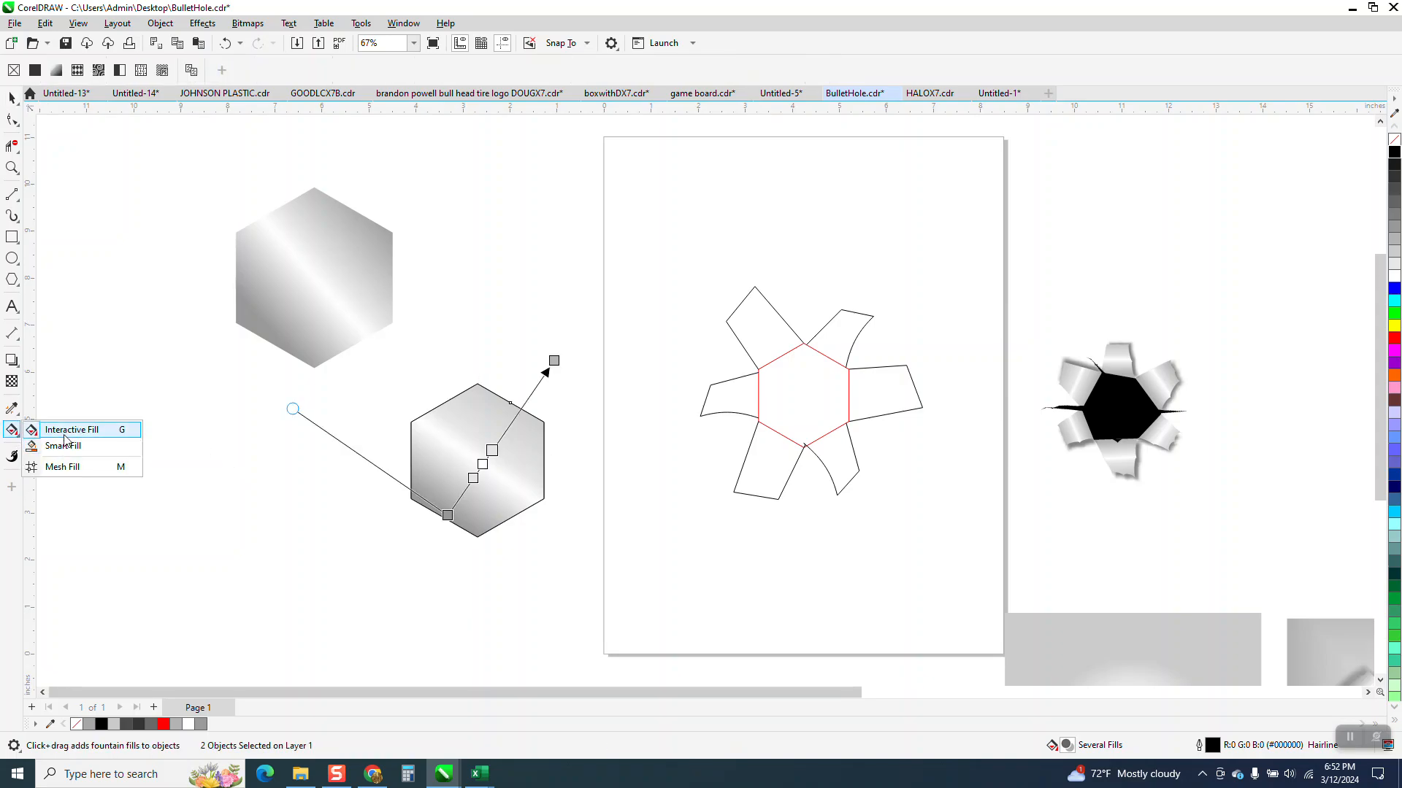
click(62, 446)
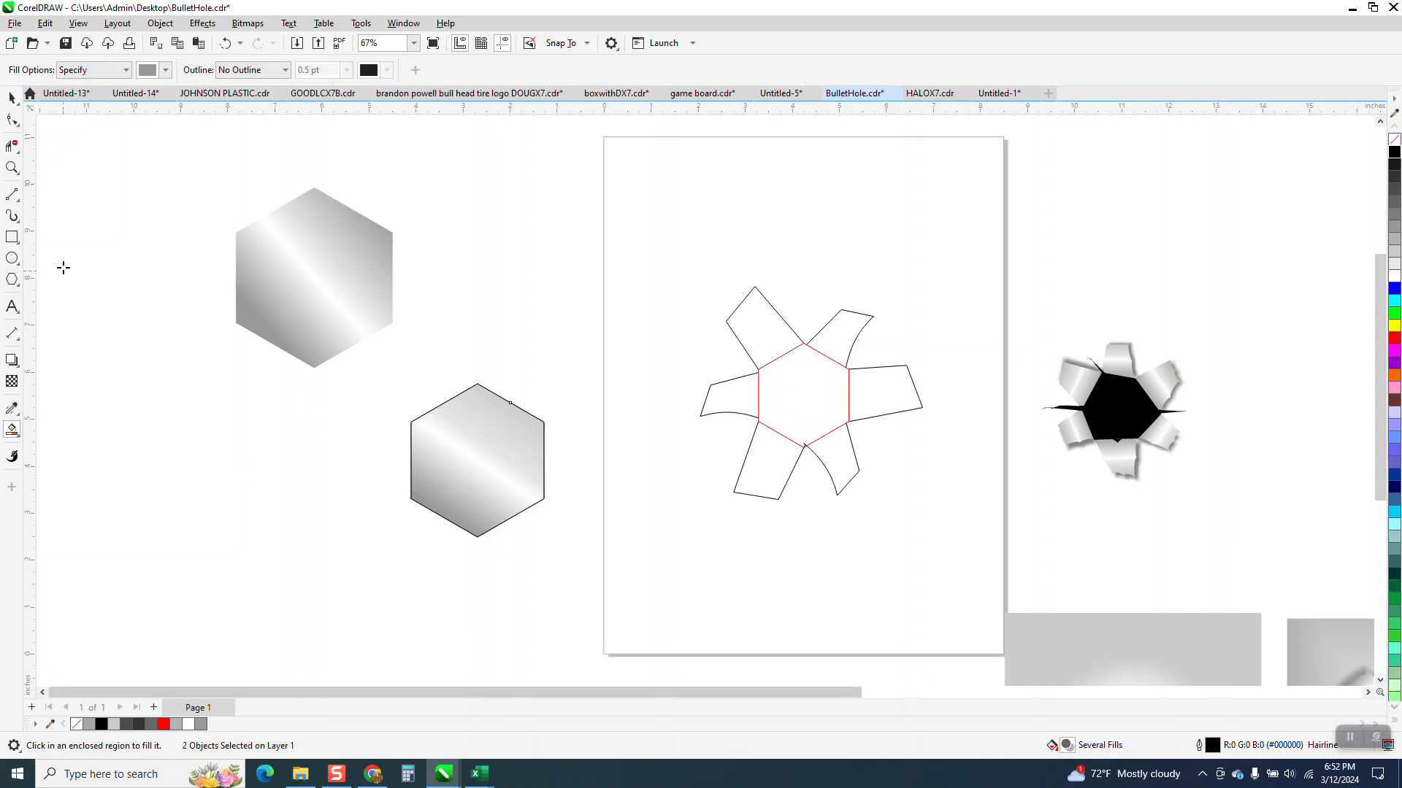
click(166, 70)
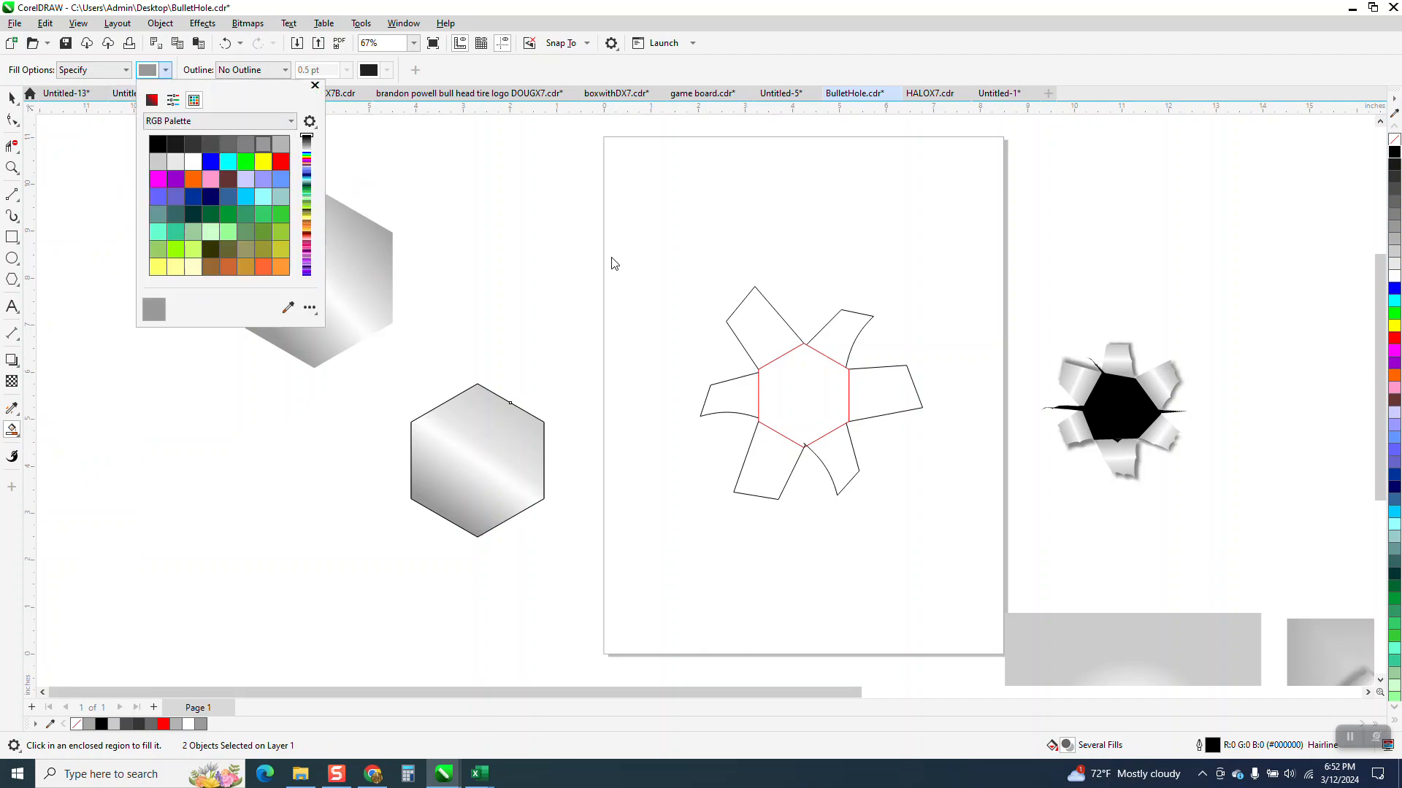
click(833, 345)
click(838, 335)
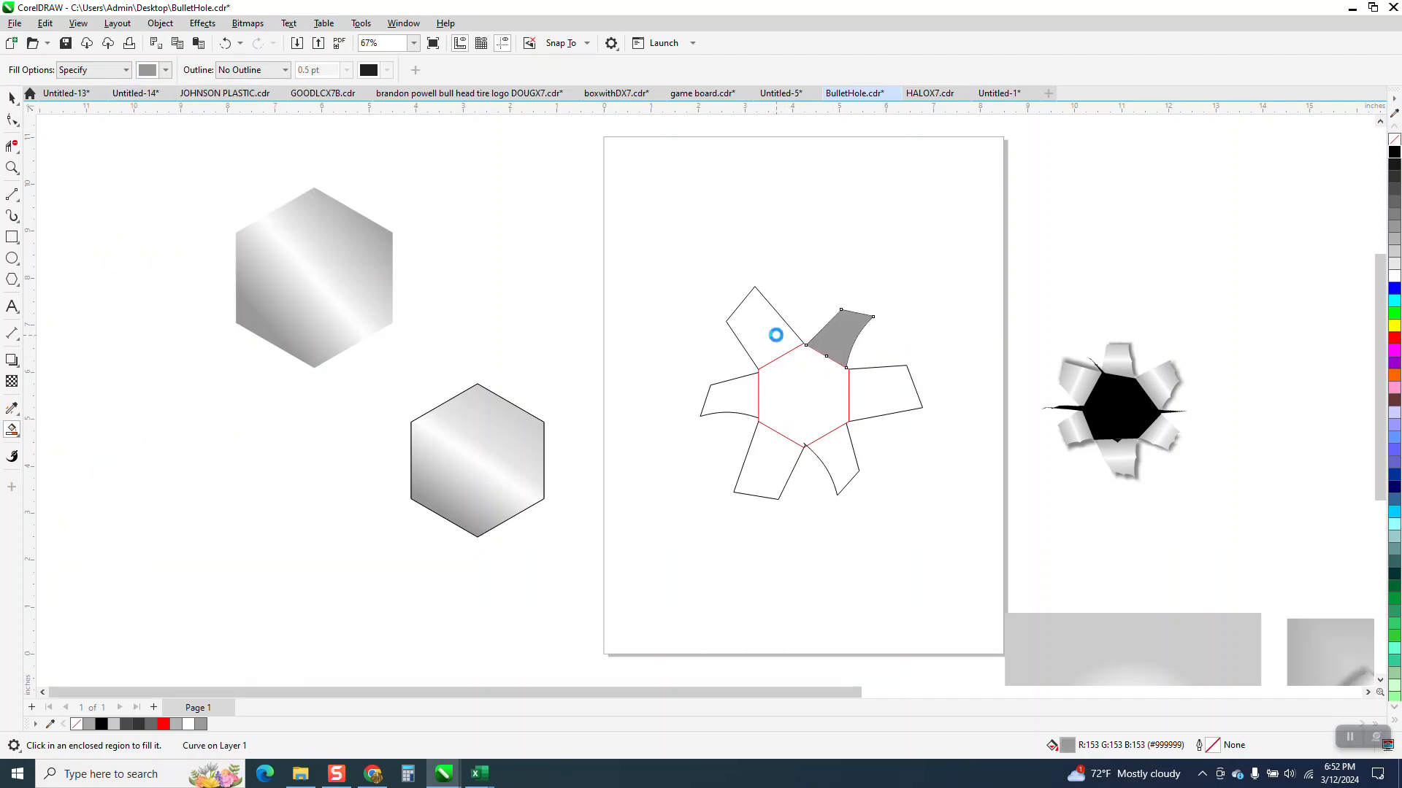
click(775, 334)
click(749, 400)
click(757, 447)
click(832, 449)
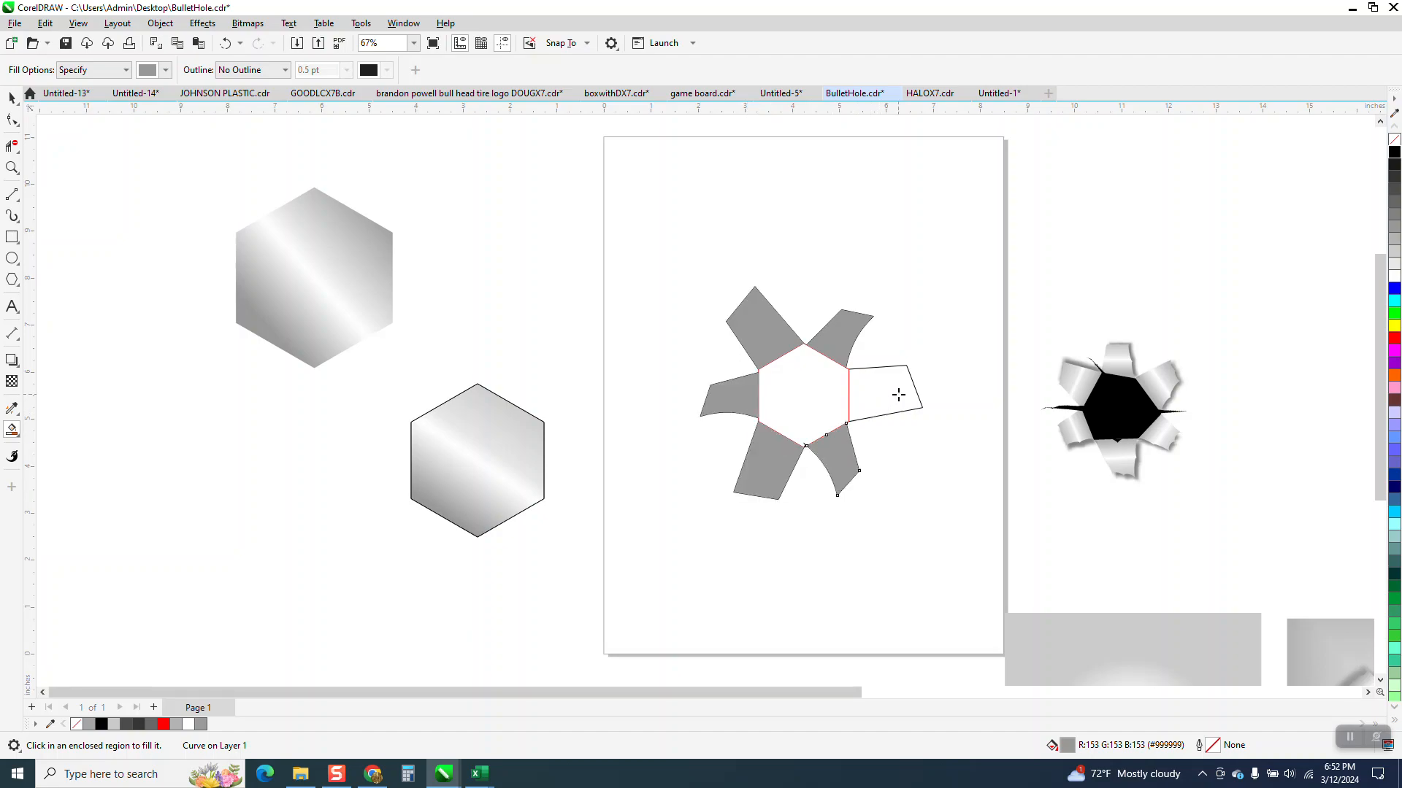
click(899, 394)
Step: Delete the stray line ends inside the red hexagon's bottom corner with Virtual Segment Delete
click(12, 168)
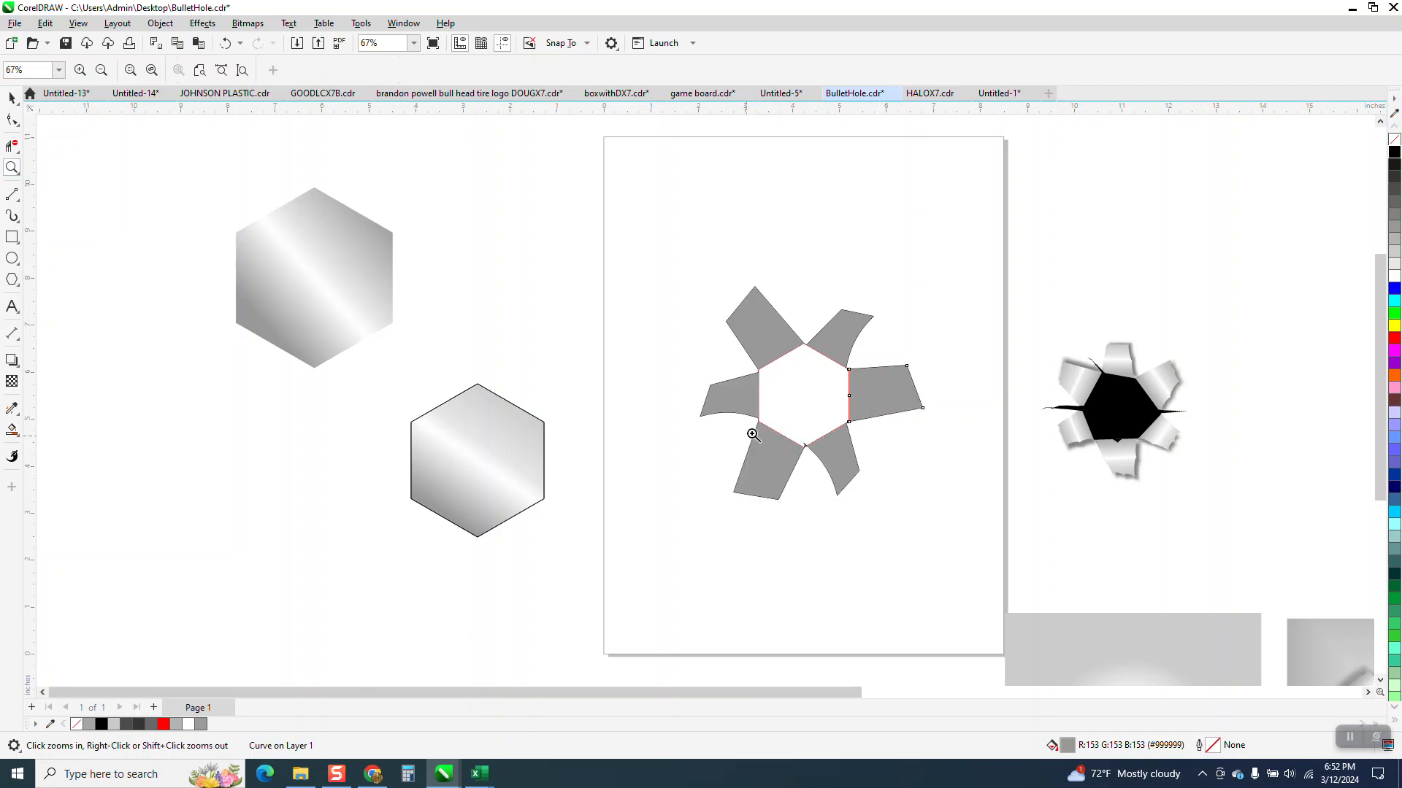
drag(754, 436, 903, 465)
click(12, 146)
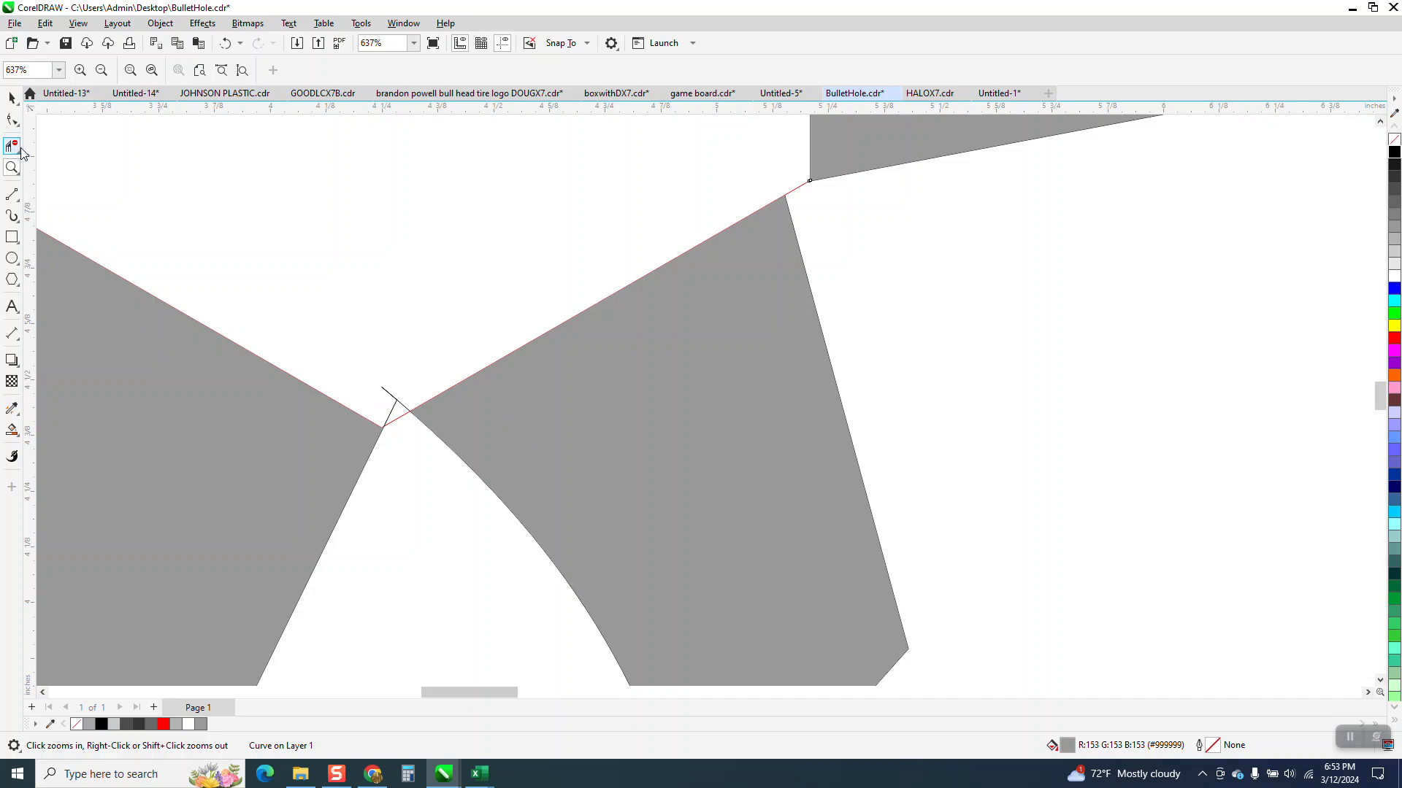
click(398, 401)
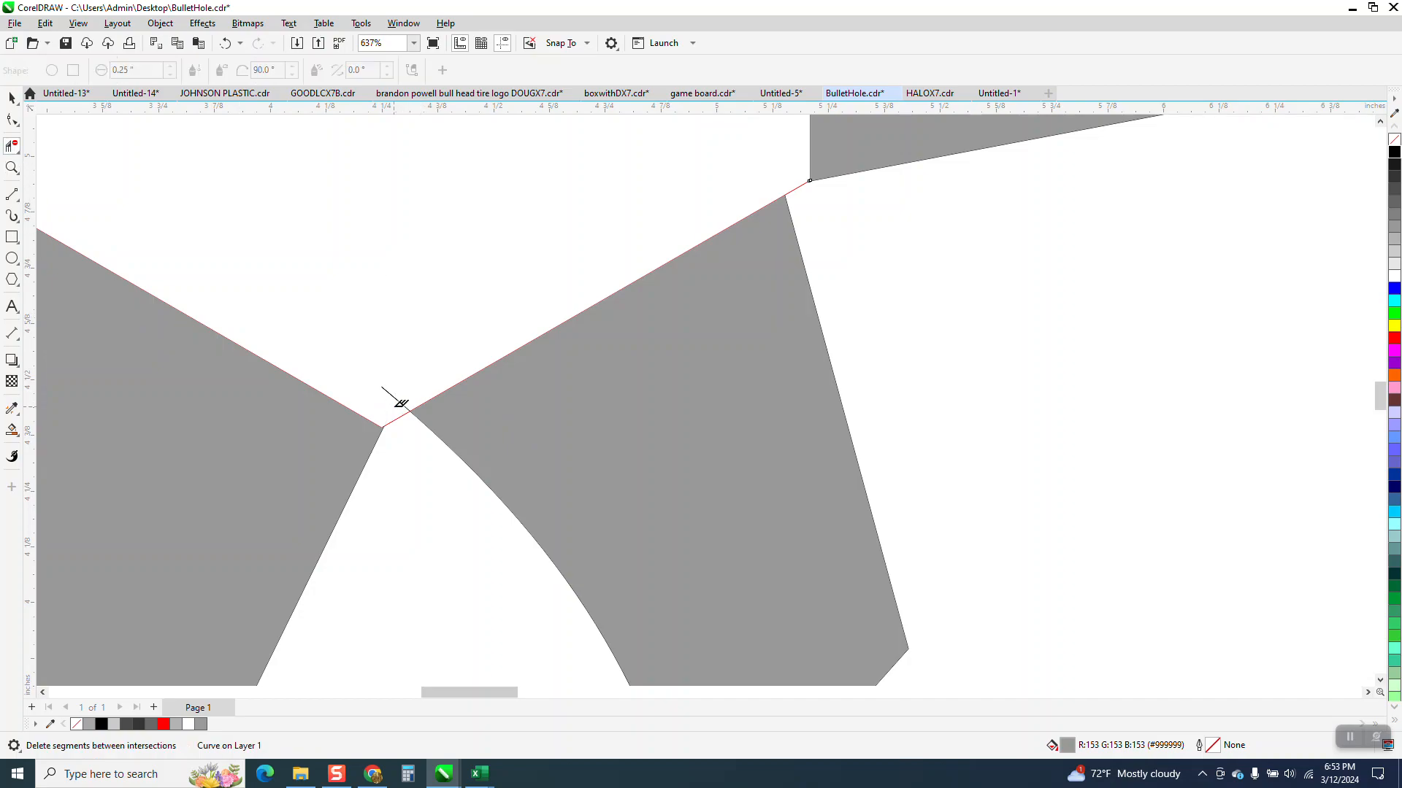
scroll(460, 409, down, 4)
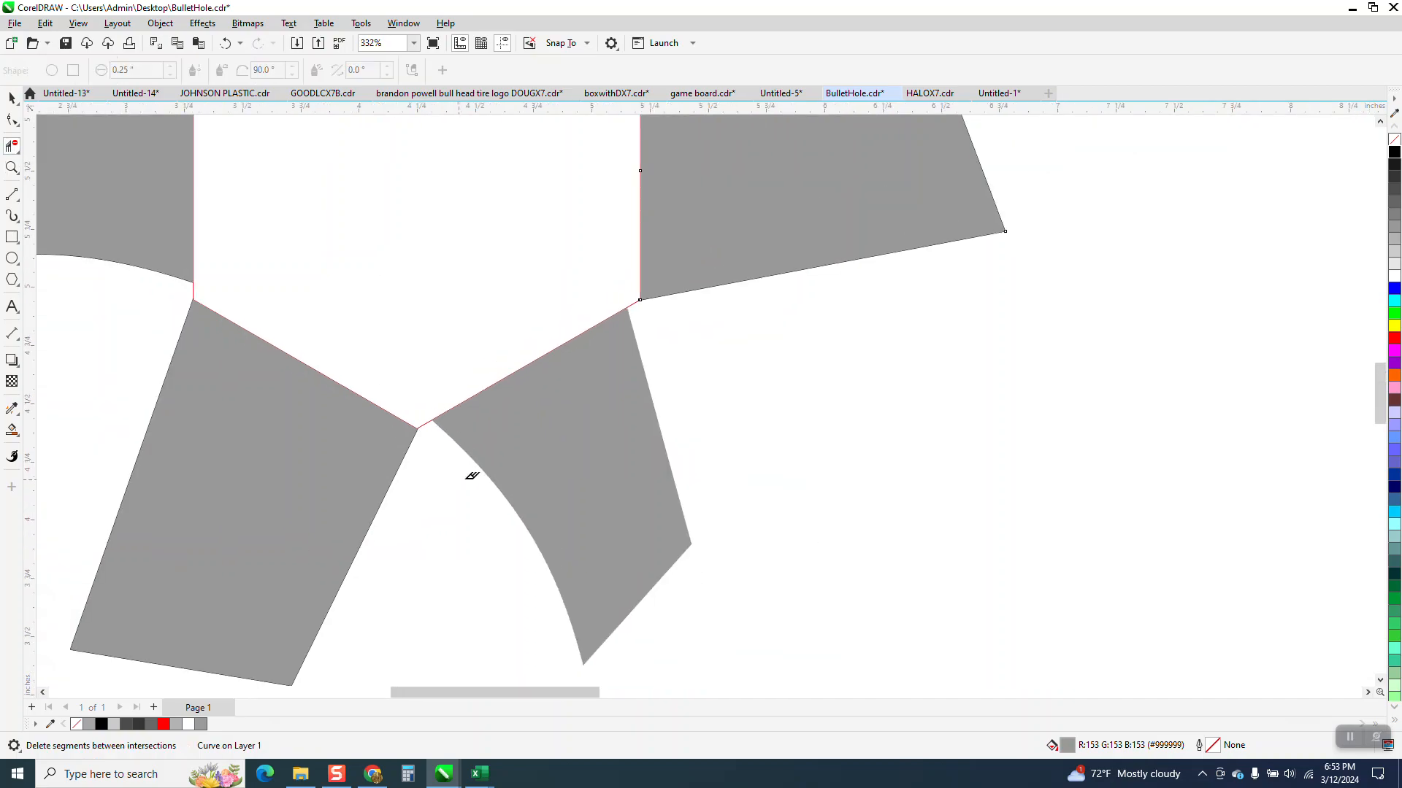
Step: Copy the outlined gradient hexagon's attributes onto the upper-right and right flaps, and undo the change on the right flap
scroll(178, 470, down, 4)
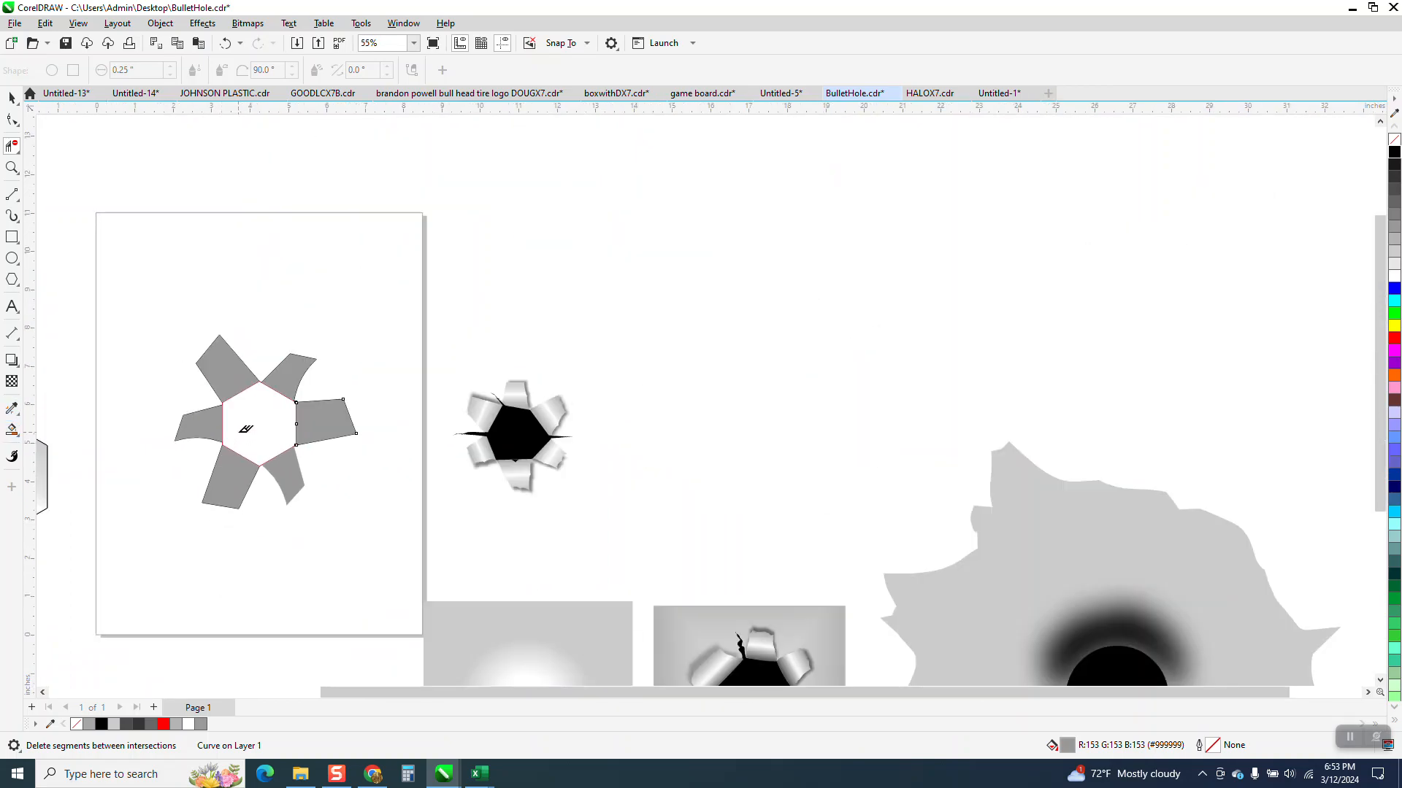
click(12, 98)
click(19, 416)
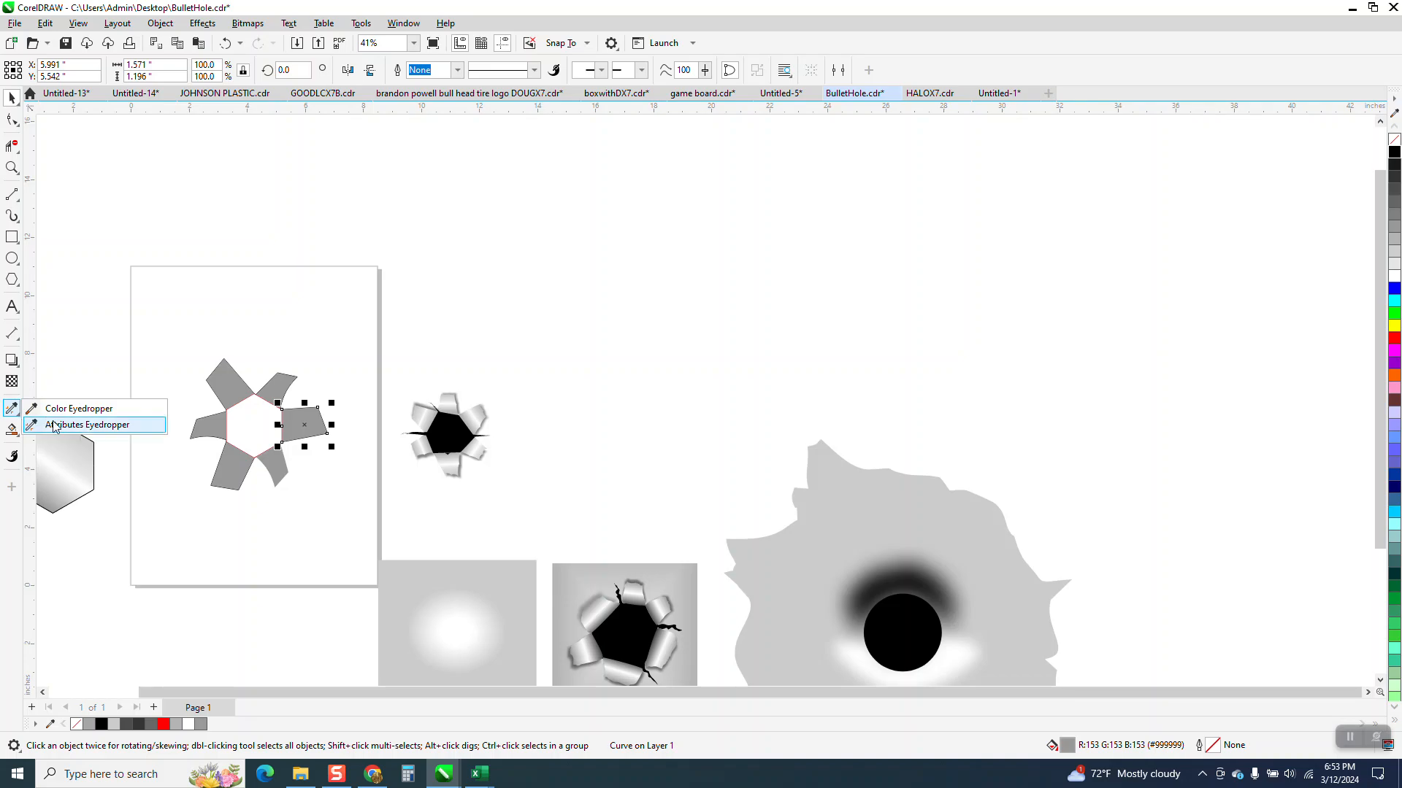
click(52, 425)
click(62, 461)
click(273, 387)
click(305, 423)
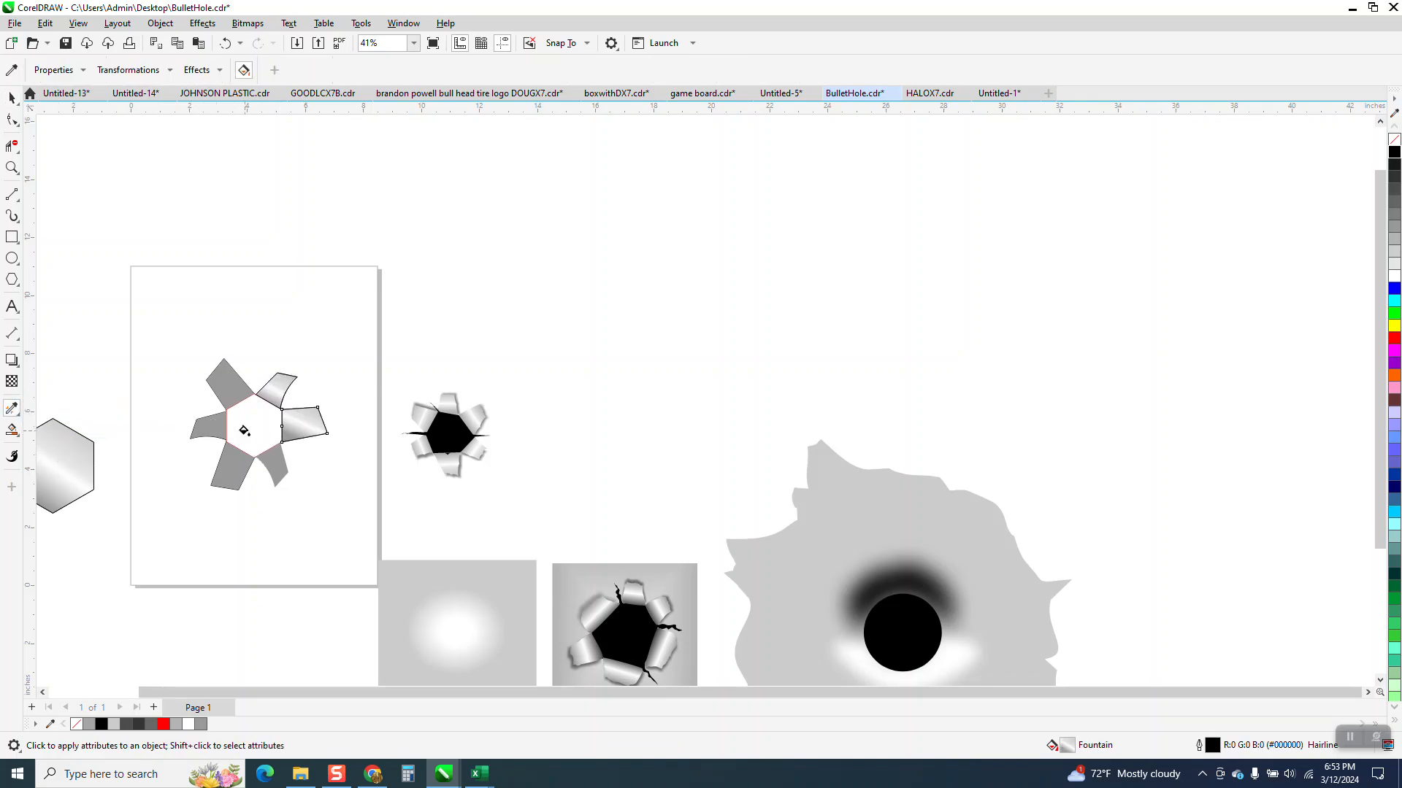
click(225, 43)
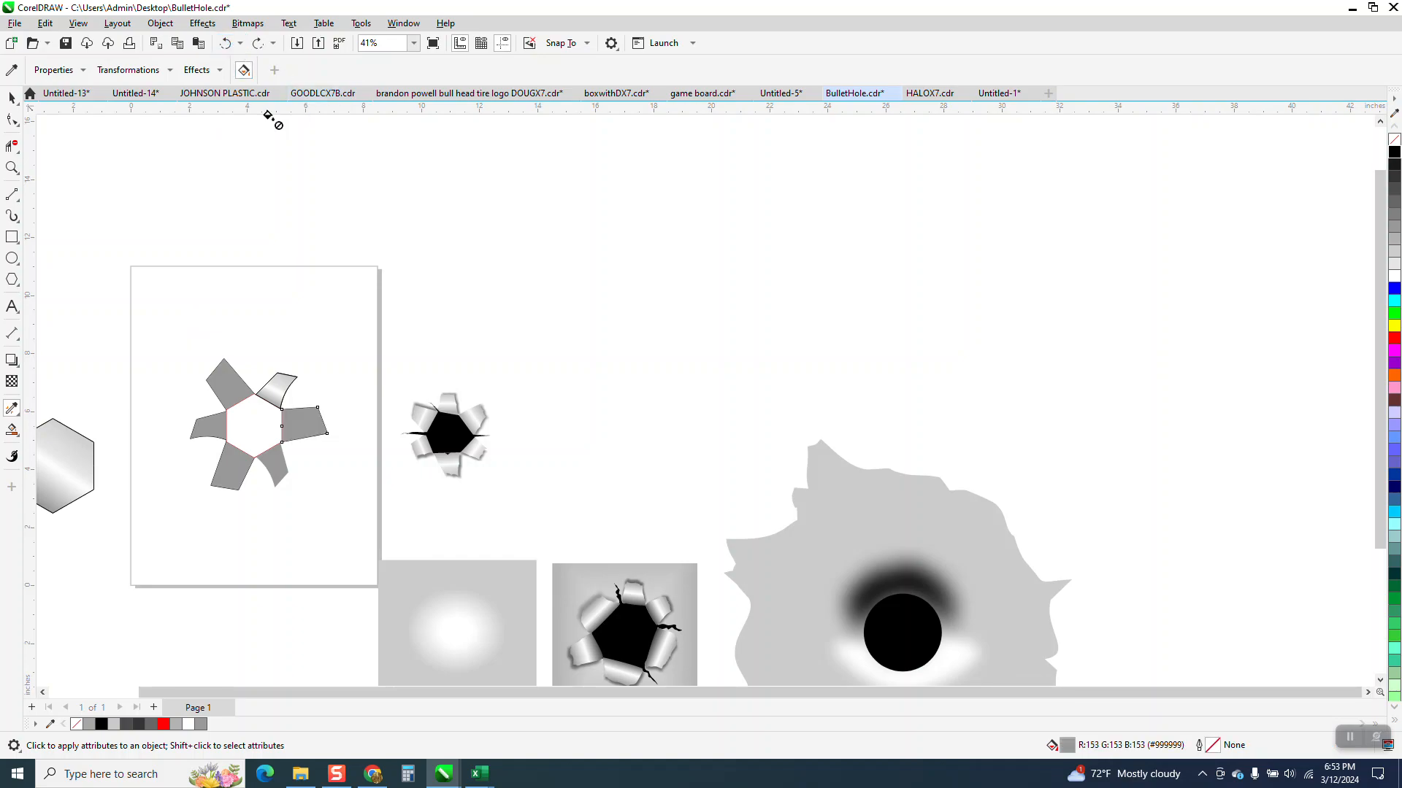
Step: Rotate the outlined gradient hexagon together with its underlying polygon to 300 degrees
click(11, 167)
drag(172, 366, 494, 519)
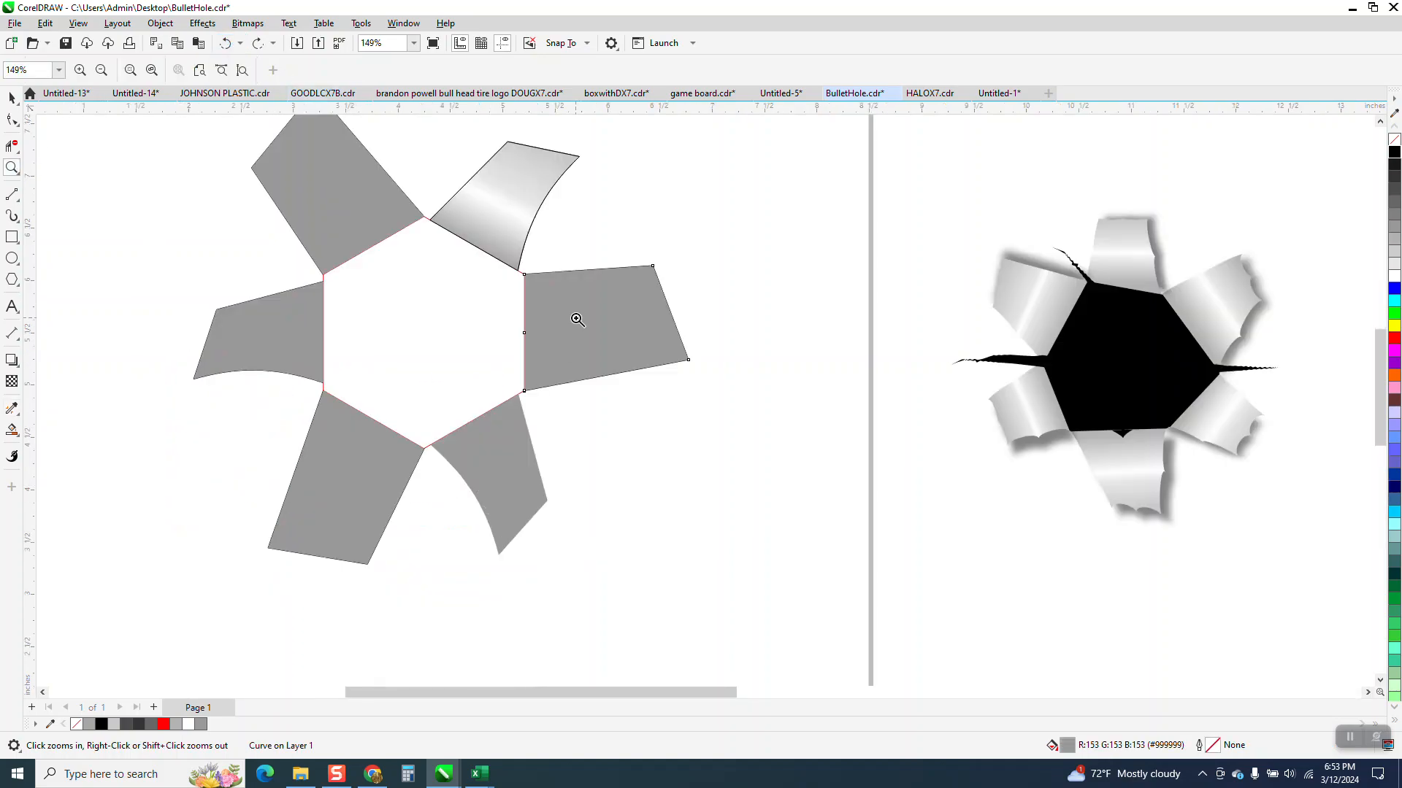
right_click(576, 319)
right_click(560, 188)
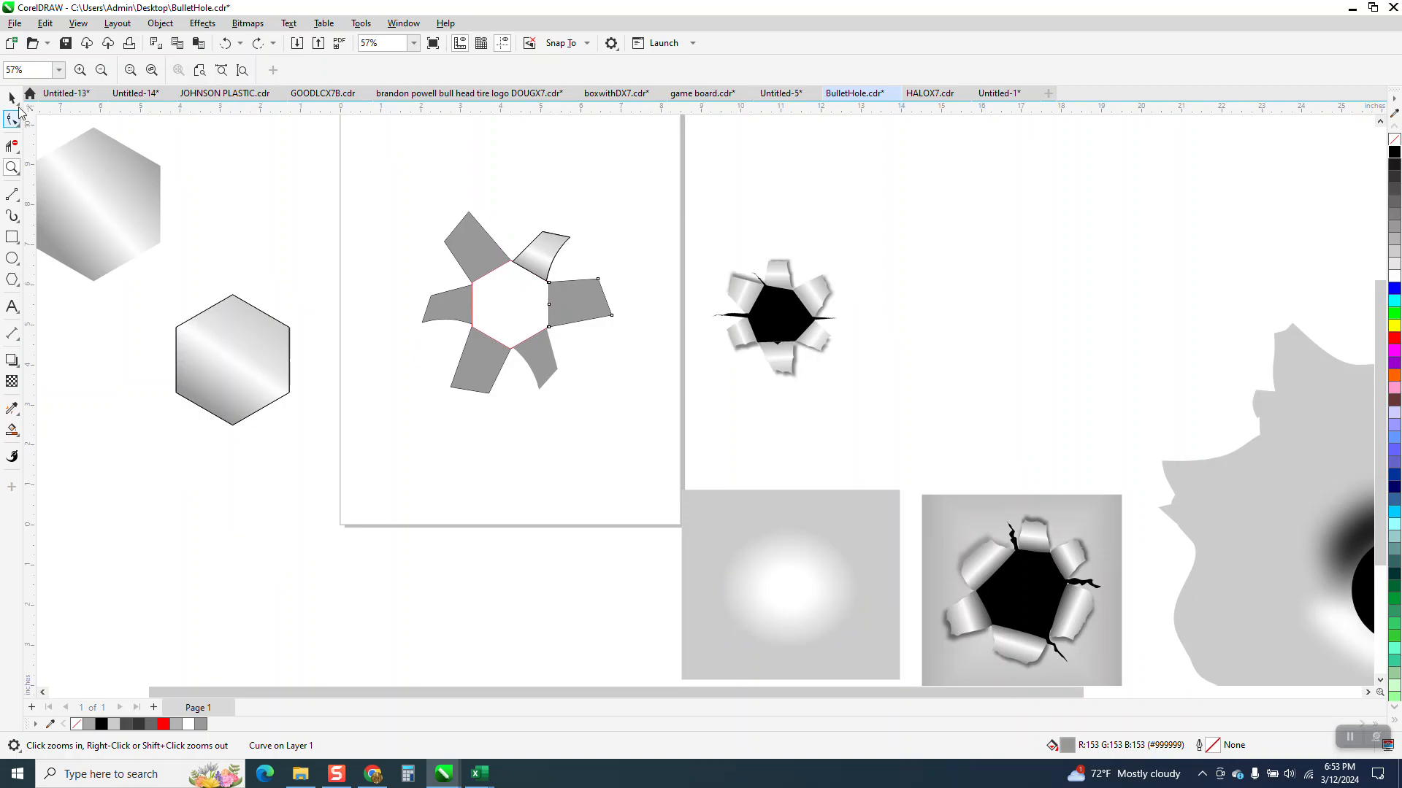
key(space)
drag(112, 285, 361, 413)
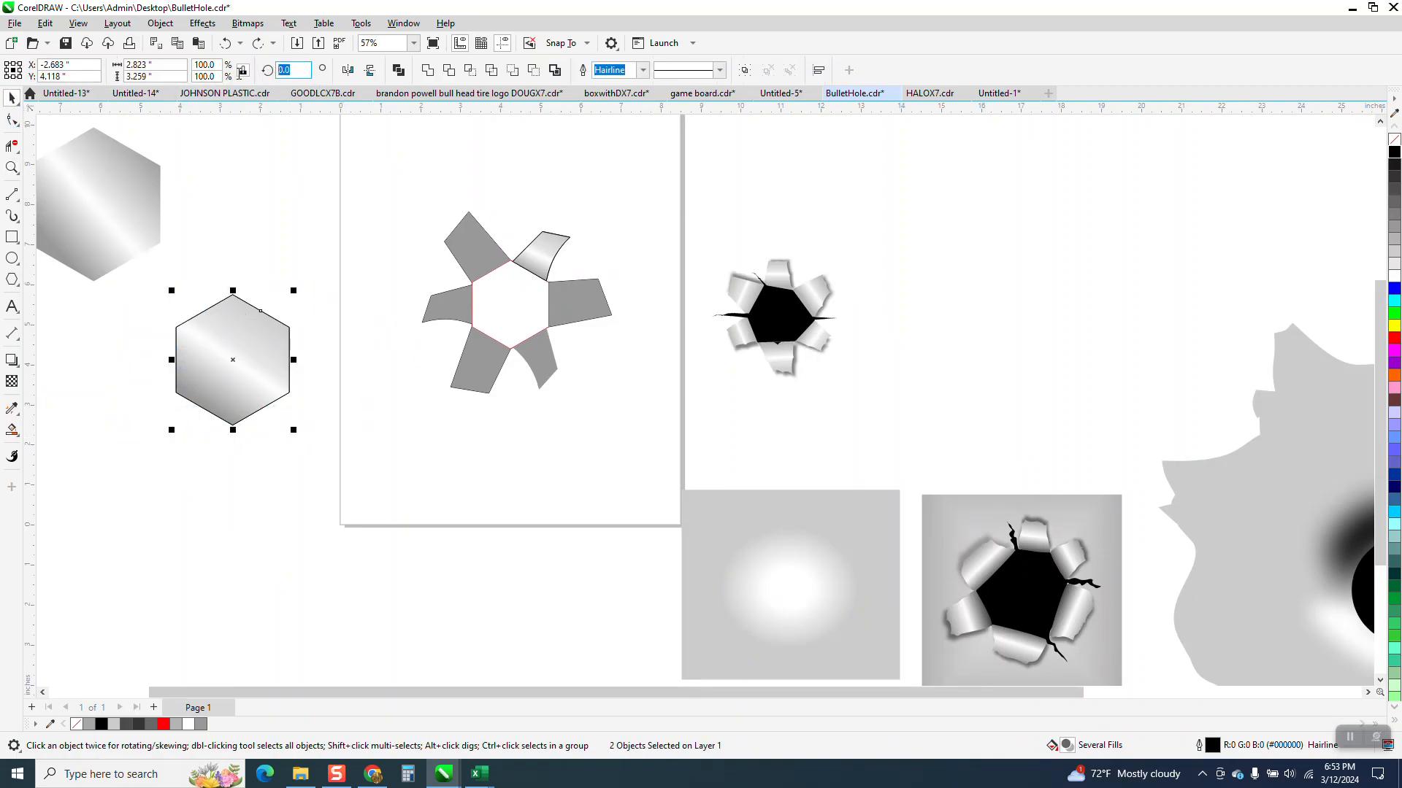
text(-60)
key(Return)
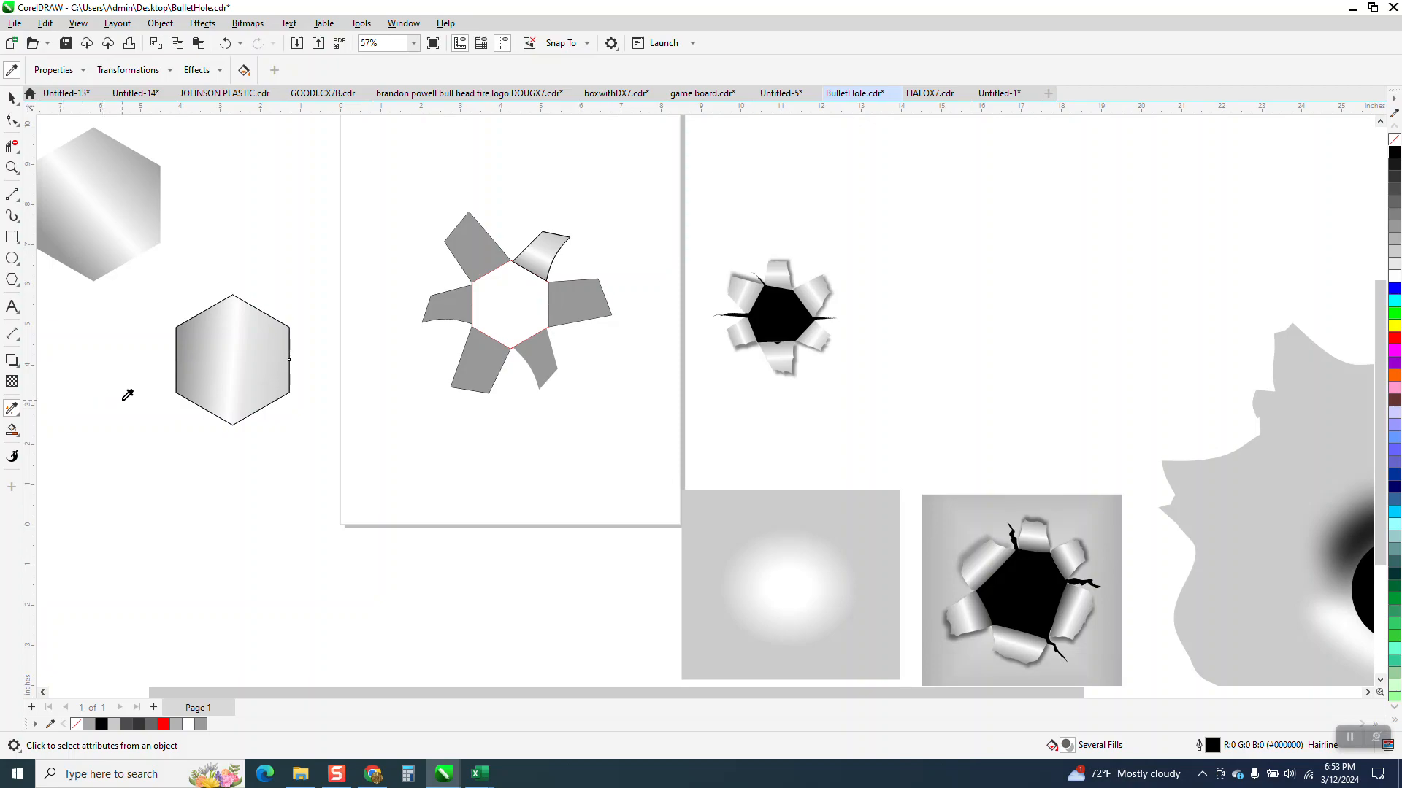
Step: Try copying the rotated gradient hexagon's attributes onto the right flap, and undo the change
click(258, 373)
click(586, 292)
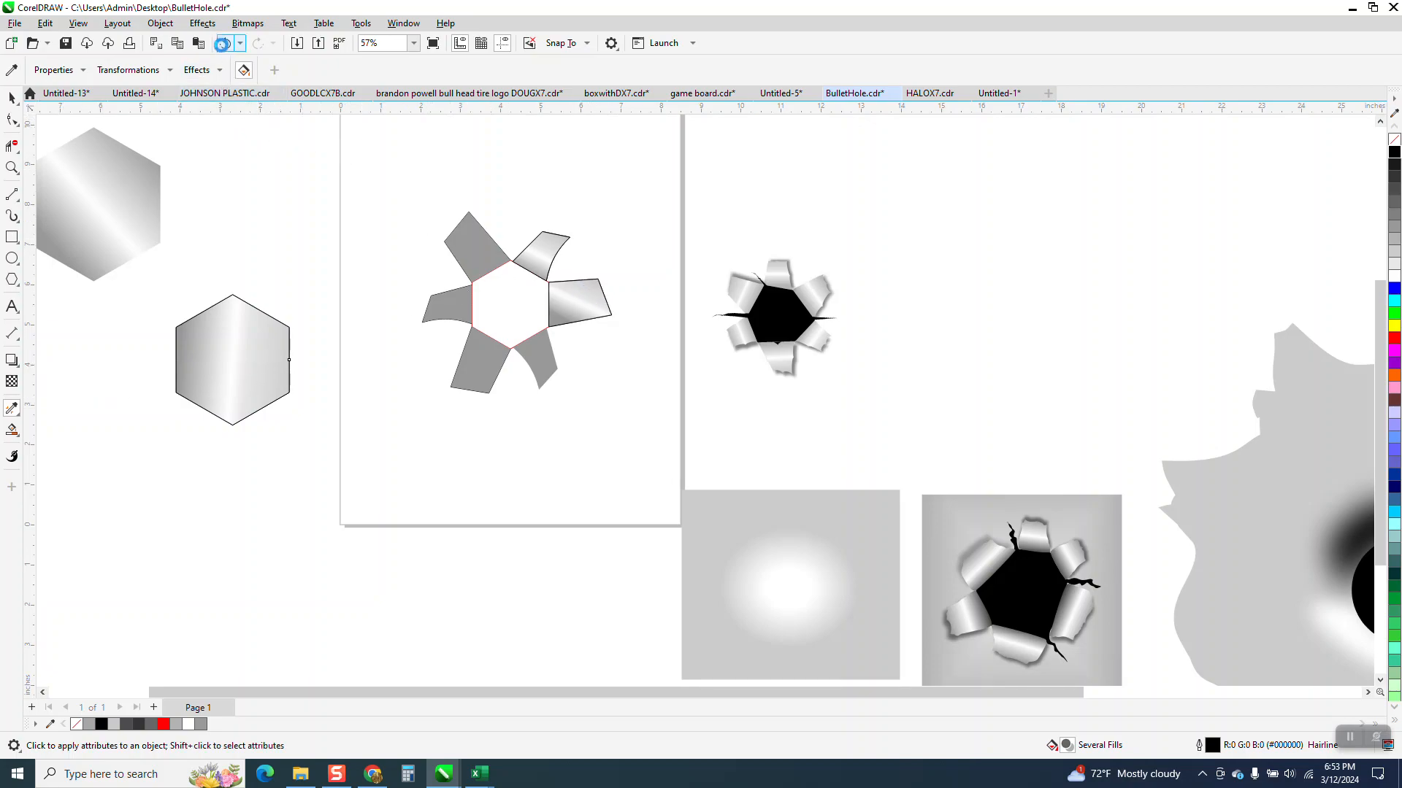
click(225, 43)
Step: Delete the rotated gradient hexagon and its polygon, and remove the outline from the upper-right flap
click(11, 97)
click(233, 305)
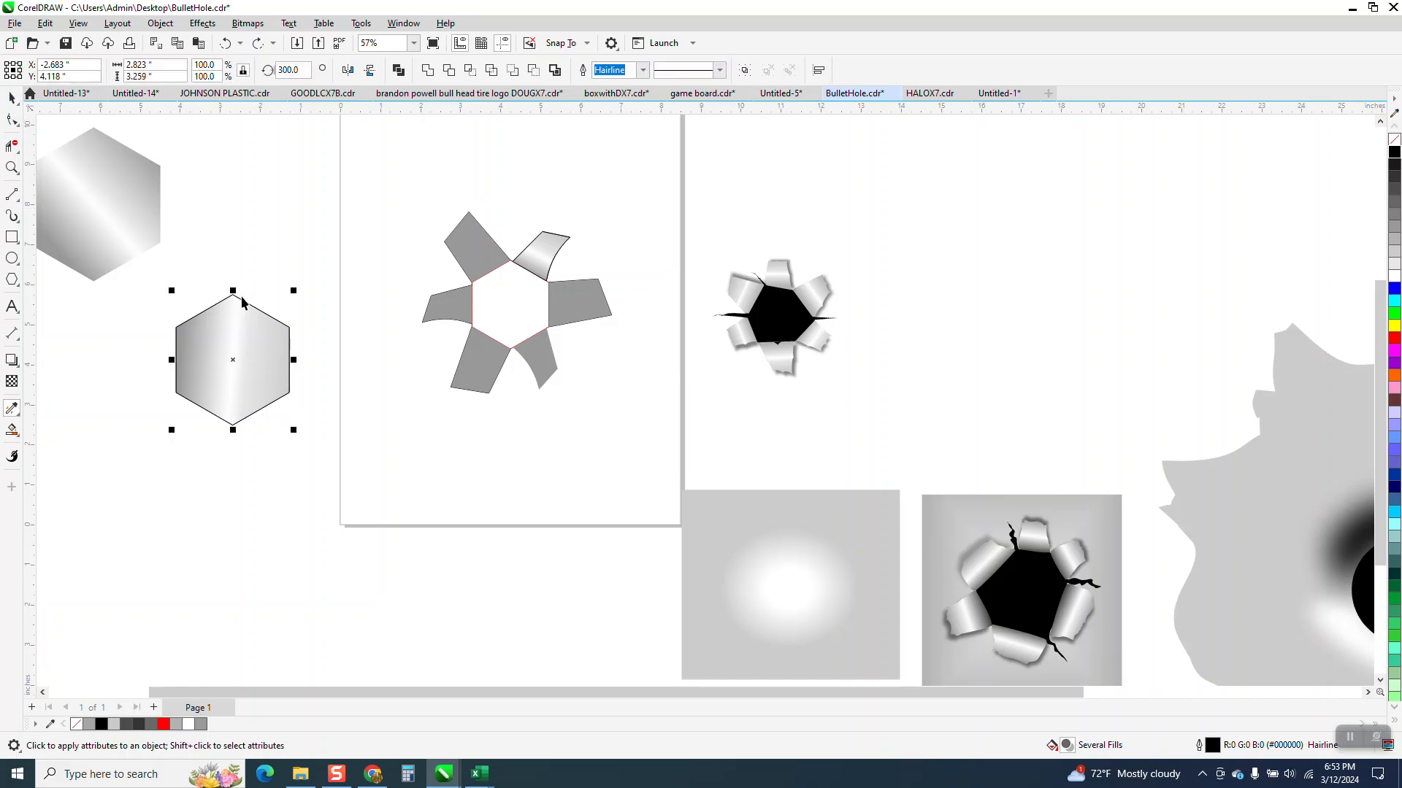
key(Delete)
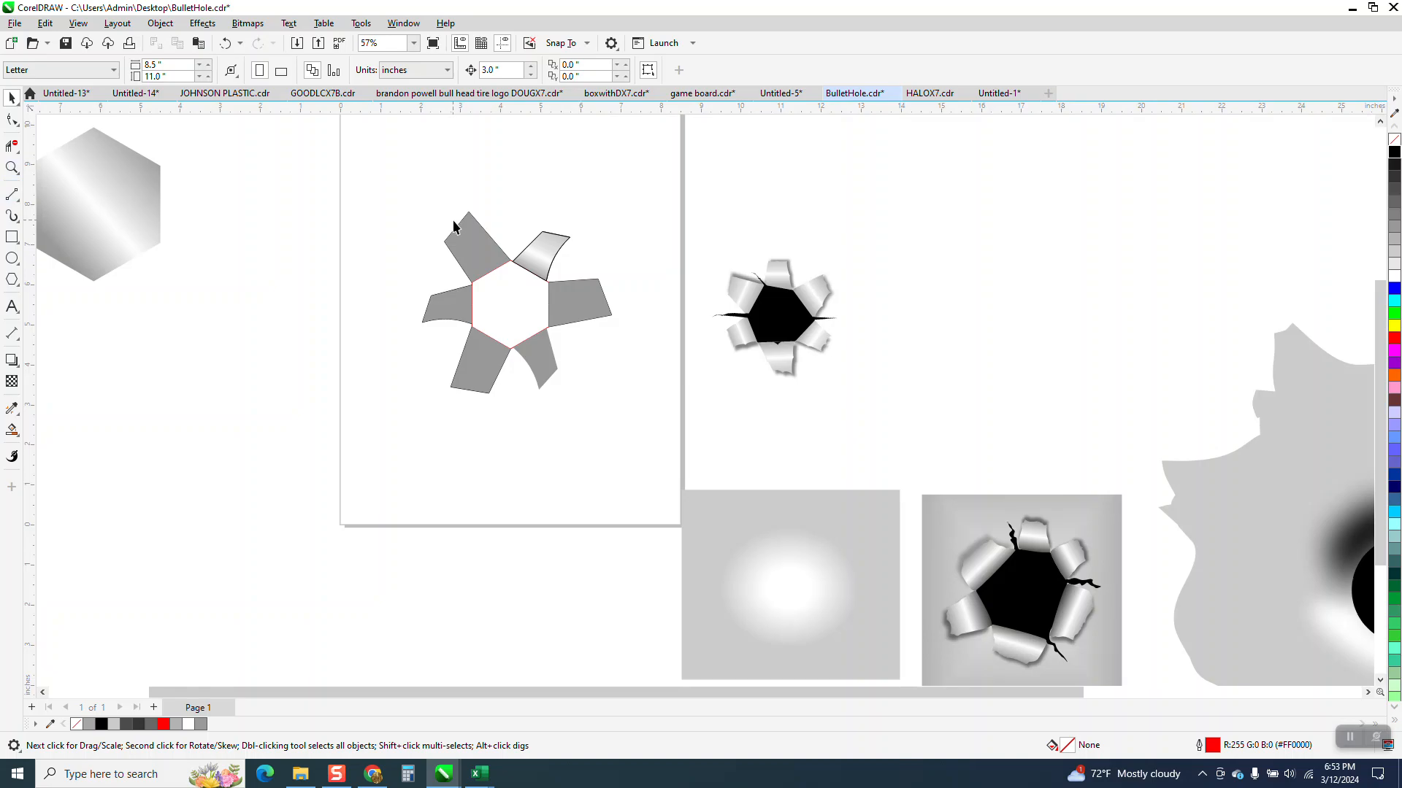
click(555, 240)
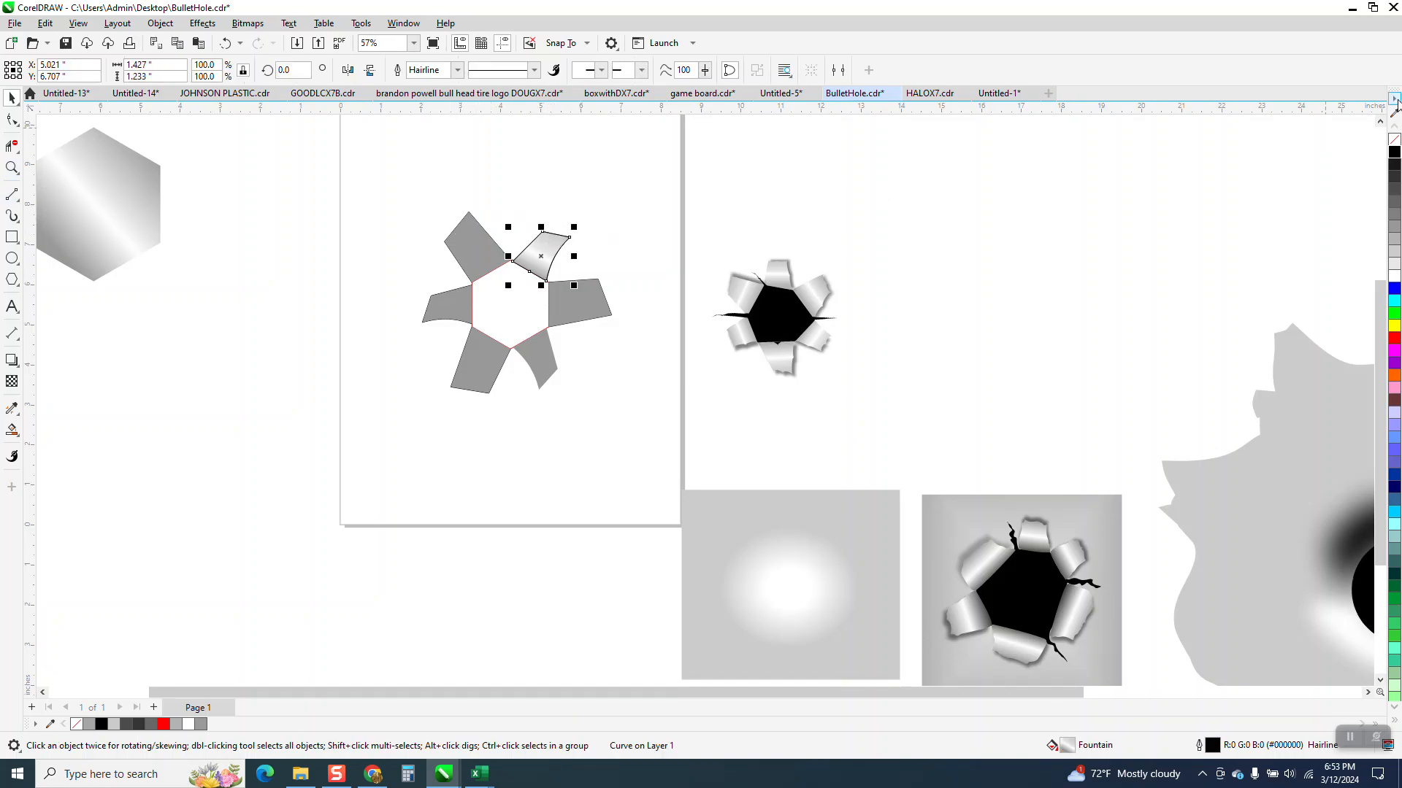
right_click(1394, 143)
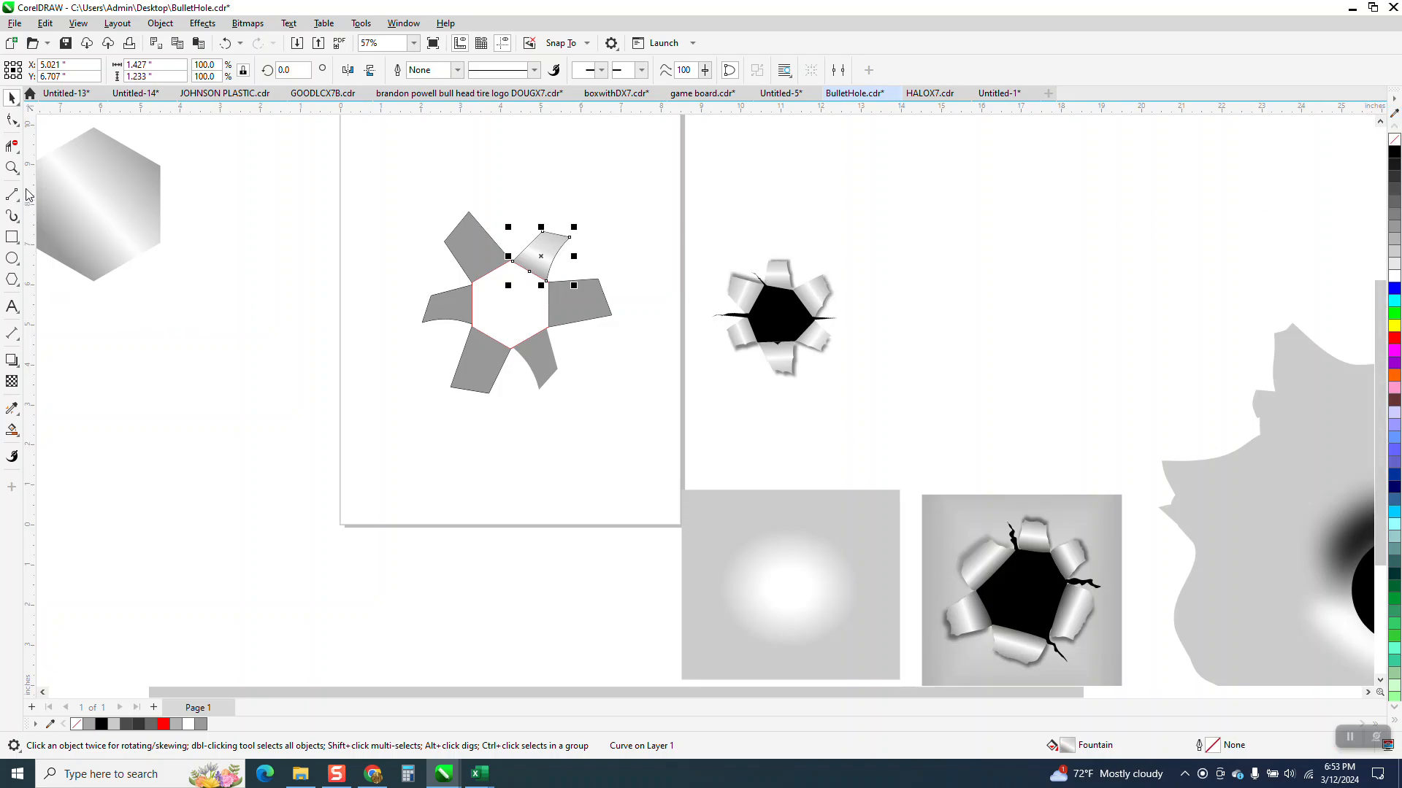
Step: Give the right flap an outward linear fountain fill from gray to light gray, with a white middle node flanked by pale gray nodes
click(12, 167)
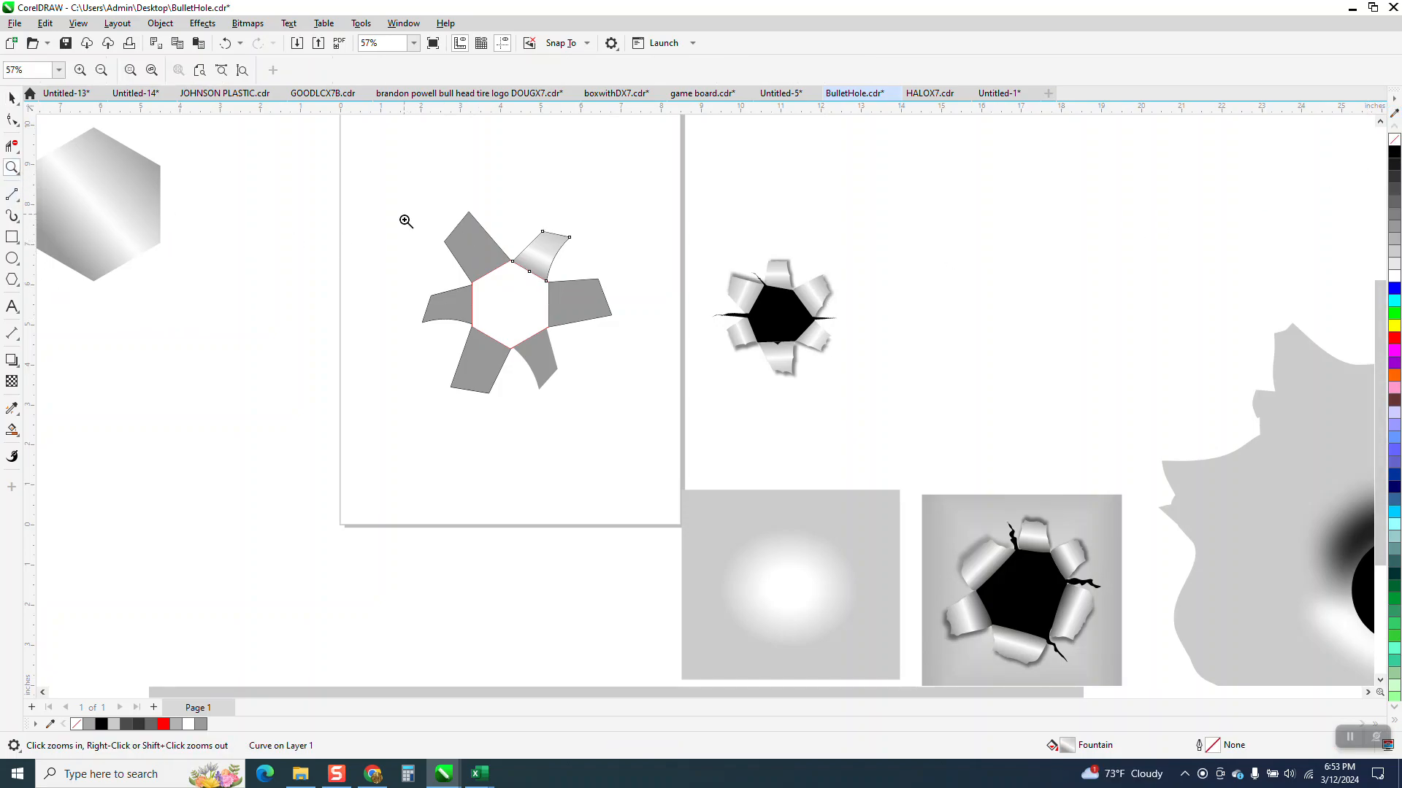
drag(400, 219, 737, 427)
click(19, 439)
click(64, 430)
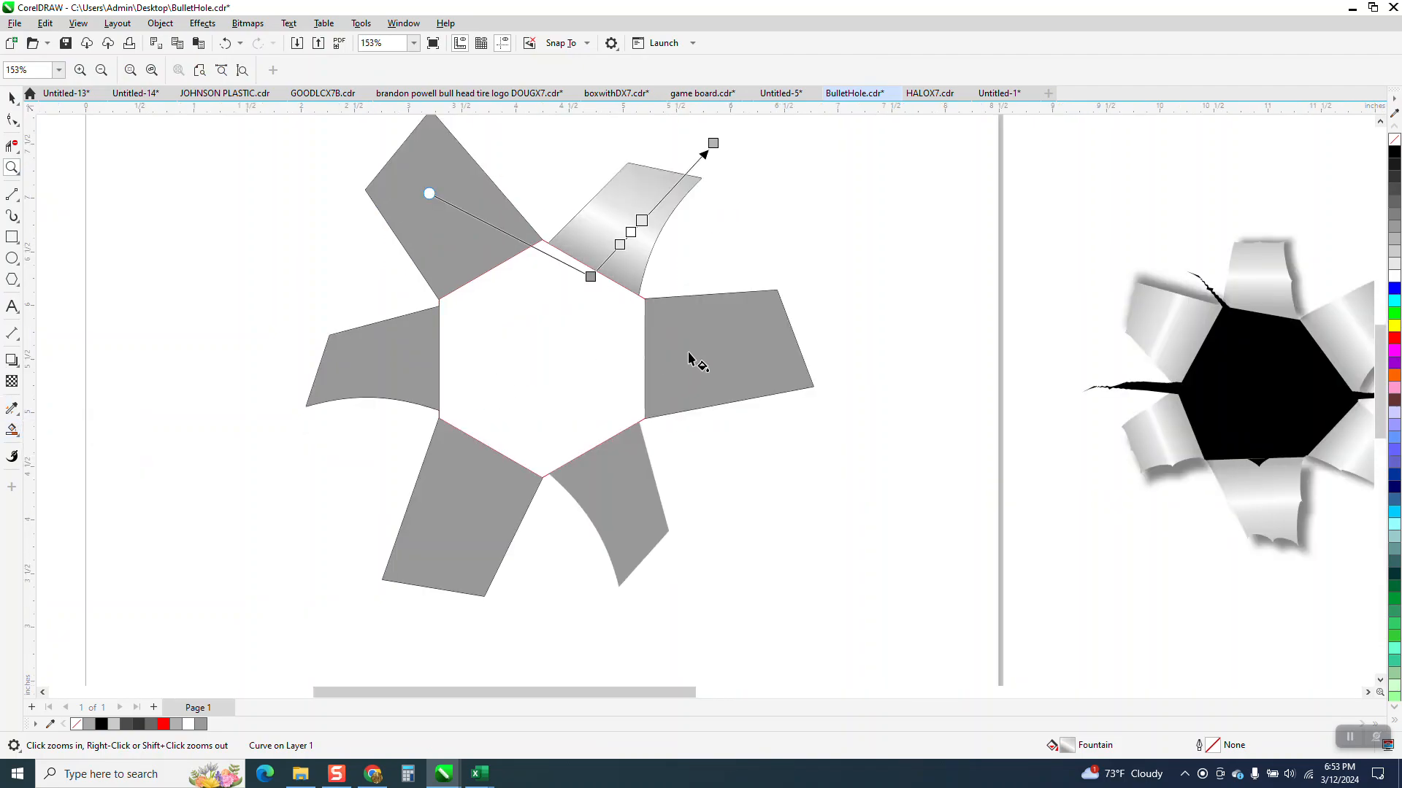
click(658, 365)
drag(655, 361, 799, 348)
drag(1396, 250, 798, 348)
drag(1078, 348, 716, 355)
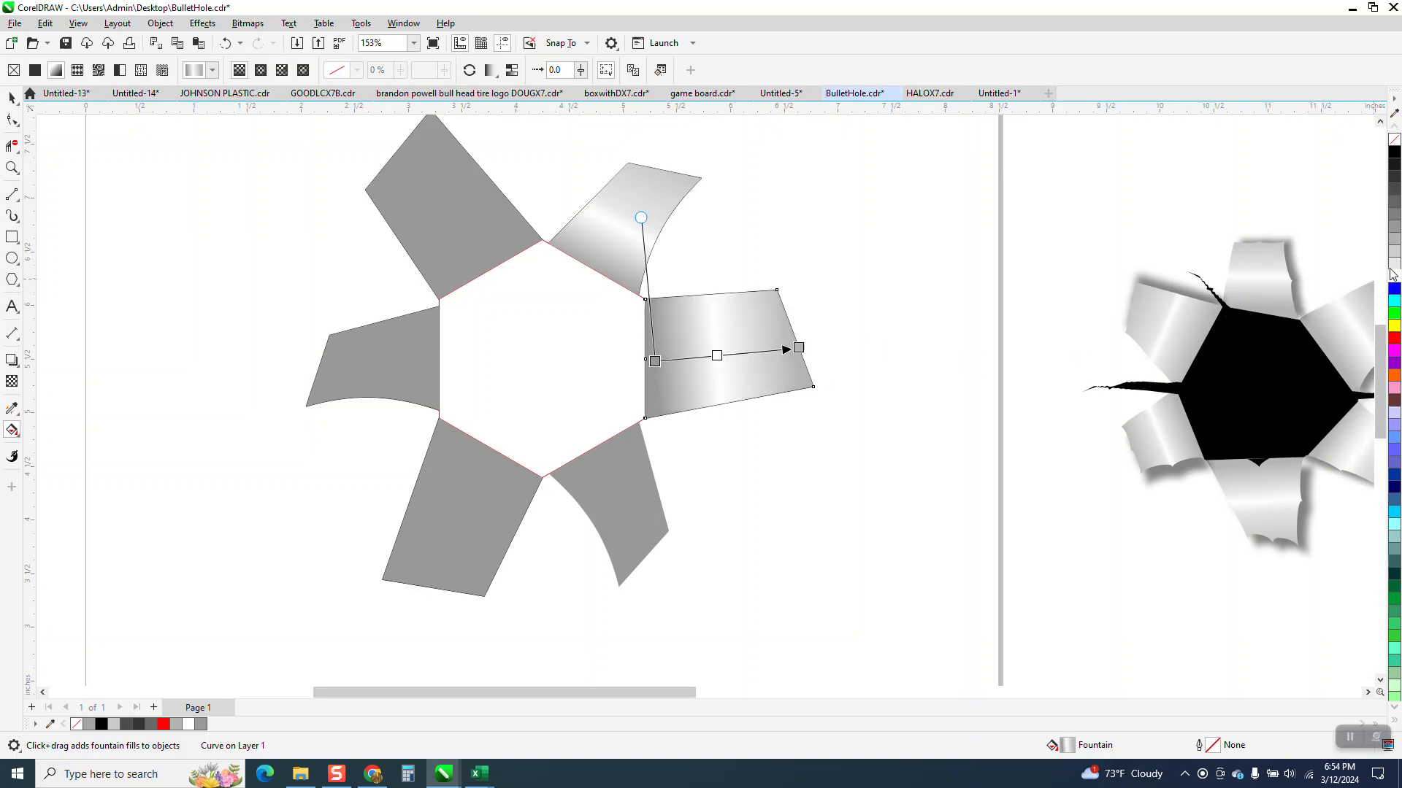
drag(1093, 362, 733, 356)
drag(1395, 271, 708, 356)
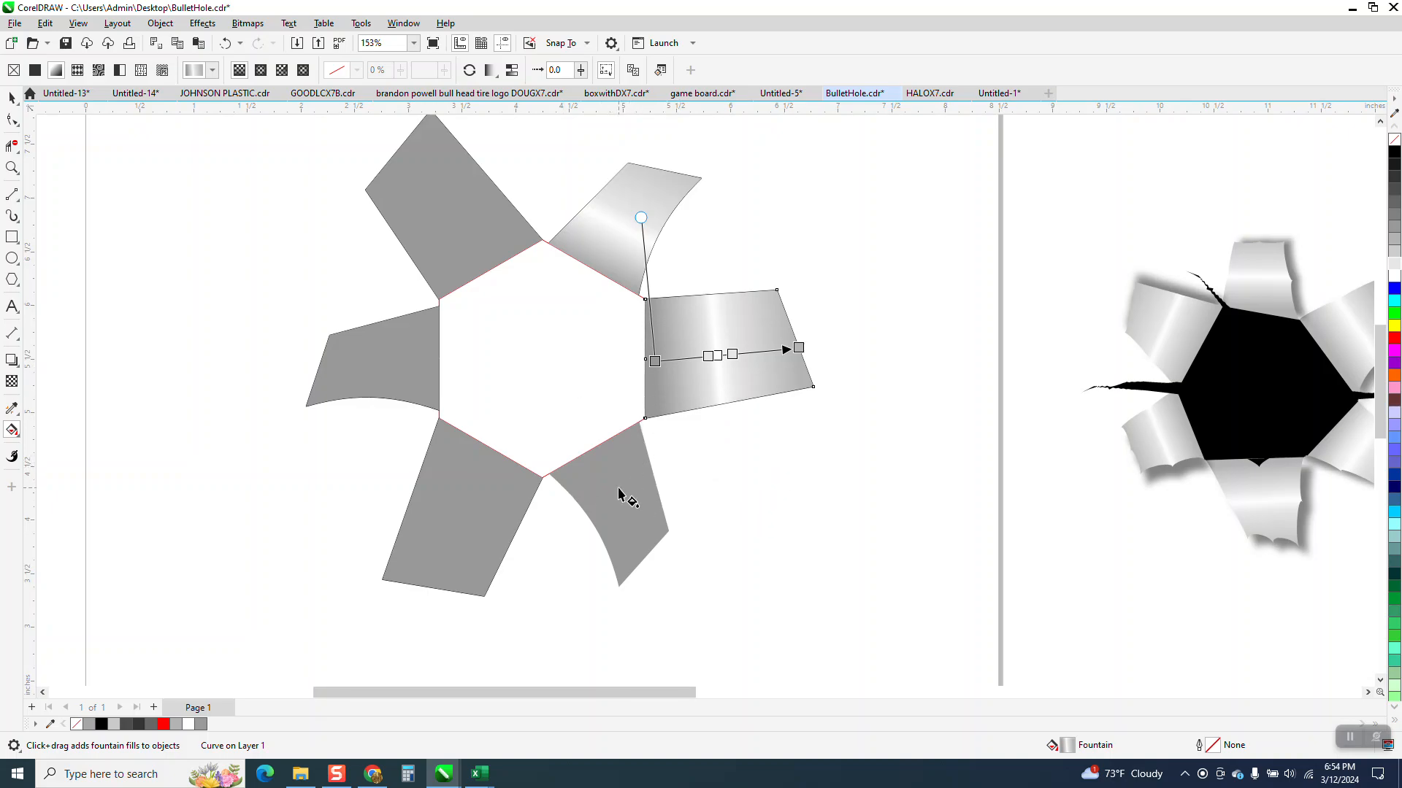
Step: Give the lower-right flap an outward fountain fill from the hexagon edge, gray to light gray, with a white node between two pale gray nodes
drag(608, 463, 669, 571)
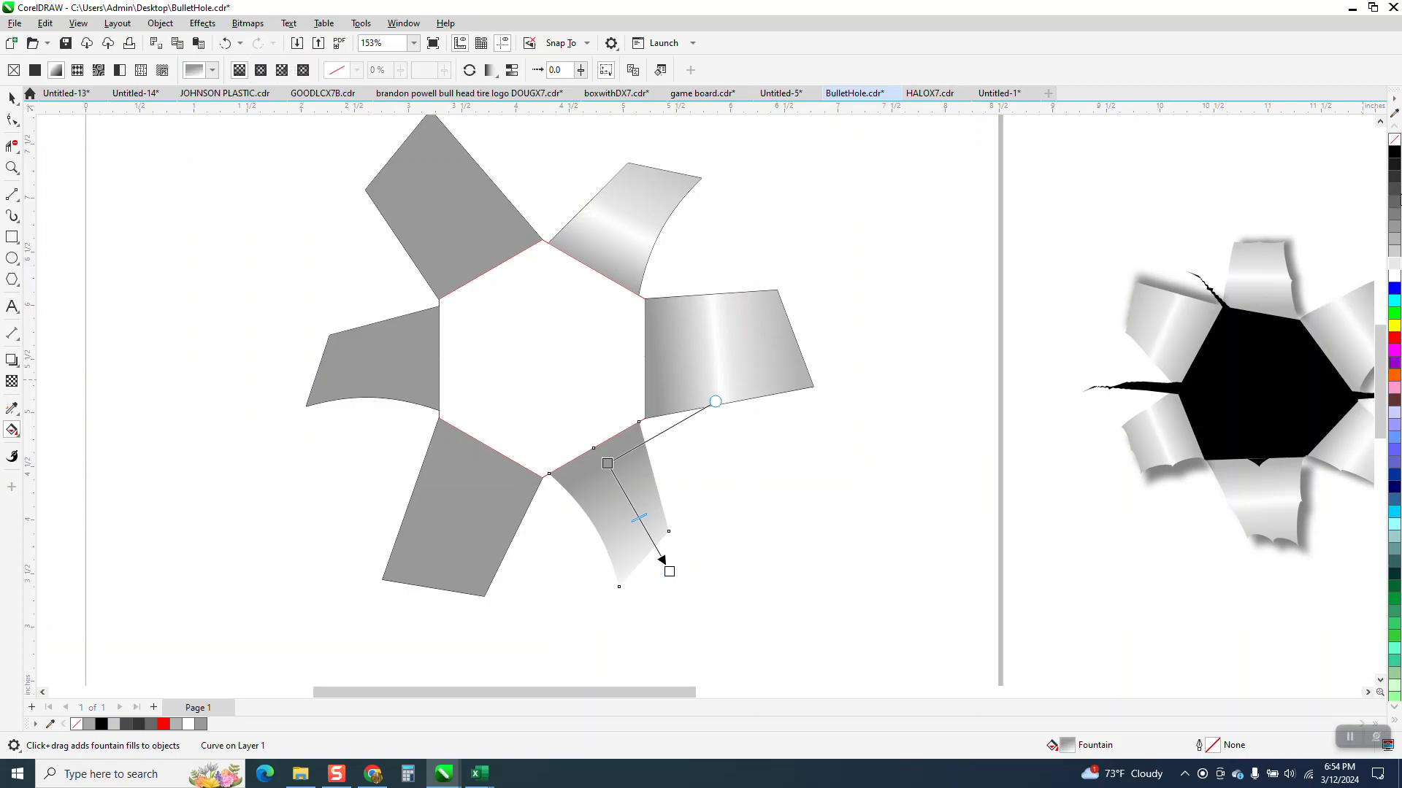
drag(1394, 257, 668, 574)
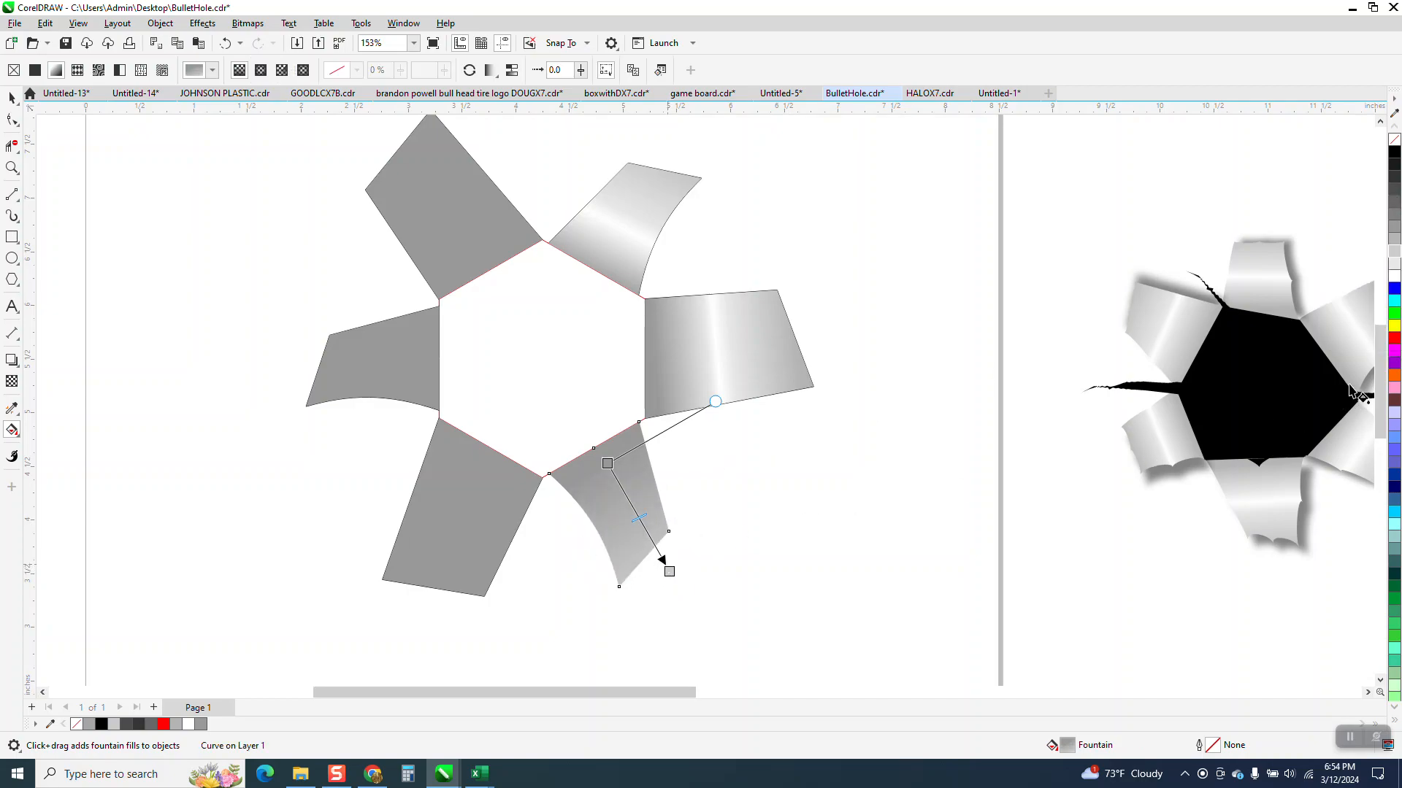
drag(607, 463, 594, 449)
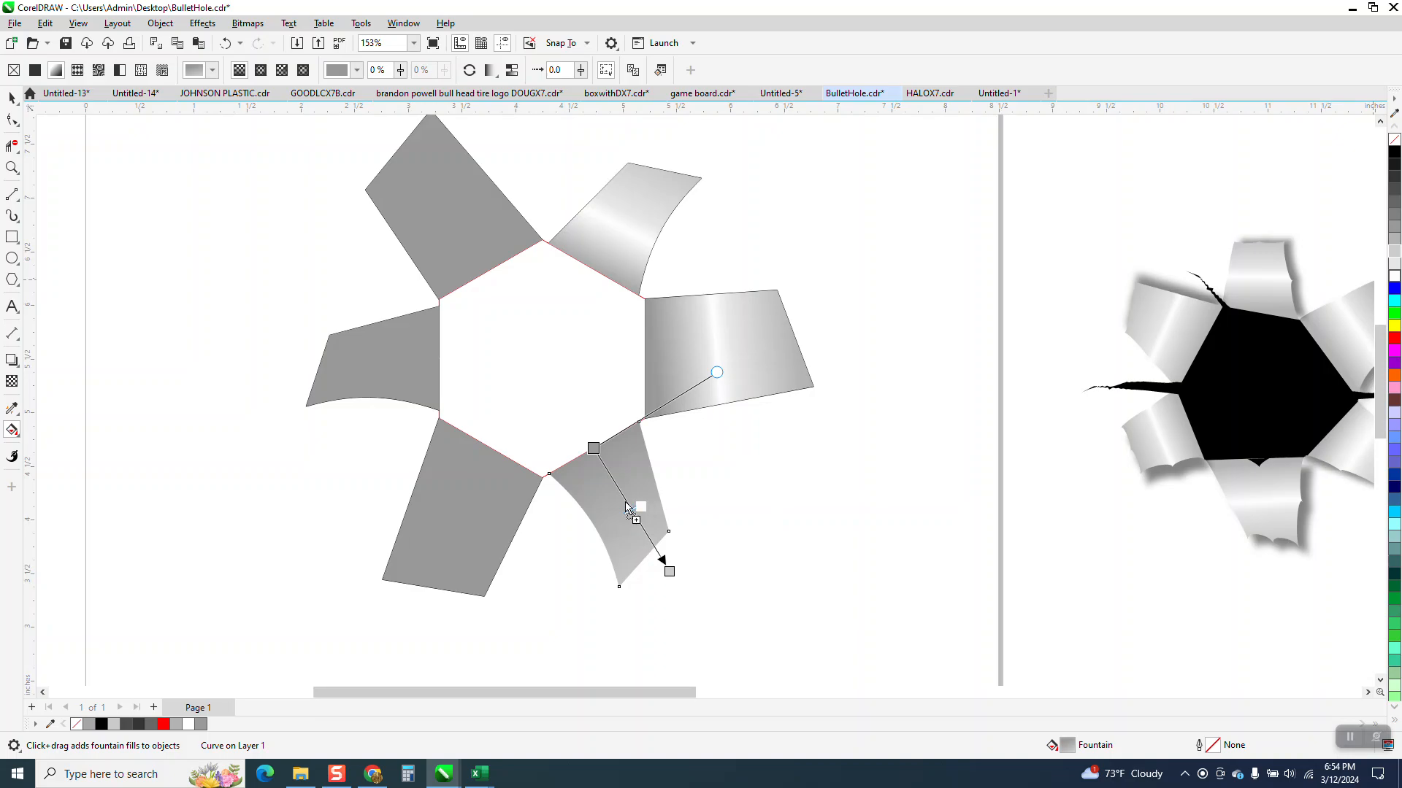
drag(632, 509, 627, 500)
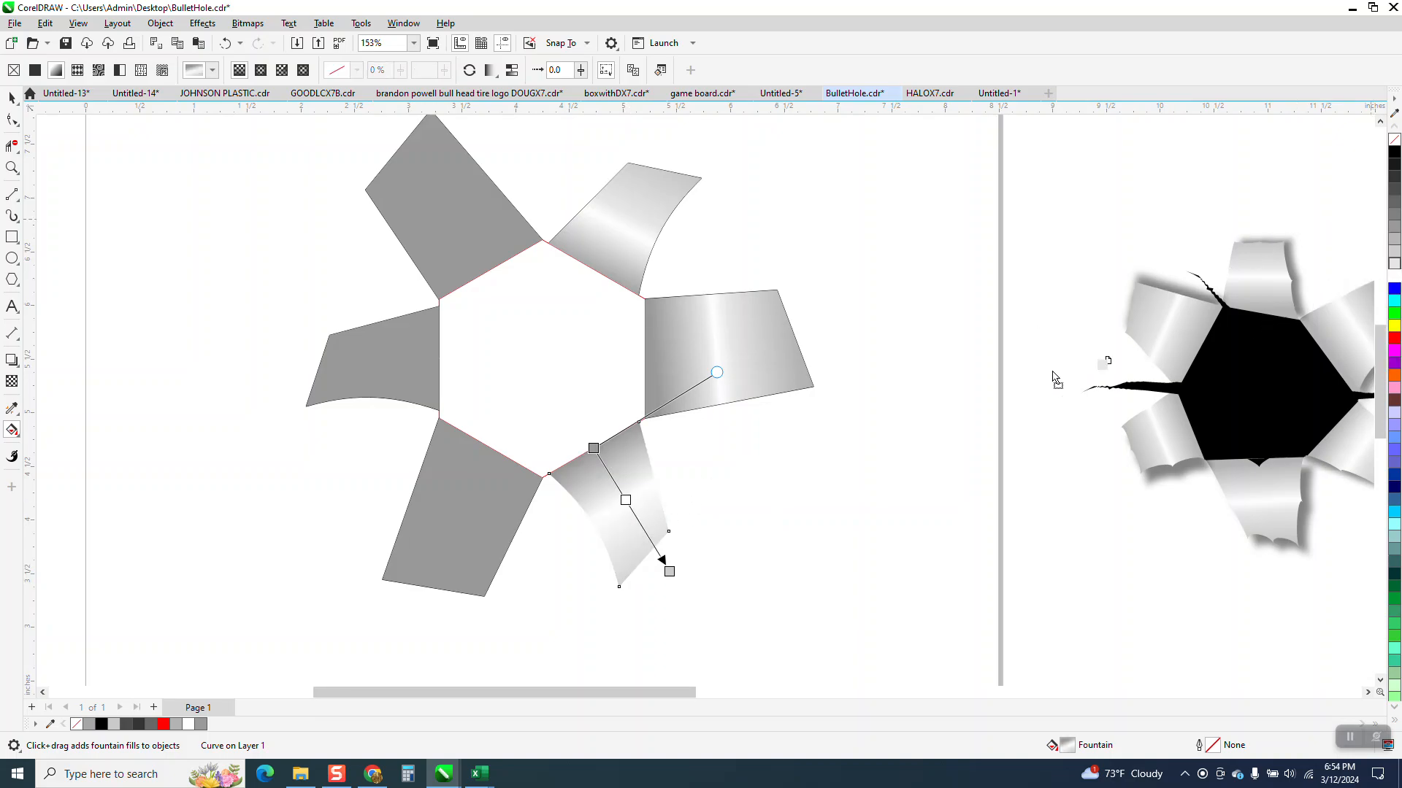
drag(768, 478, 619, 489)
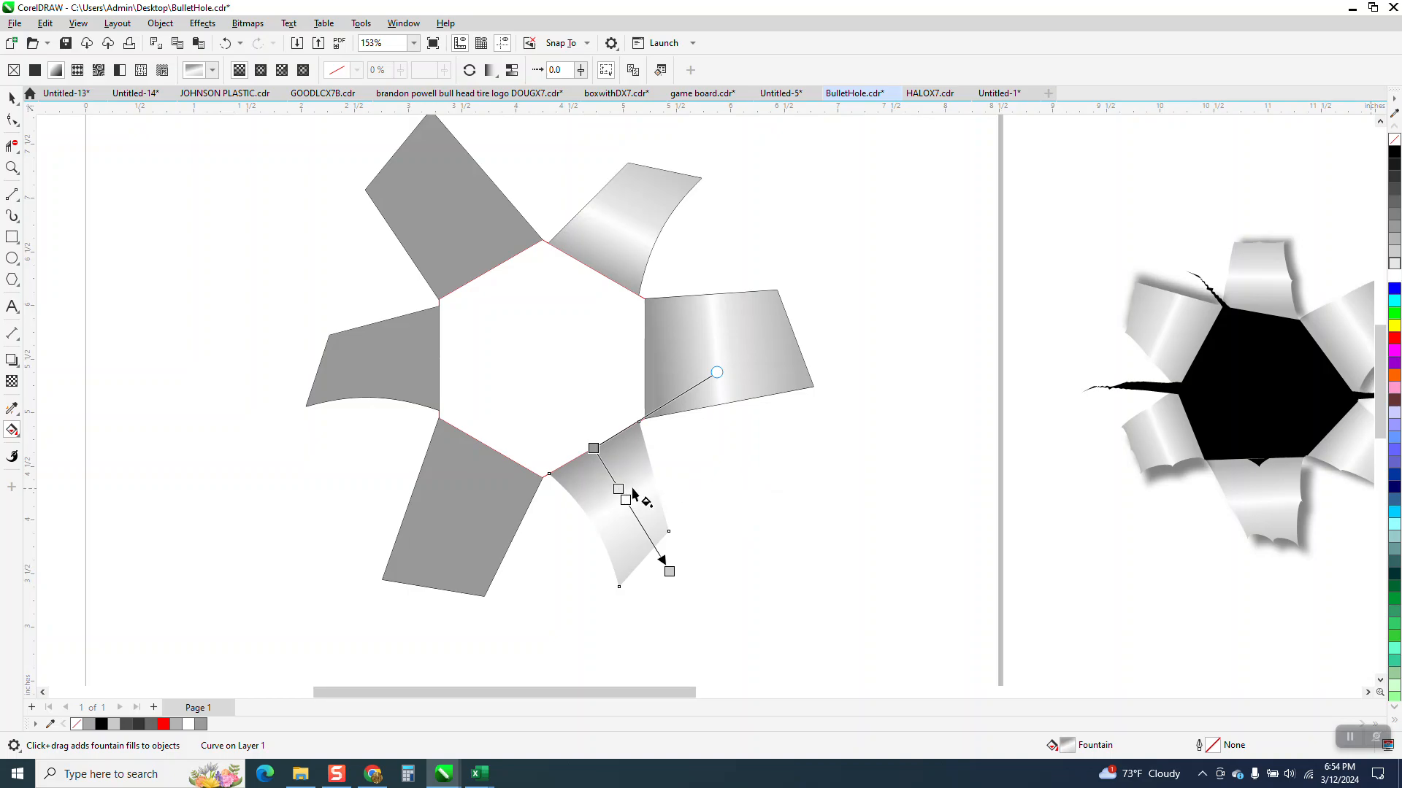
drag(1392, 270, 633, 512)
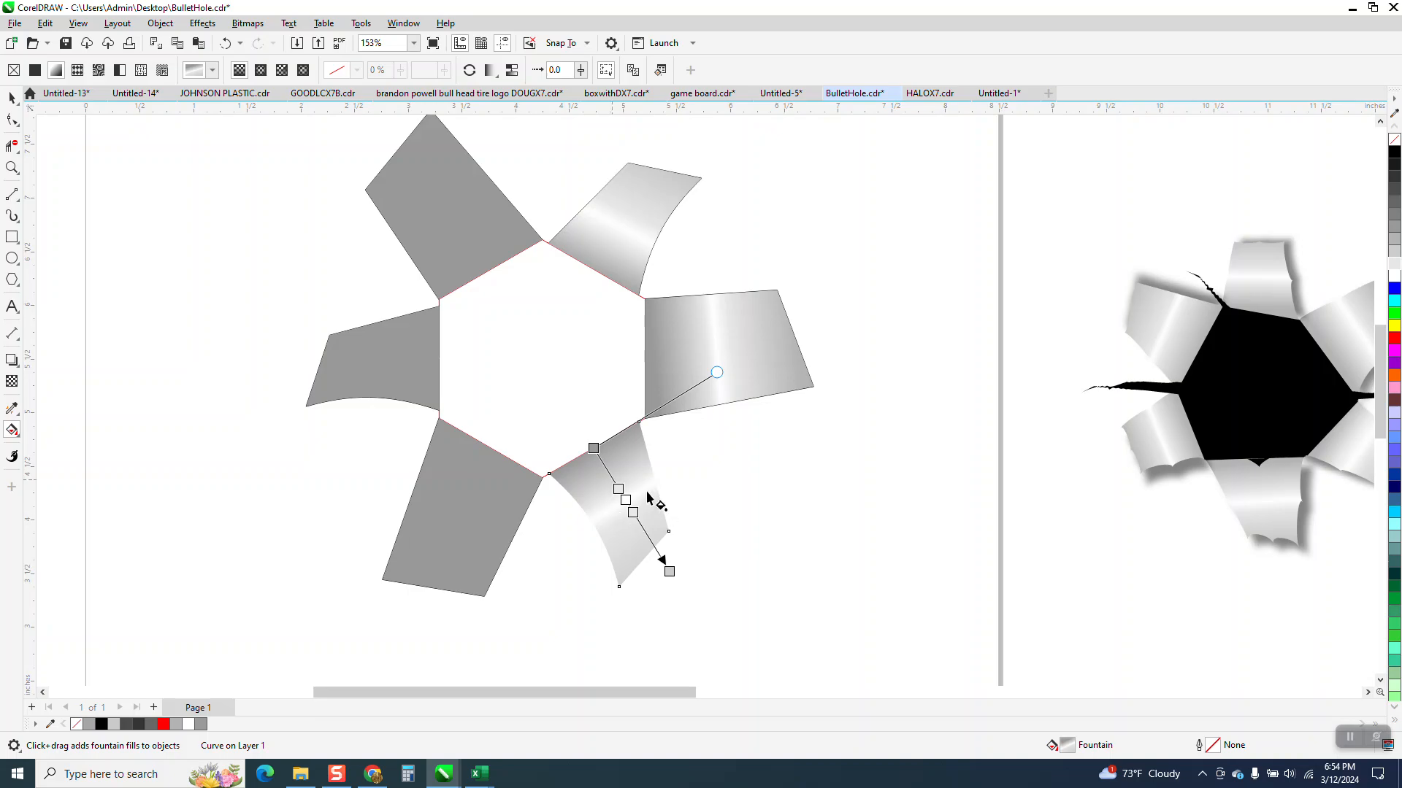
Step: Fill the lower-left flap with an outward gray-to-light-gray fountain fill, adding a white middle node and a pale gray node on each side
click(491, 467)
drag(488, 463, 429, 605)
drag(1395, 243, 429, 605)
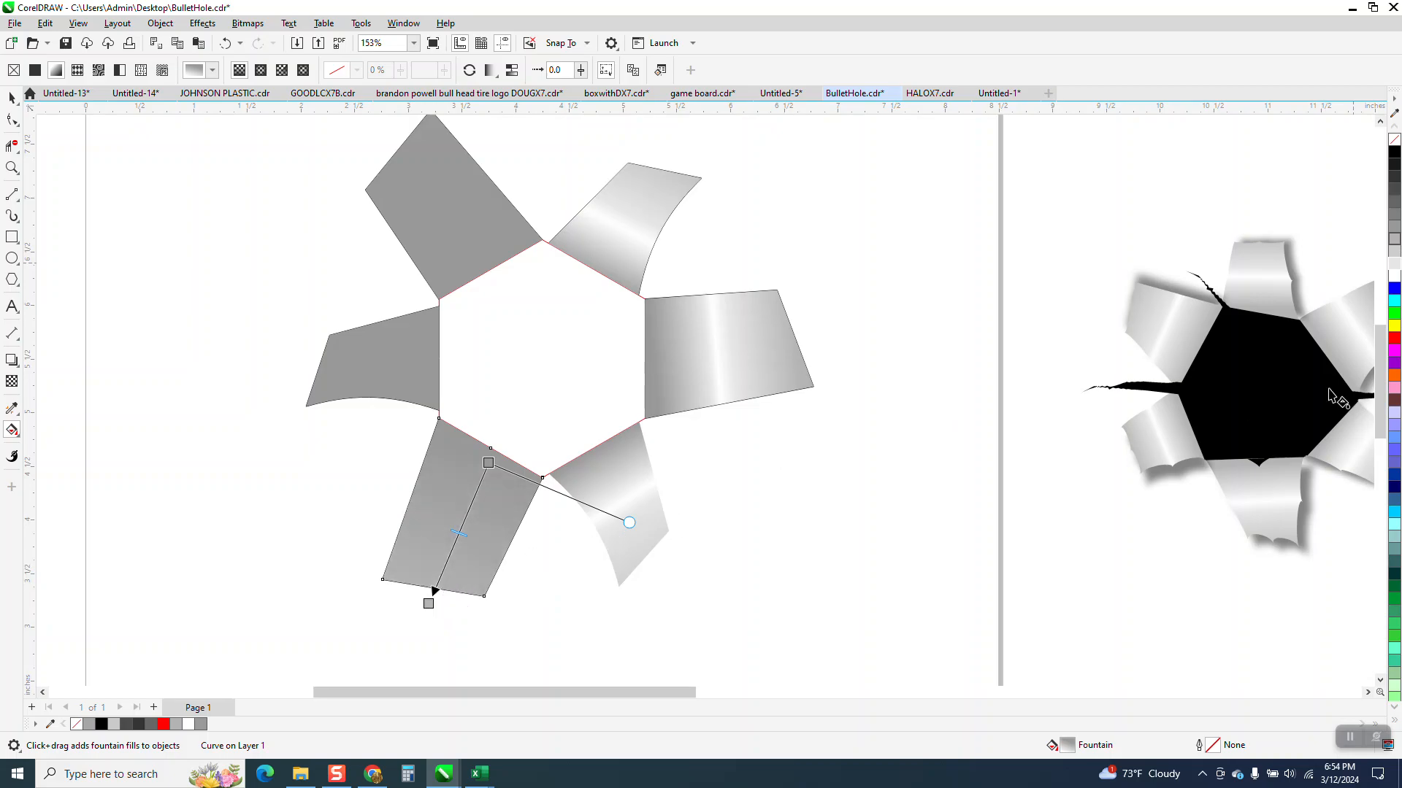
drag(1394, 276, 460, 529)
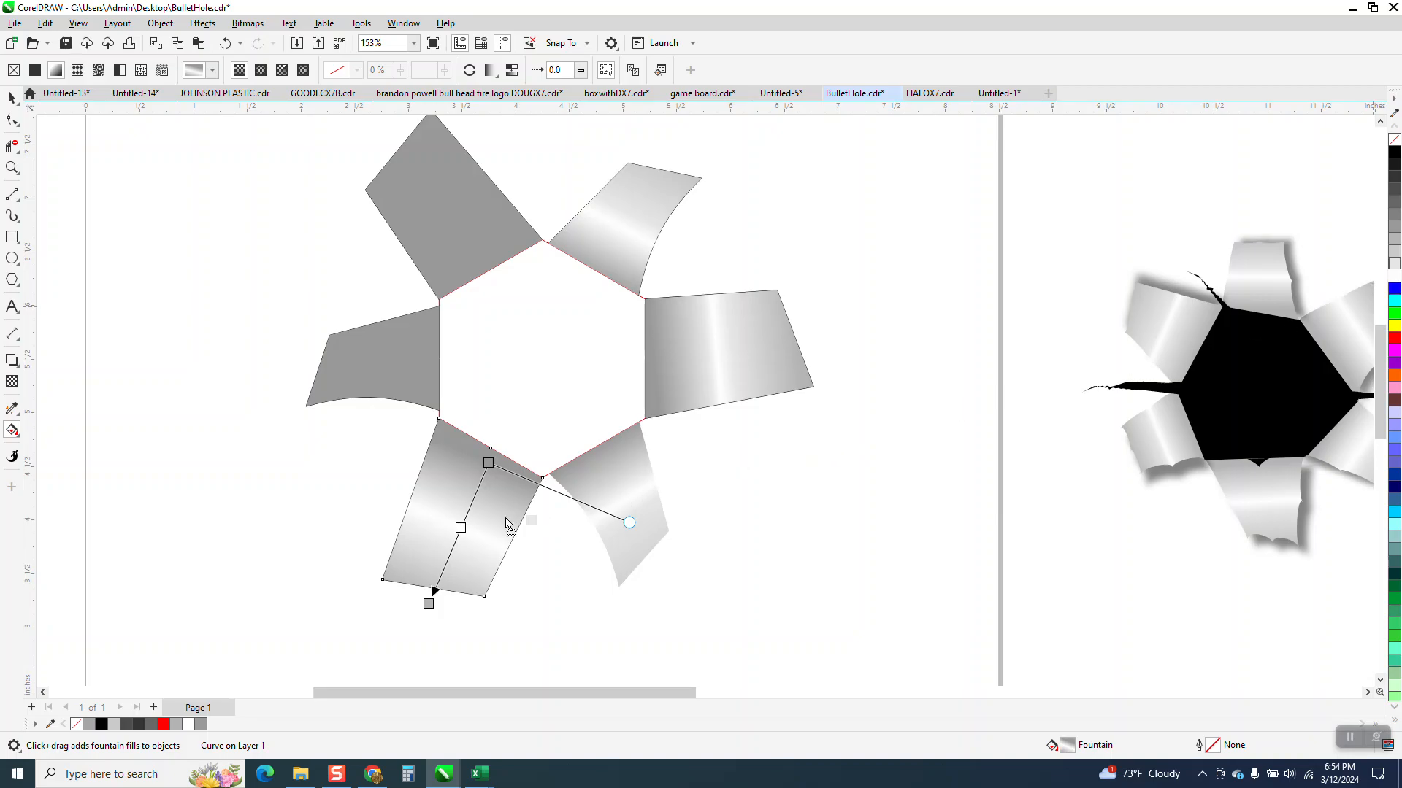
double_click(467, 514)
double_click(454, 542)
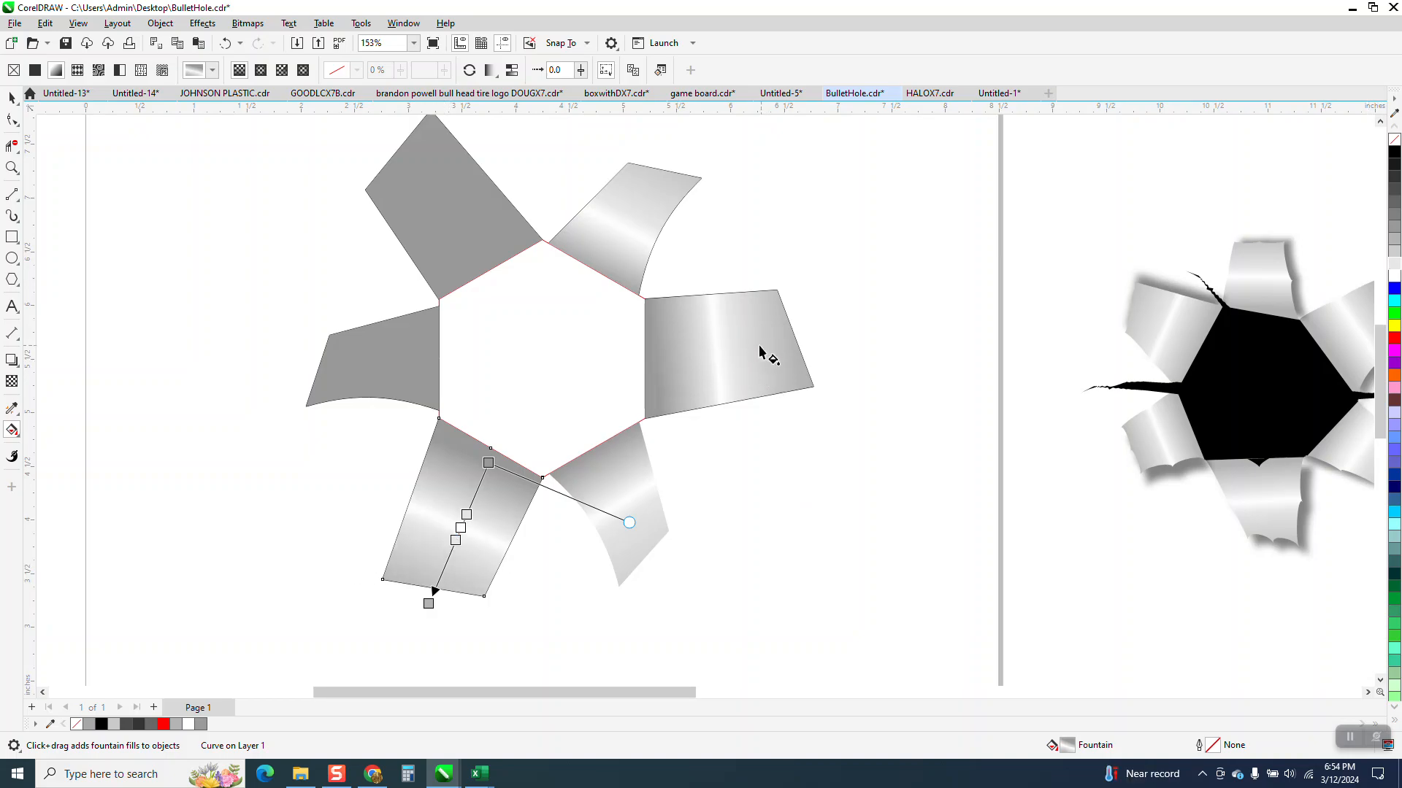
Step: Give the left flap an outward gray fountain fill ending at its outer edge in lighter gray, with a white node at 41%
click(398, 368)
drag(435, 354, 234, 360)
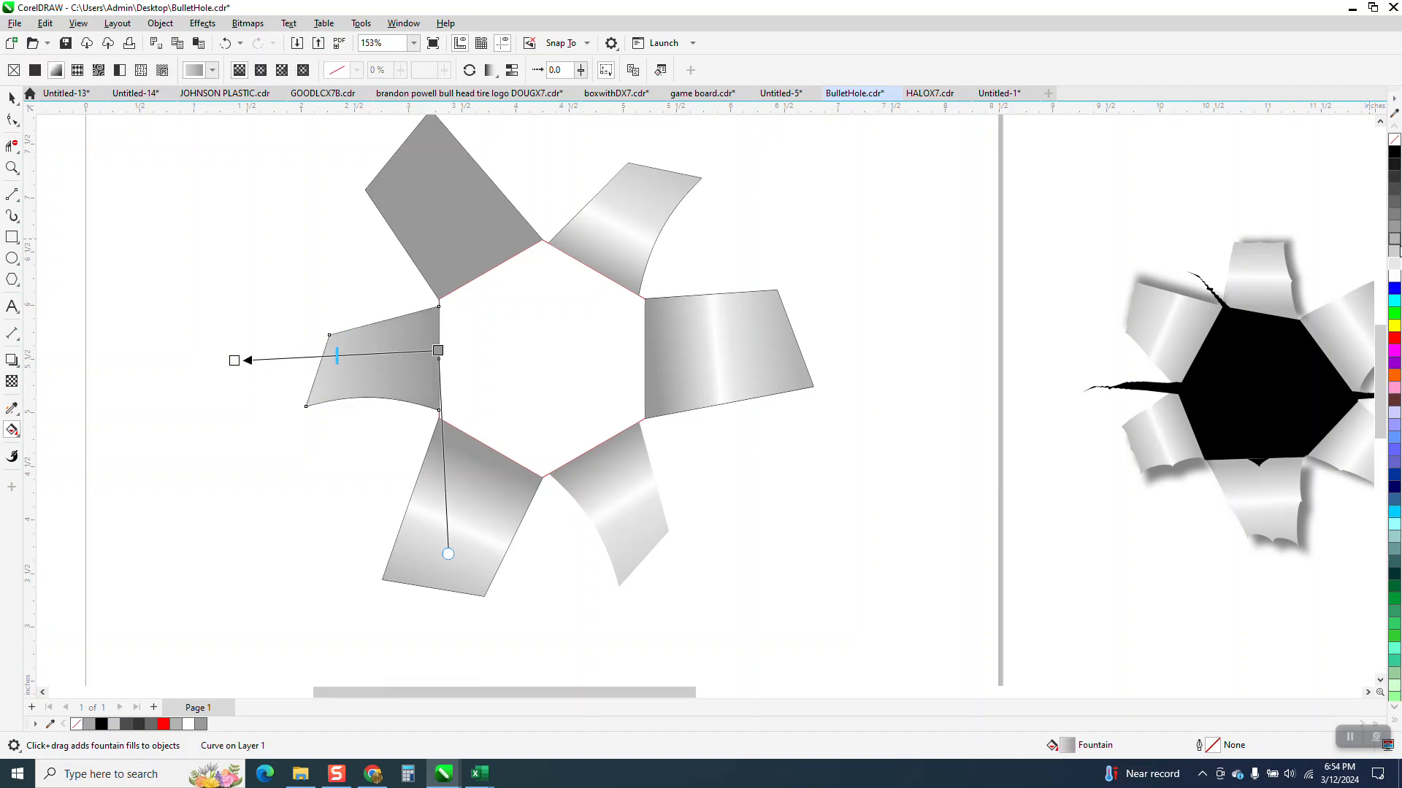
click(1398, 244)
drag(1394, 240, 234, 361)
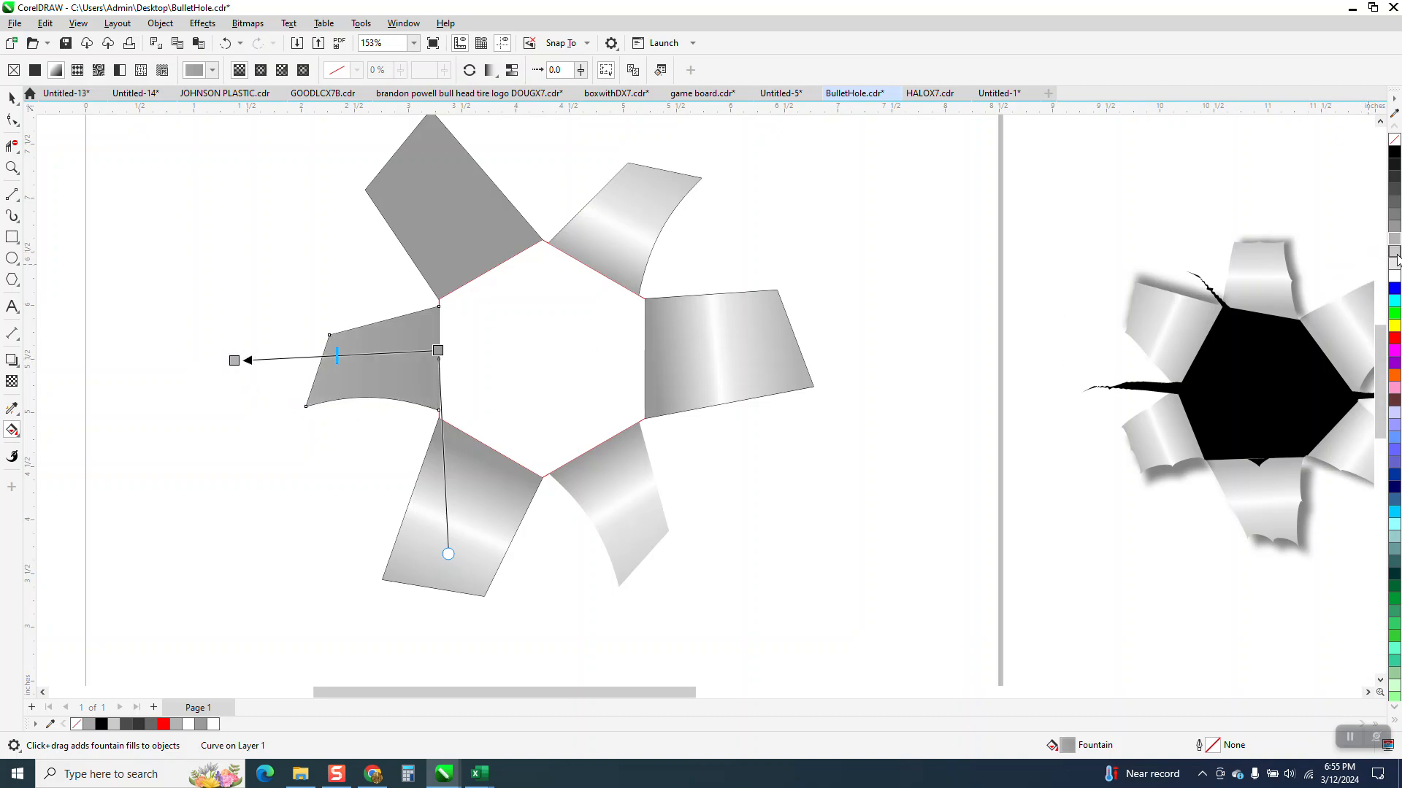
drag(669, 355, 381, 353)
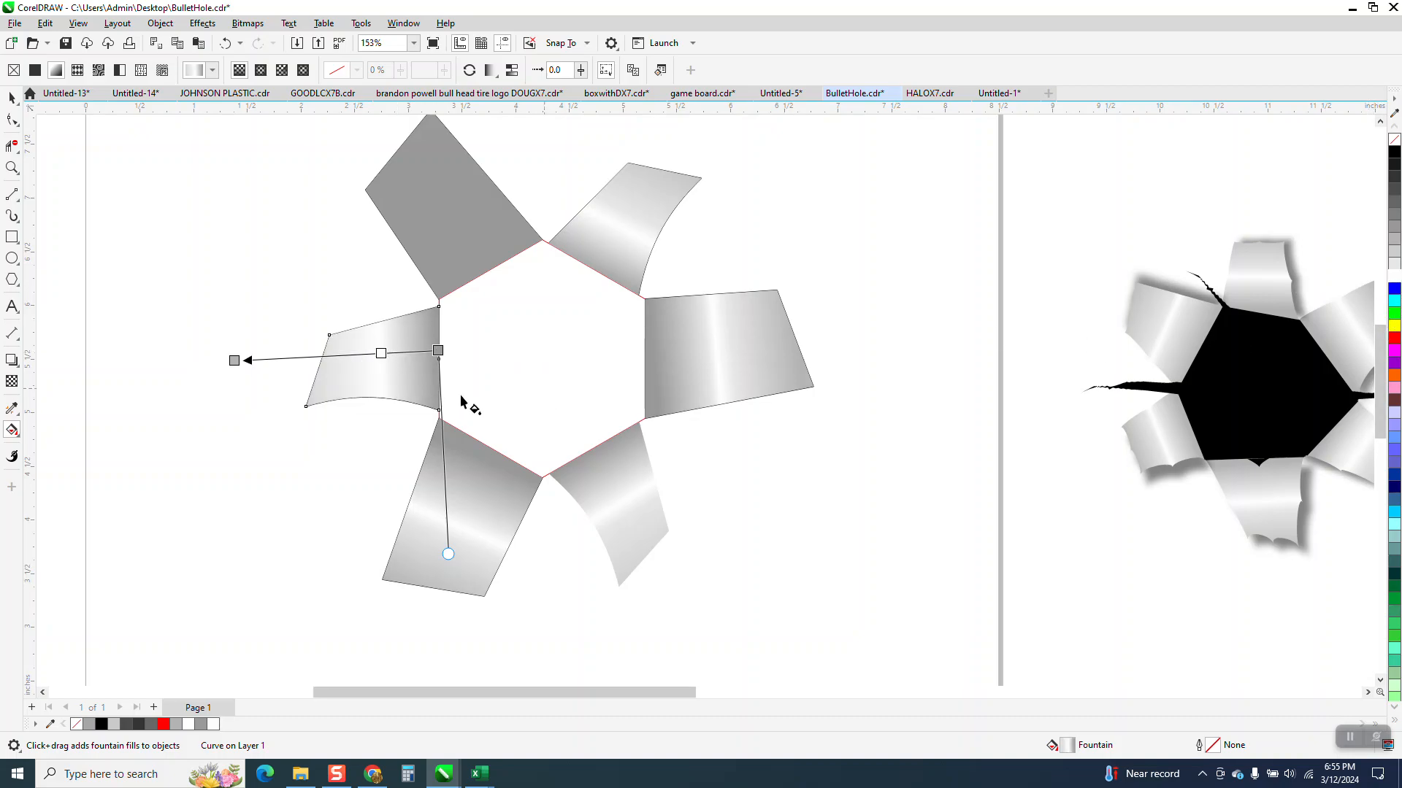
drag(234, 361, 305, 366)
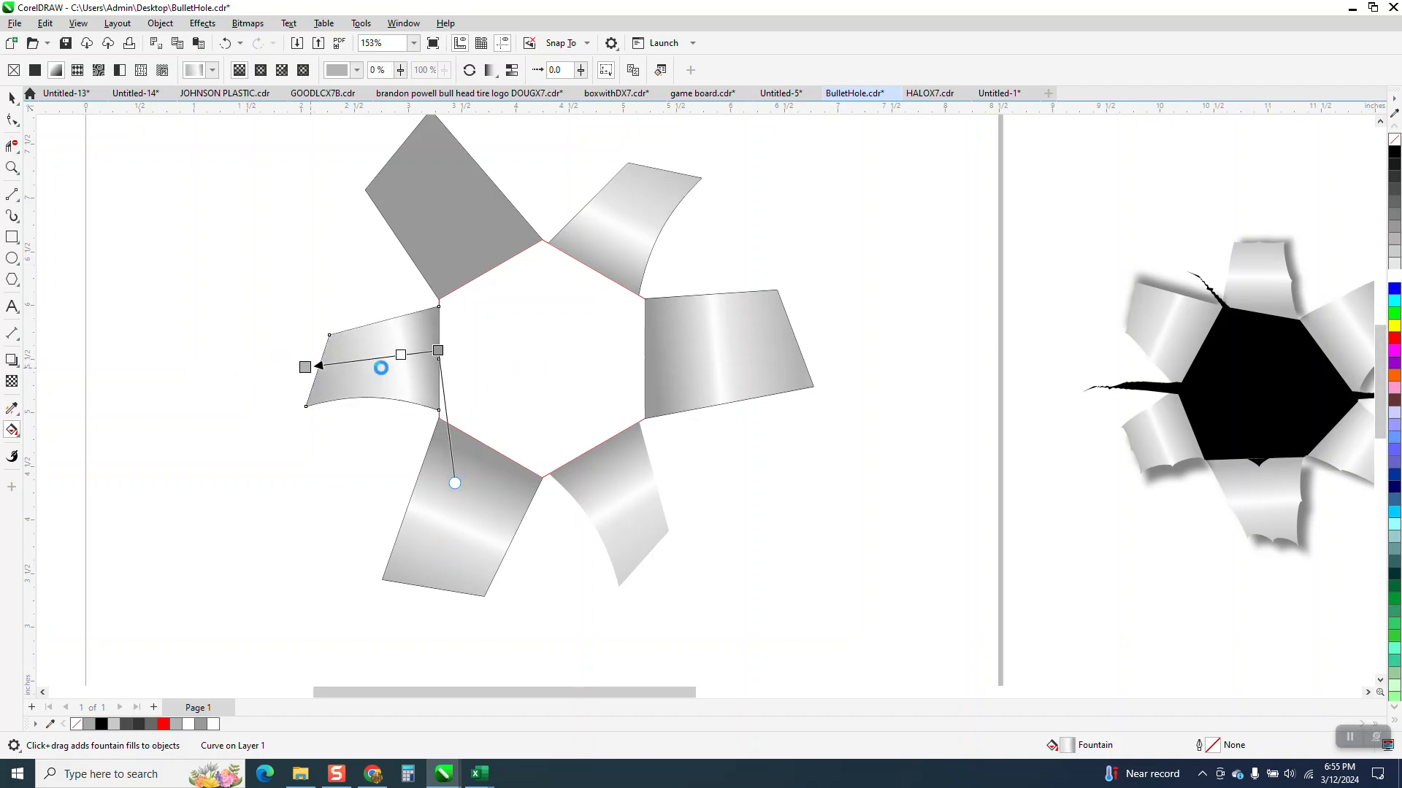
click(384, 361)
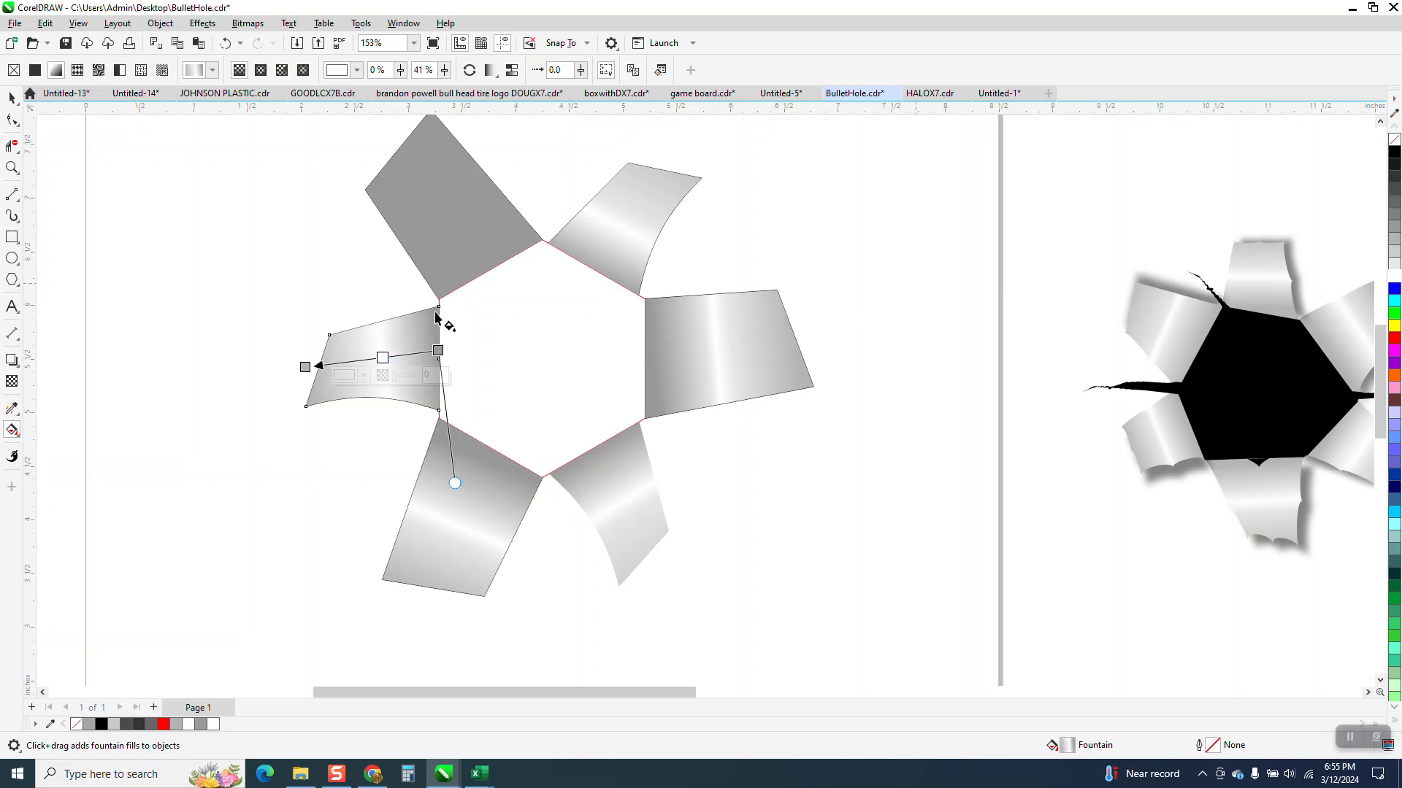
Step: Straighten the left flap's gradient direction and add a pale gray node on each side of its white node
drag(455, 485, 460, 485)
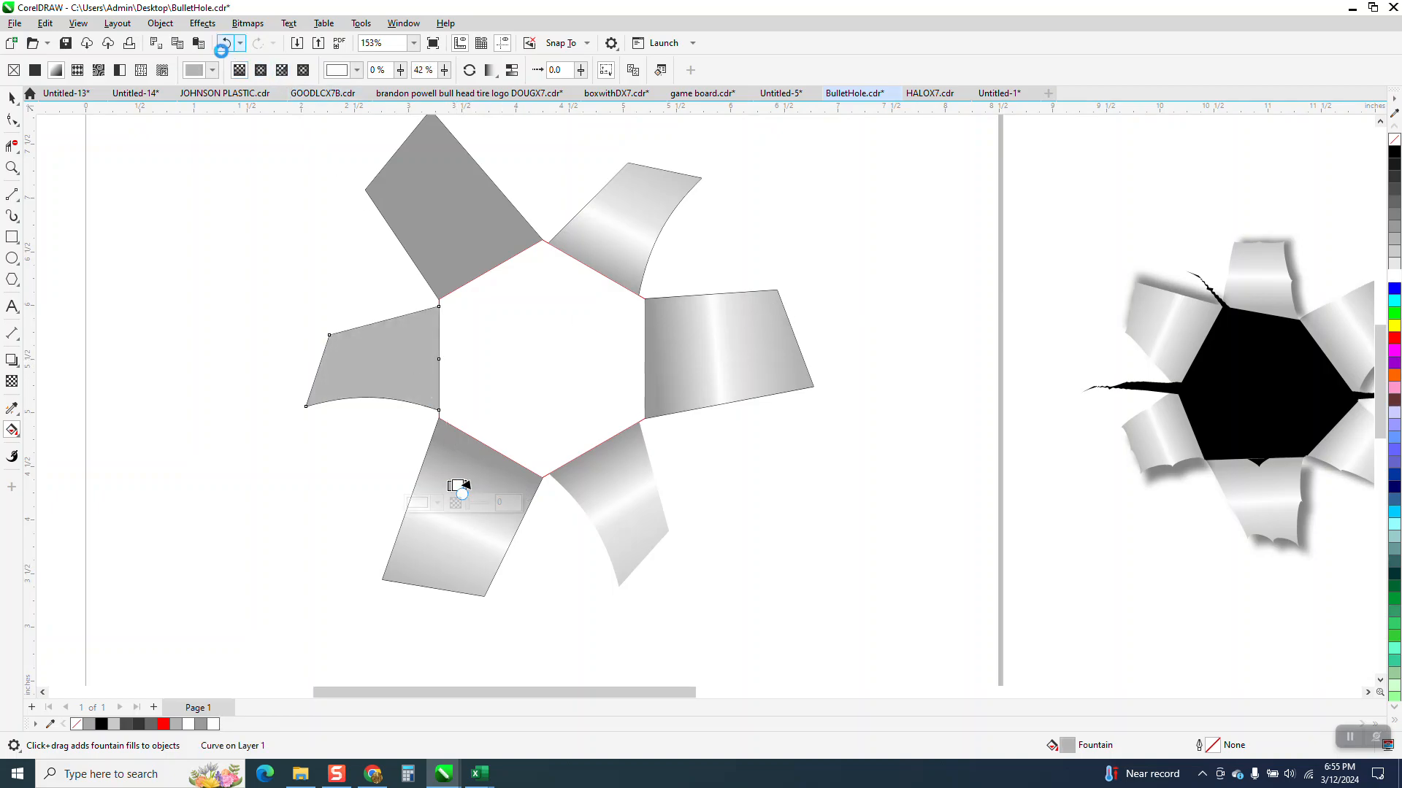
click(226, 43)
drag(455, 481, 430, 491)
drag(305, 367, 304, 356)
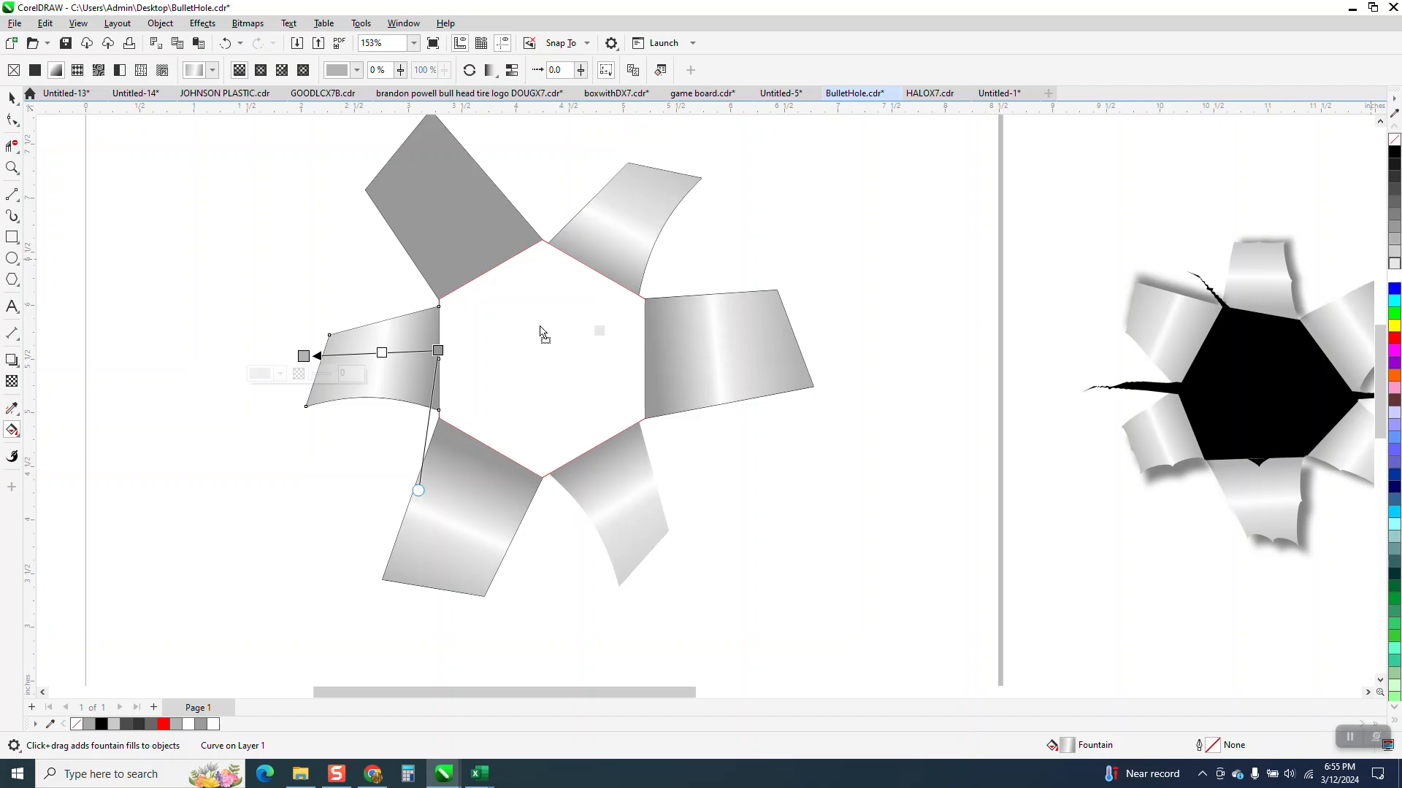
double_click(396, 354)
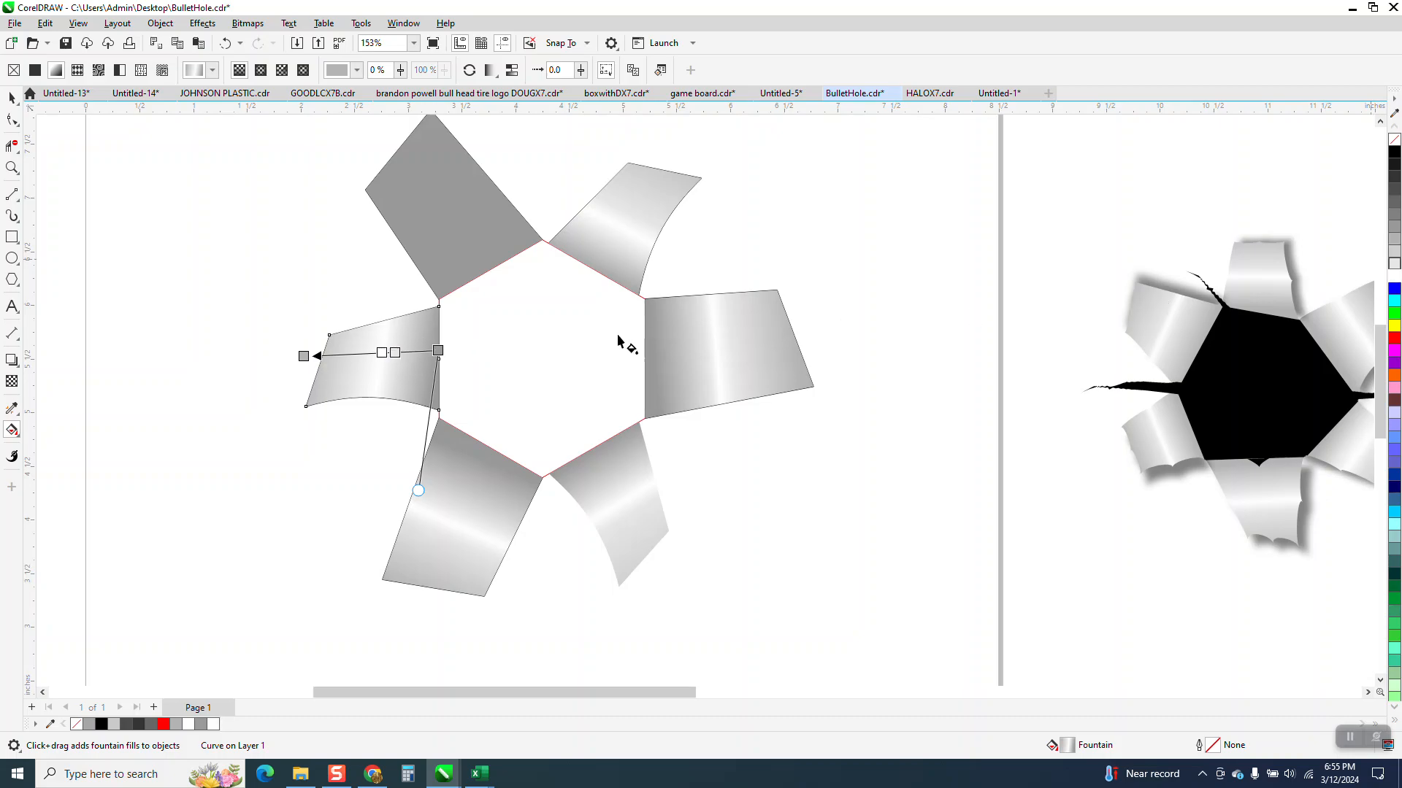
drag(1396, 264, 371, 353)
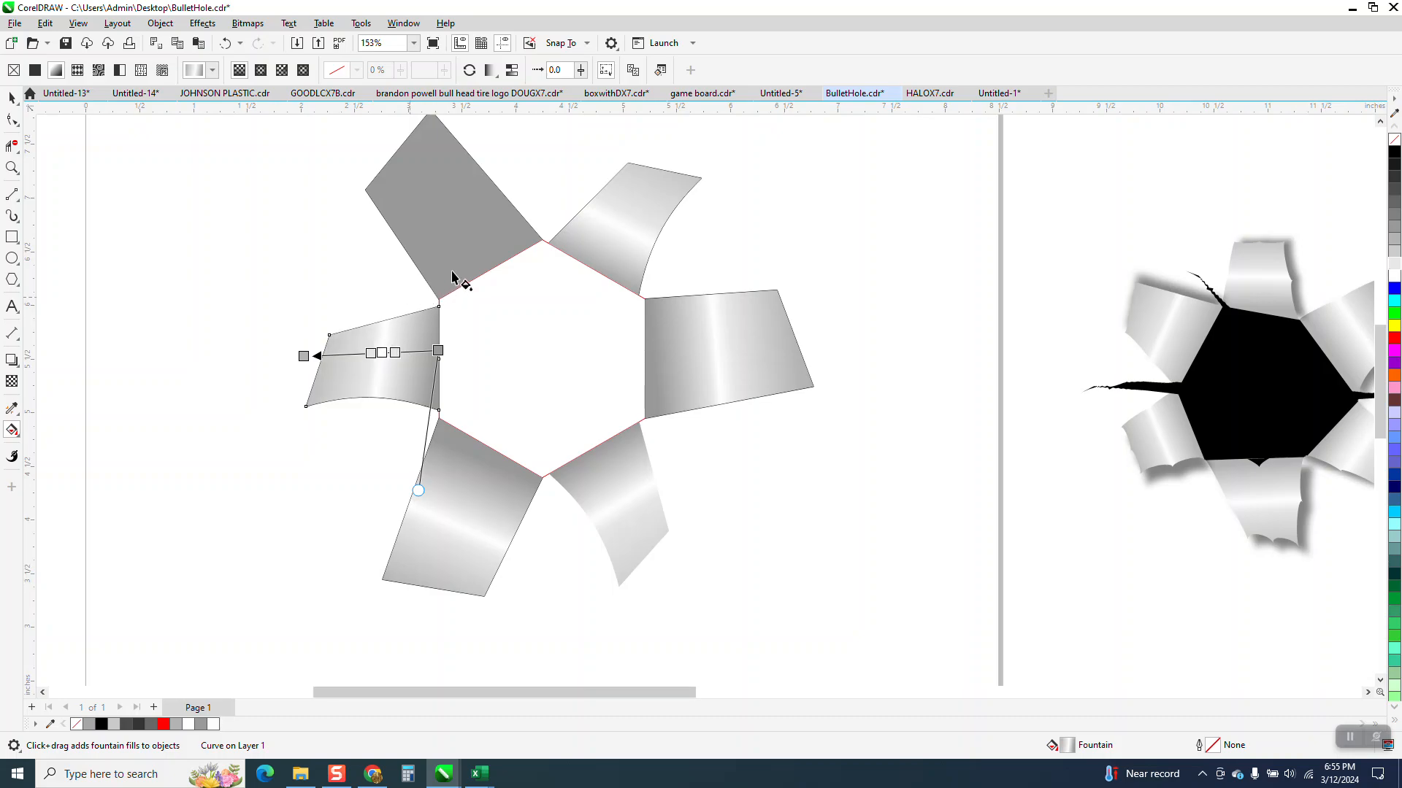
Step: Give the upper-left flap an outward gray-to-light-gray fountain fill from the hexagon edge, with a white node between two pale gray nodes
click(469, 270)
drag(477, 263, 412, 152)
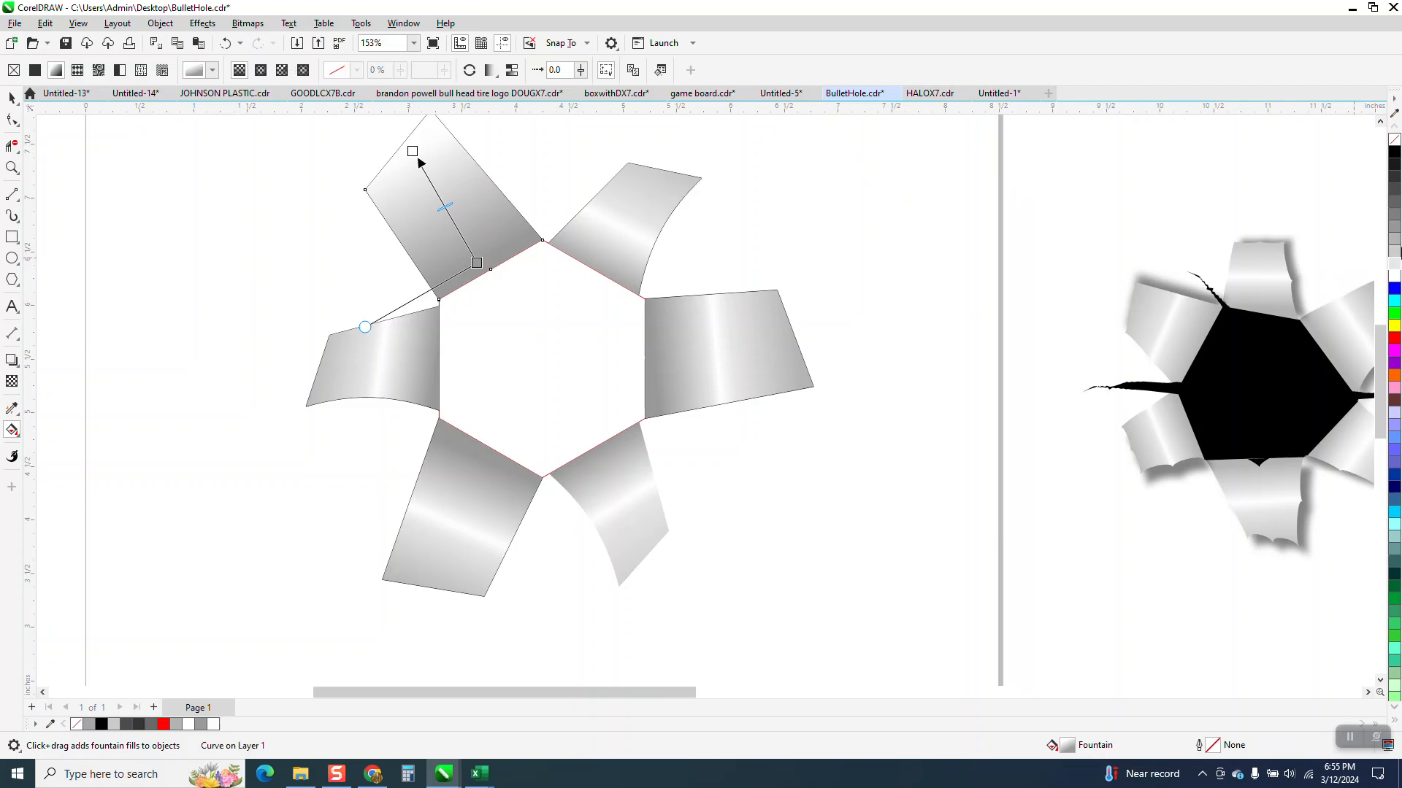
drag(443, 188, 412, 152)
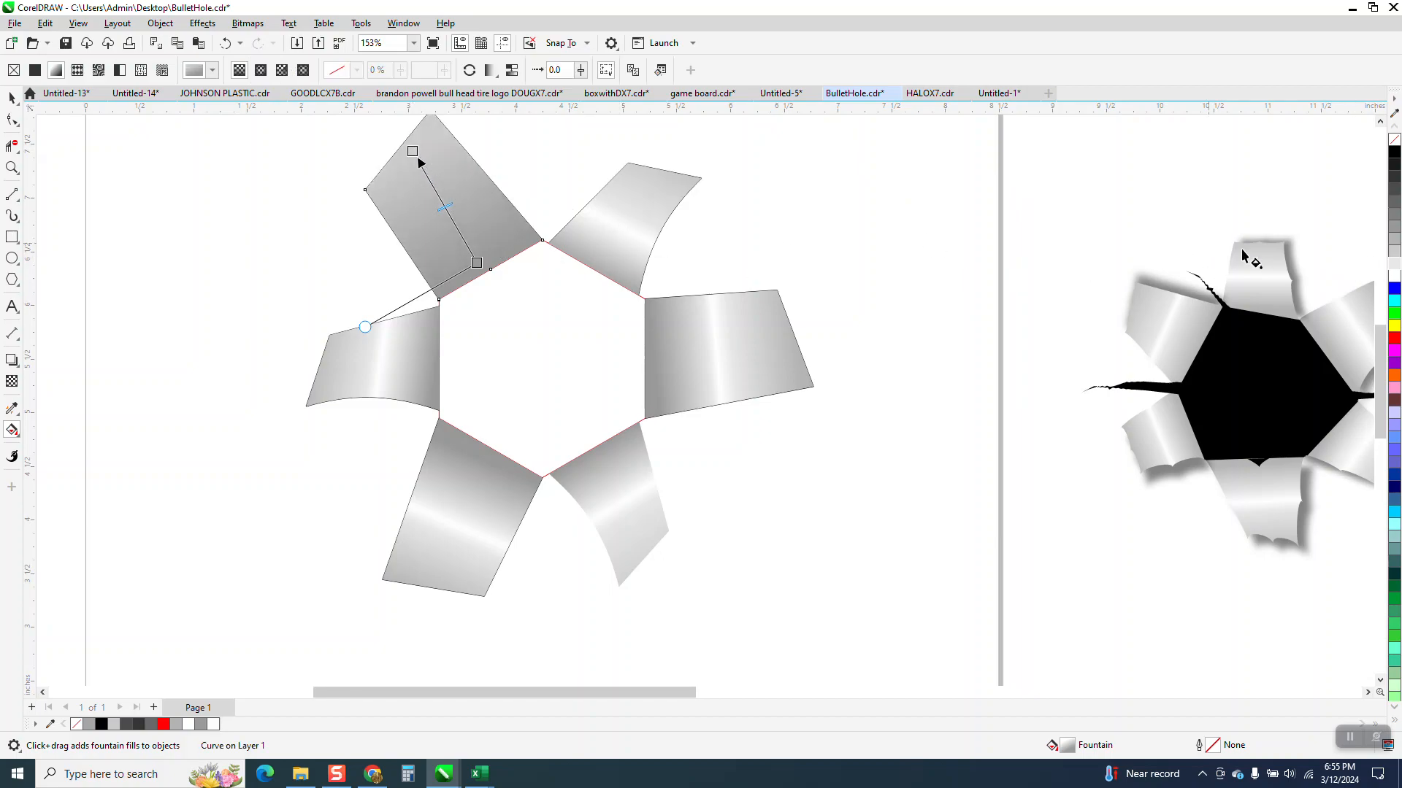
drag(537, 252, 452, 220)
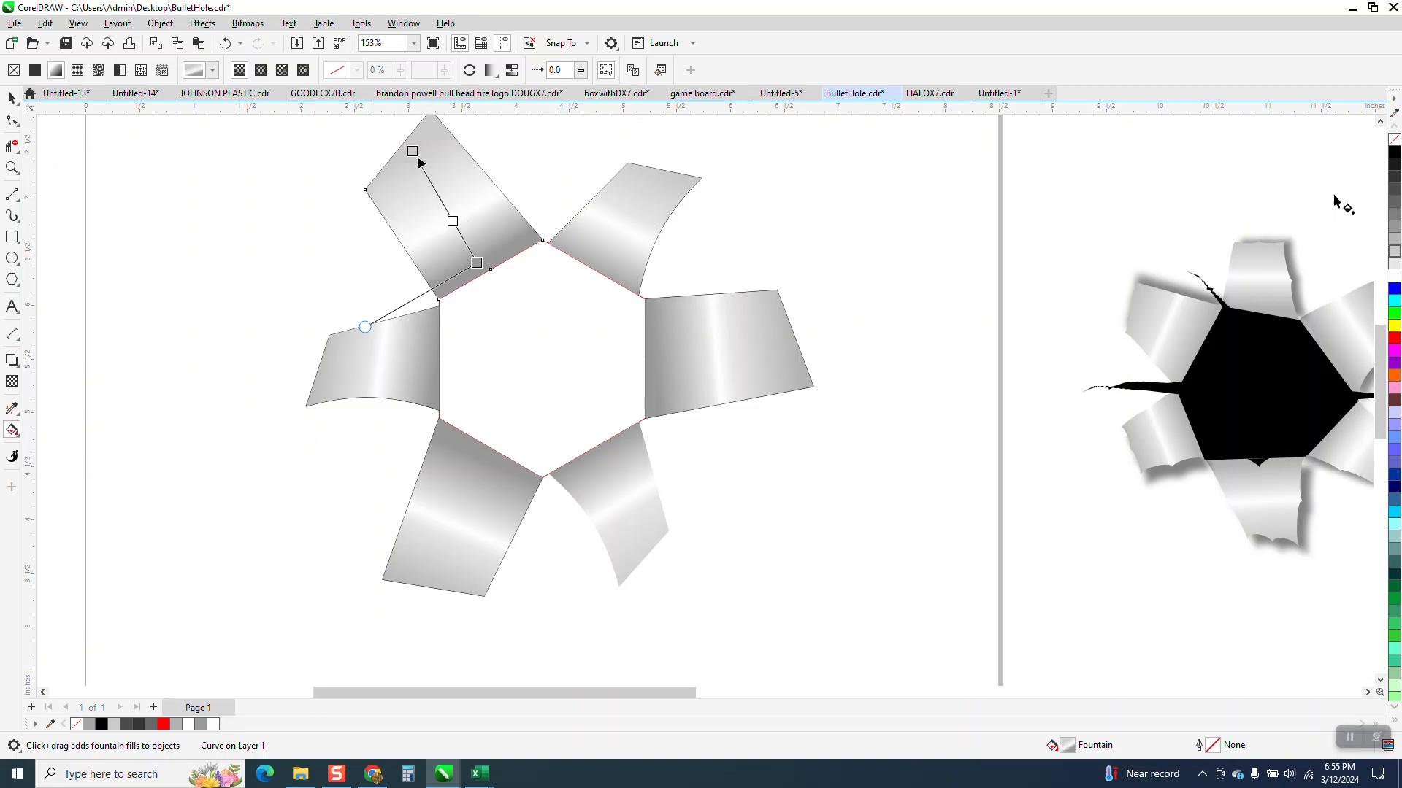
drag(1396, 264, 448, 213)
drag(1395, 251, 459, 233)
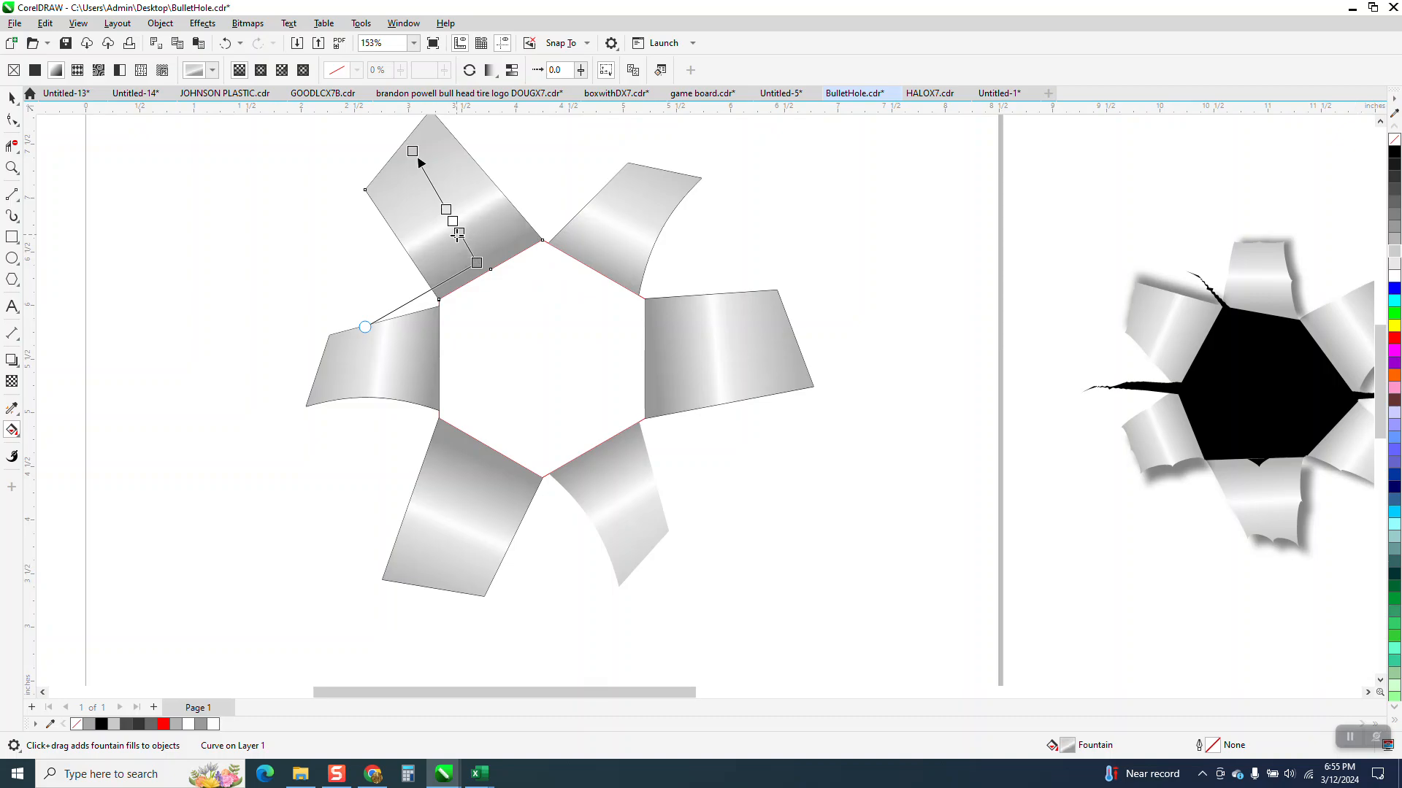
scroll(391, 303, down, 1)
Step: Create a filled shape from the enclosed hexagon area with Smart Fill and color it black
click(13, 97)
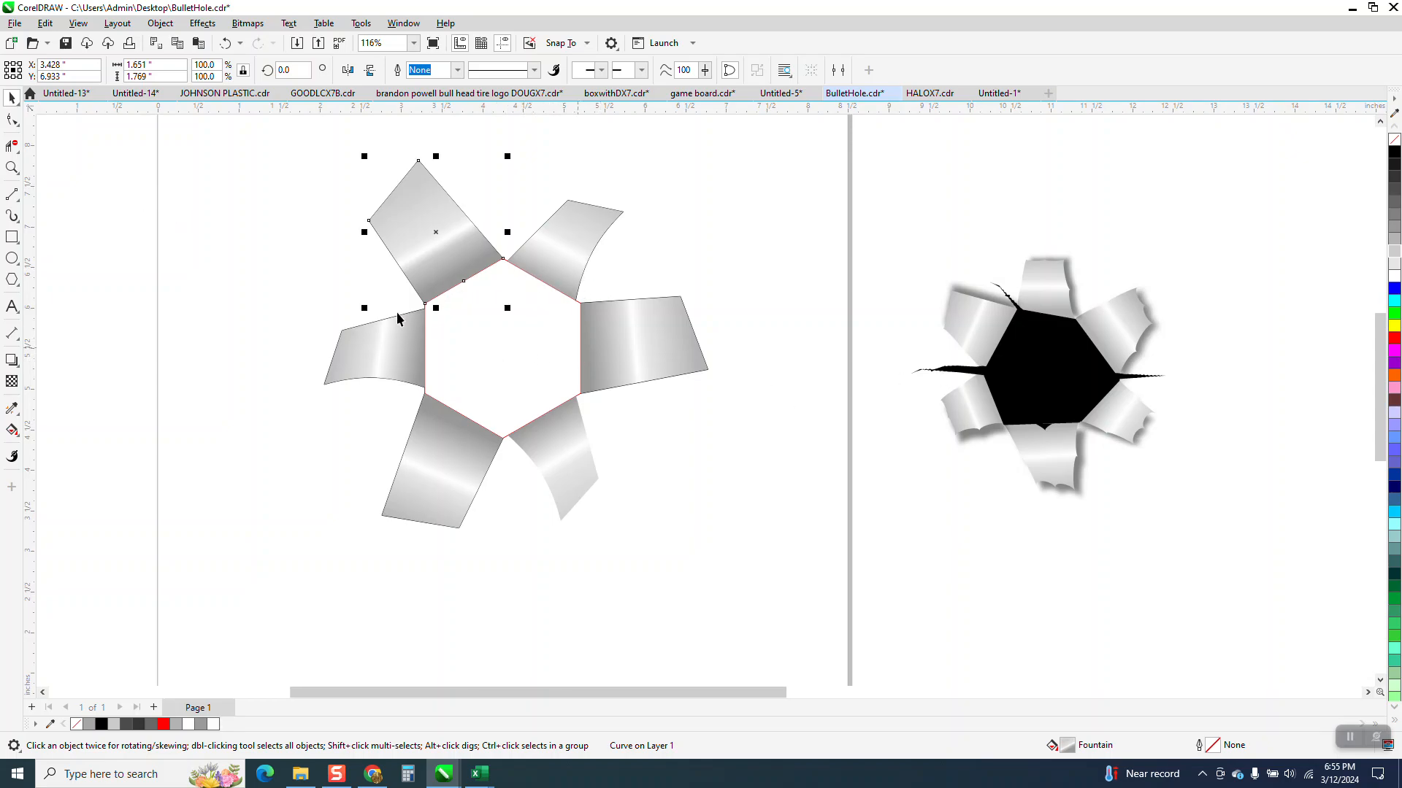
click(13, 430)
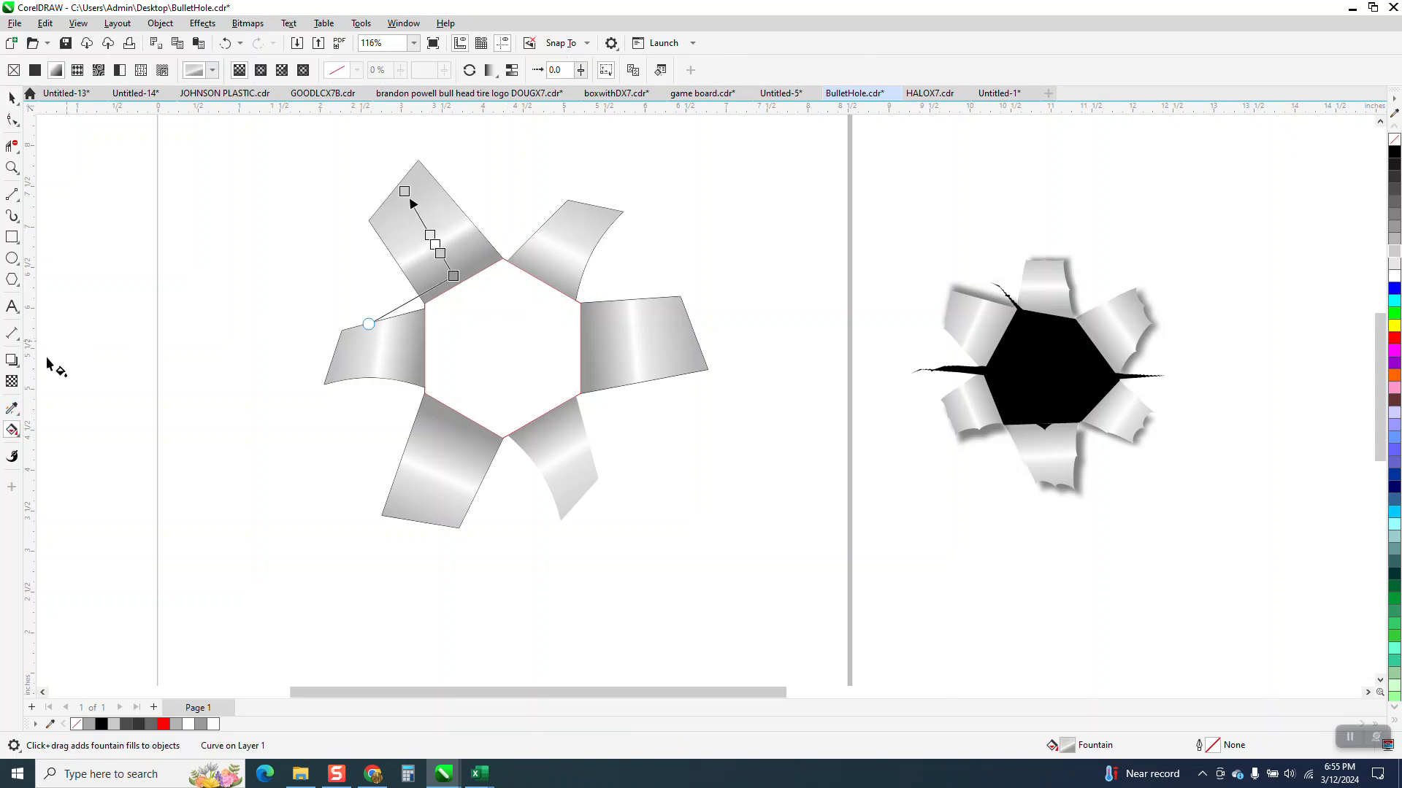
click(18, 436)
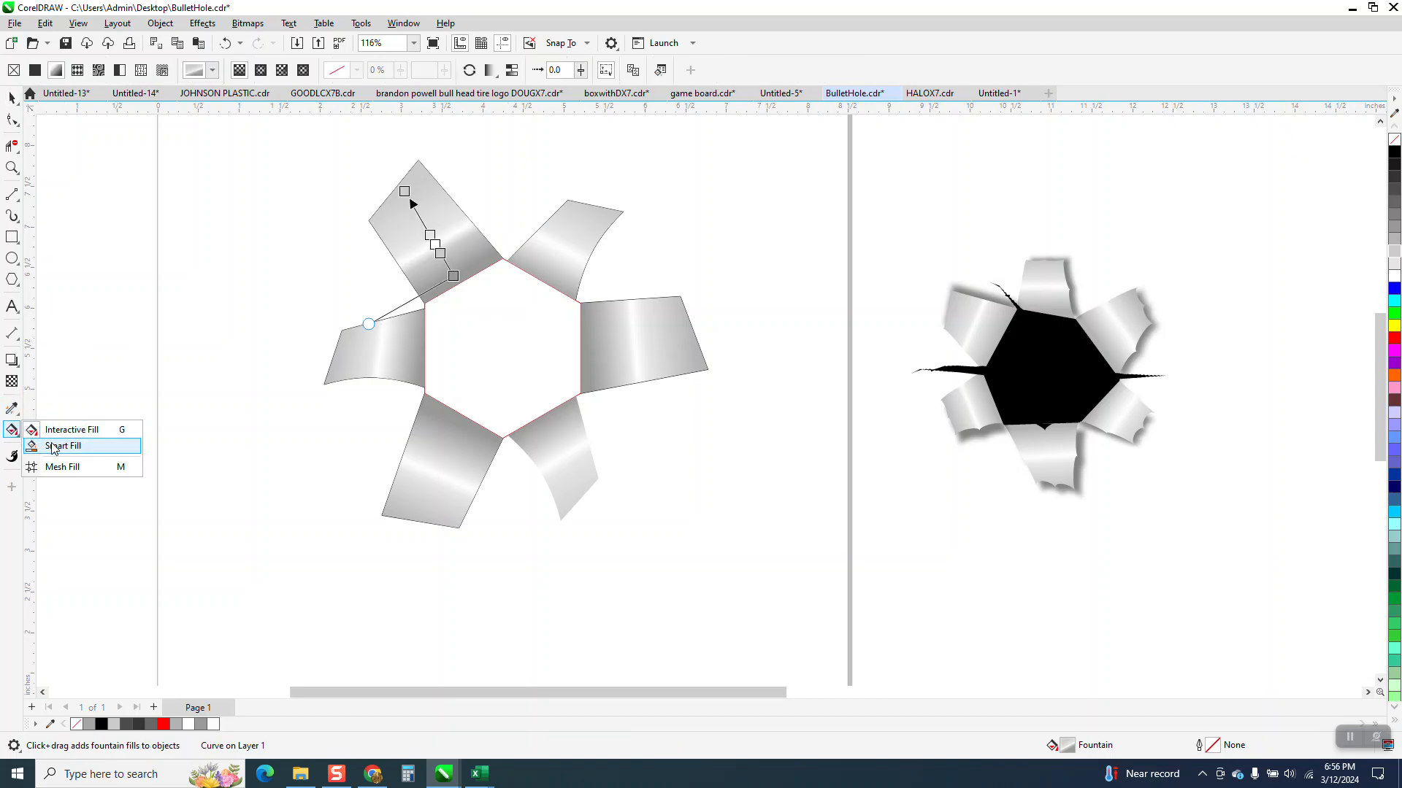
click(62, 447)
click(486, 350)
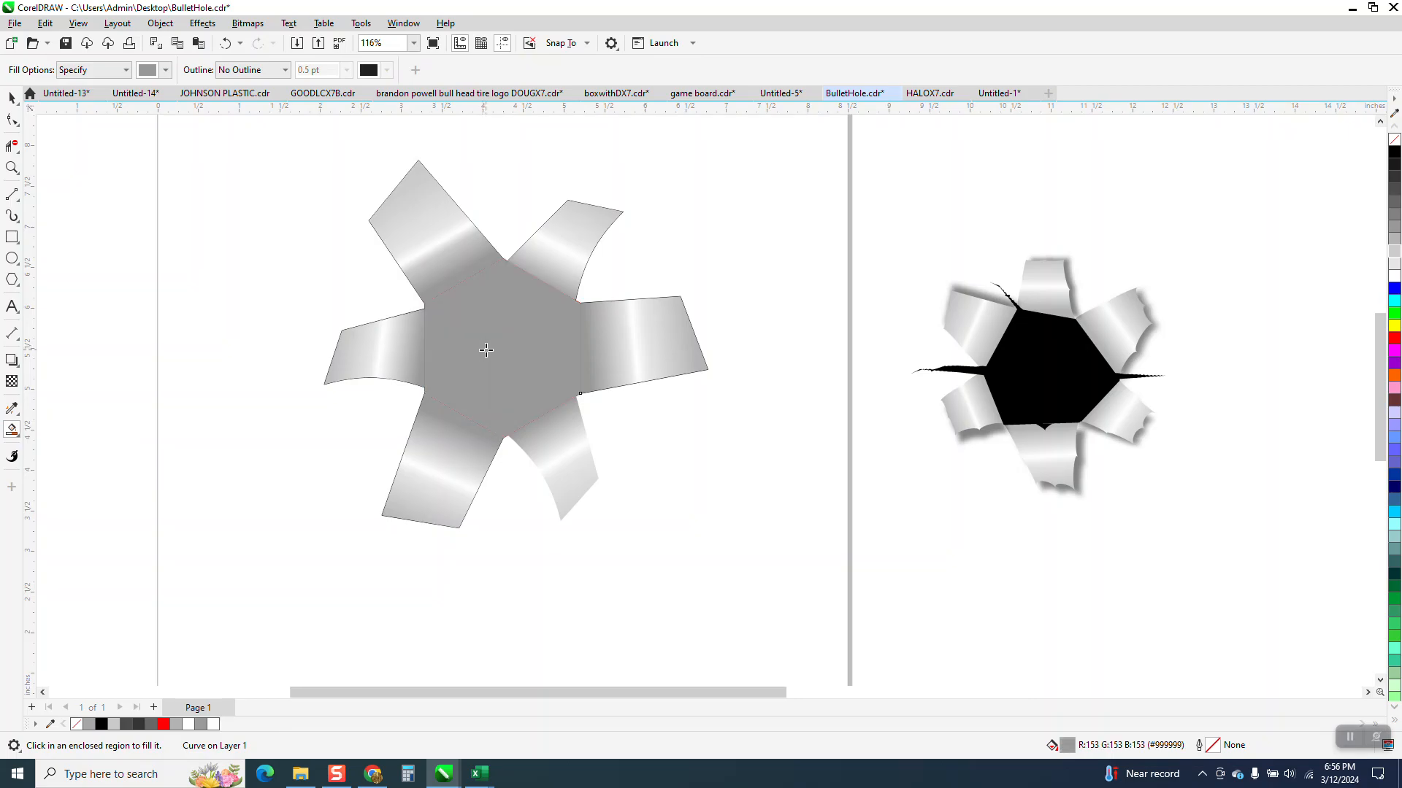
click(1395, 151)
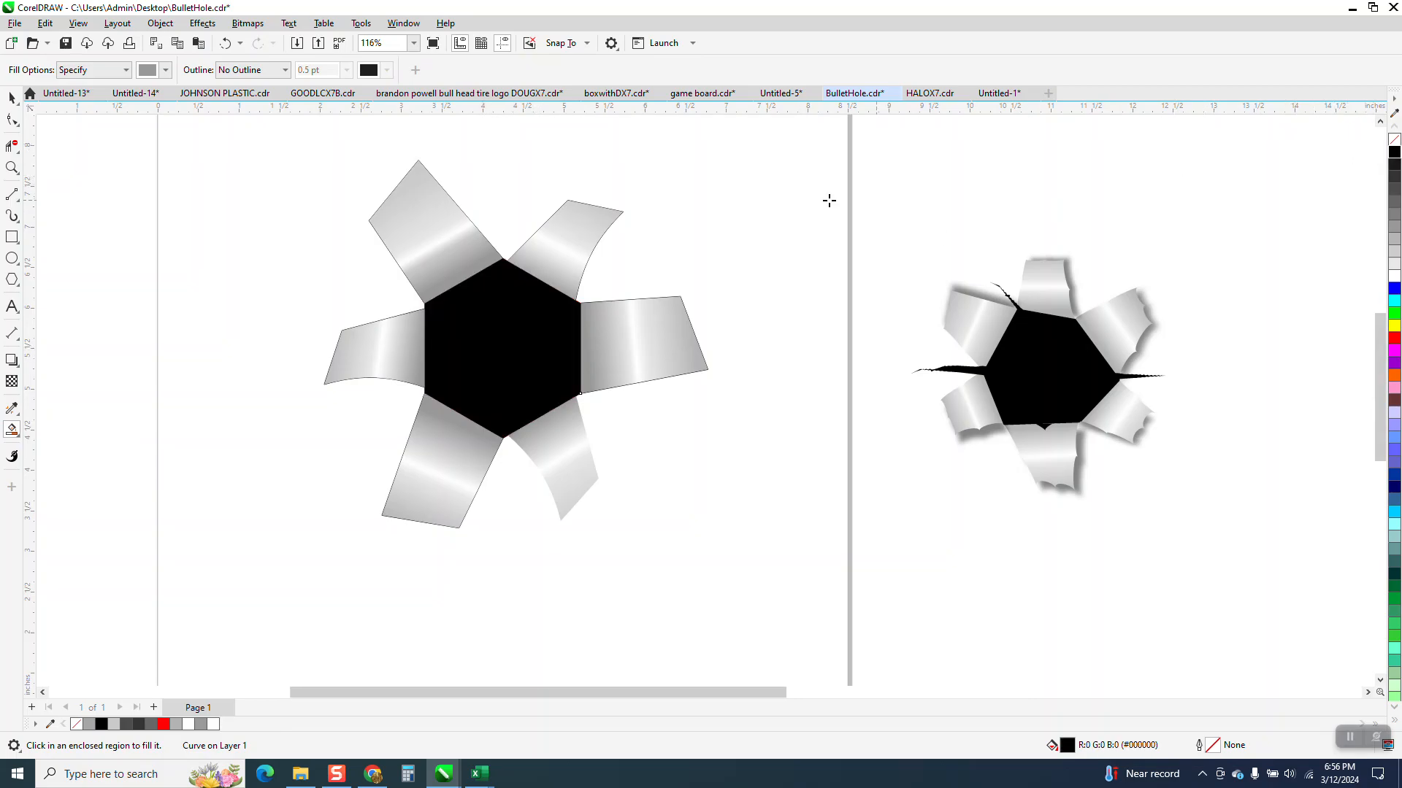
Step: Move the black hexagon left, clear of the flaps and off the page
scroll(584, 305, down, 2)
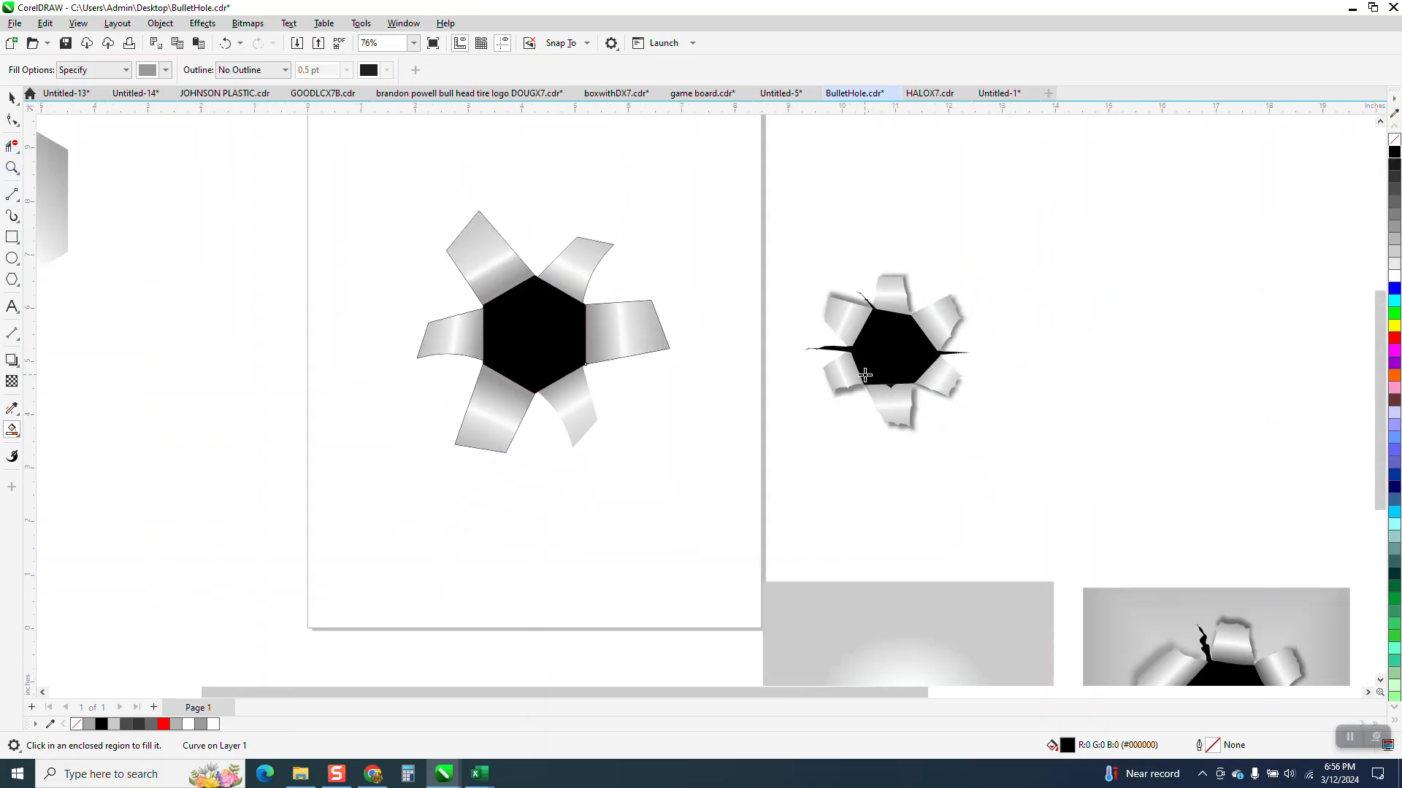
key(shift+Left)
key(shift+Left)
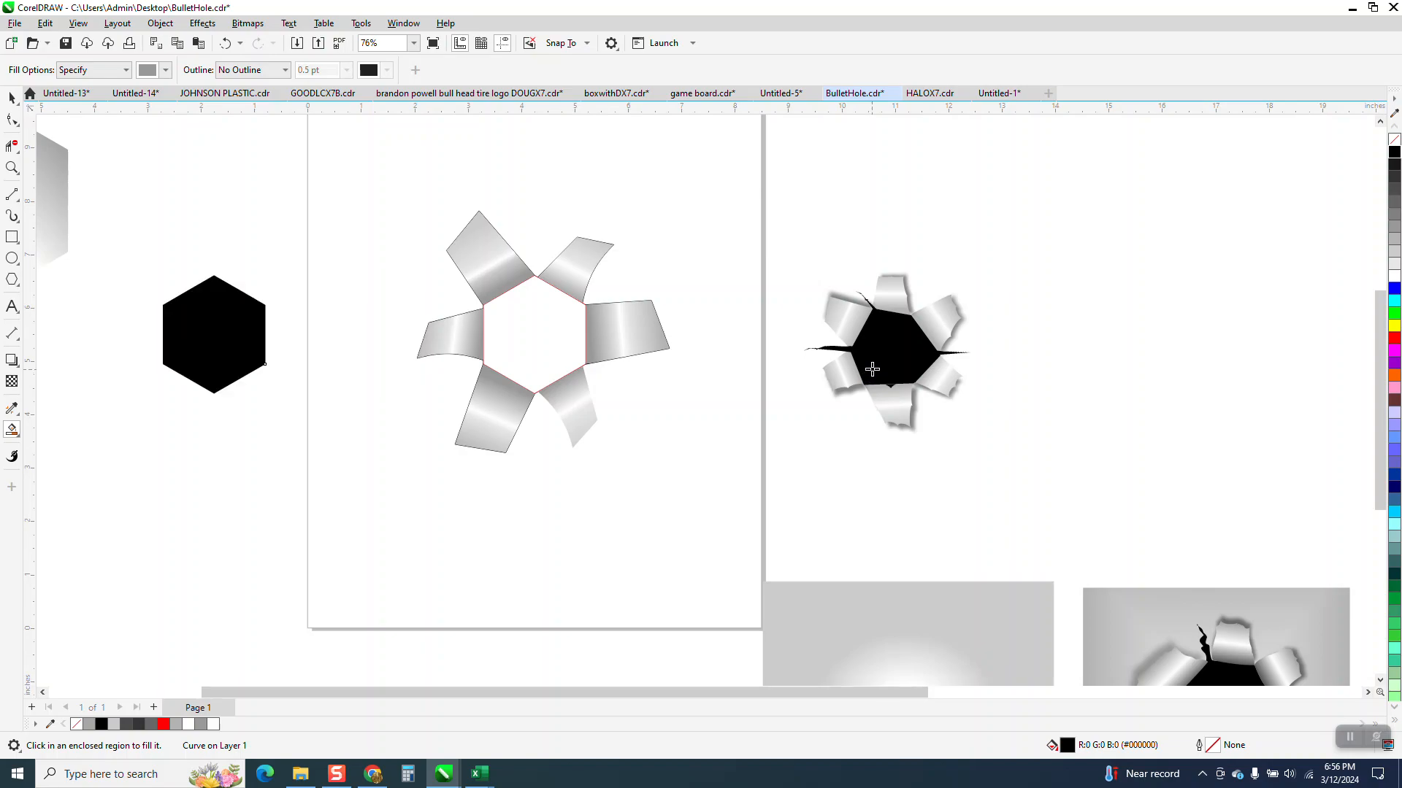
Step: Round the black hexagon's corners all around its edge using the Smooth tool with a 2.0" nib
click(16, 124)
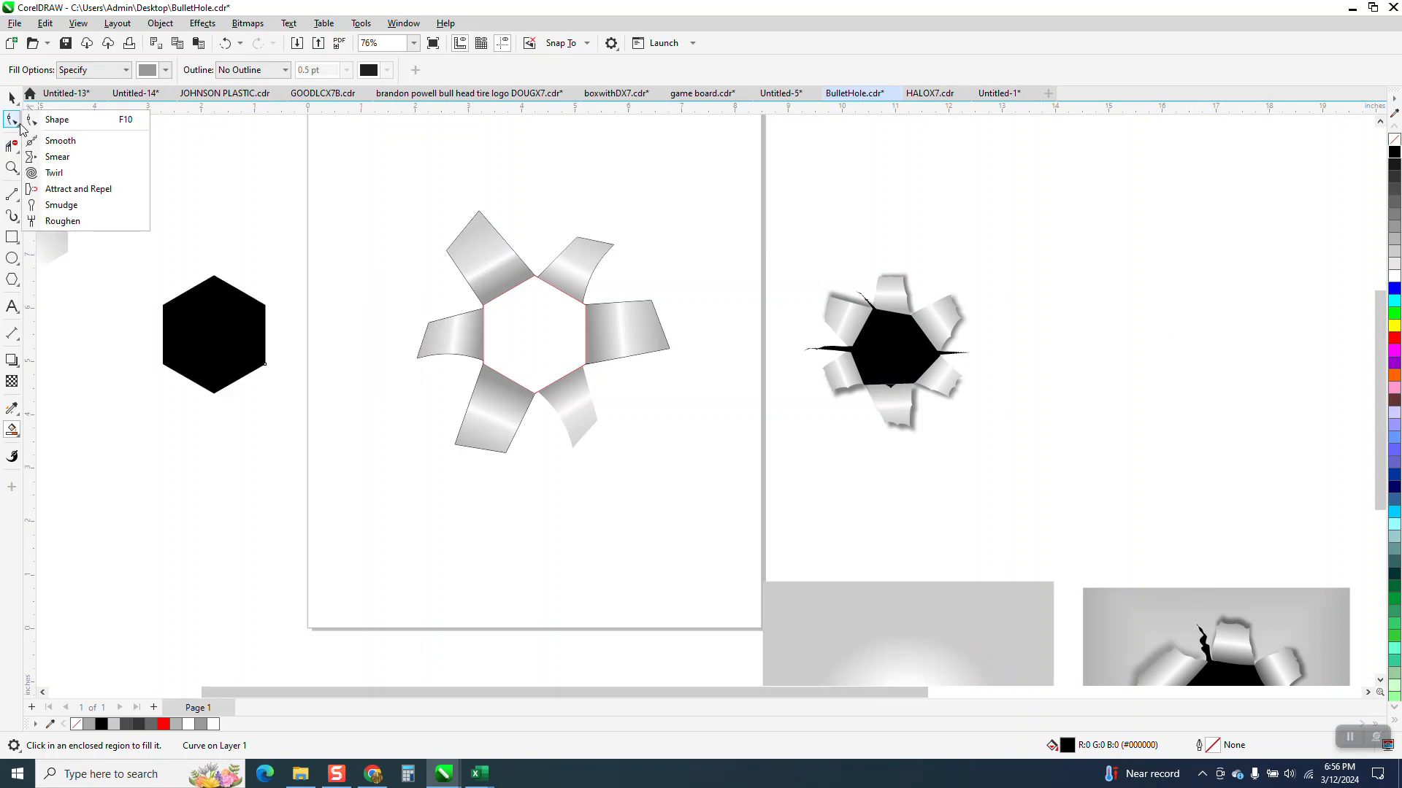
click(11, 167)
drag(95, 256, 408, 423)
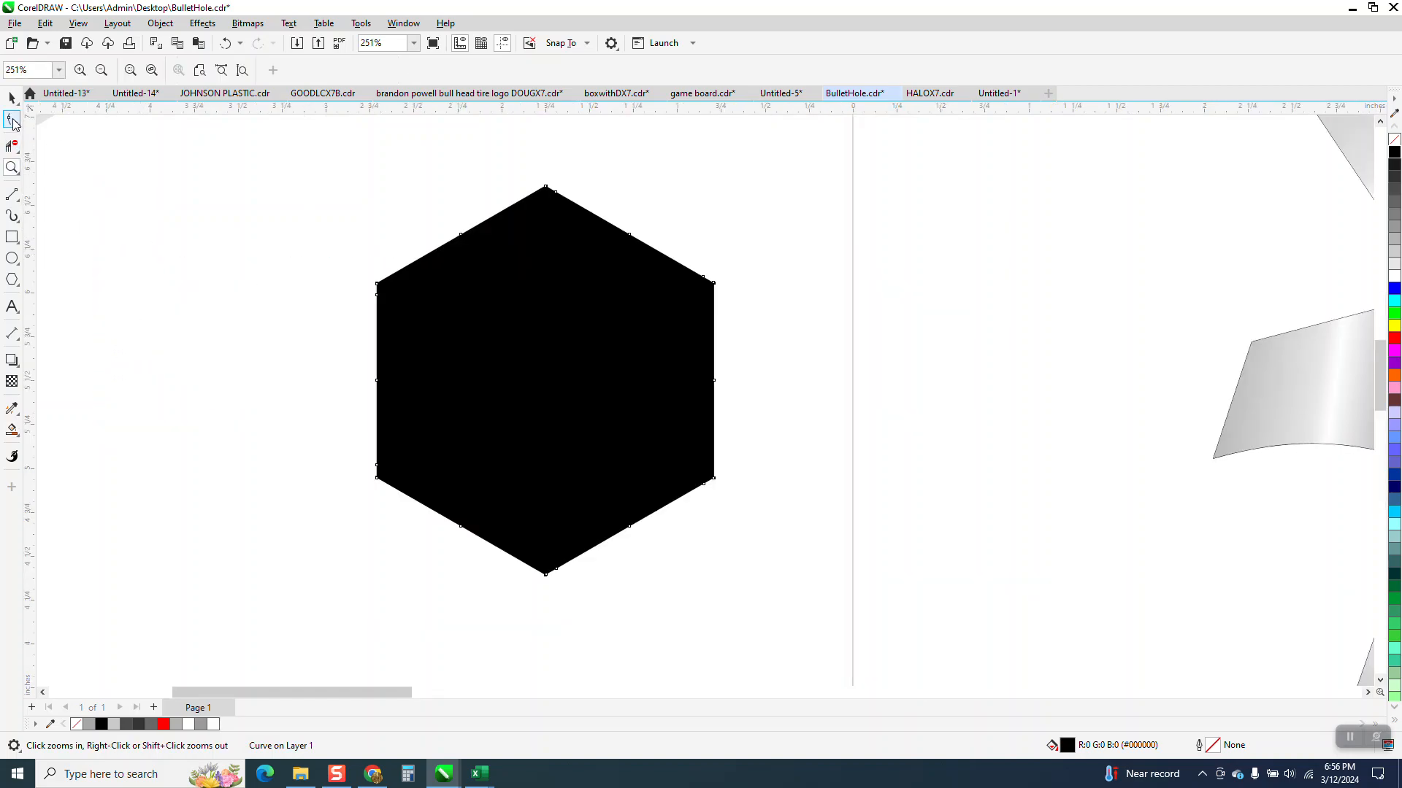
click(13, 121)
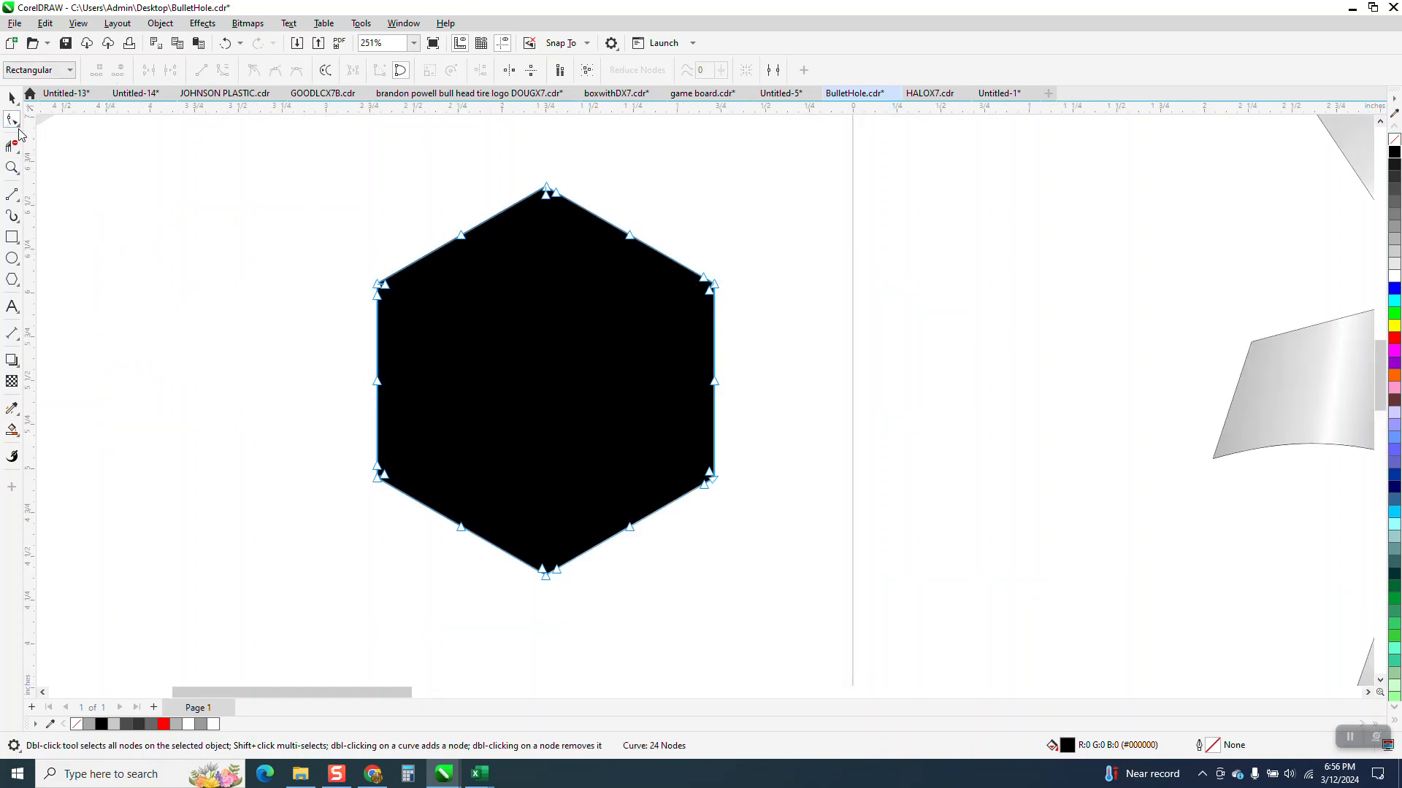
click(16, 124)
click(70, 141)
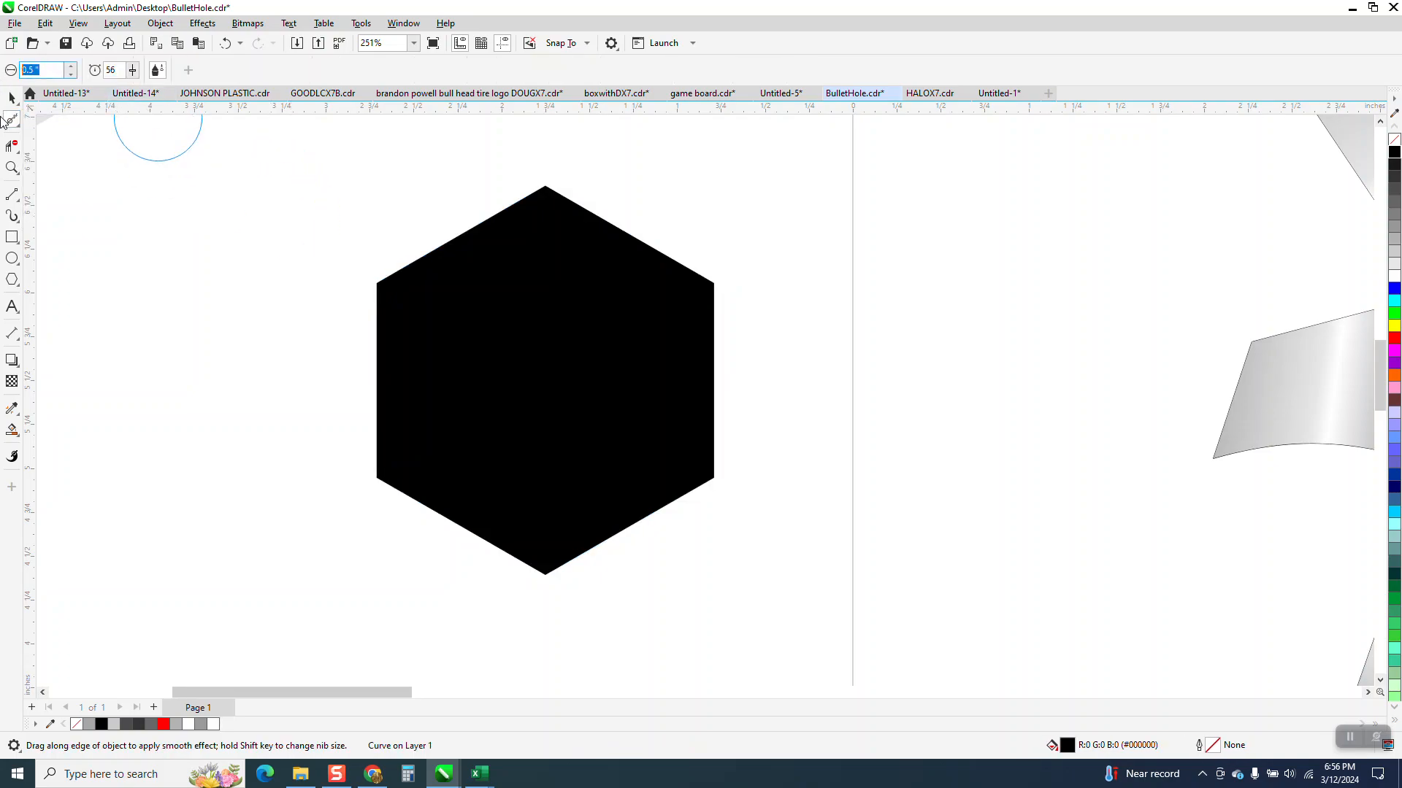
text(2)
key(Return)
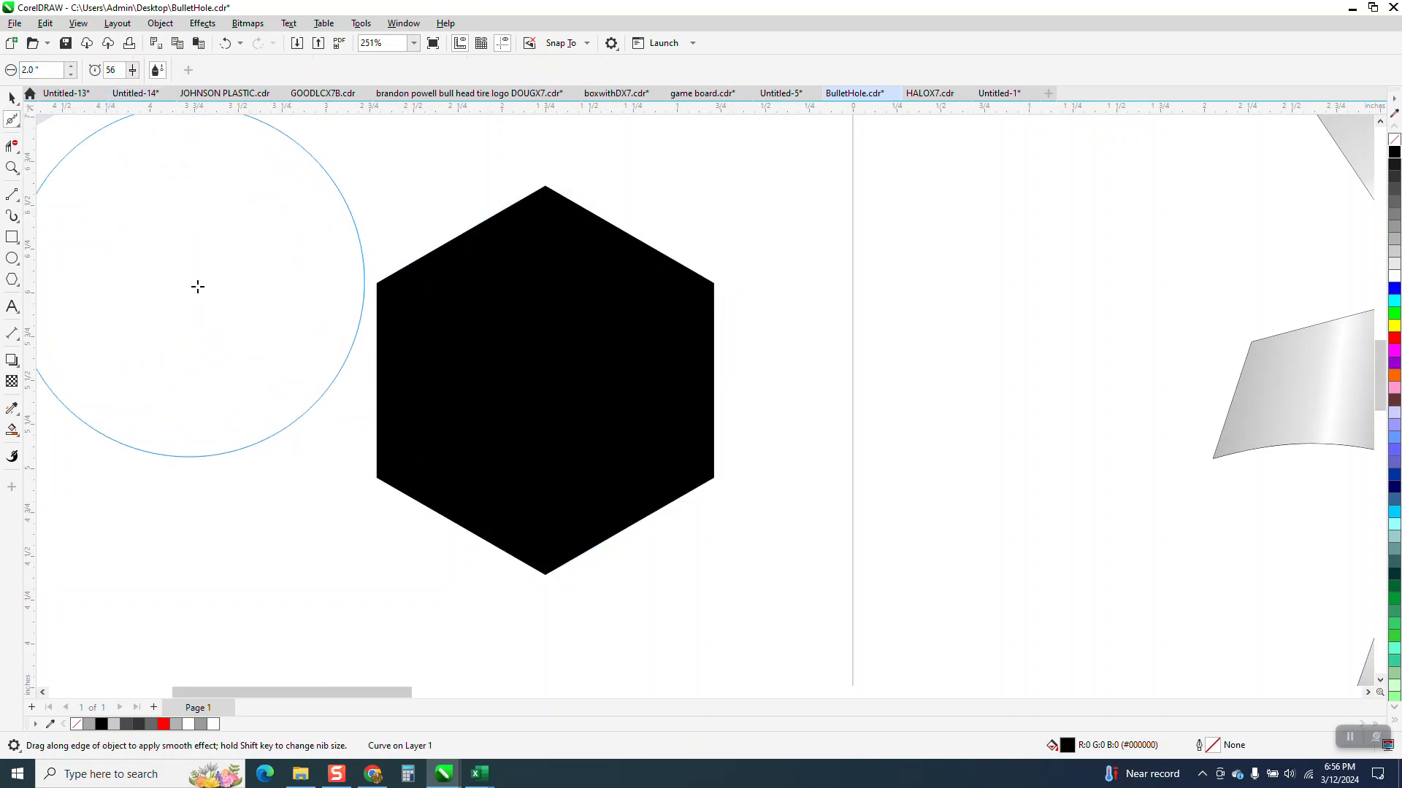
mouse_move(384, 307)
mouse_down()
mouse_move(410, 256)
mouse_move(566, 235)
mouse_move(657, 295)
mouse_move(681, 421)
mouse_move(706, 464)
mouse_move(560, 577)
mouse_move(358, 476)
mouse_move(343, 452)
mouse_up()
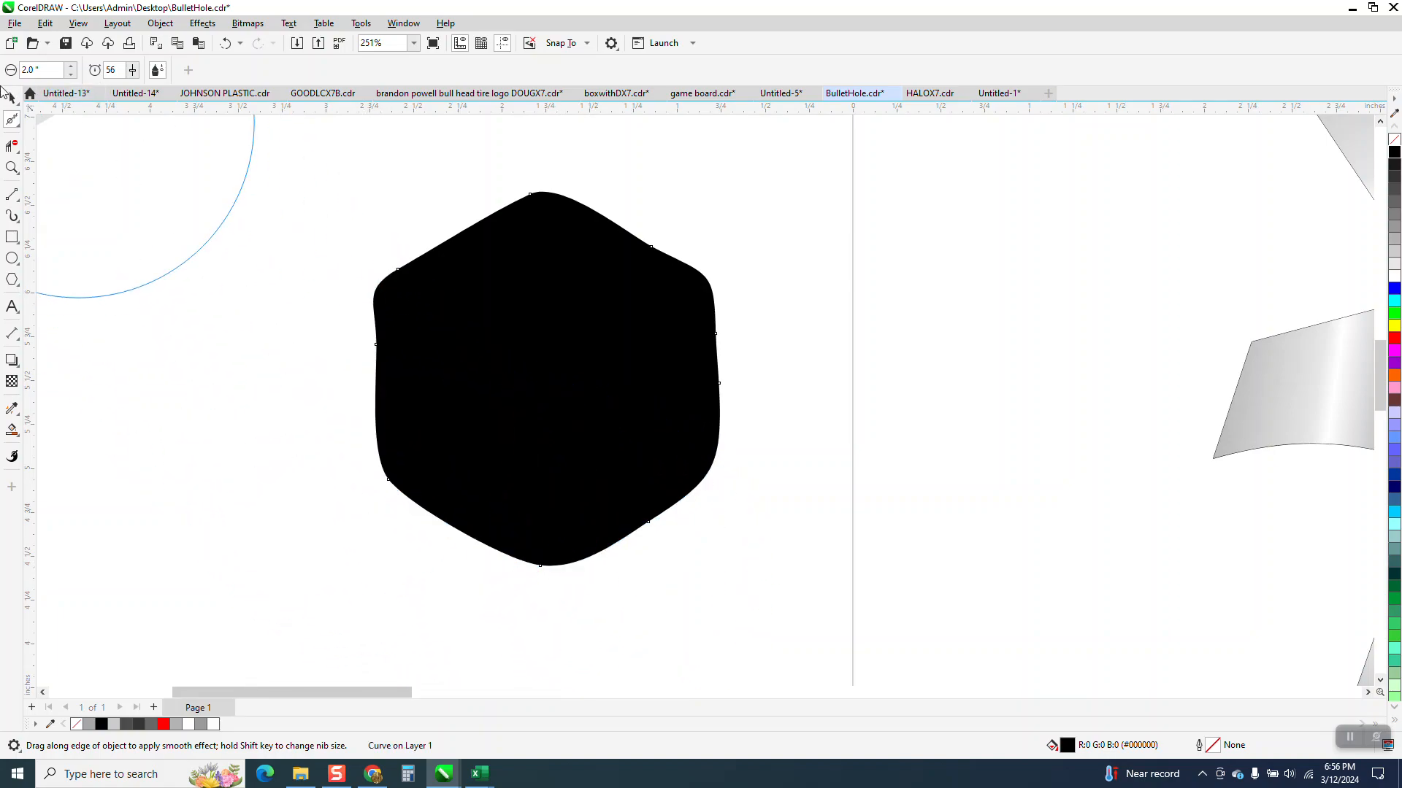
Step: Move the smoothed black shape back right into the center of the six flaps
click(11, 97)
scroll(270, 467, down, 3)
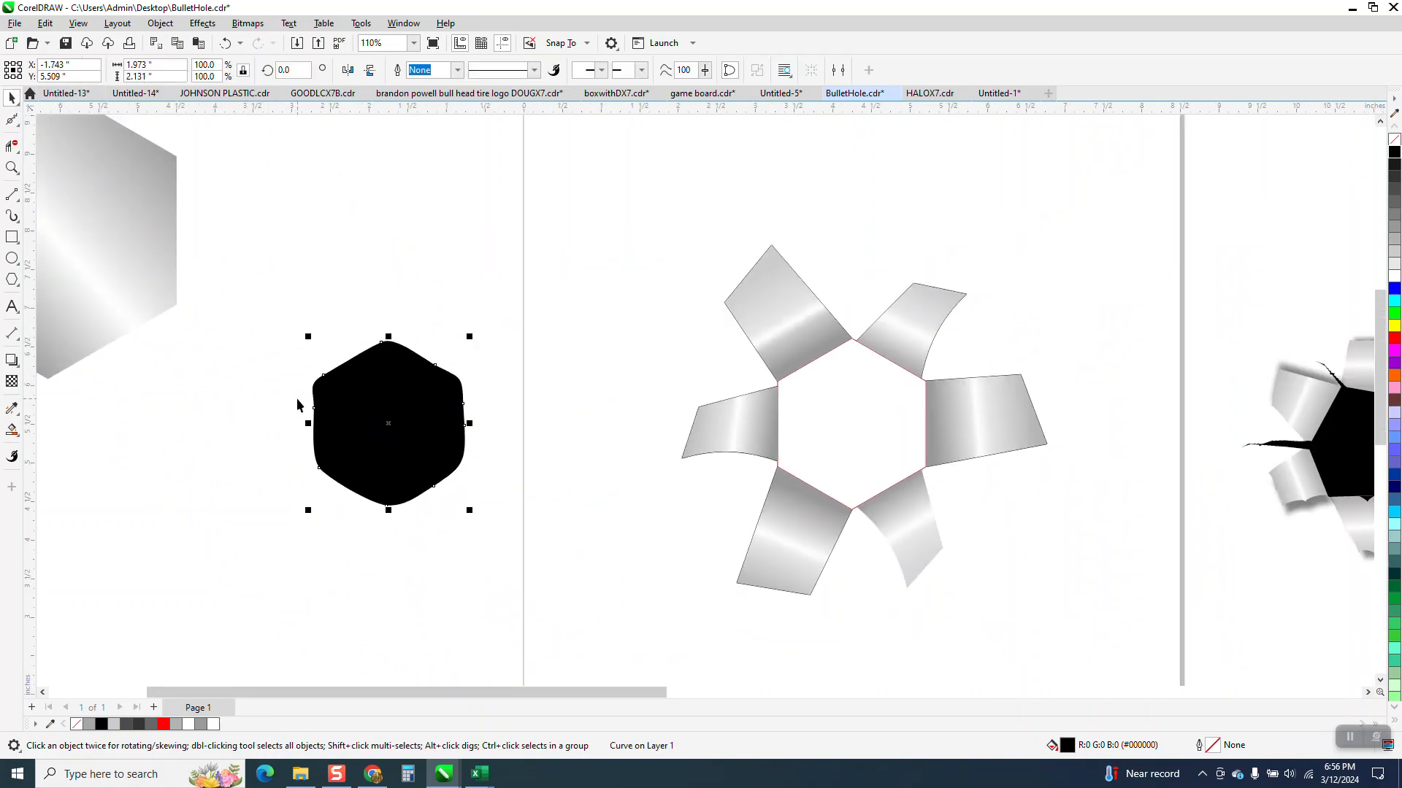
key(shift+Right)
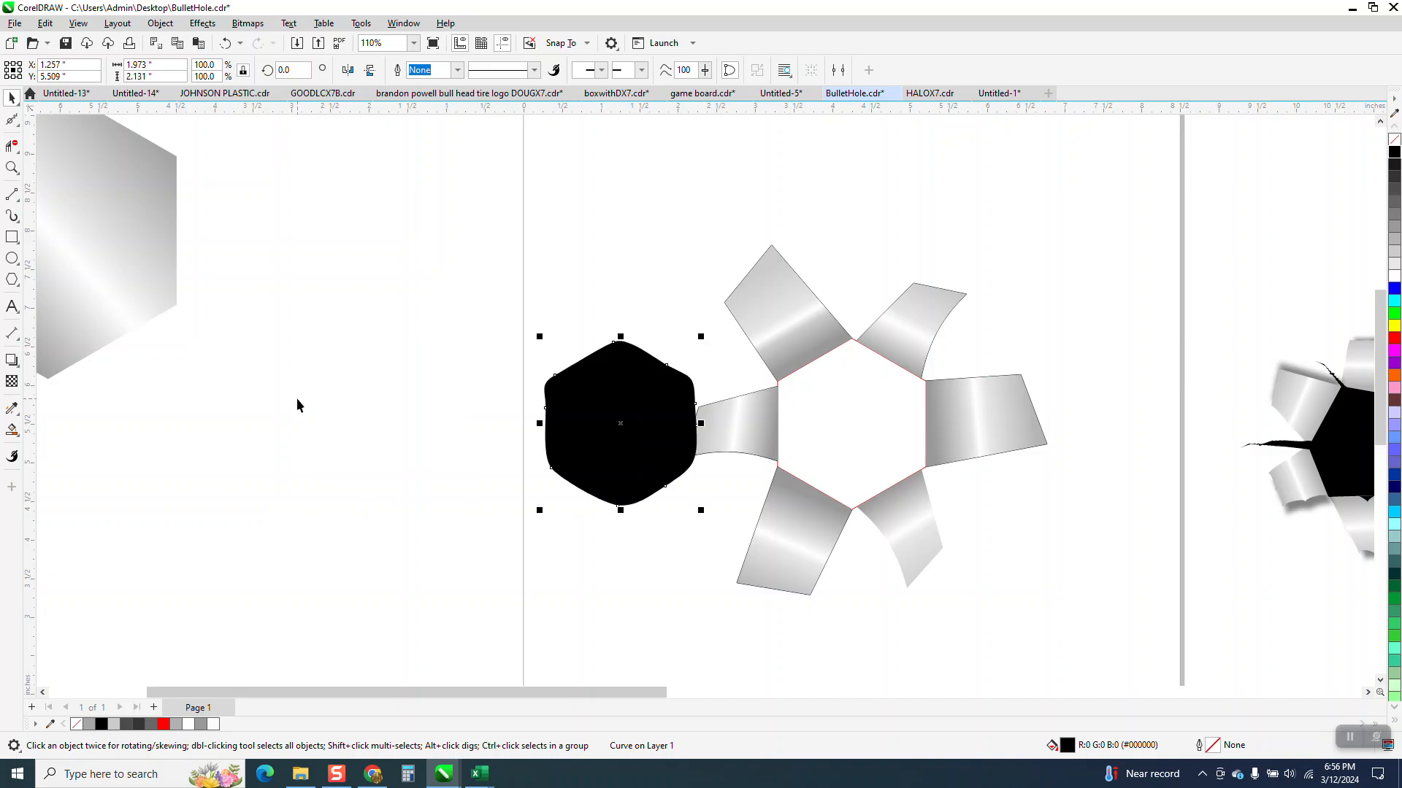
key(shift+Right)
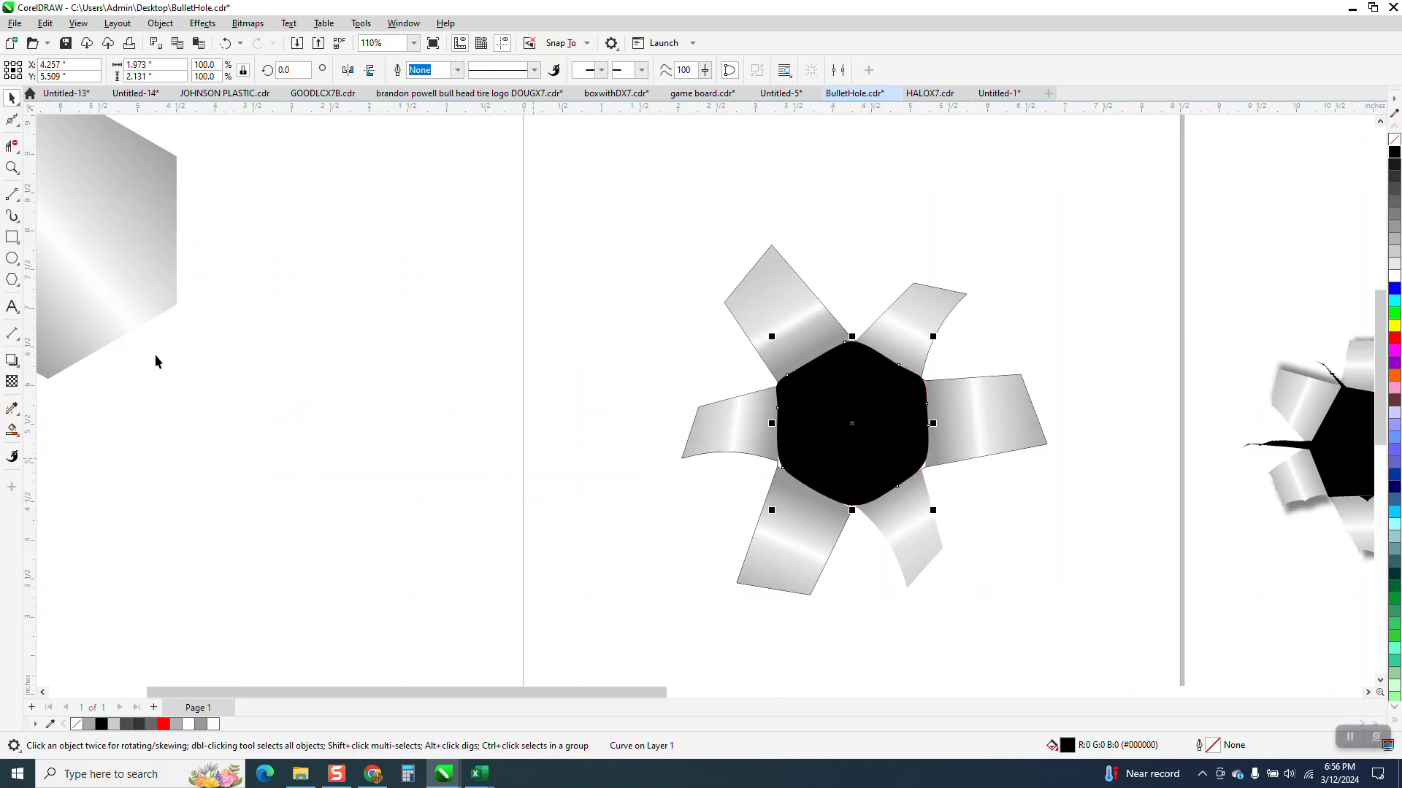
Step: Try enlarging the black center shape to about 107% from its center, and scale it back to about 100%
click(11, 172)
drag(705, 403, 1155, 604)
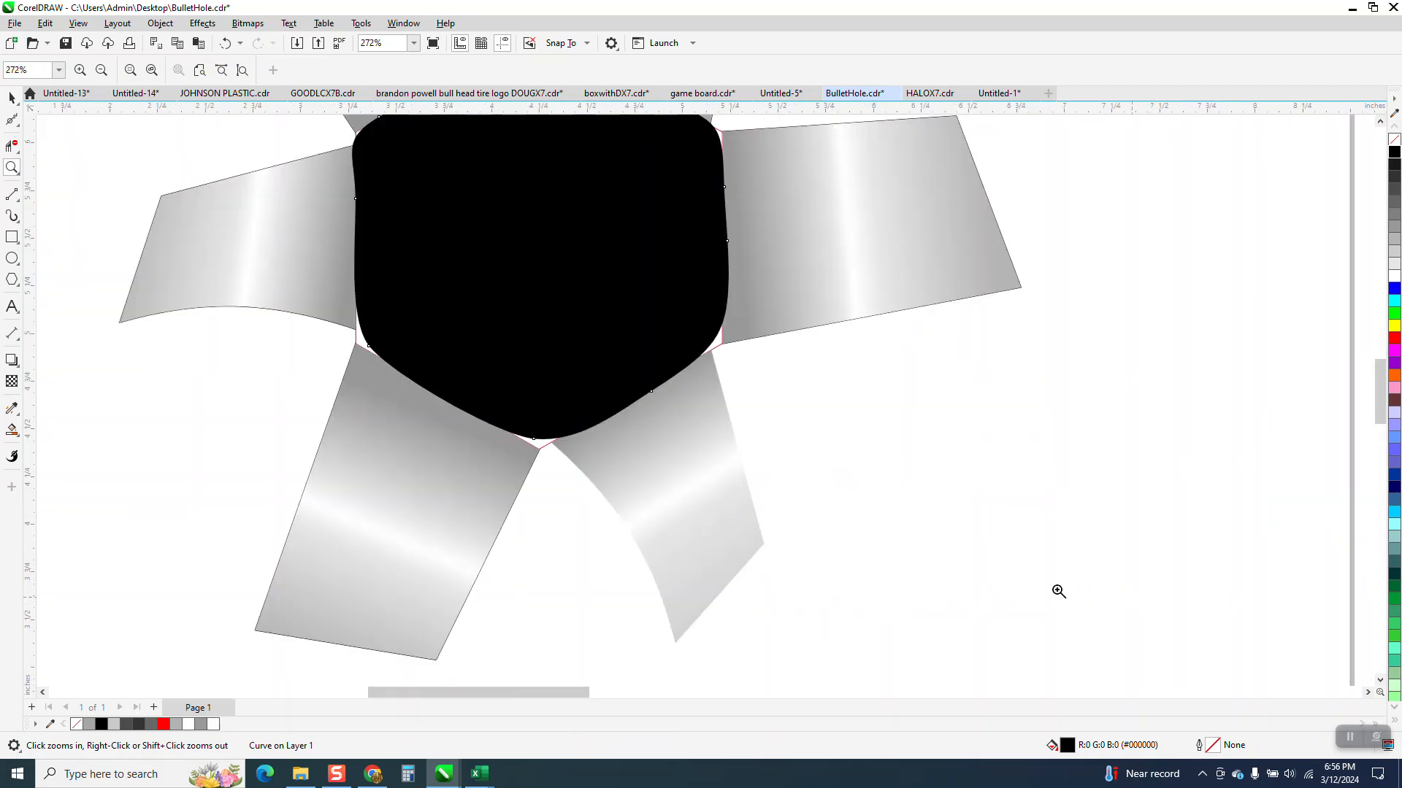
click(12, 98)
click(611, 297)
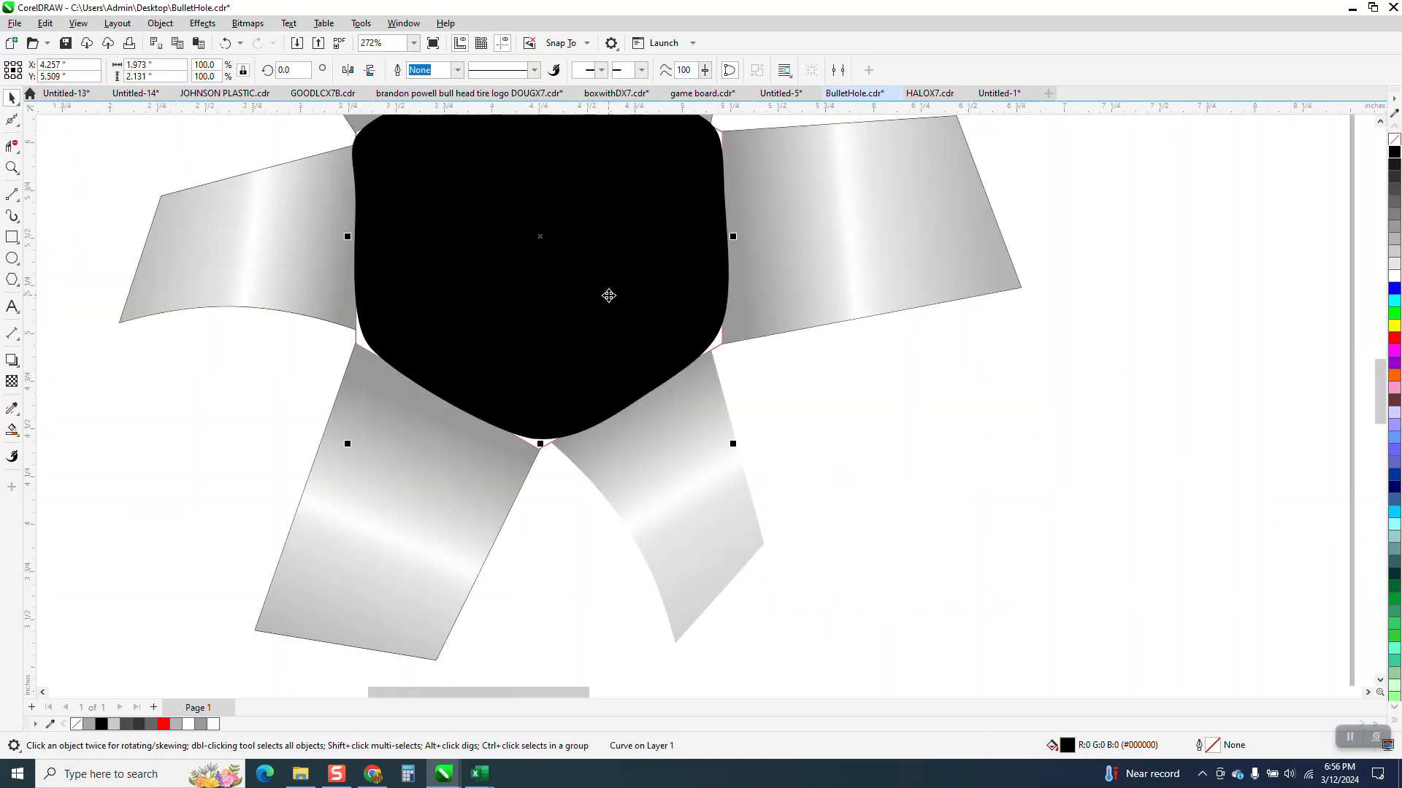
shift+click(739, 454)
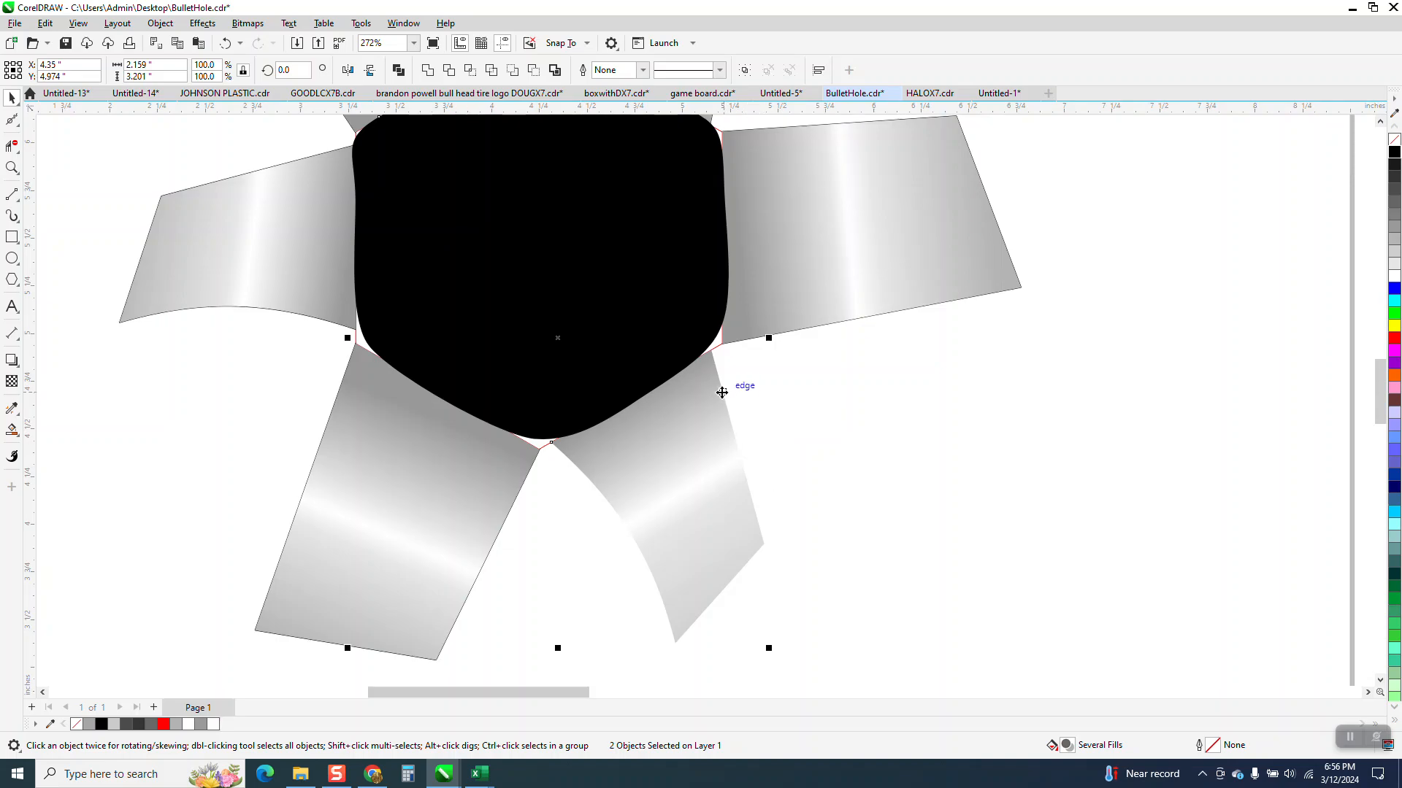
scroll(721, 392, down, 2)
click(580, 308)
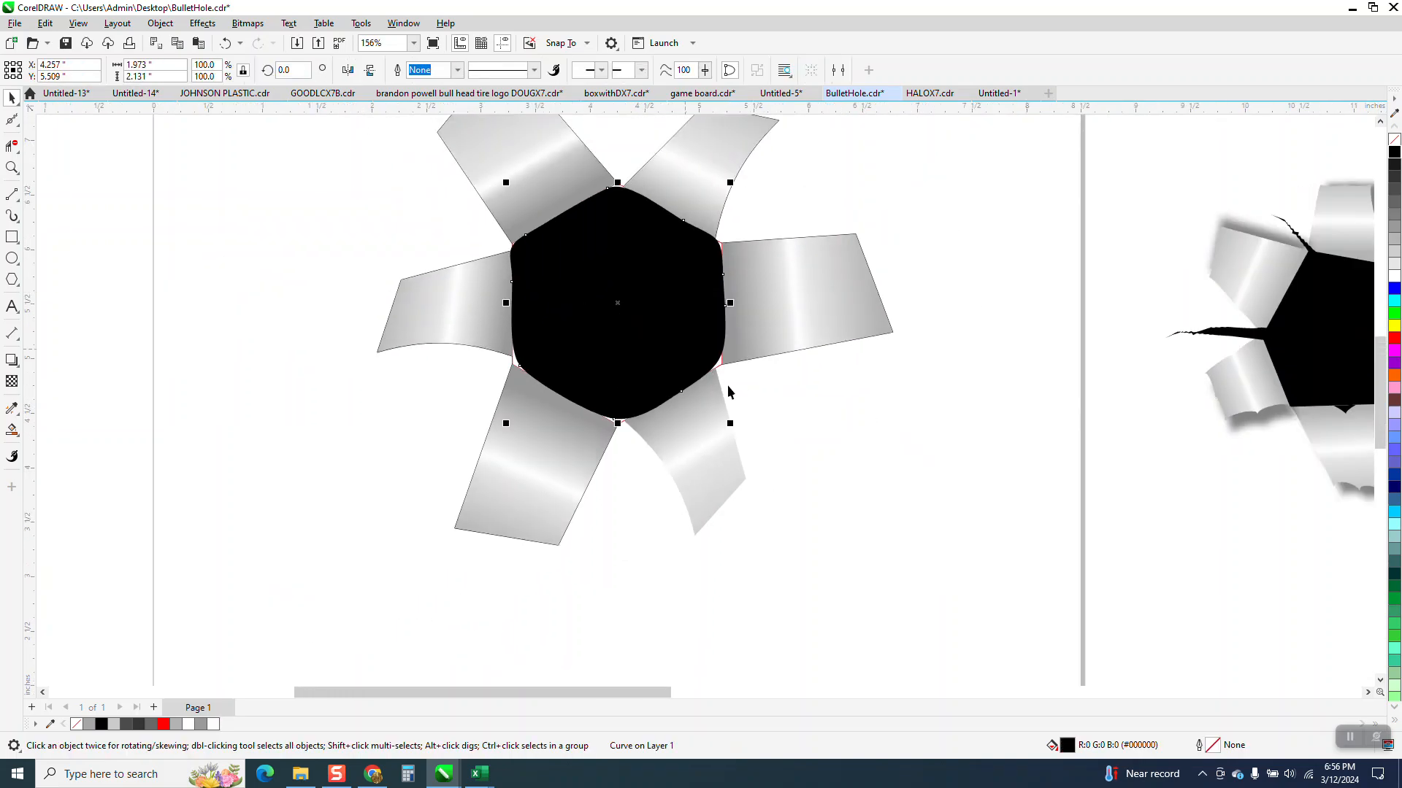
drag(730, 424, 742, 436)
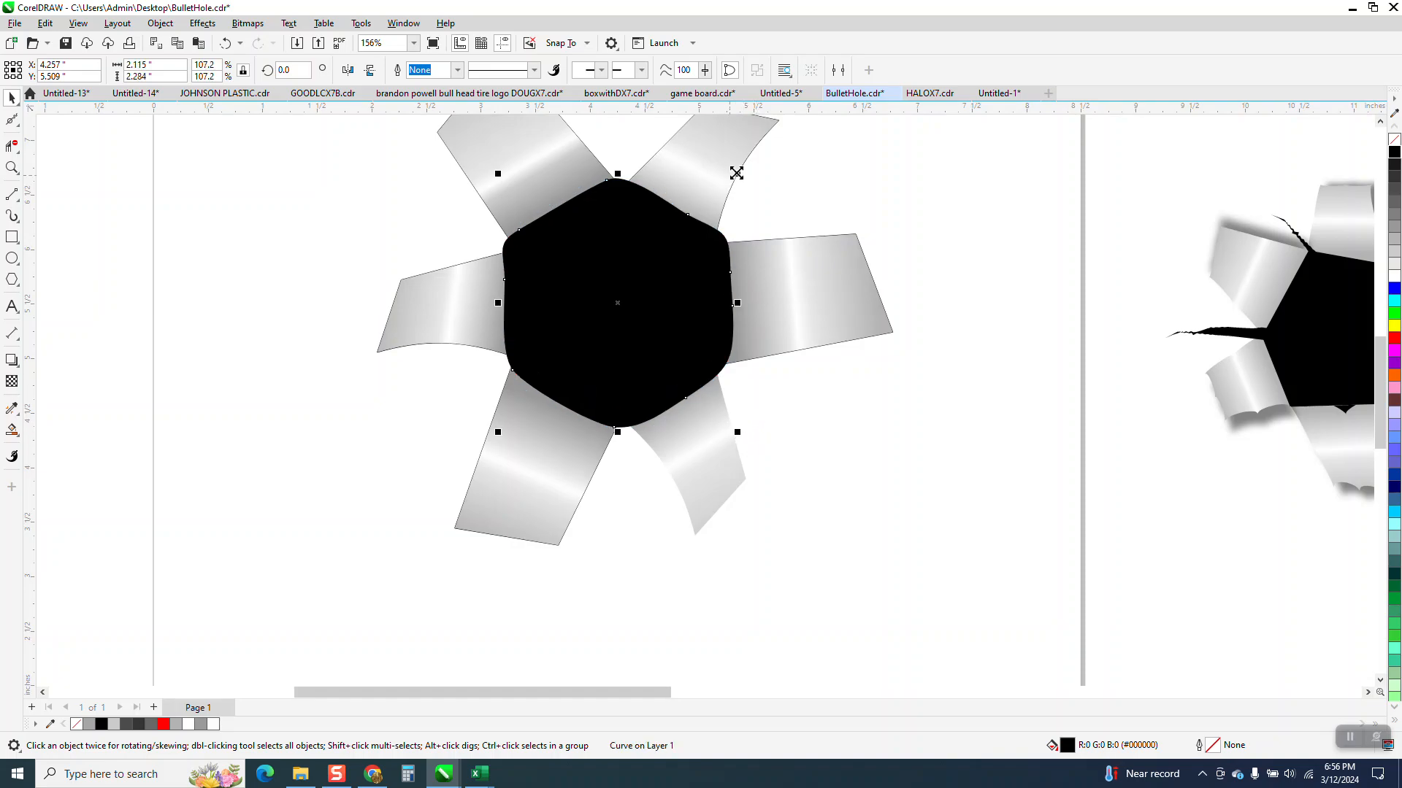
drag(739, 170, 733, 178)
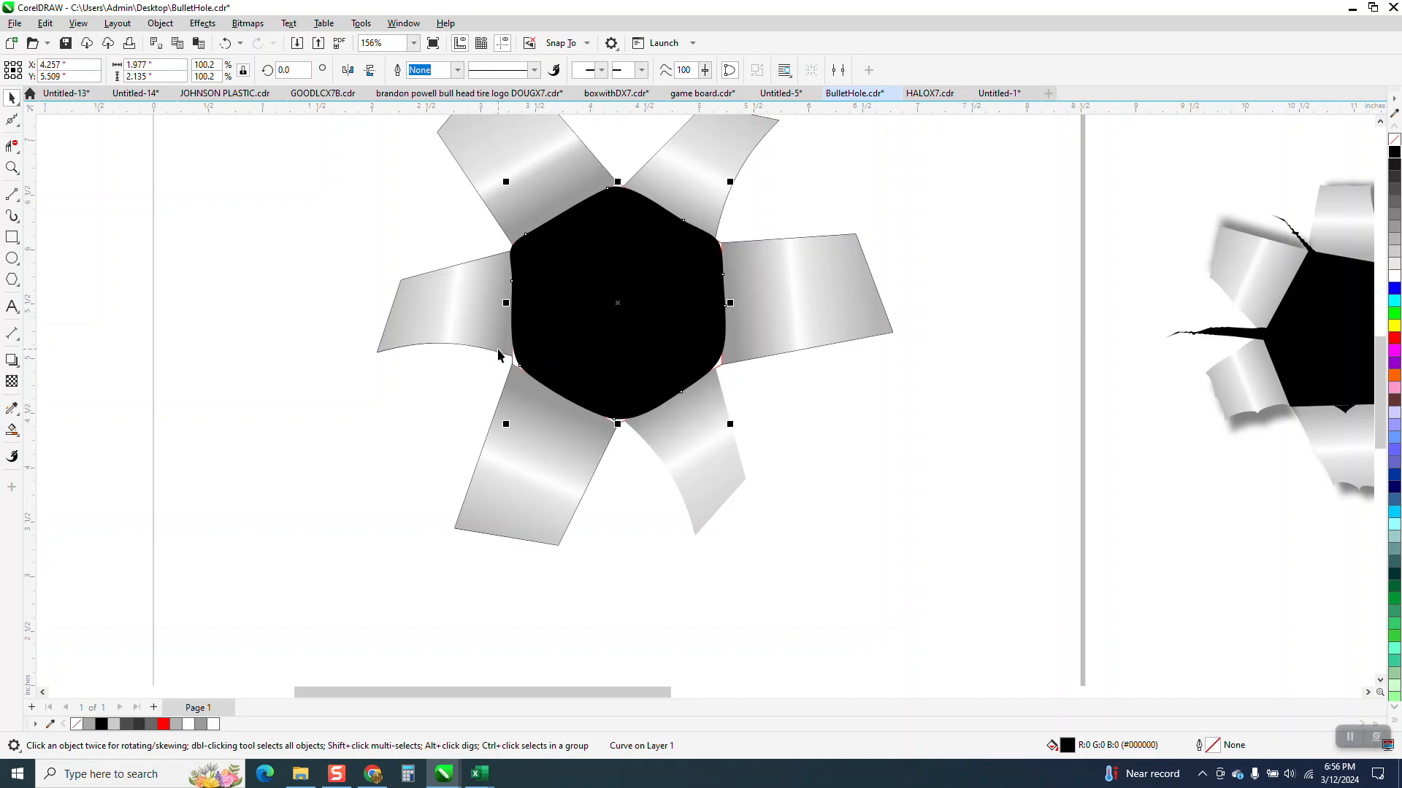
Step: Remove the outlines from all objects of the bullet hole graphic, including the flaps and the hexagon
scroll(536, 387, down, 2)
drag(401, 145, 775, 495)
right_click(1394, 146)
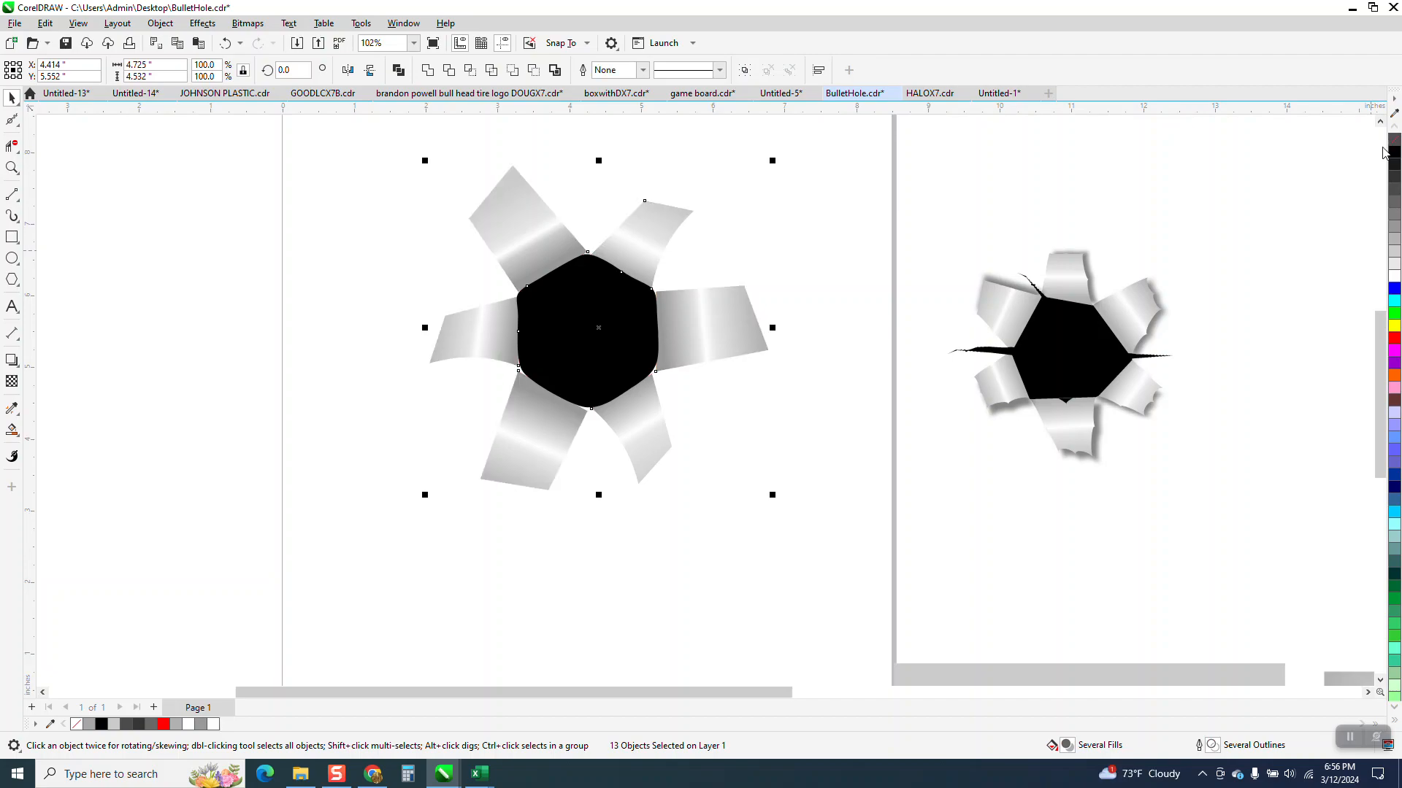
Step: Reshape the lower-left flap by pulling its two inner corner nodes toward the edge of the black shape
click(12, 167)
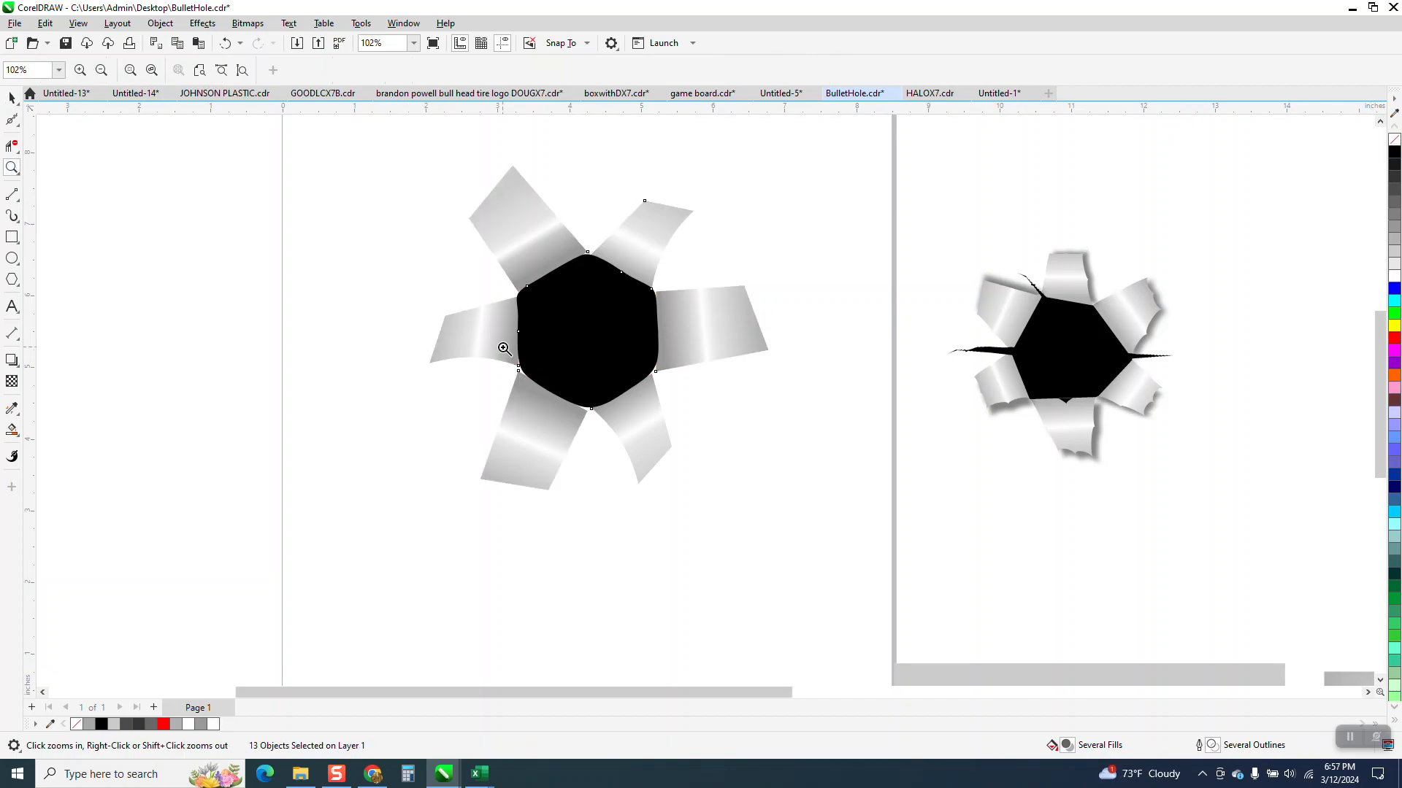
drag(463, 334, 738, 463)
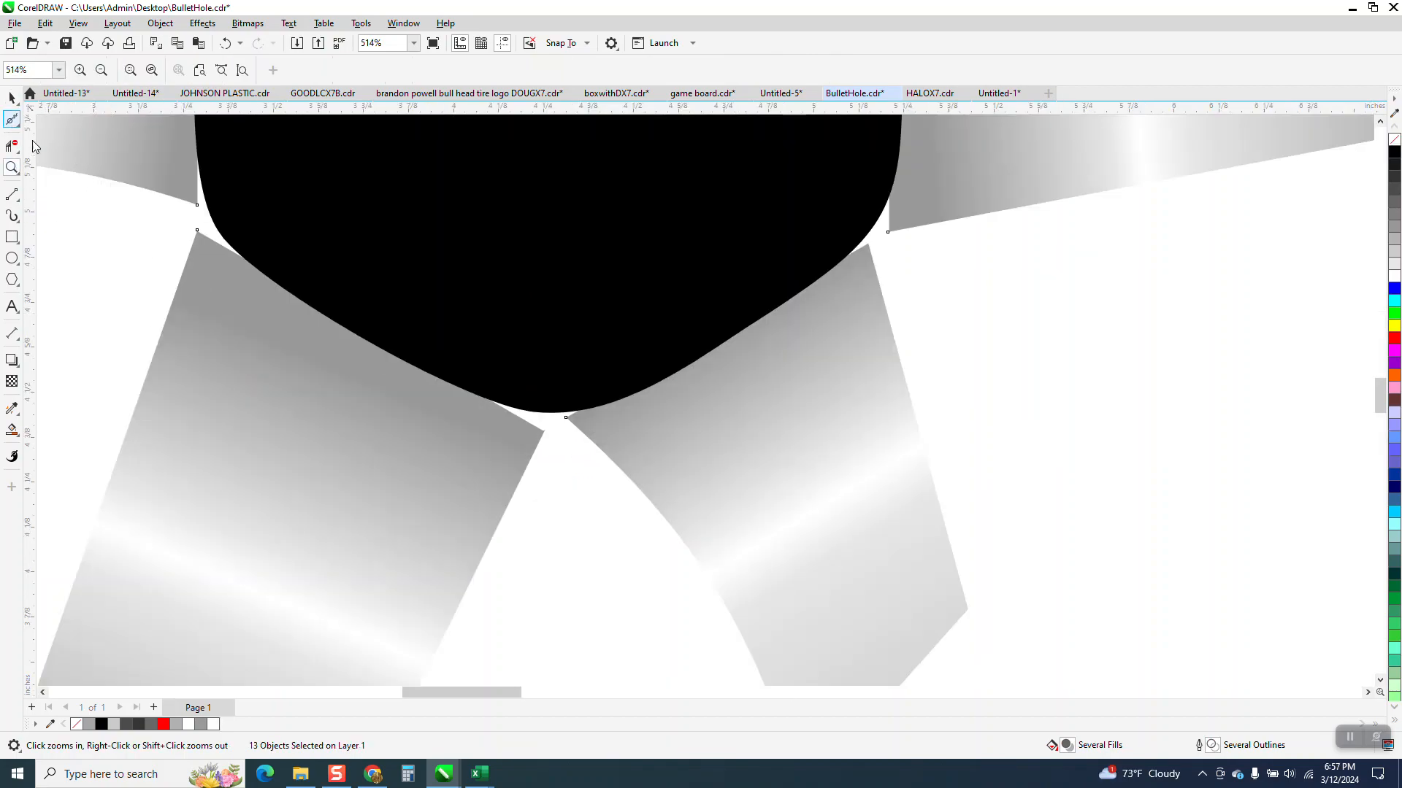
click(18, 126)
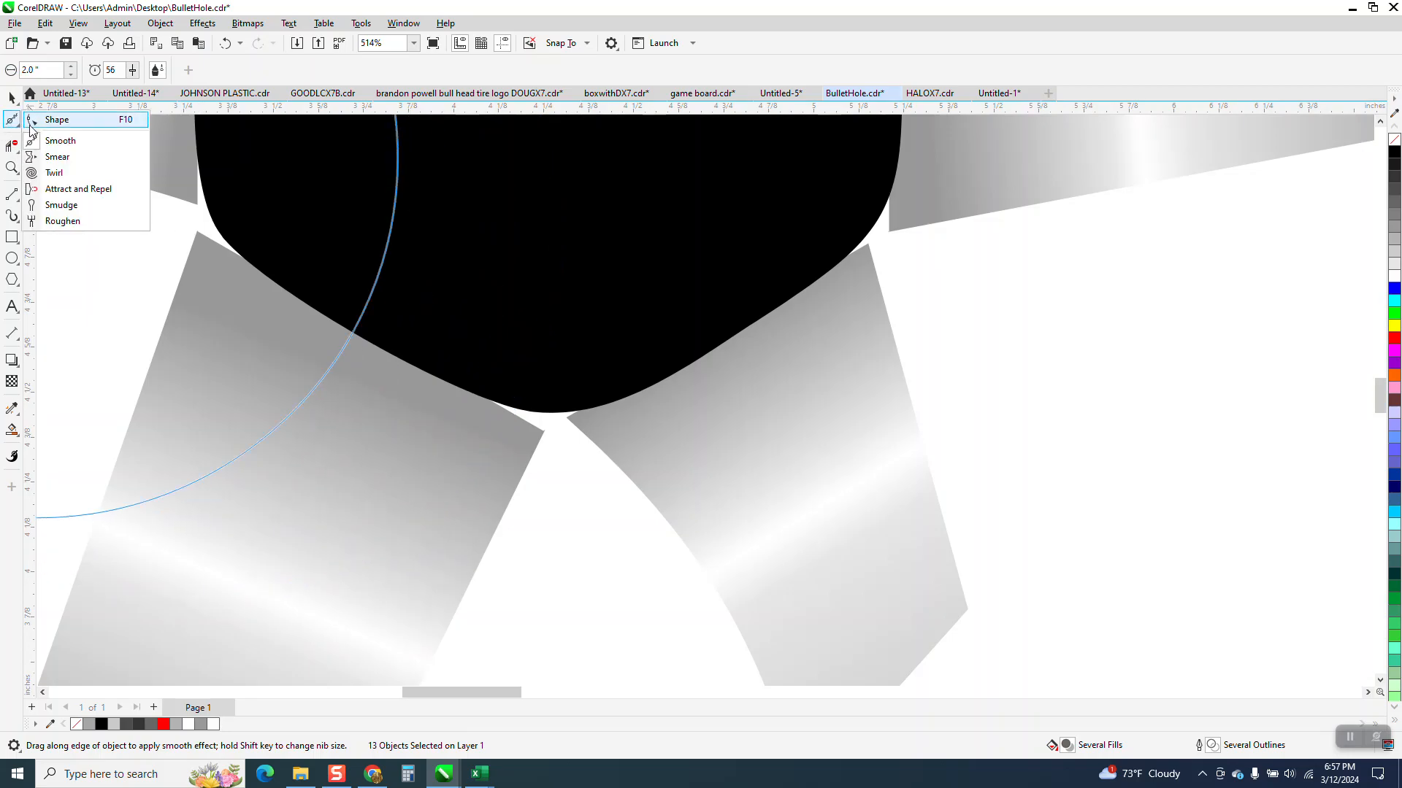
click(57, 120)
click(207, 241)
drag(197, 232, 212, 219)
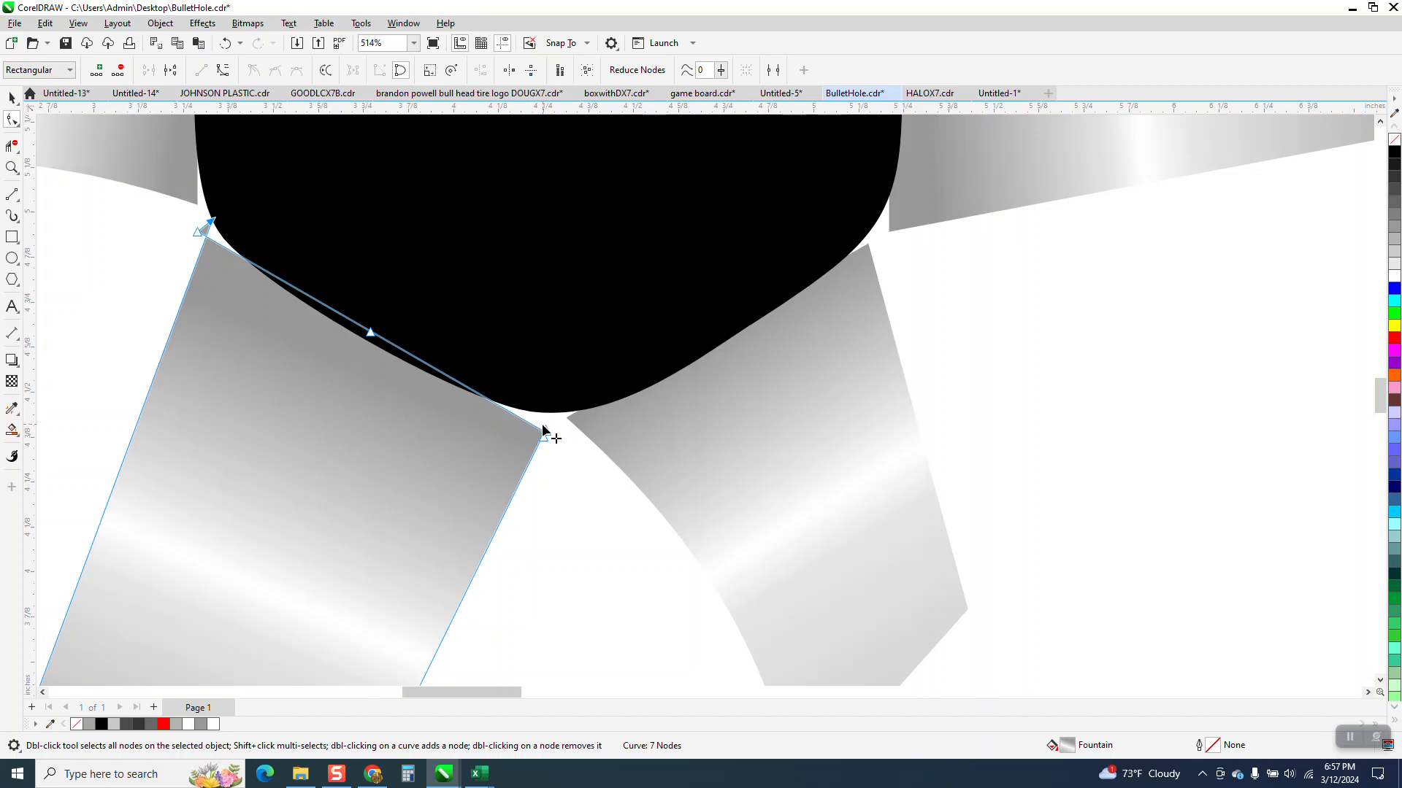
drag(546, 433, 562, 405)
Step: Tuck the inner corner nodes of the lower-right flap and the right flap's lower inner corner under the black shape
click(574, 421)
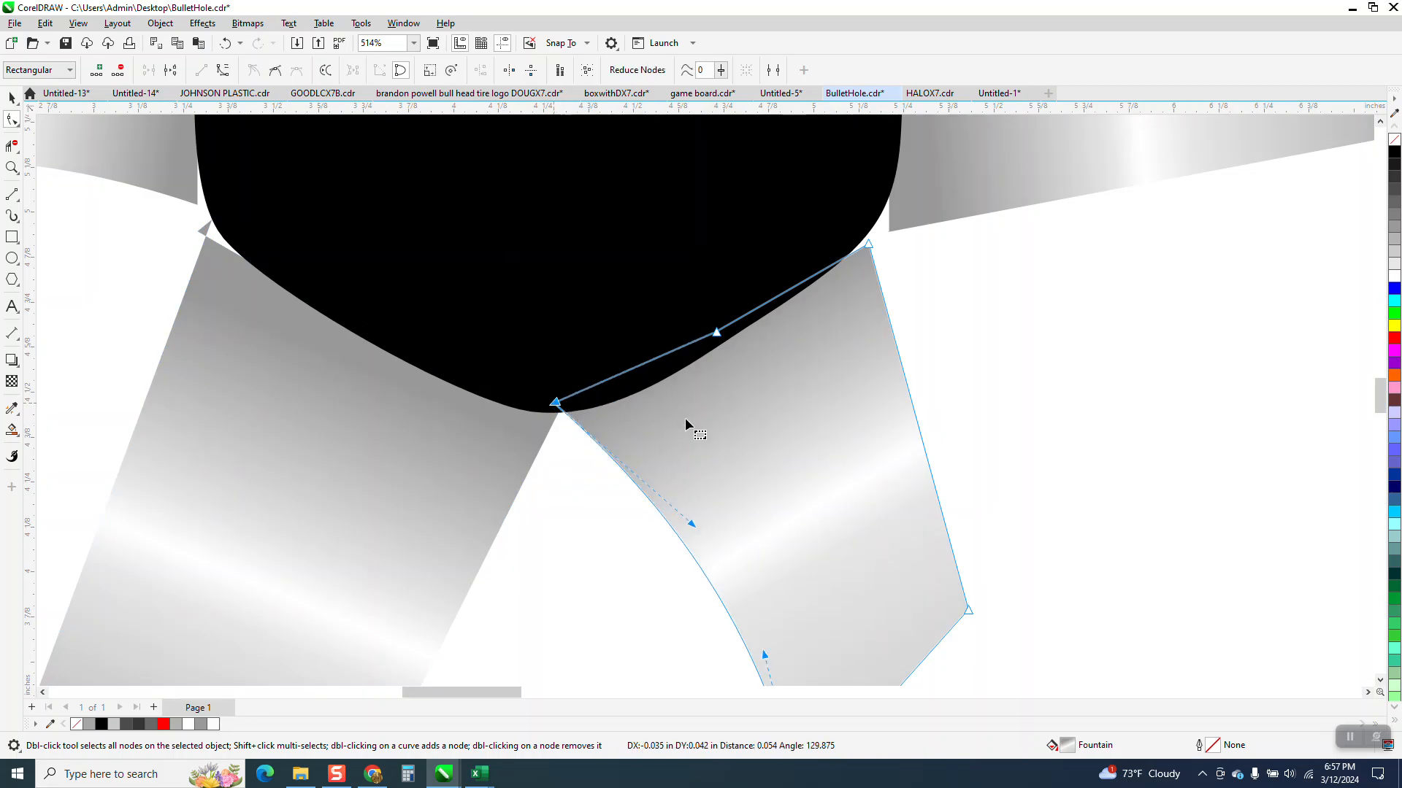
scroll(642, 460, down, 2)
drag(788, 326, 781, 321)
click(803, 310)
drag(802, 312, 765, 303)
scroll(818, 377, down, 2)
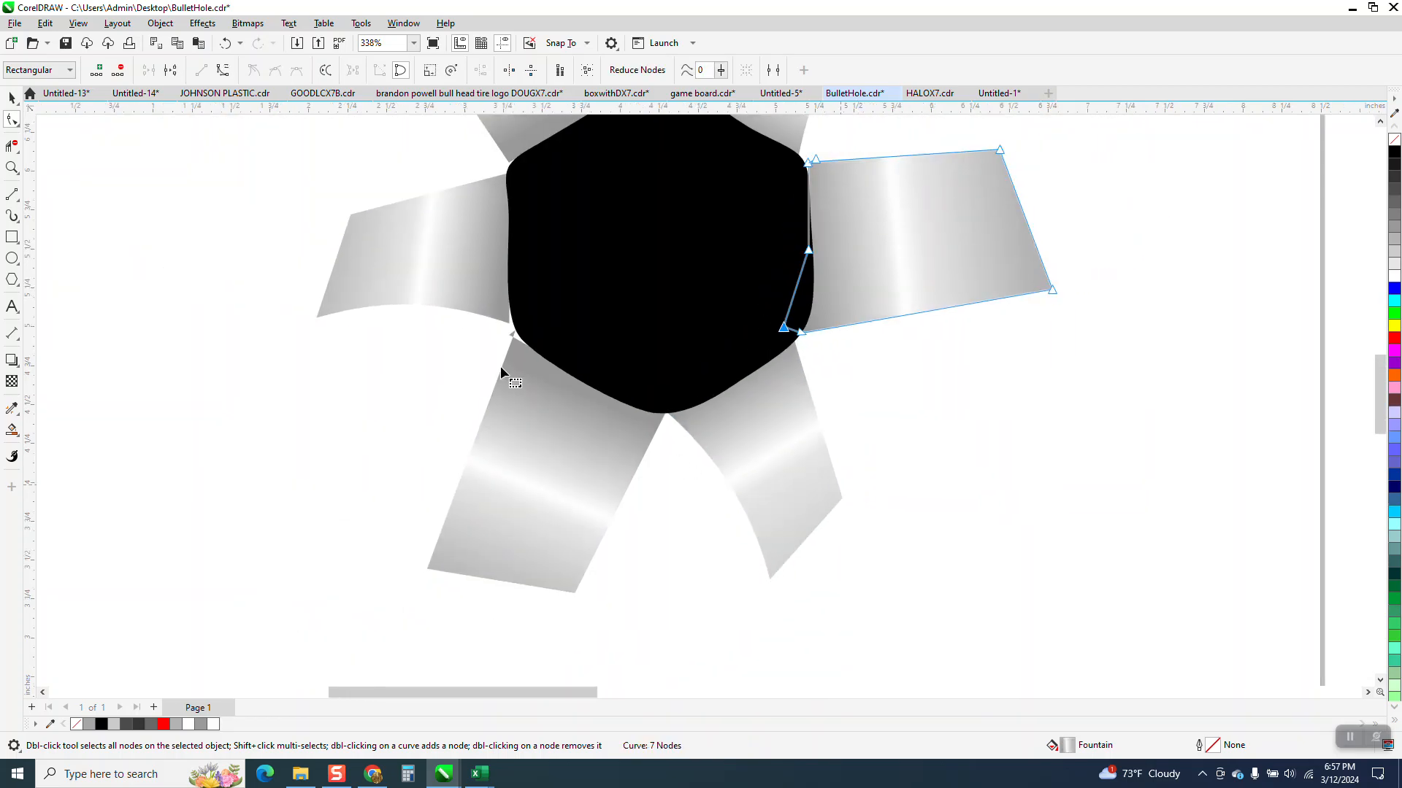
Step: Tuck the lower-left flap's stray corner node and the left flap's lower inner corner under the black shape
click(11, 167)
drag(417, 297, 606, 406)
click(12, 120)
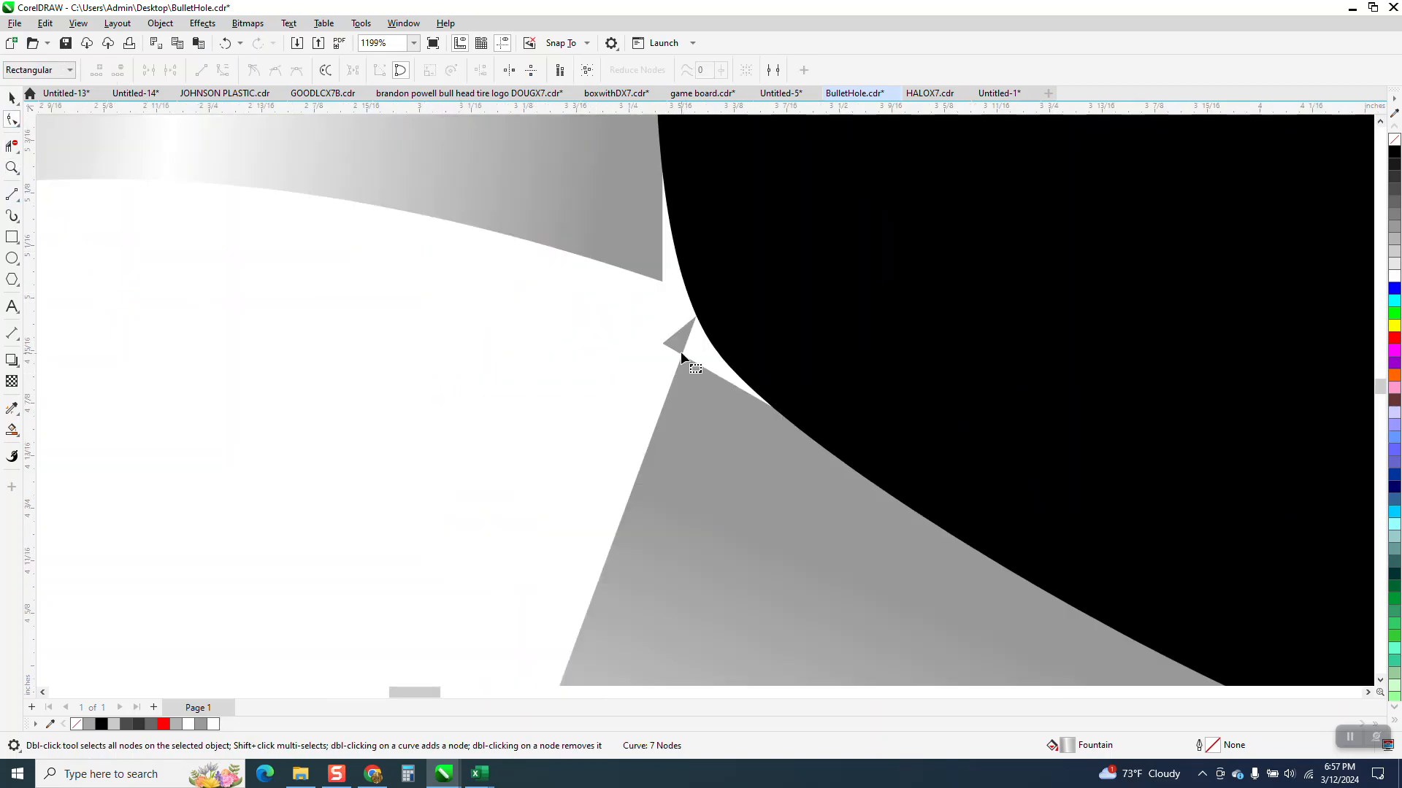
drag(663, 343, 690, 284)
click(663, 282)
scroll(594, 514, down, 3)
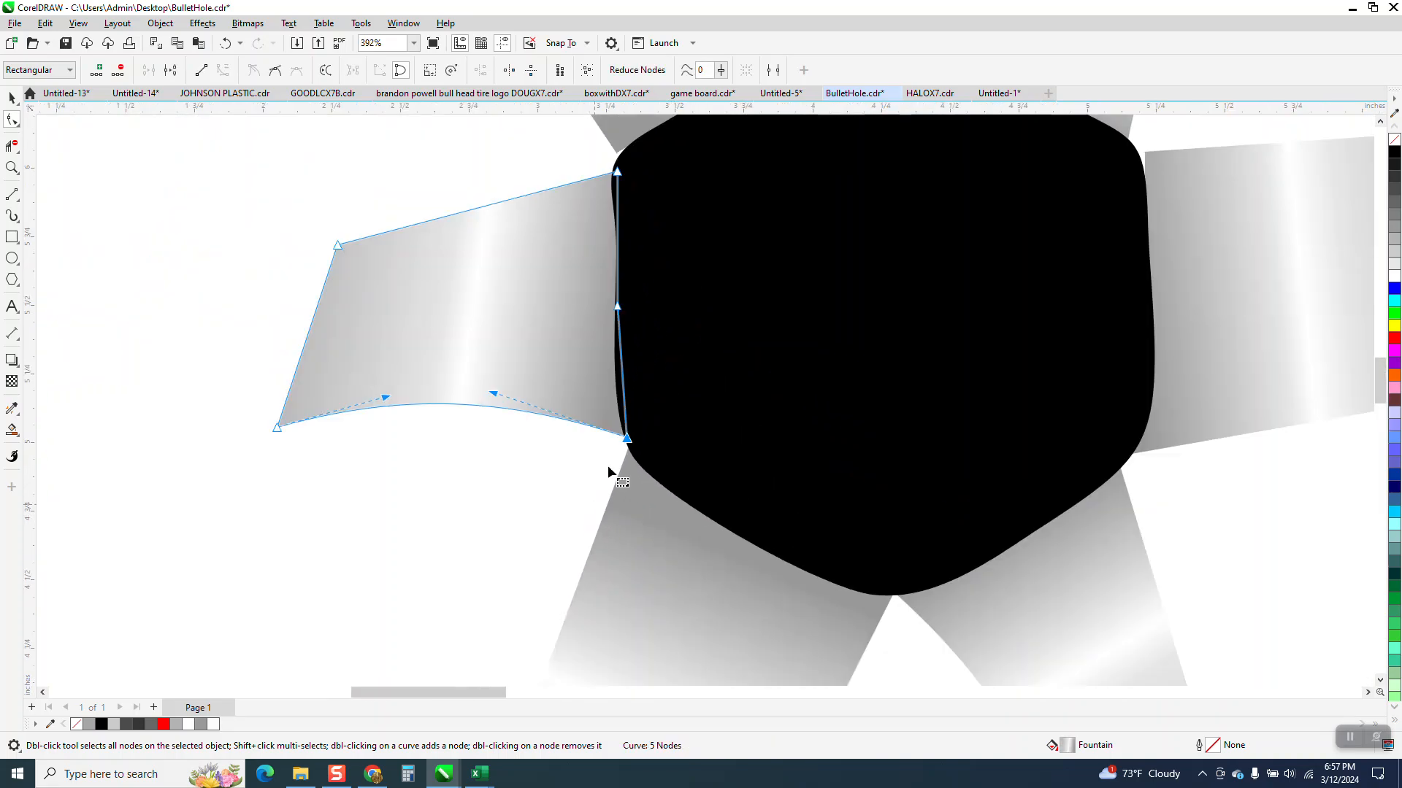
Step: Tuck the upper-left flap's lower inner corner node under the edge of the black shape
click(17, 170)
drag(616, 138, 730, 228)
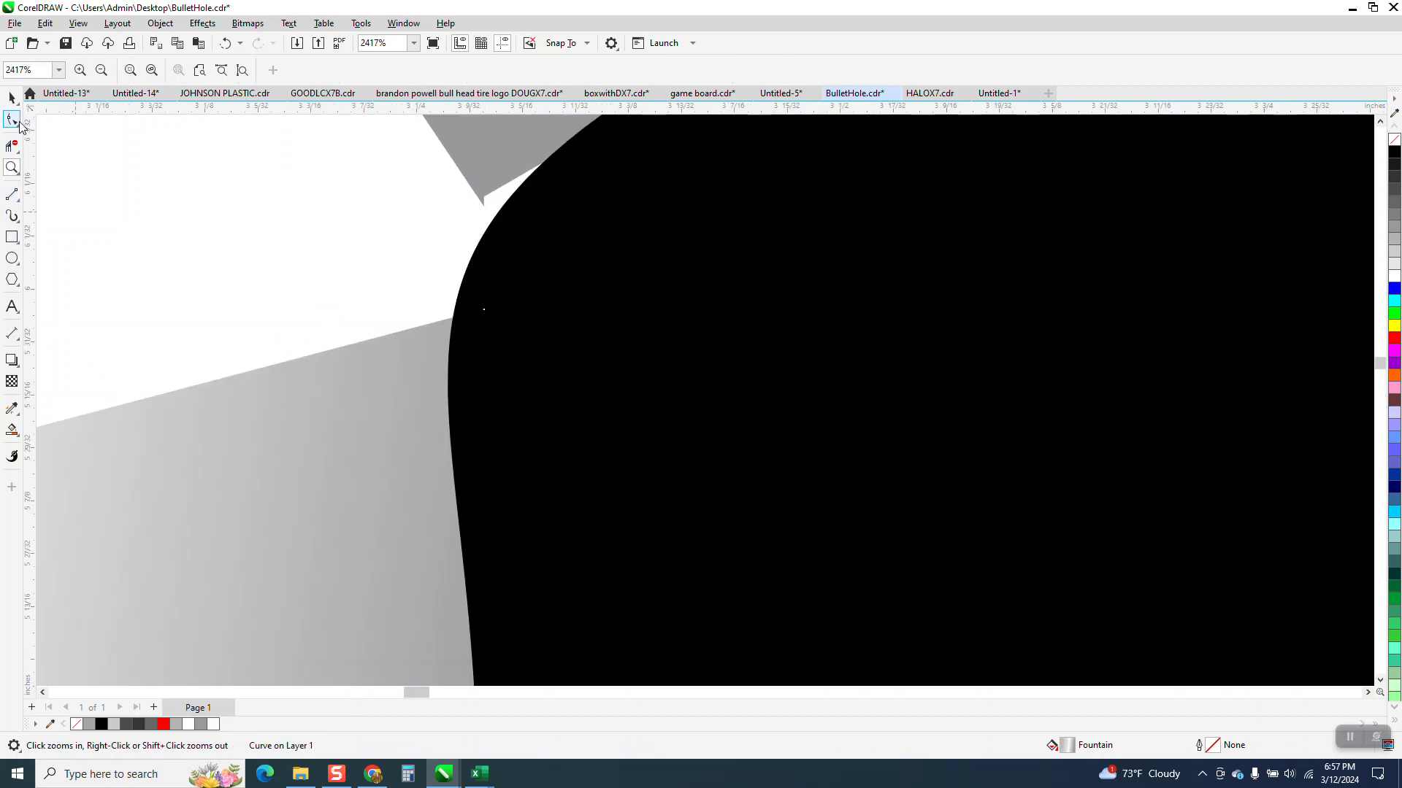
click(16, 122)
click(481, 197)
drag(483, 199, 511, 224)
scroll(440, 401, down, 1)
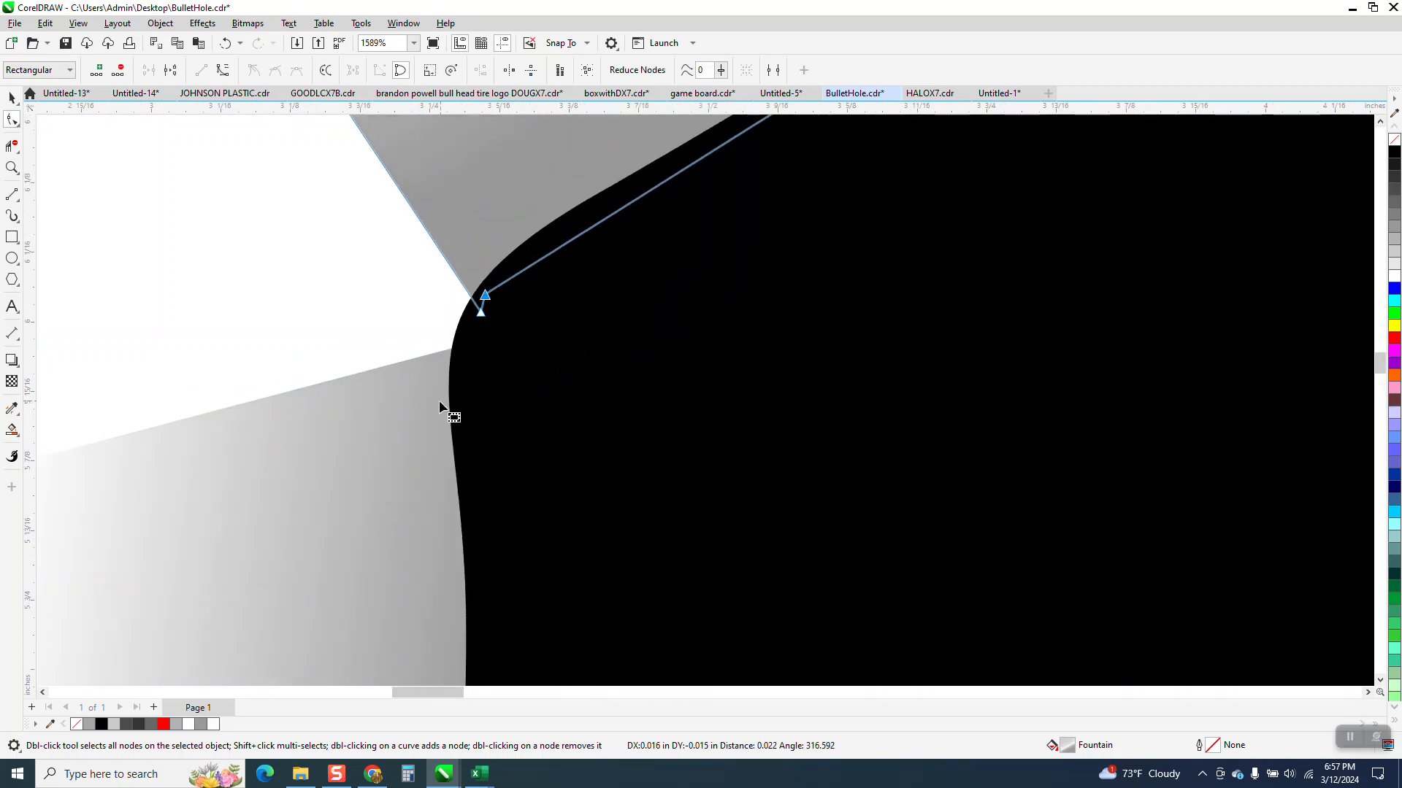
Step: Tuck the inner corner nodes where the two upper flaps meet and the right flap's upper inner corner under the black shape
scroll(440, 400, down, 3)
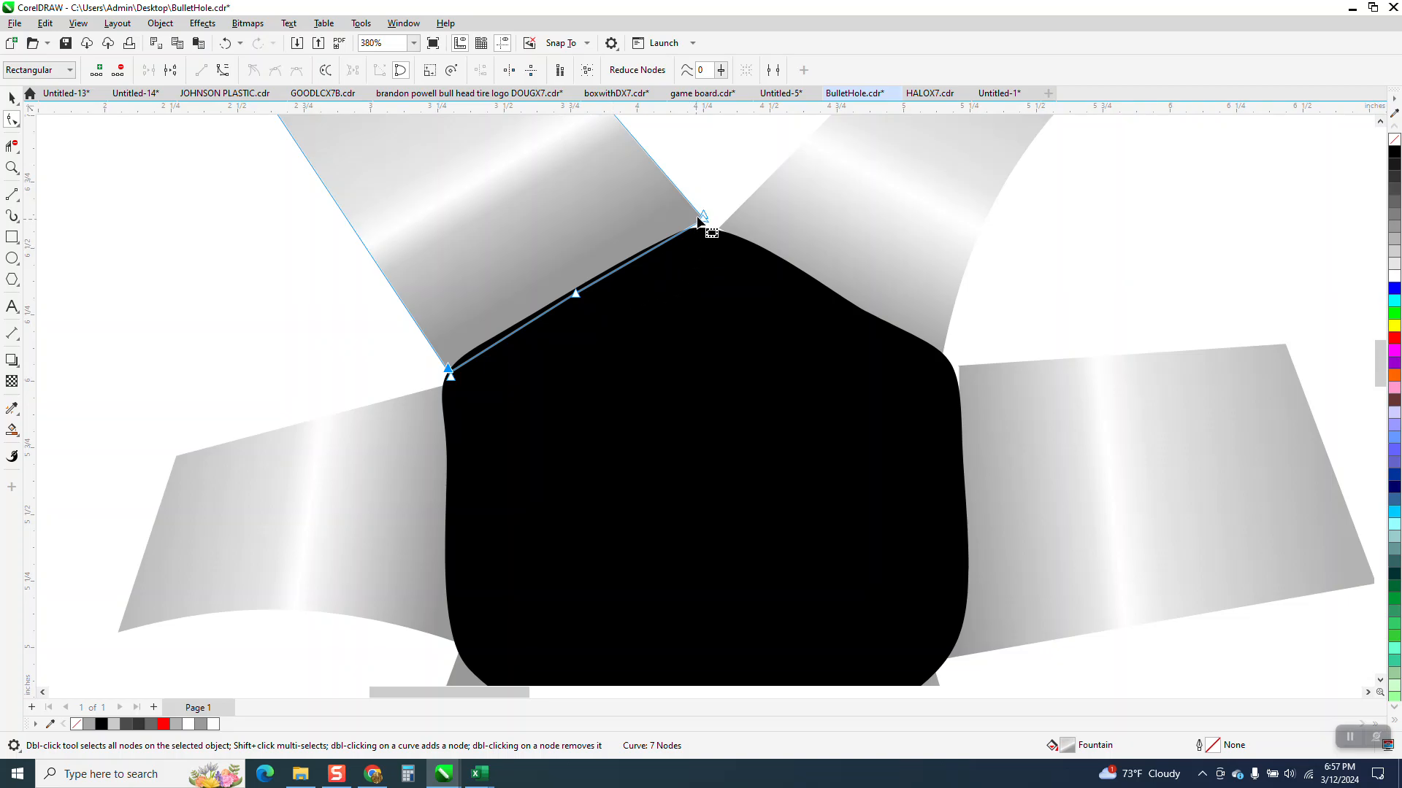
drag(704, 219, 727, 254)
click(730, 232)
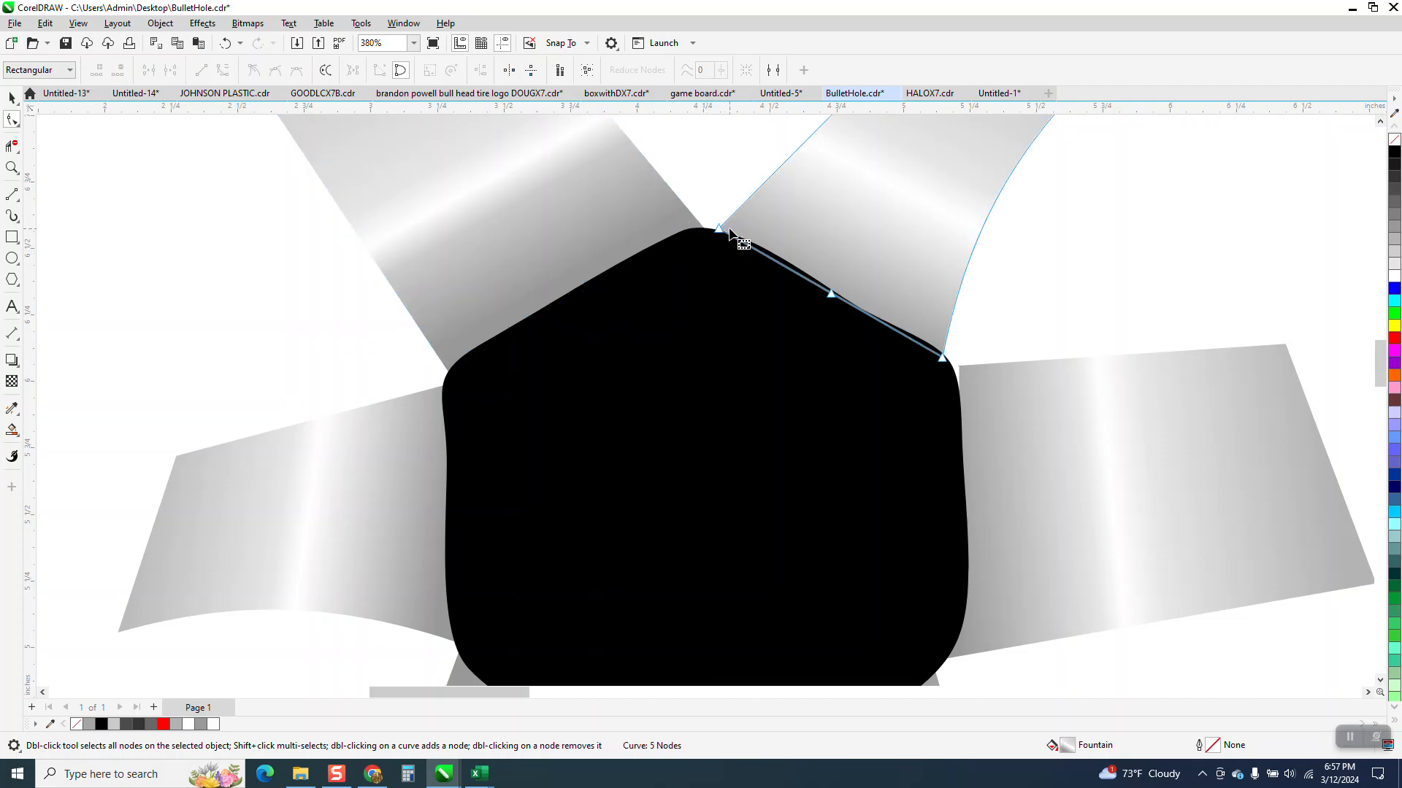
click(959, 371)
drag(963, 367, 935, 390)
Step: Move the black center shape 6 inches left, clear of the flaps, and replace its fill with a black hairline outline
scroll(832, 424, down, 2)
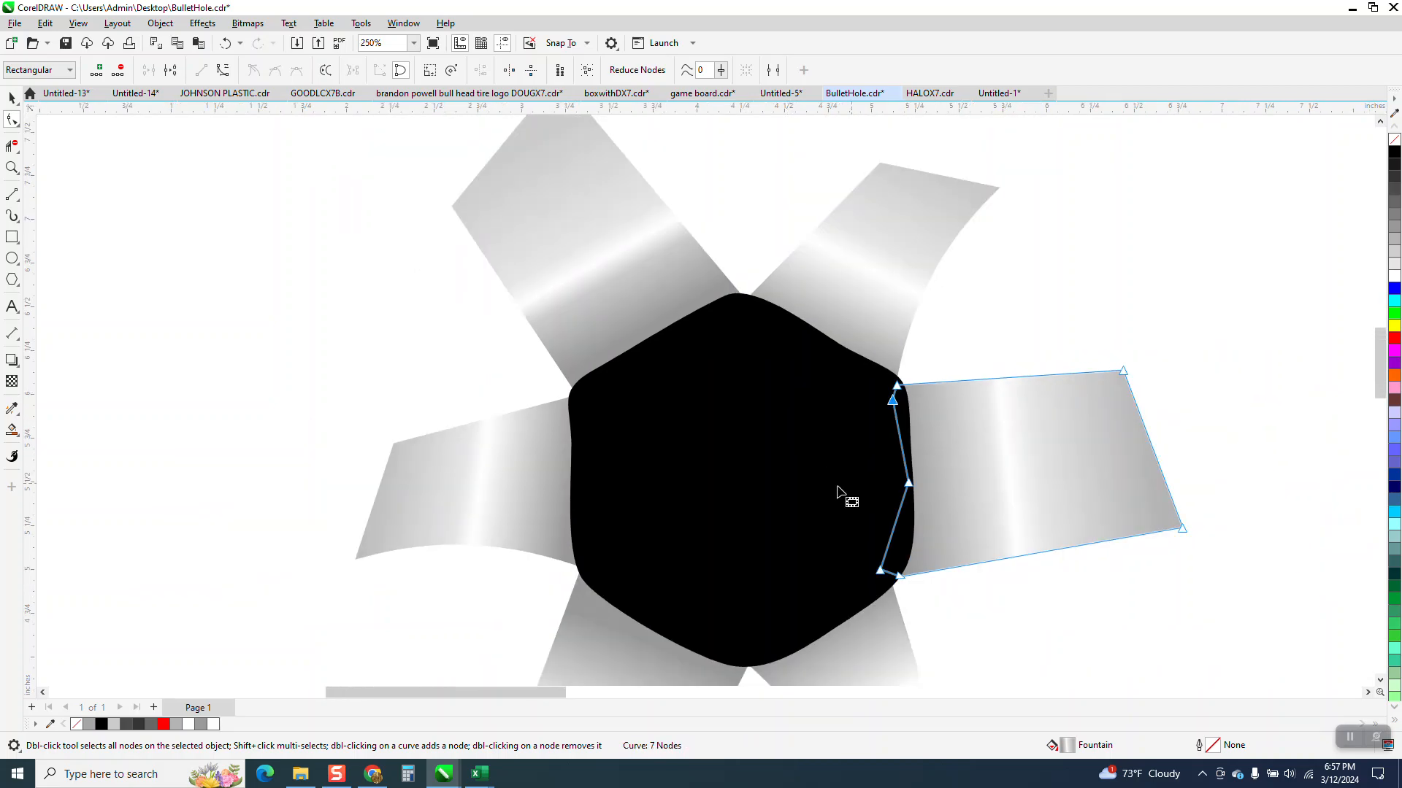
scroll(851, 491, down, 1)
scroll(644, 460, down, 1)
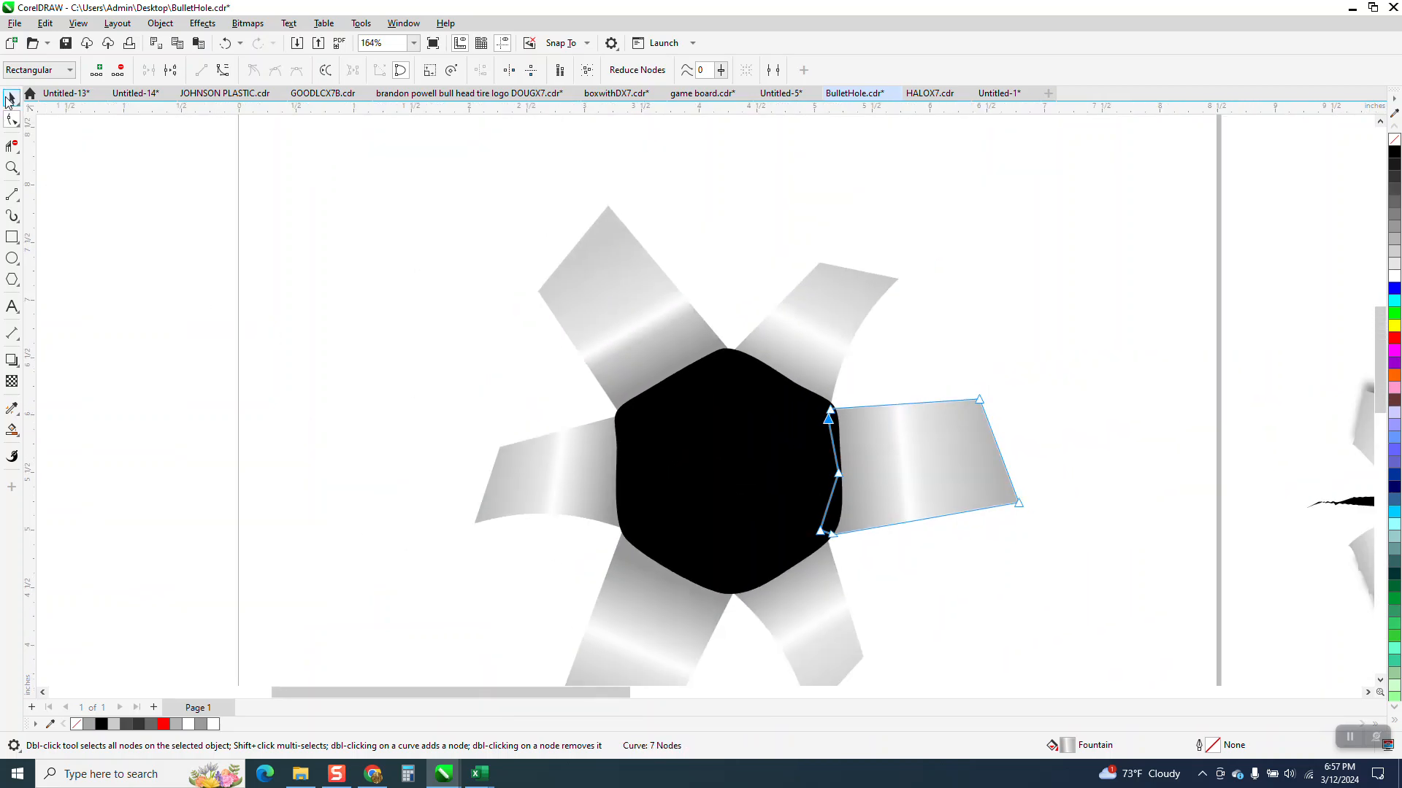
click(10, 98)
scroll(384, 392, down, 2)
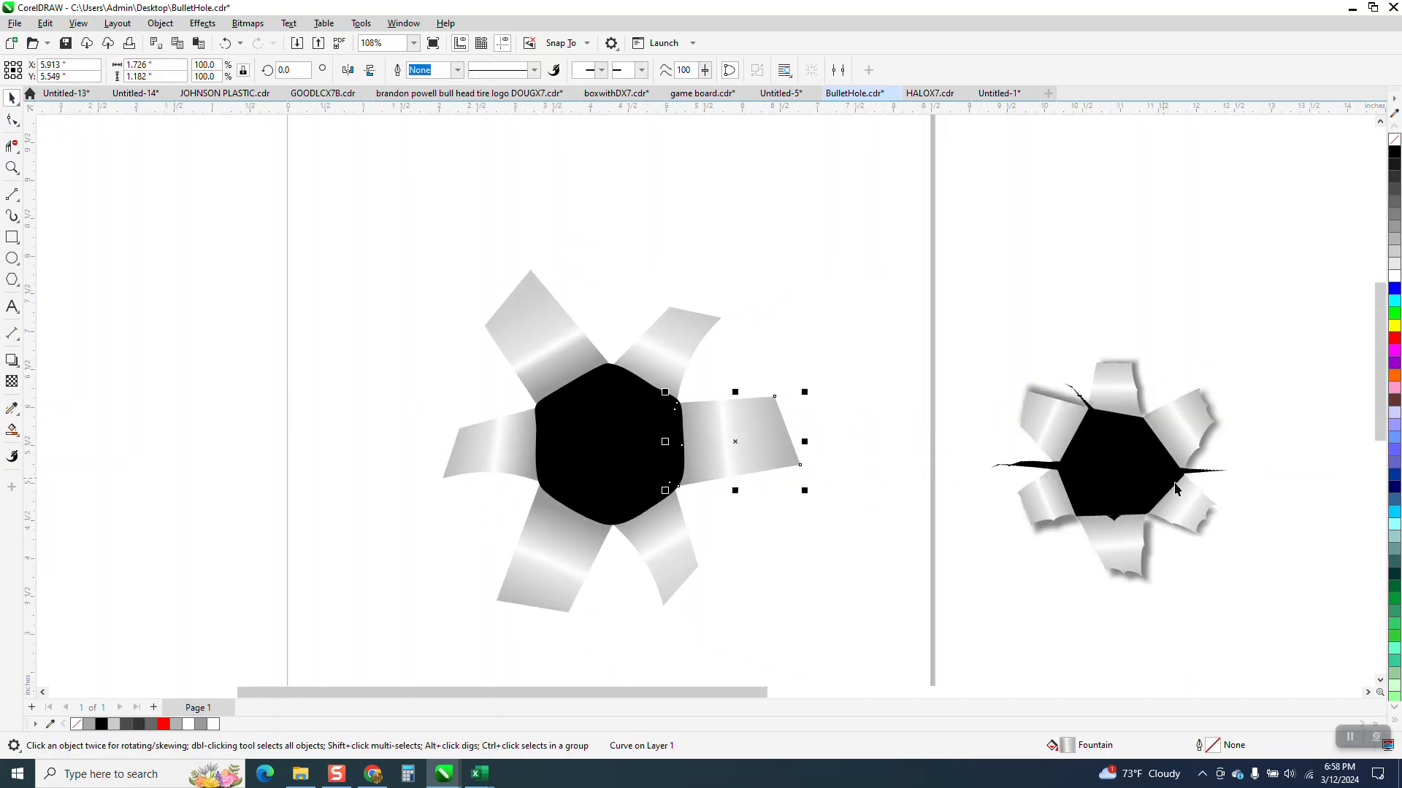
click(612, 401)
key(shift+Left)
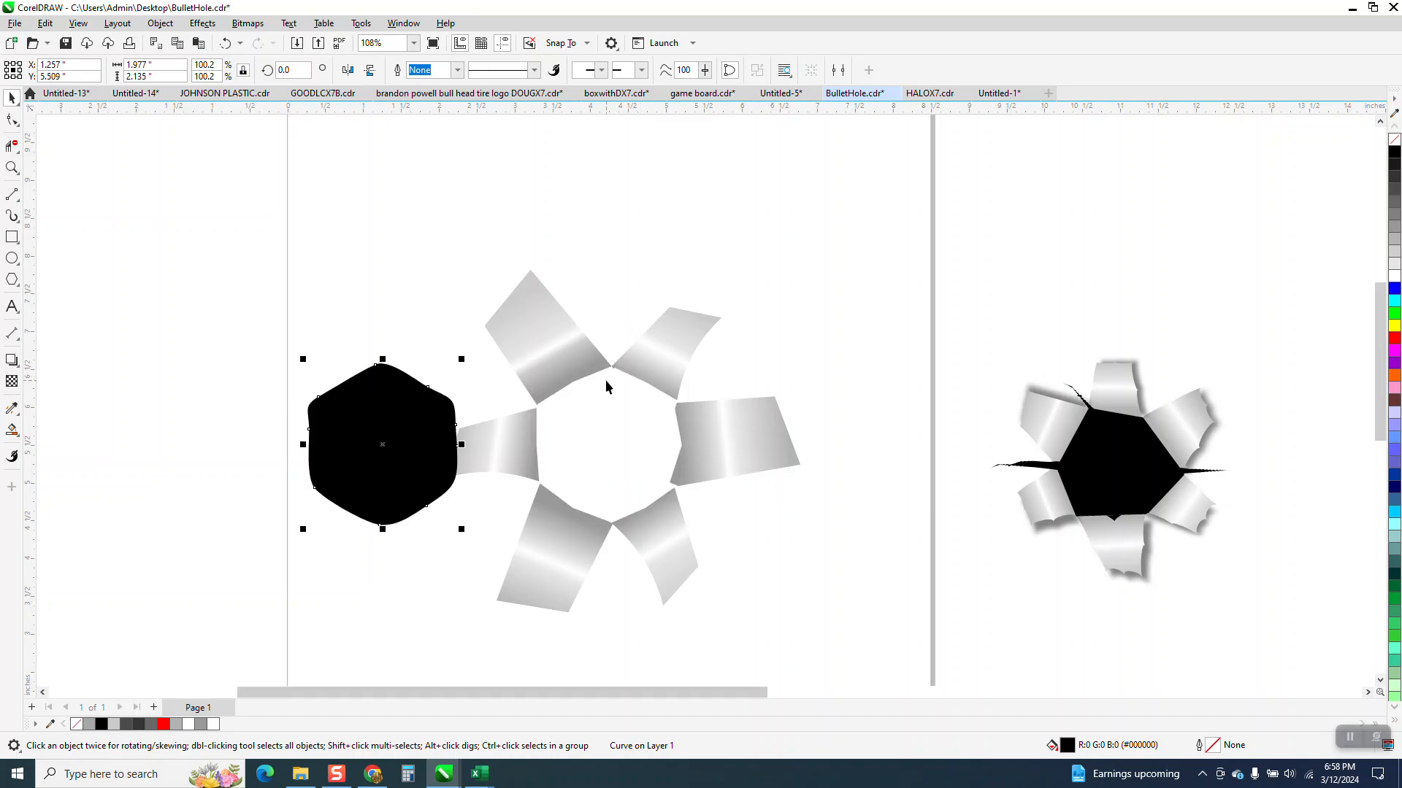
key(shift+Left)
click(1394, 139)
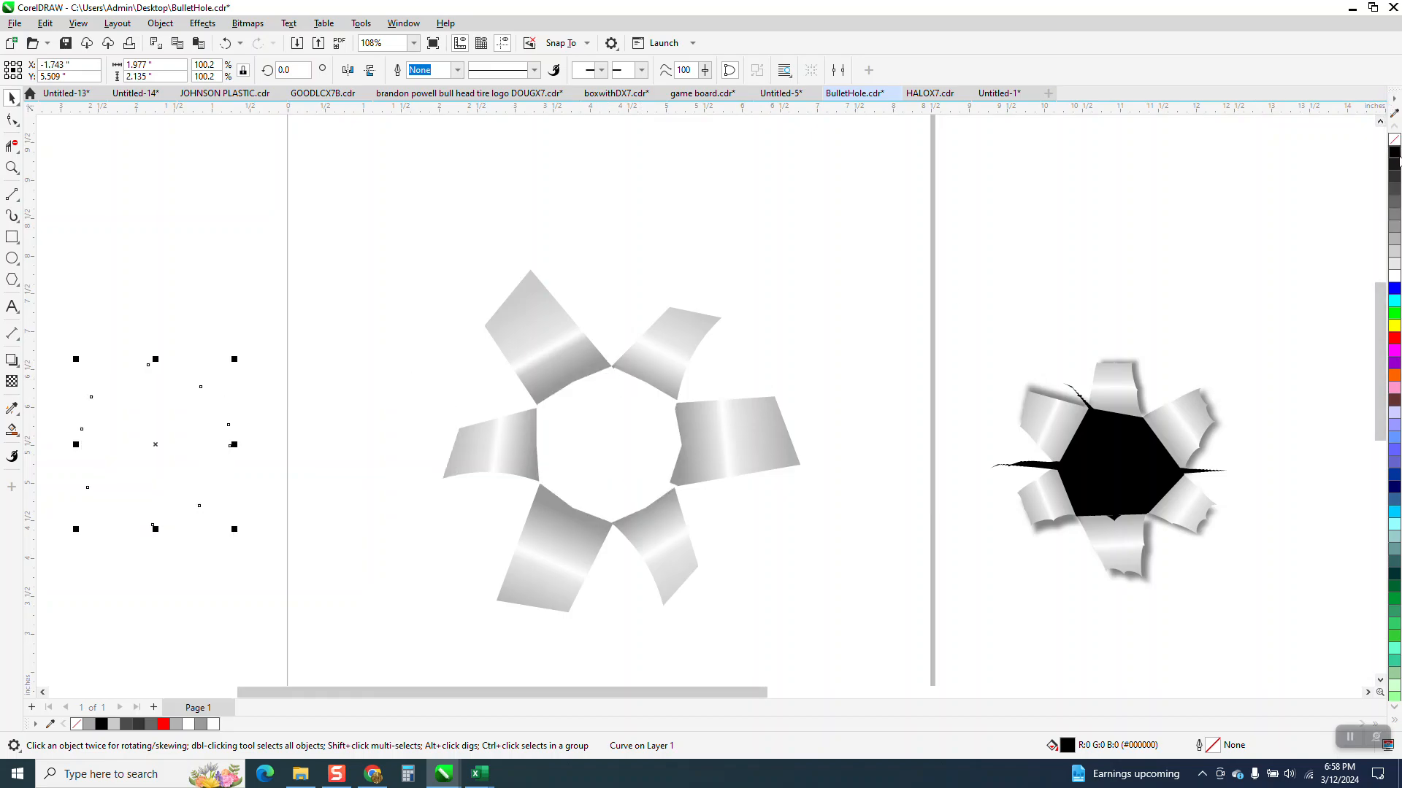
right_click(1394, 152)
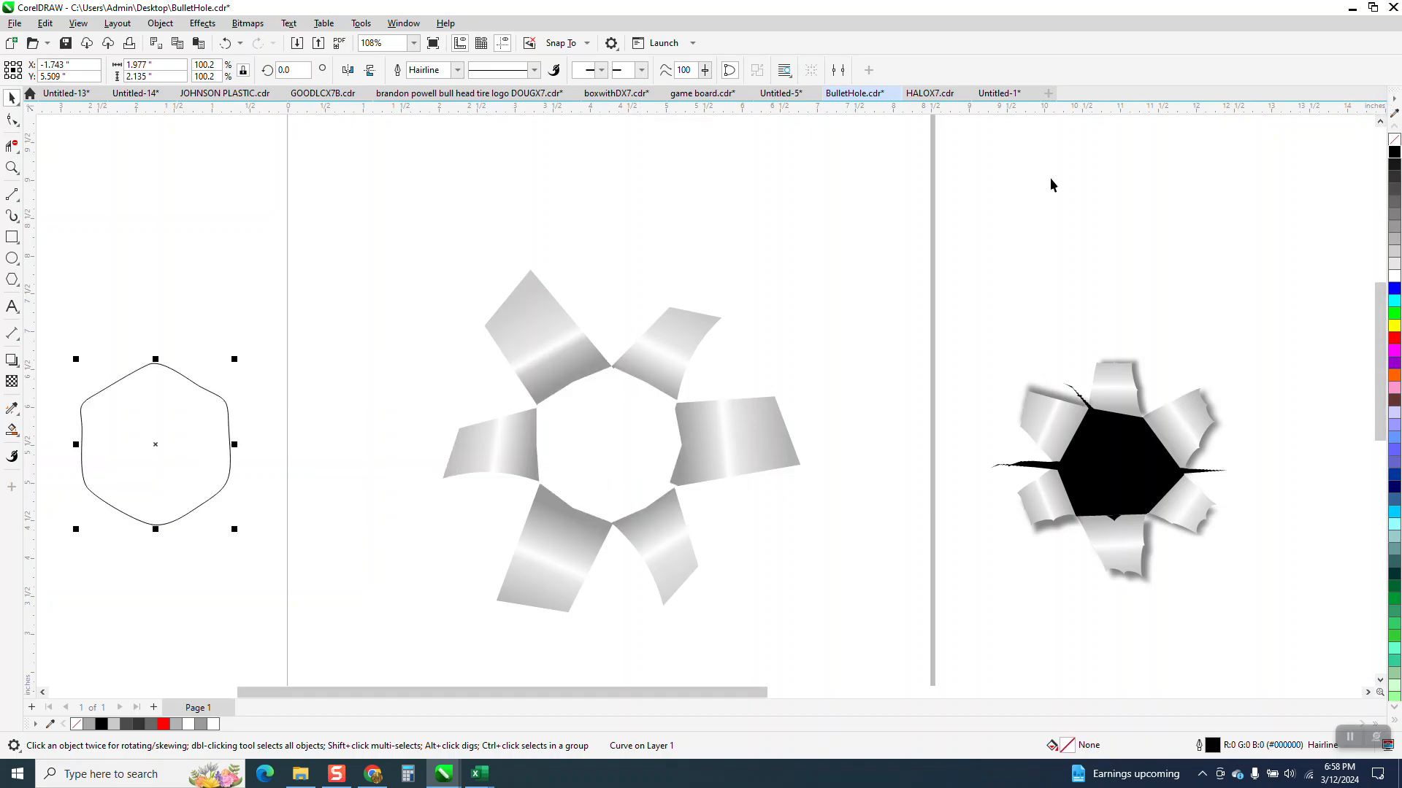
Step: Roughen the outline's upper-left and lower-left corners with the Roughen tool at a 0.05-inch nib size
click(12, 169)
drag(328, 517, 329, 517)
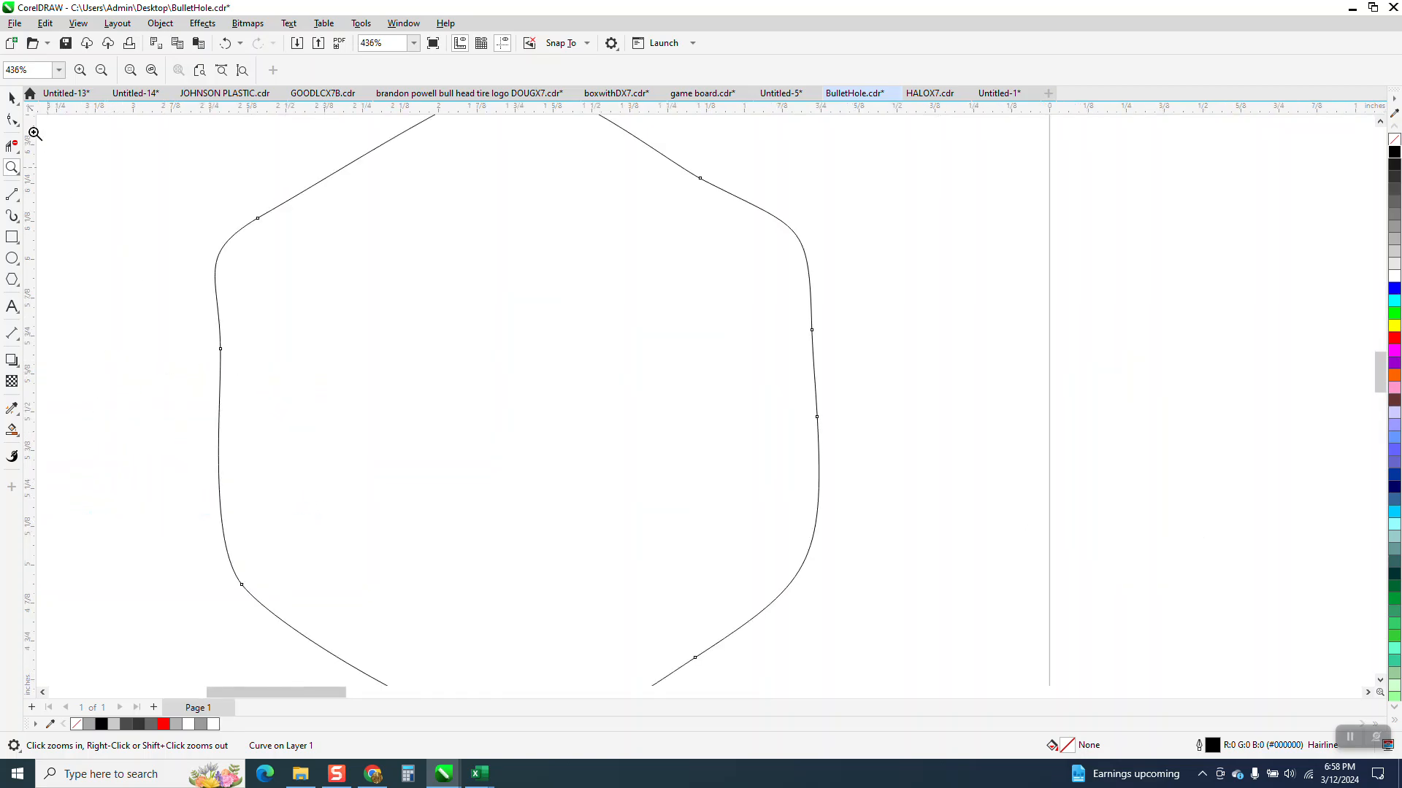
click(12, 121)
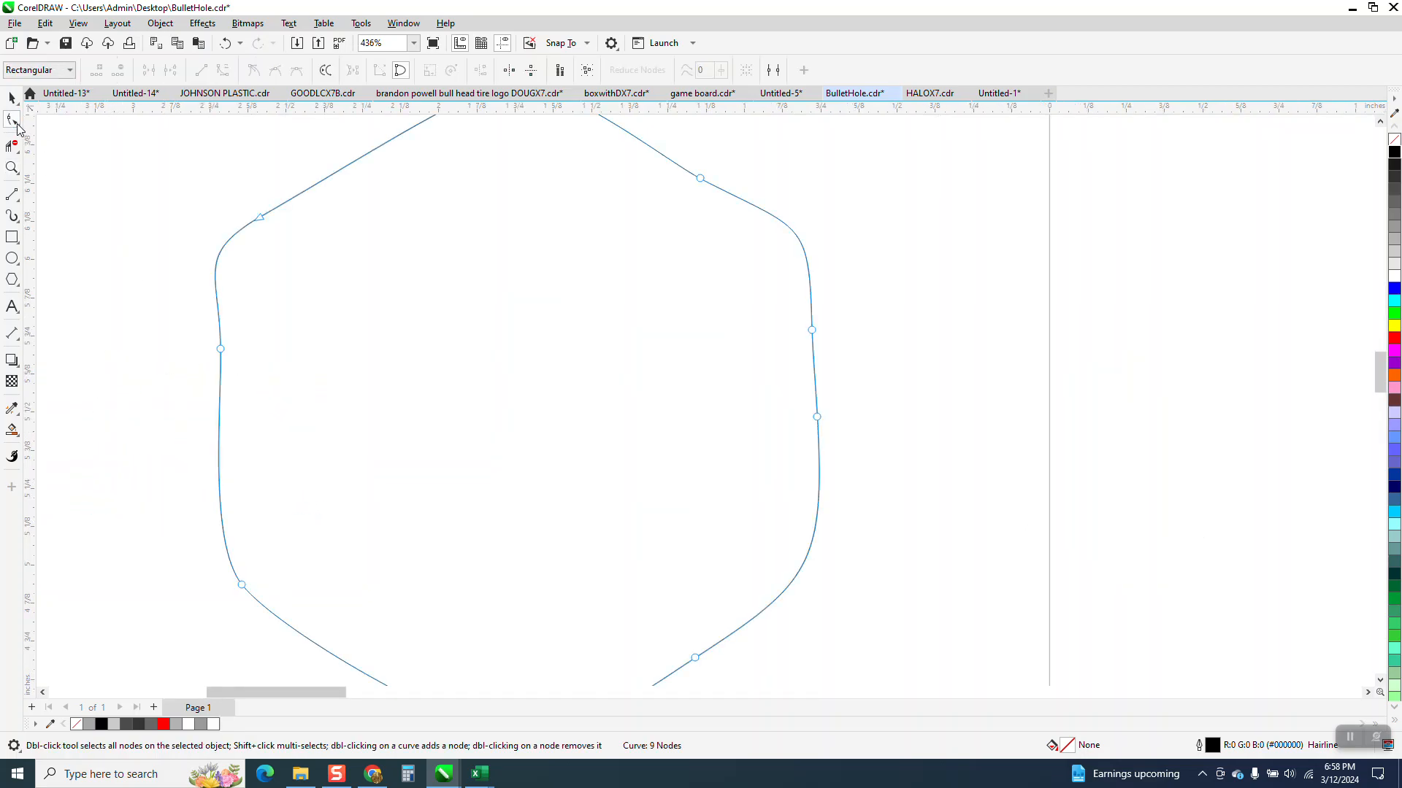
click(16, 124)
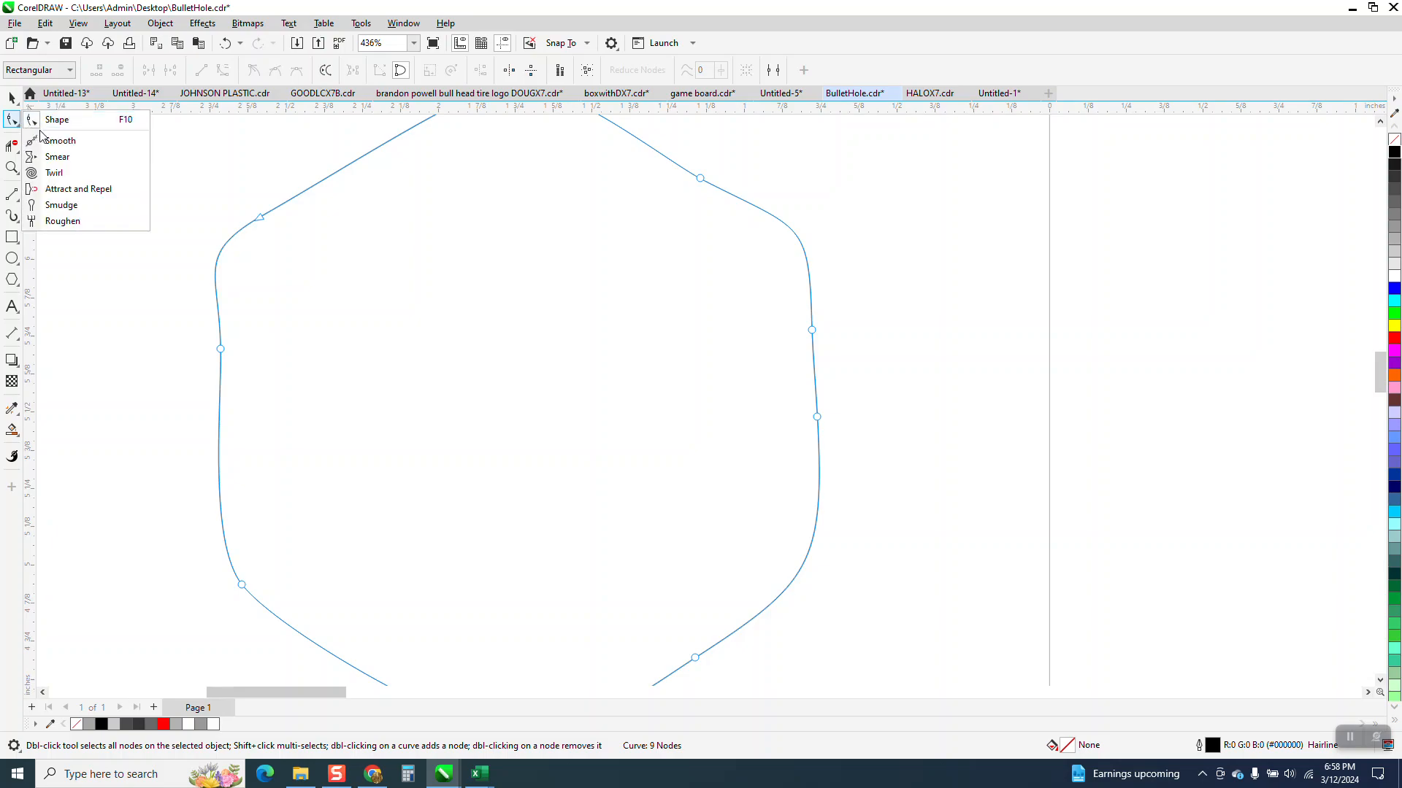
click(62, 221)
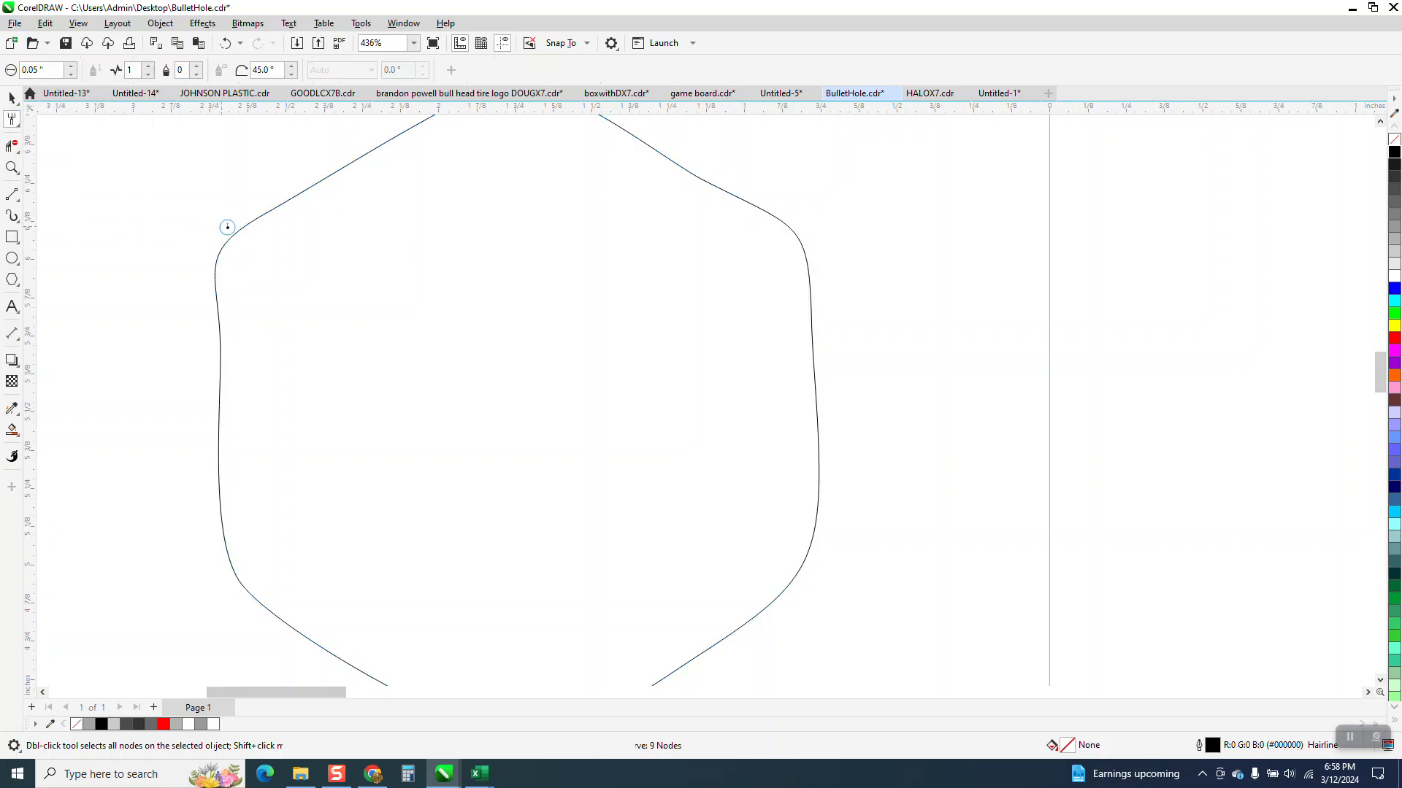
drag(226, 229, 218, 271)
drag(202, 414, 211, 503)
drag(254, 606, 275, 621)
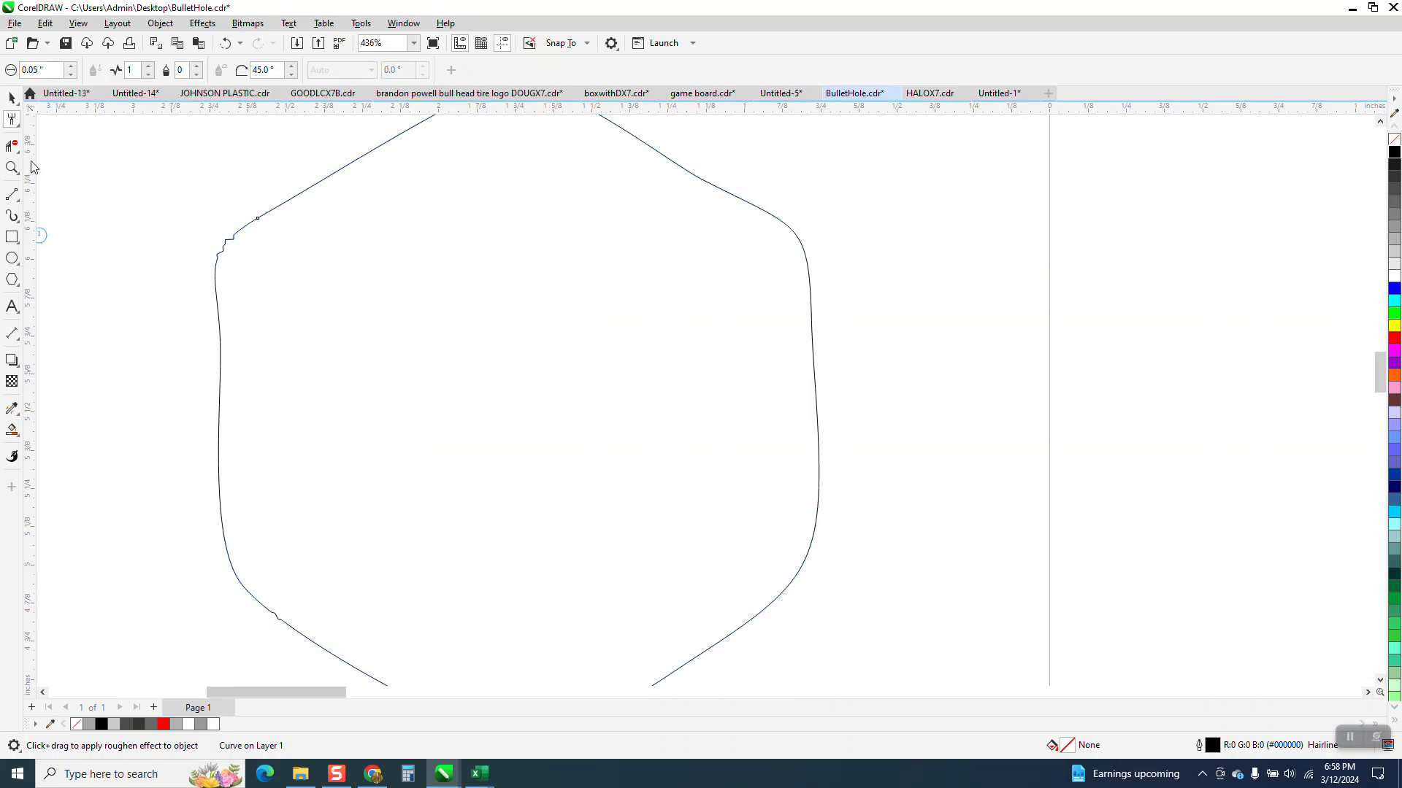
Step: Set the Roughen nib size to 0.1 inch and roughen further spots around the right corners, top, bottom and sides of the outline
text(.1)
key(Return)
mouse_move(760, 601)
mouse_down()
mouse_move(806, 570)
mouse_move(829, 401)
mouse_move(825, 265)
mouse_move(788, 221)
mouse_move(792, 234)
mouse_up()
scroll(809, 335, down, 1)
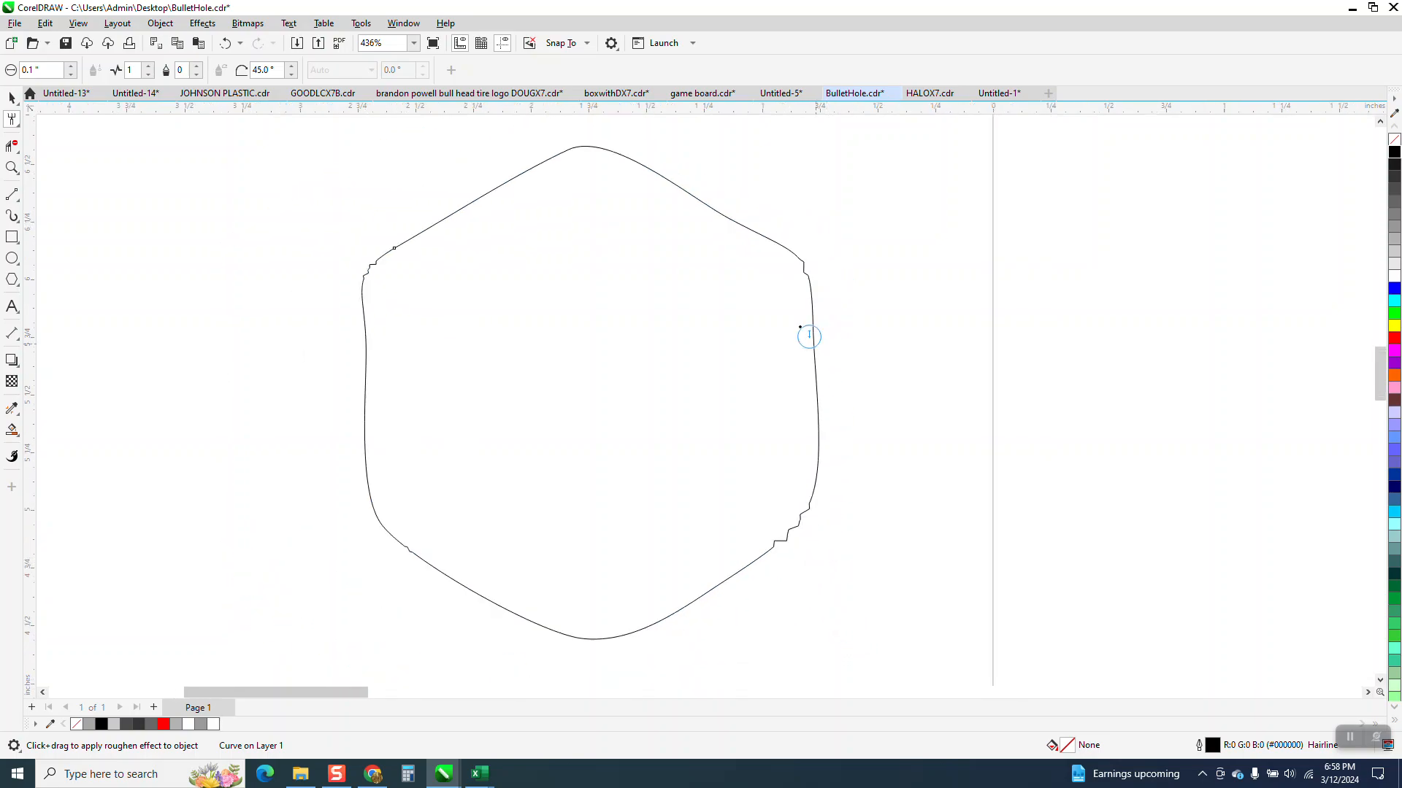
drag(669, 176, 557, 147)
drag(491, 606, 513, 613)
drag(366, 409, 366, 398)
click(476, 209)
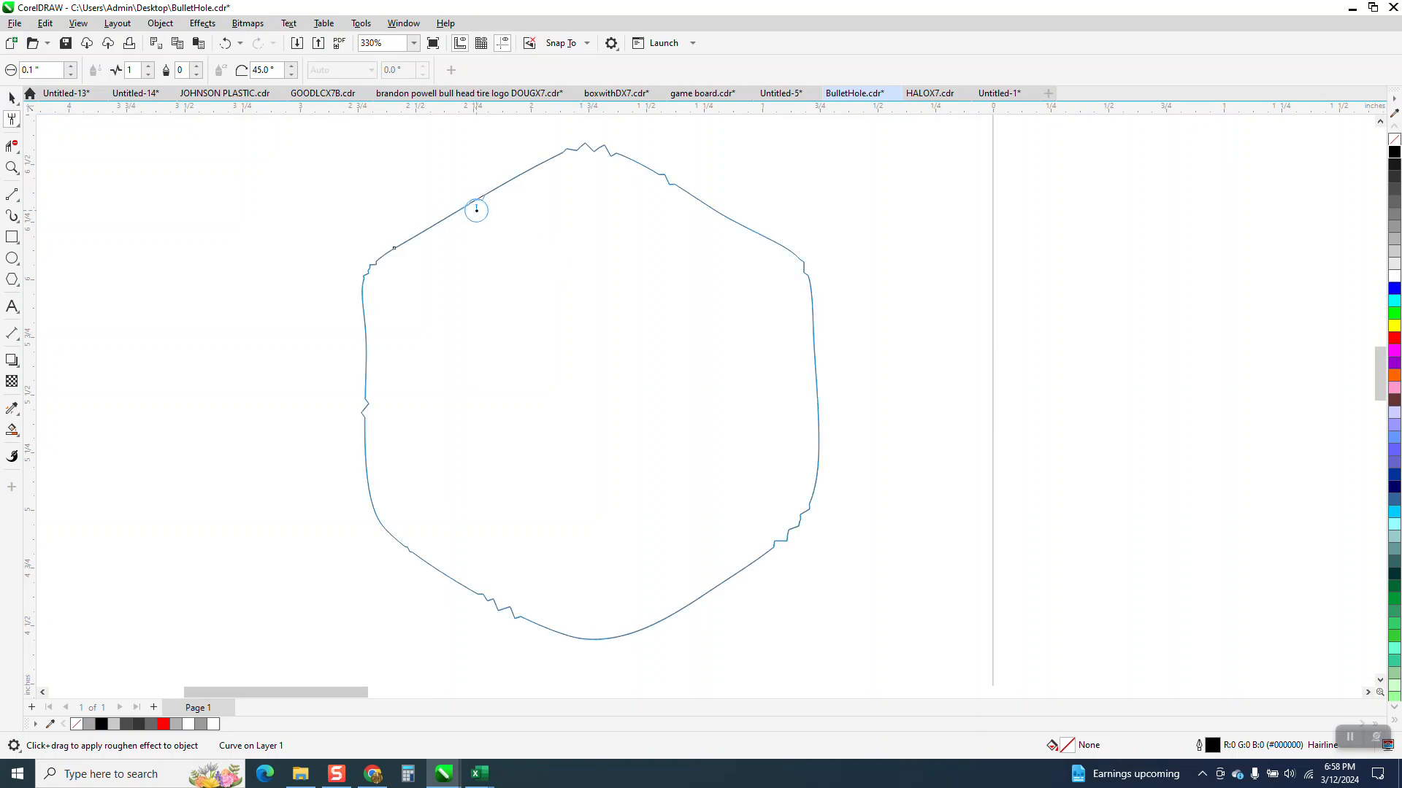
click(817, 451)
click(708, 590)
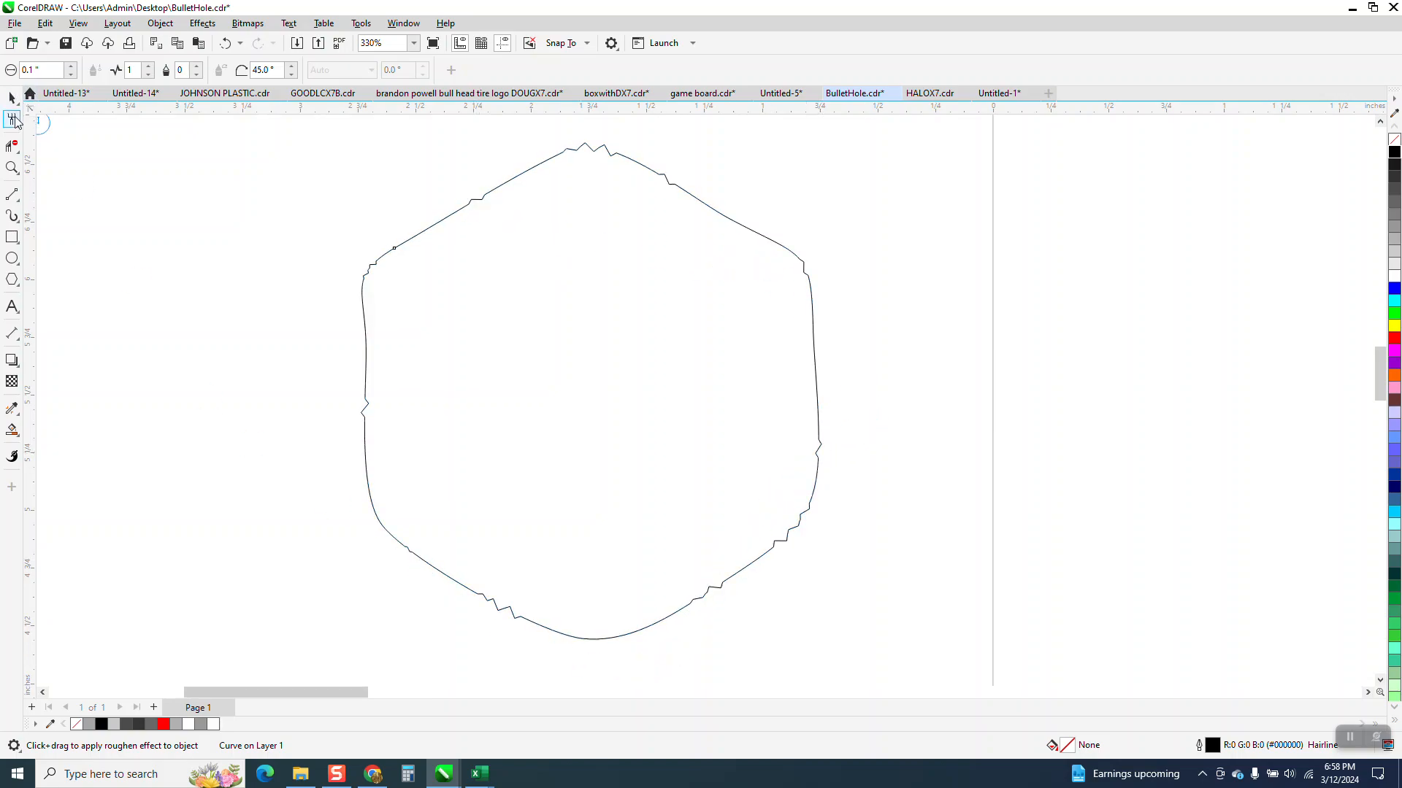
Step: Fill the roughened shape with black and move it back into the center of the six flaps
click(12, 97)
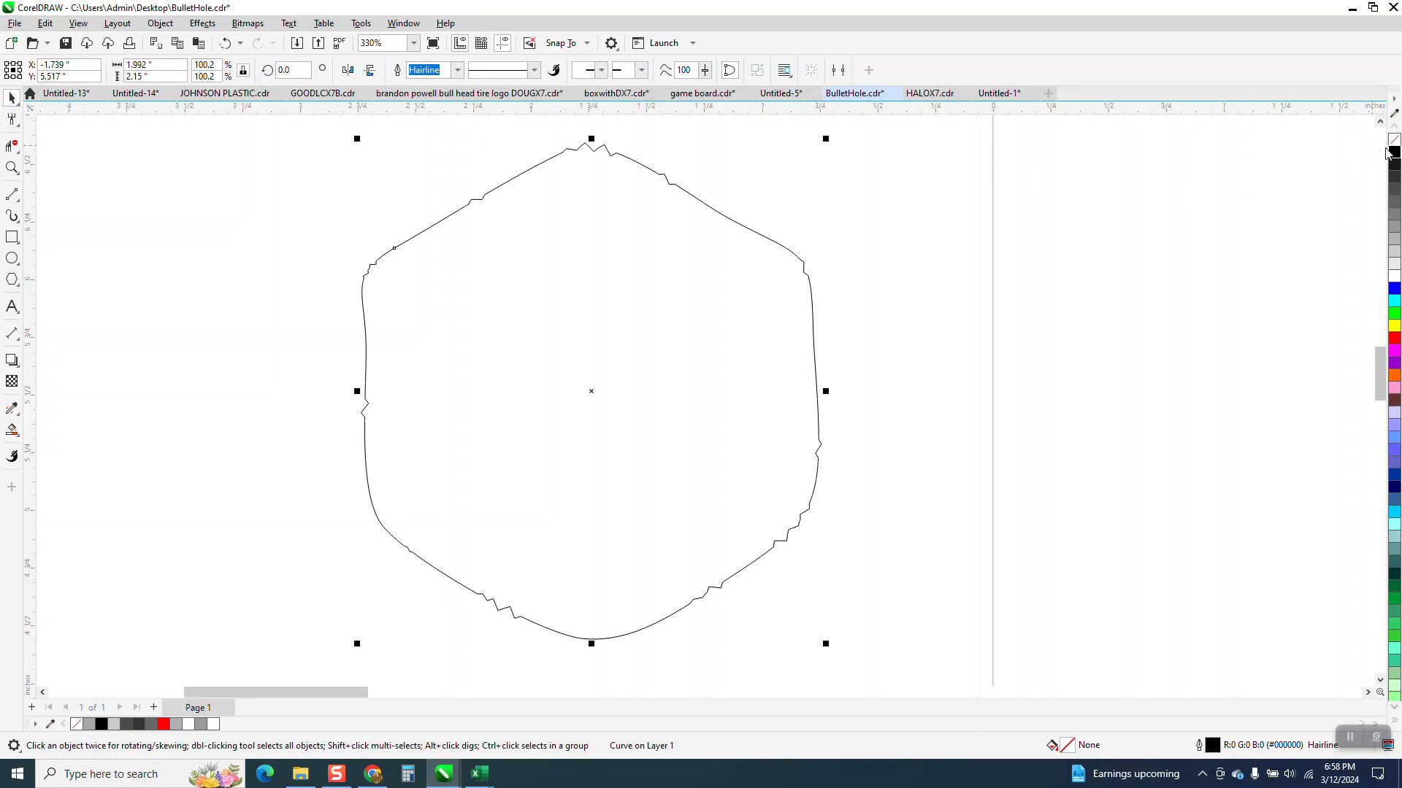
click(1391, 152)
scroll(384, 331, down, 3)
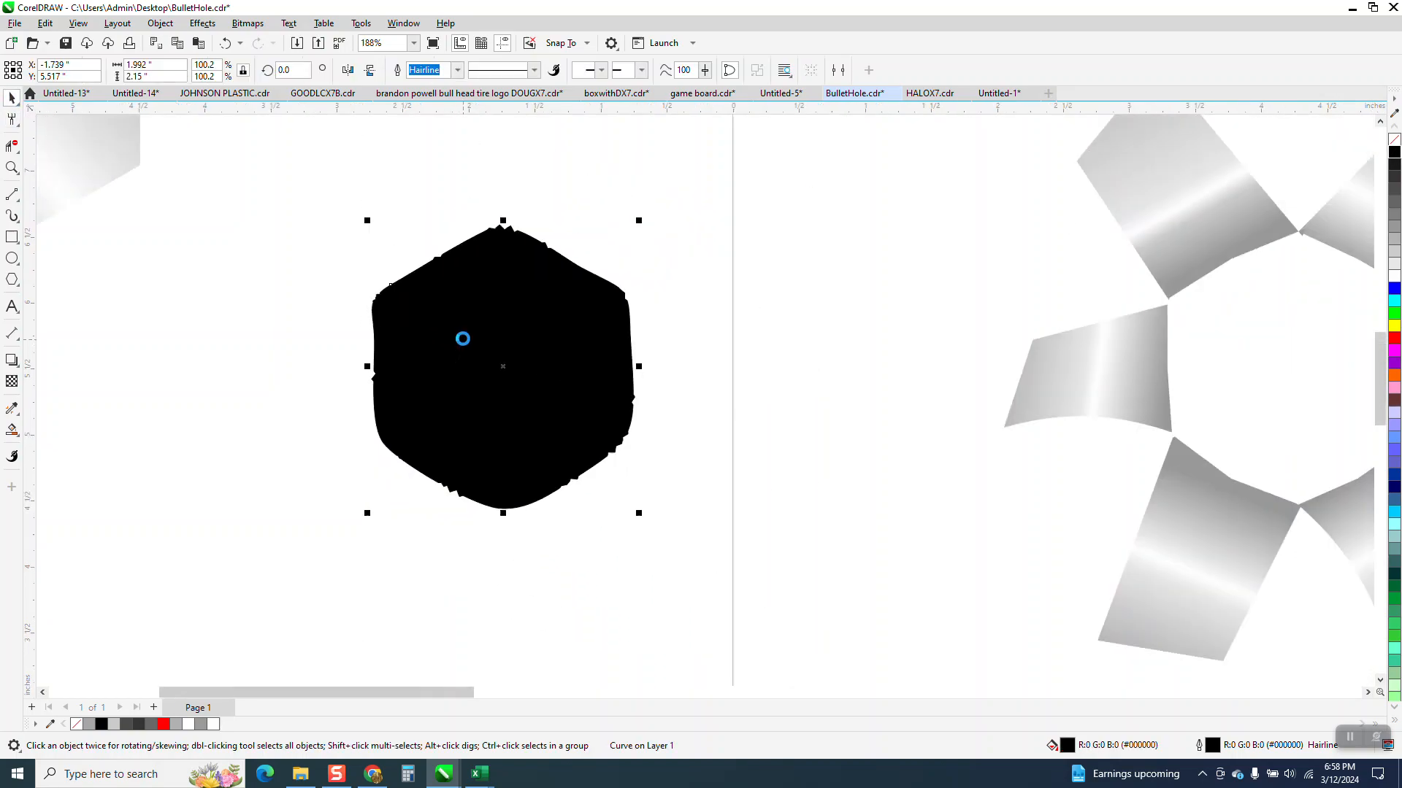
key(Right)
key(Right)
scroll(415, 340, down, 1)
click(414, 371)
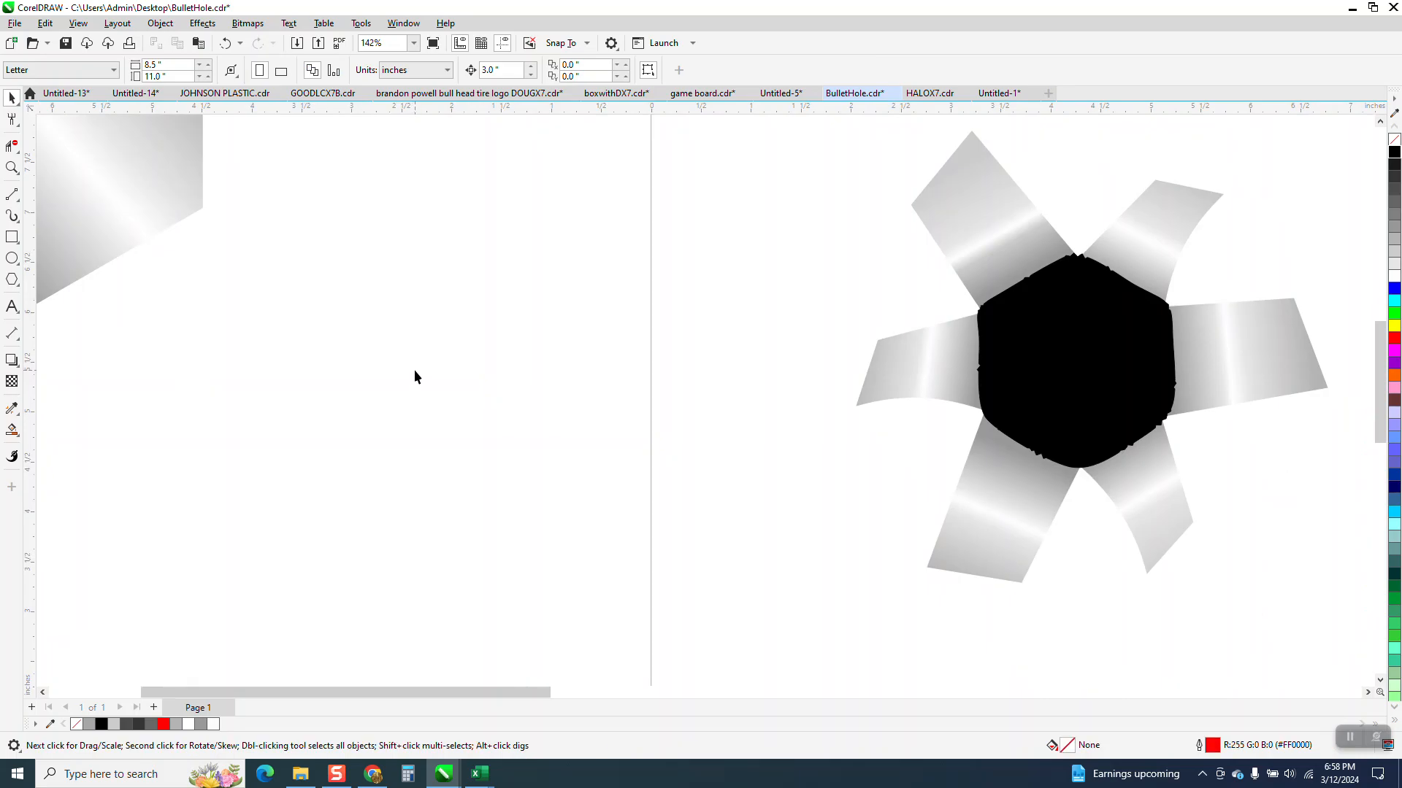
Step: Pull roughened nodes at the black shape's upper-right corner up and left along the edge with the Shape tool
click(16, 125)
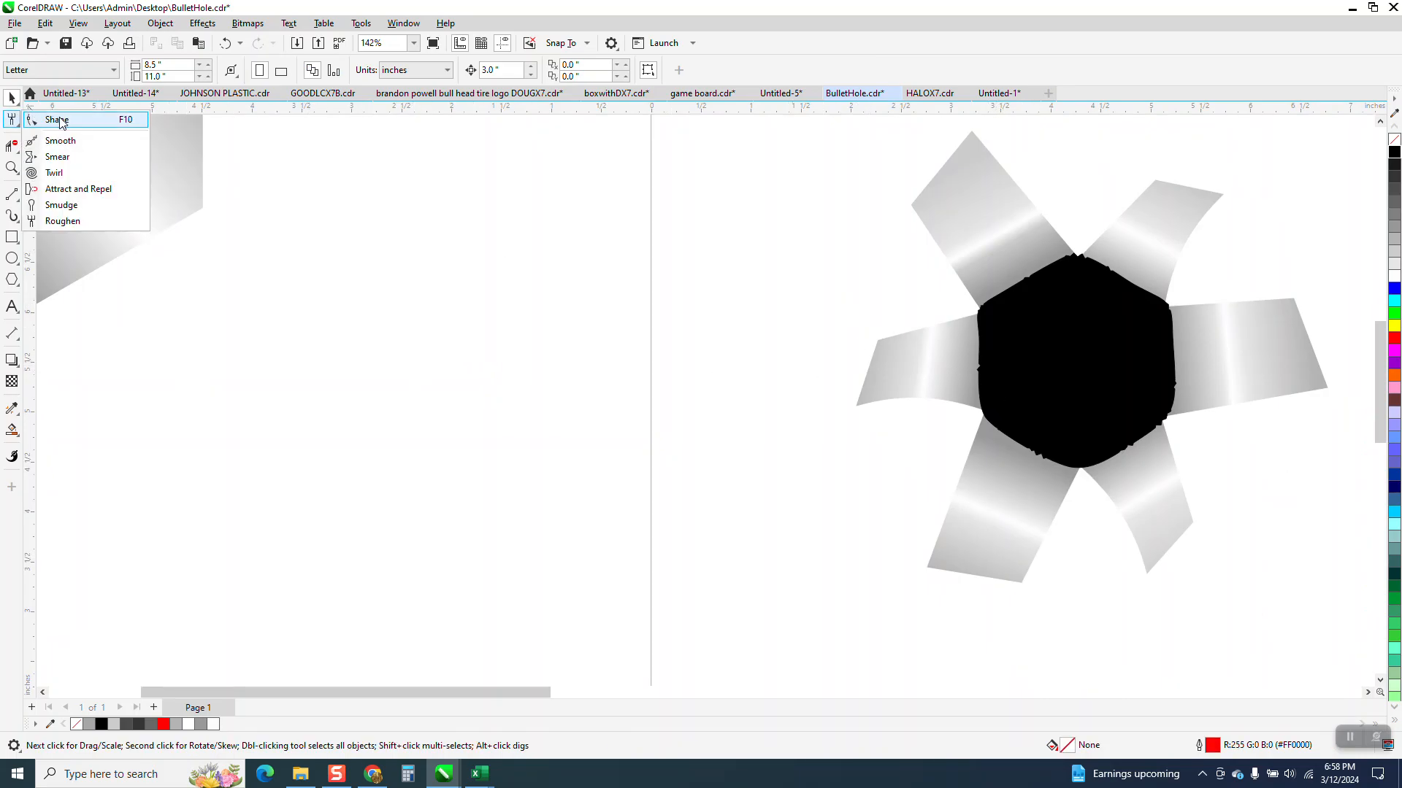
click(15, 151)
click(15, 165)
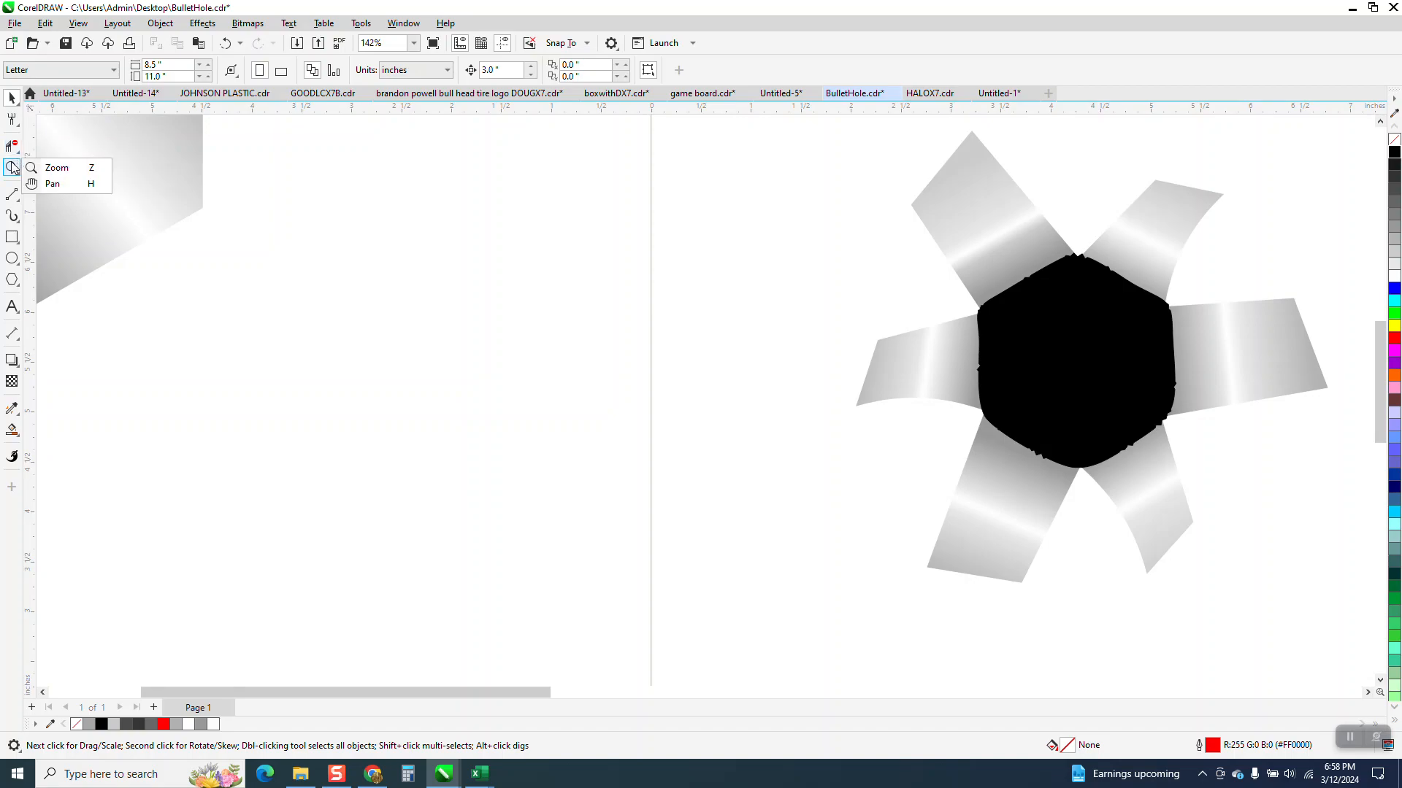
click(56, 167)
click(1100, 362)
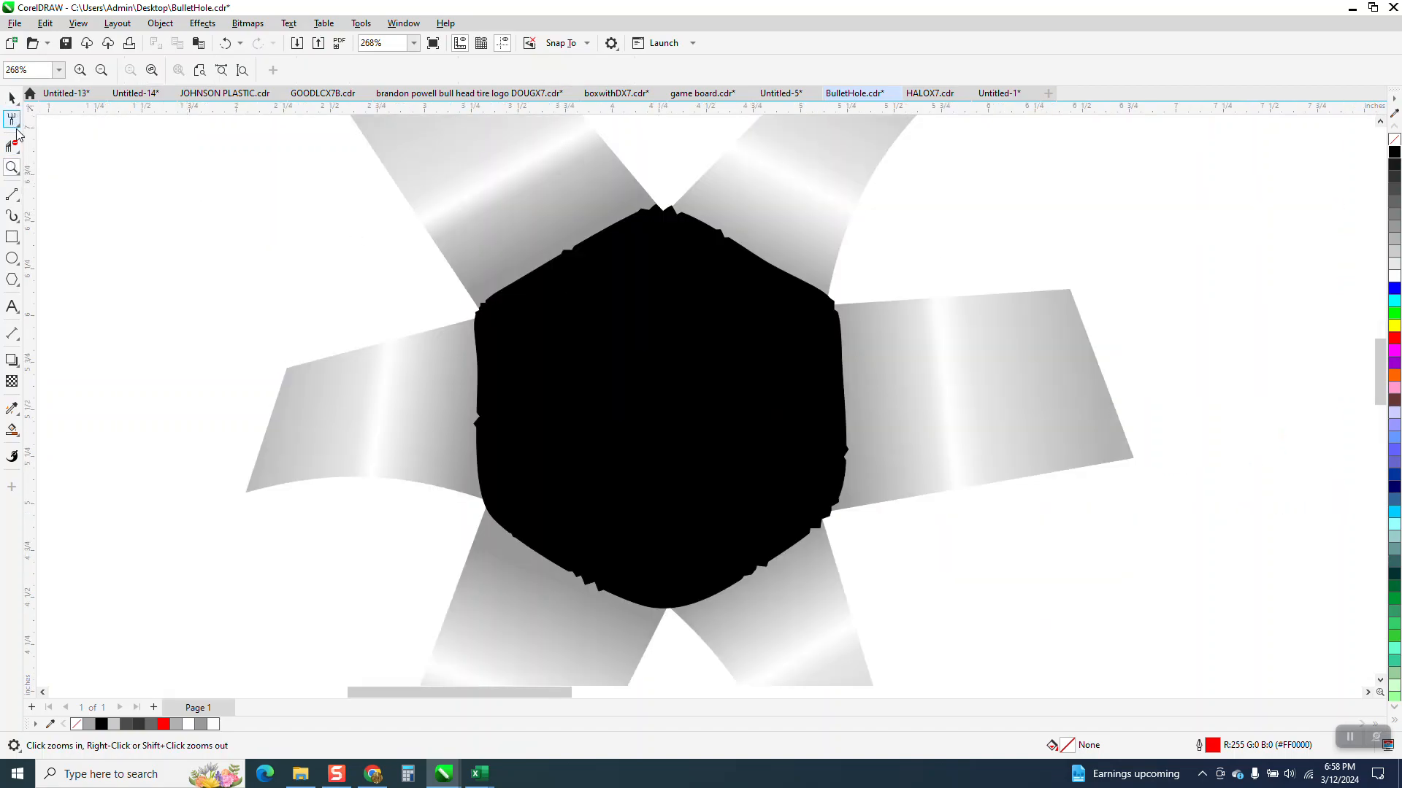
click(17, 126)
click(60, 119)
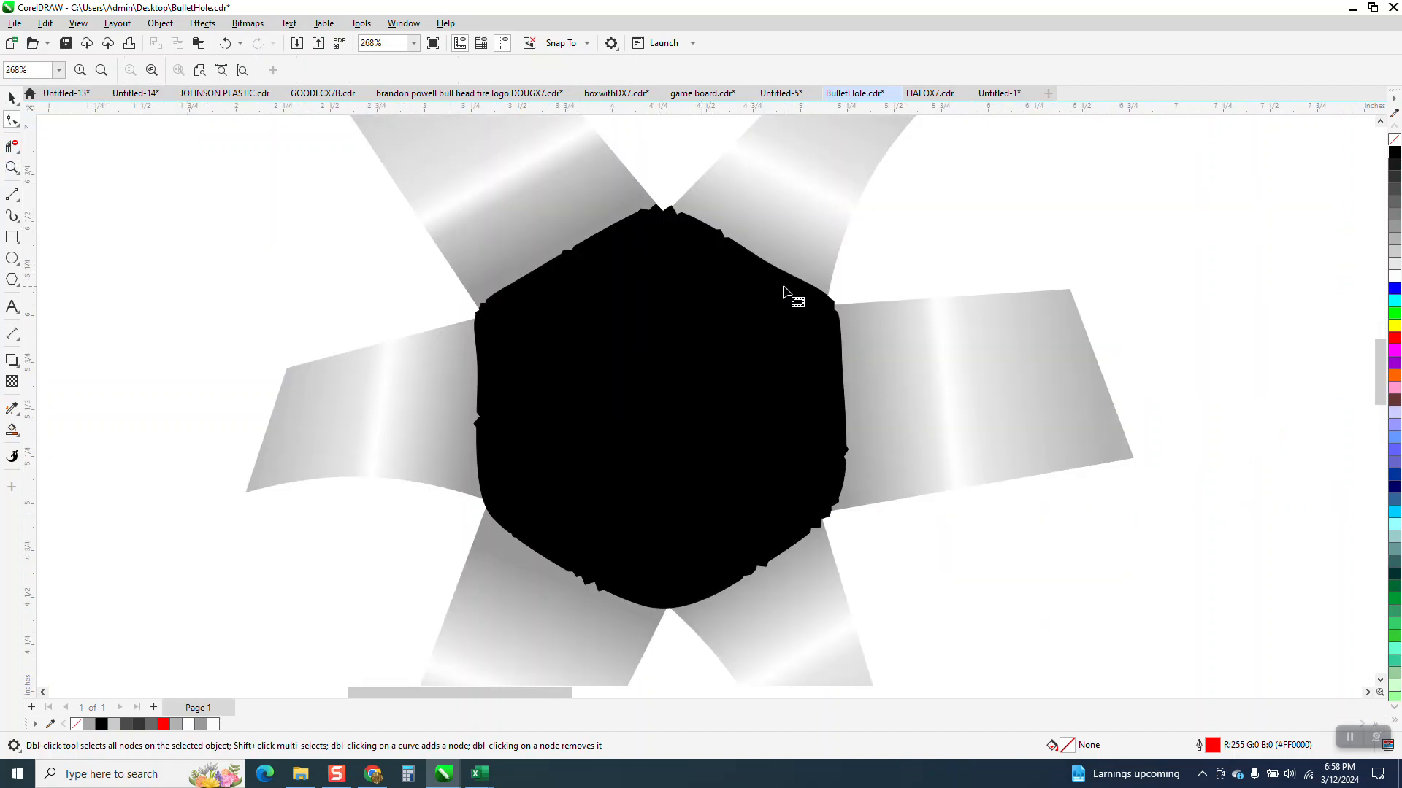
click(816, 300)
drag(815, 292, 808, 281)
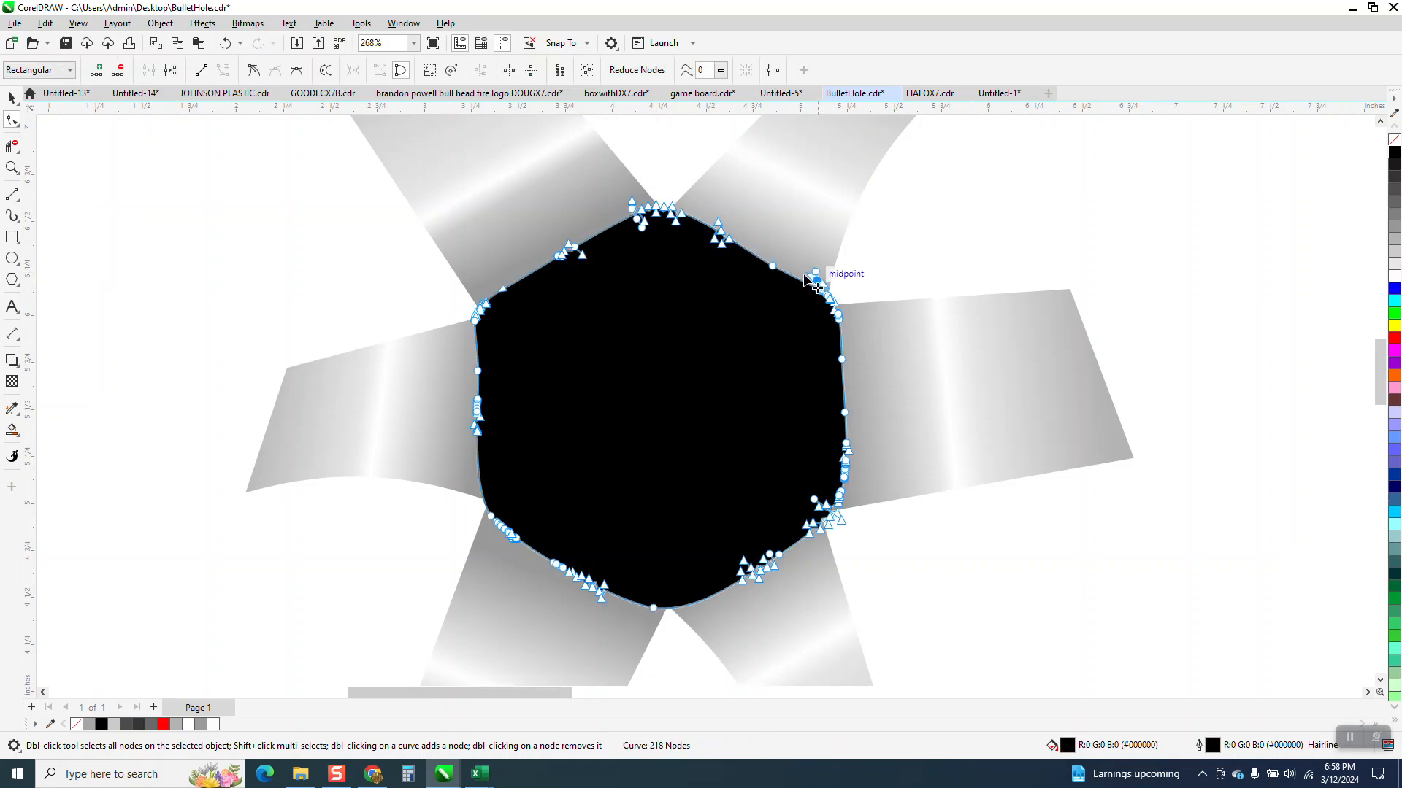
key(ctrl+z)
drag(824, 296, 796, 277)
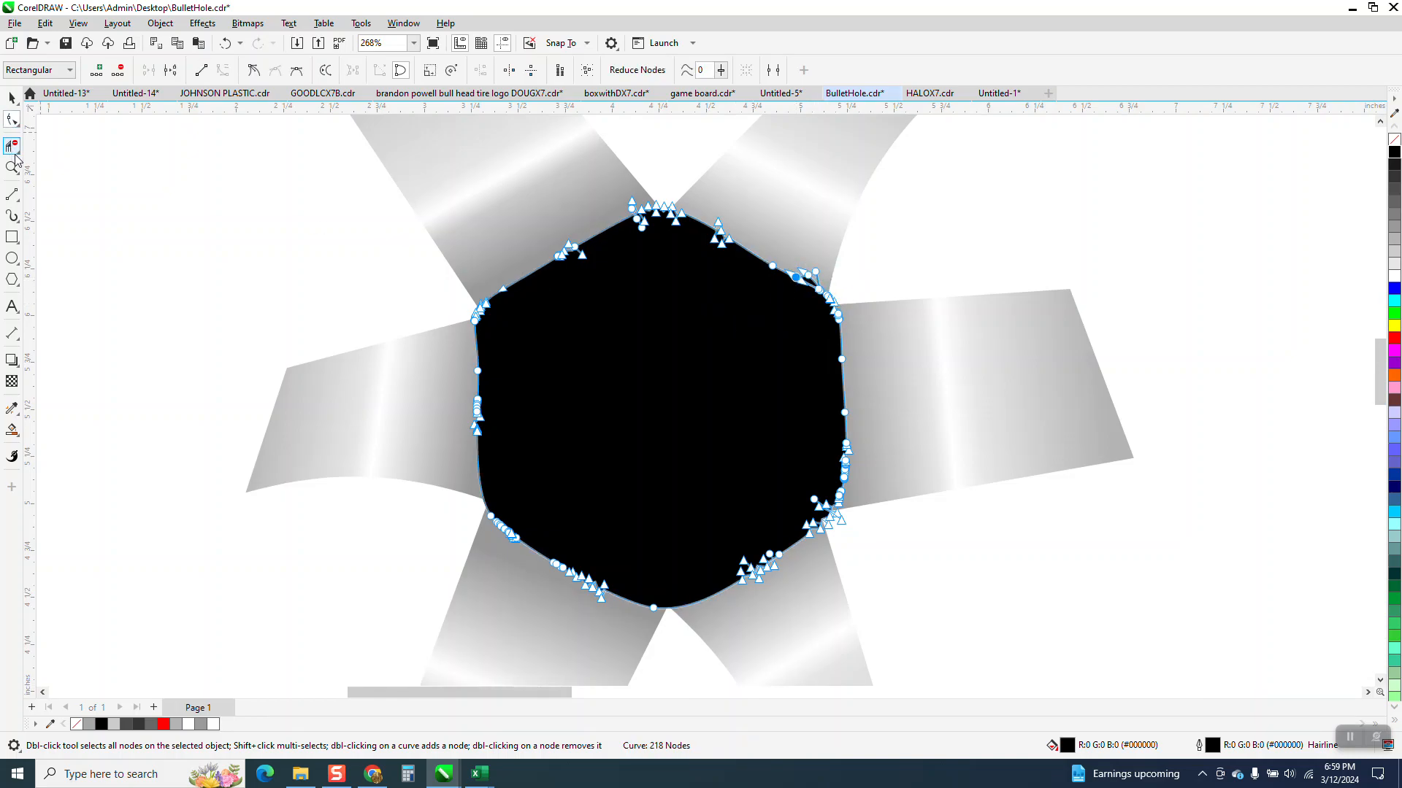
Step: Try to untangle the overlapping spikes at the black shape's upper-right corner by repositioning two of their nodes
click(12, 168)
drag(789, 265, 841, 317)
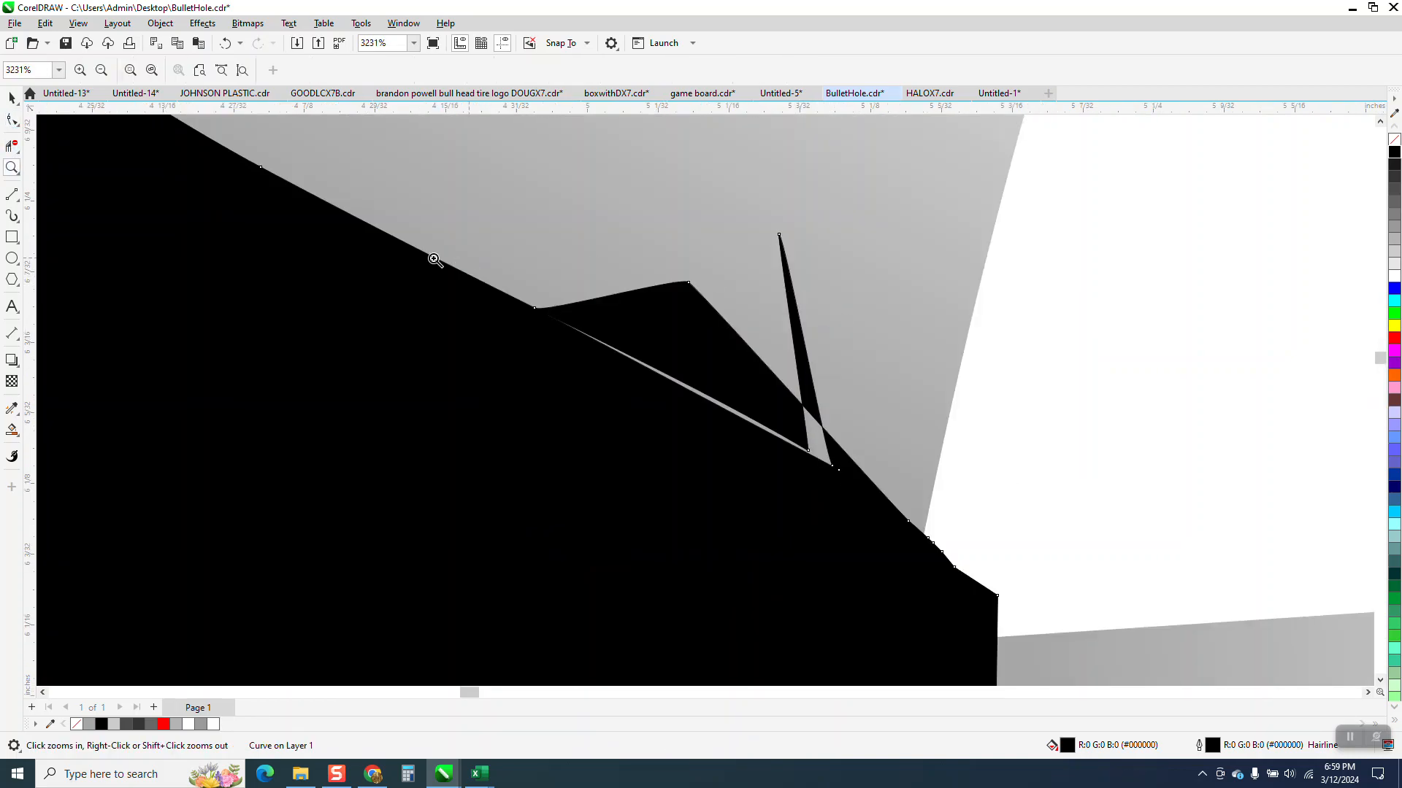
click(12, 121)
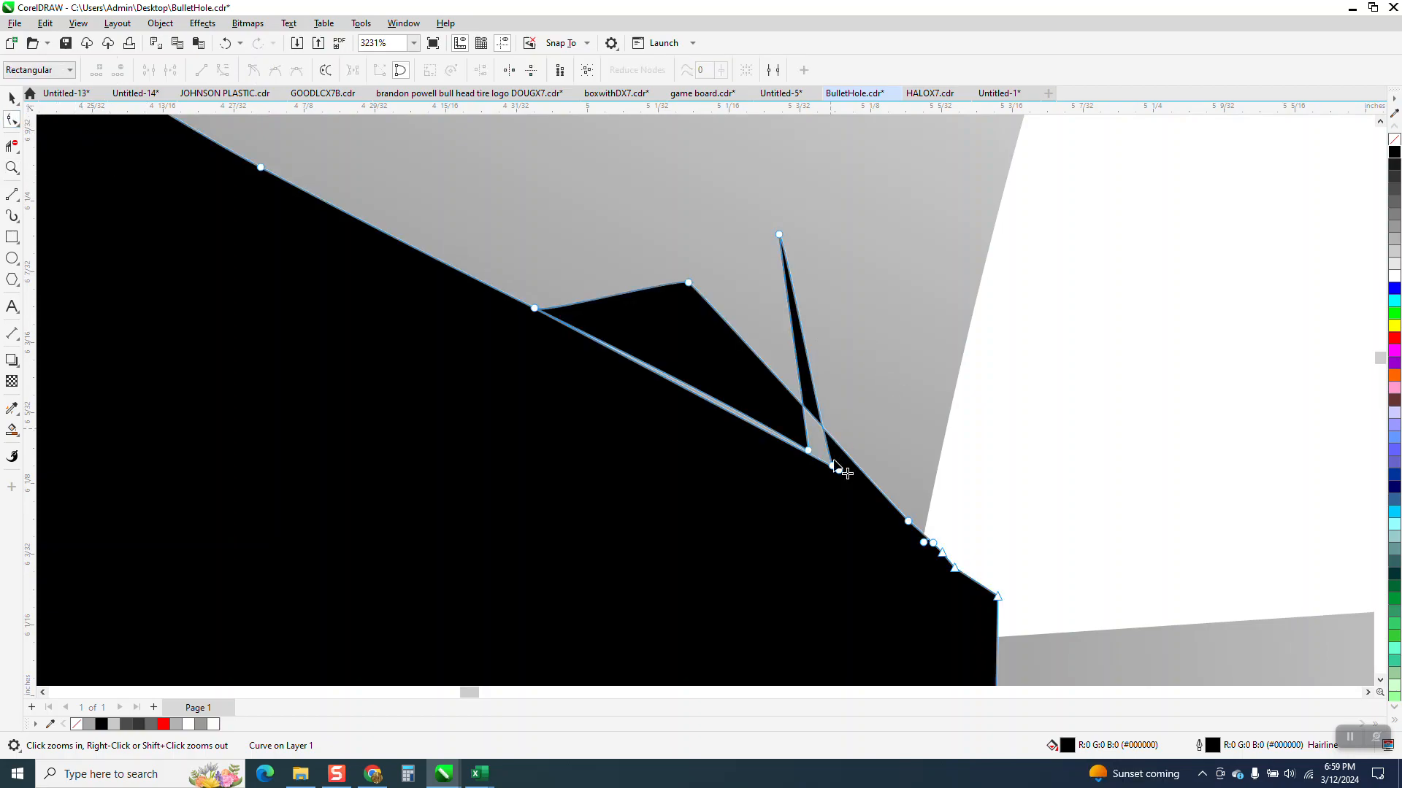
drag(834, 466, 835, 377)
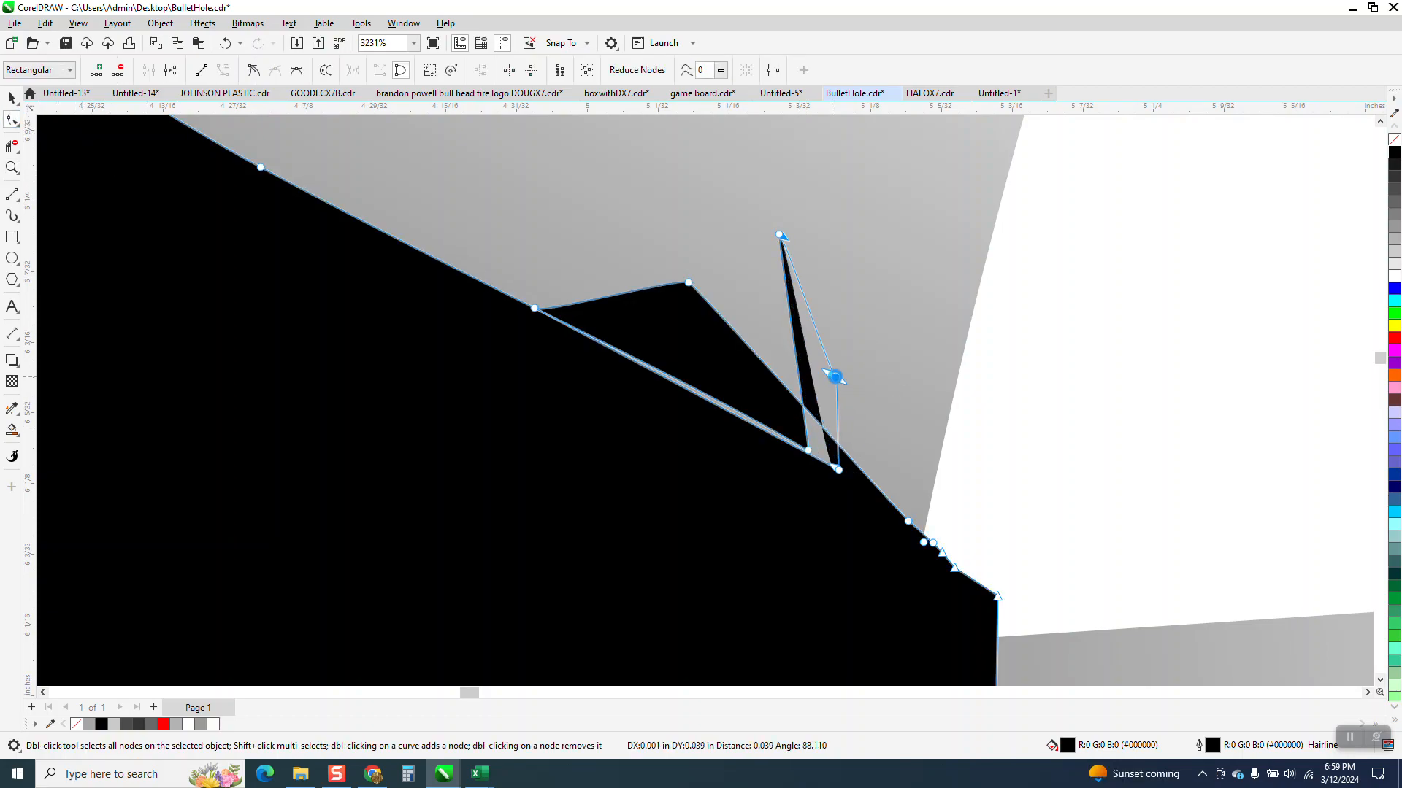
drag(809, 453, 834, 476)
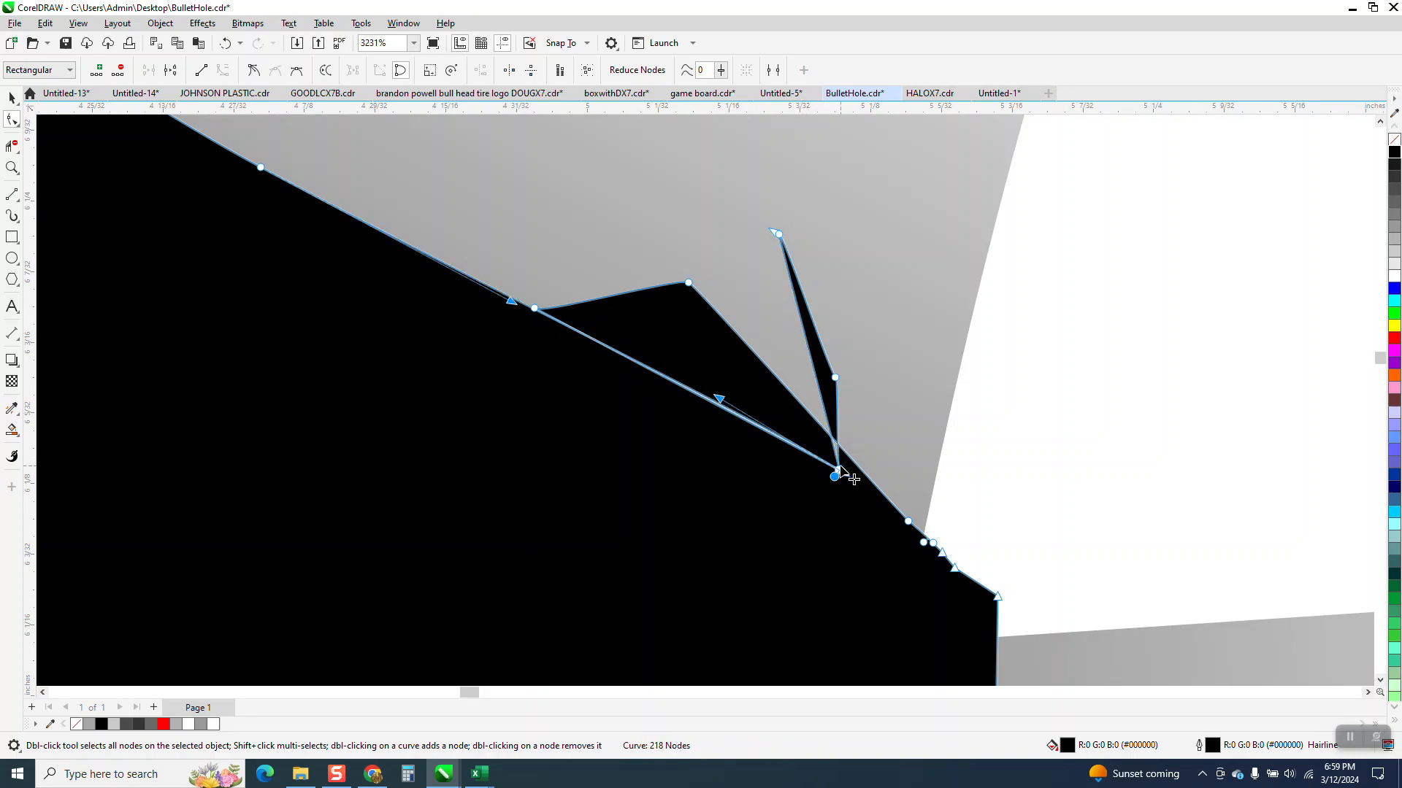
Step: Delete the four stray nodes that form the overlapping spike and sliver at the black shape's upper-right corner
click(779, 234)
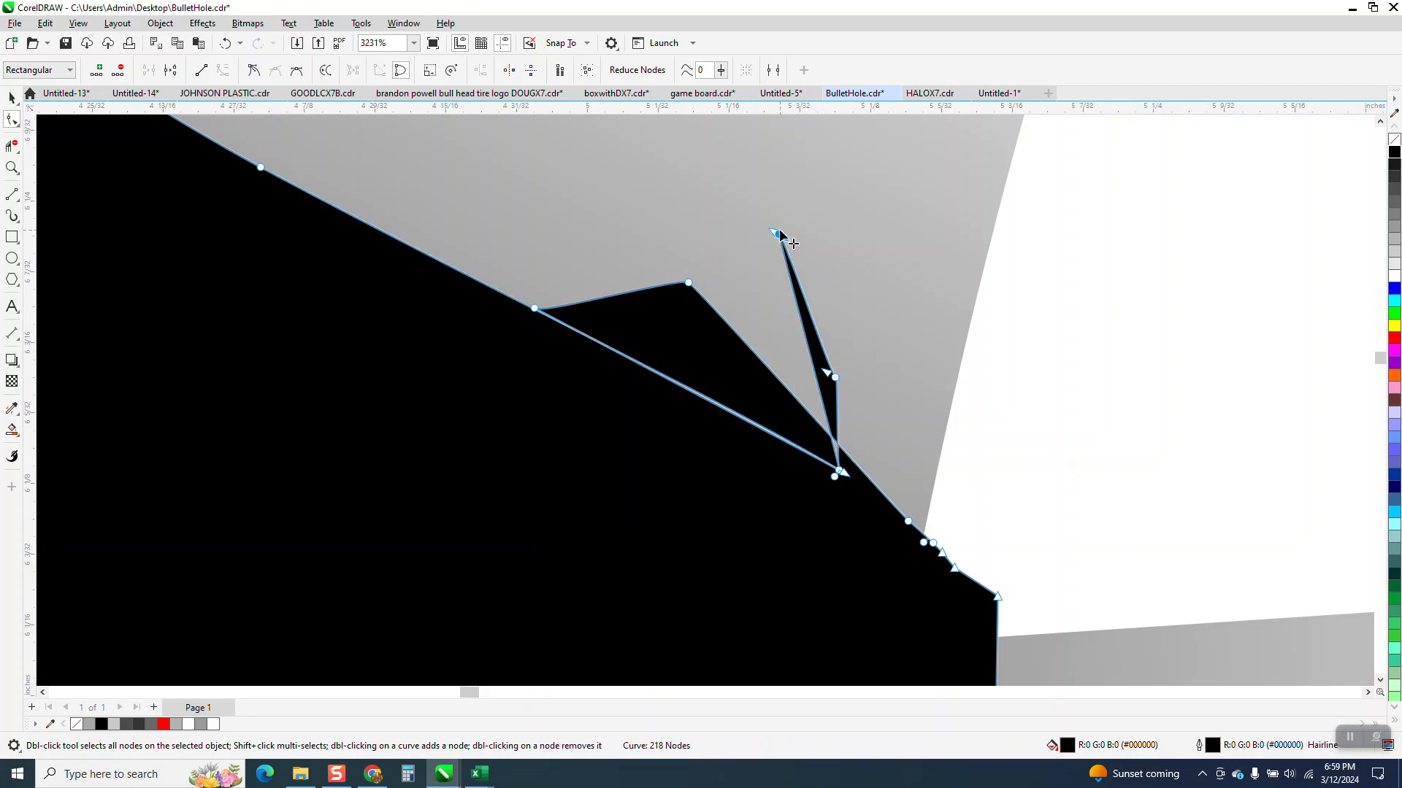
key(Delete)
click(837, 379)
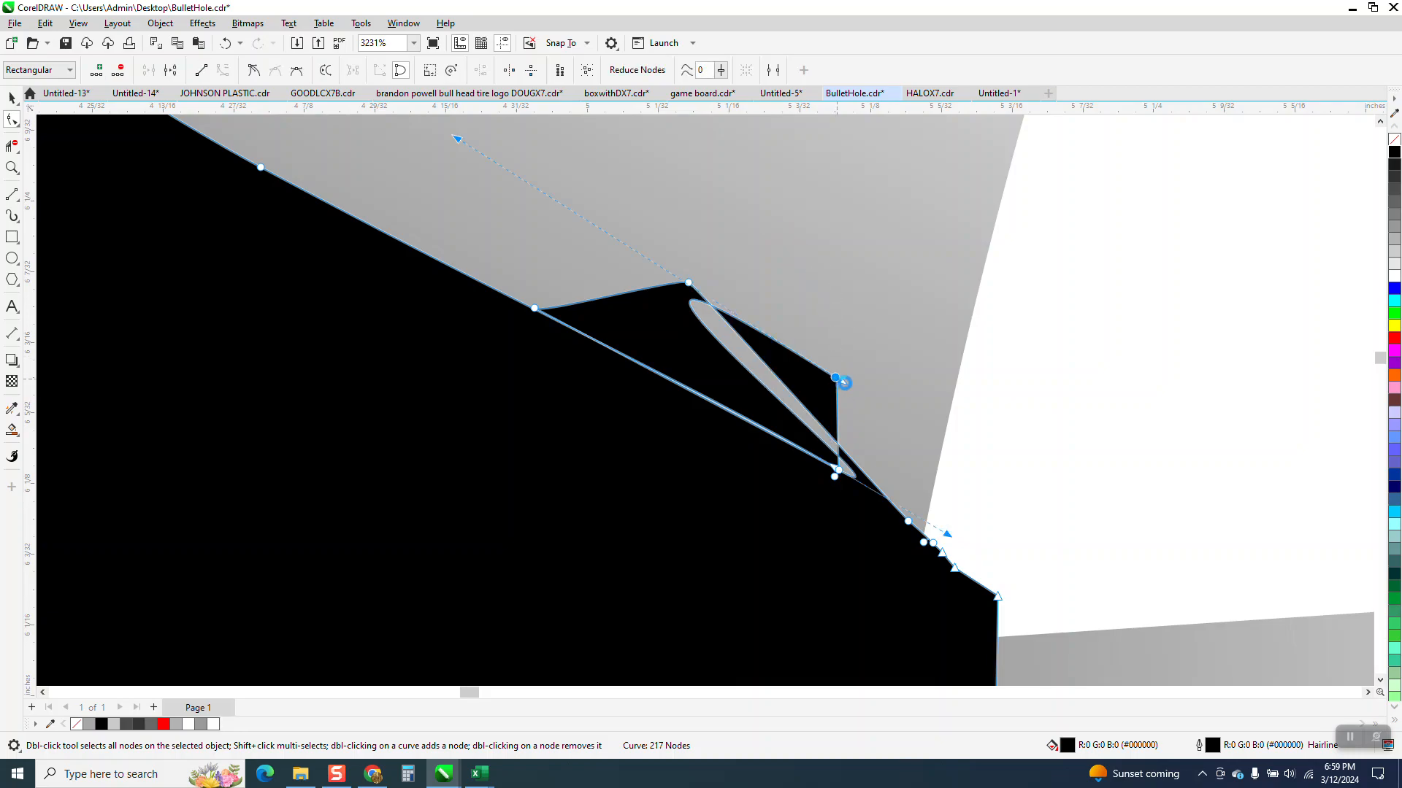
key(Delete)
click(835, 476)
key(Delete)
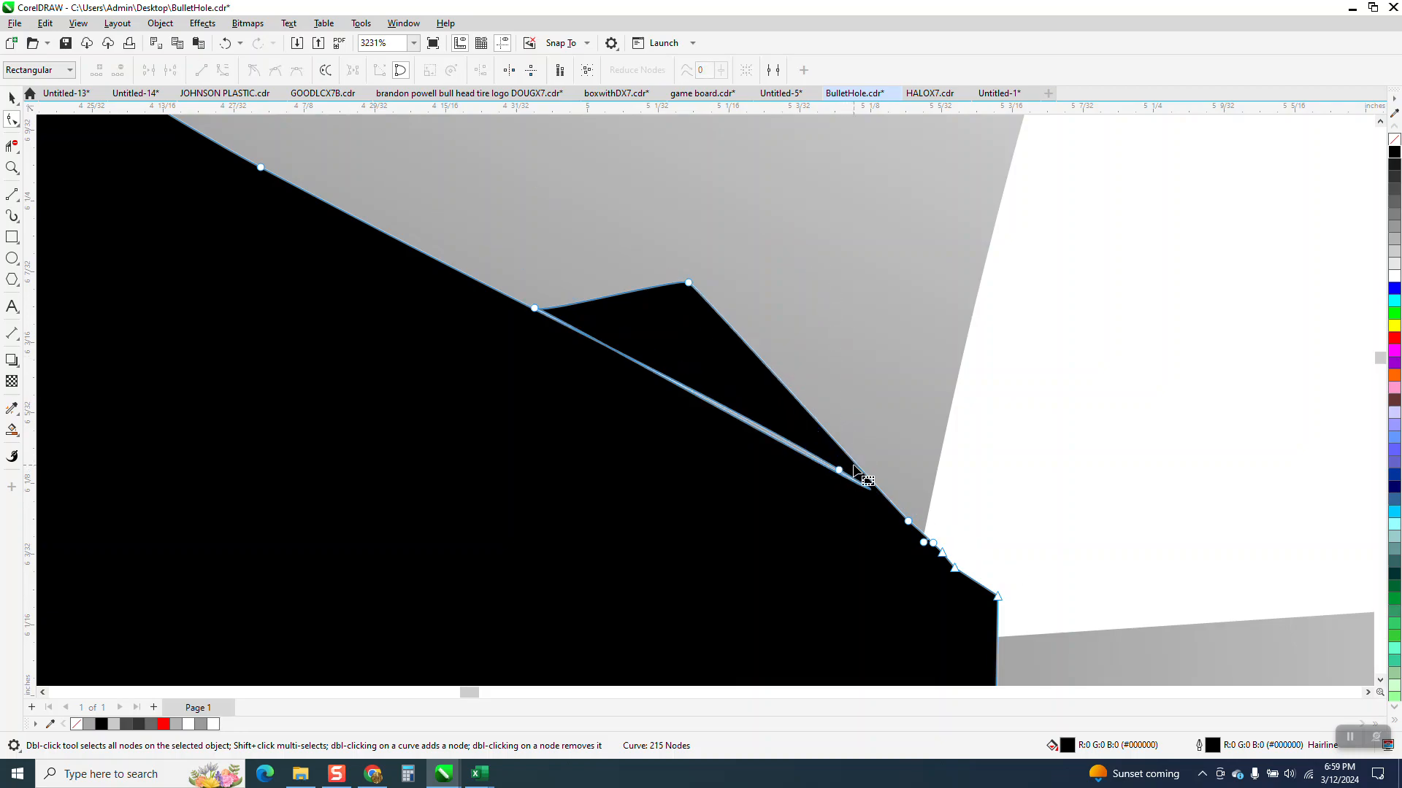
click(839, 470)
key(Delete)
scroll(771, 407, down, 2)
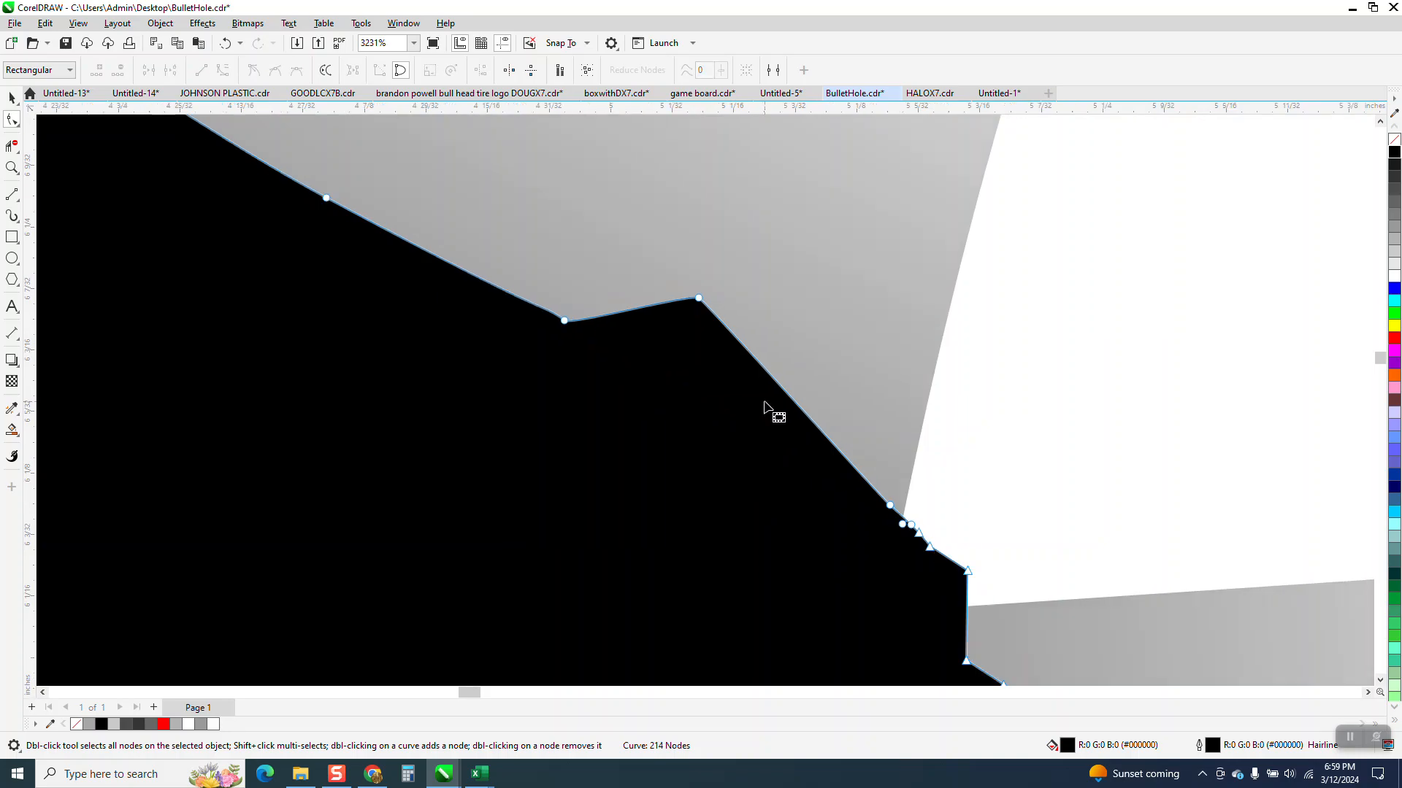
Step: Shift the selected nodes on the black shape's upper-right edge slightly to reshape its ragged outline
drag(627, 346, 616, 303)
scroll(639, 381, down, 1)
scroll(639, 387, down, 5)
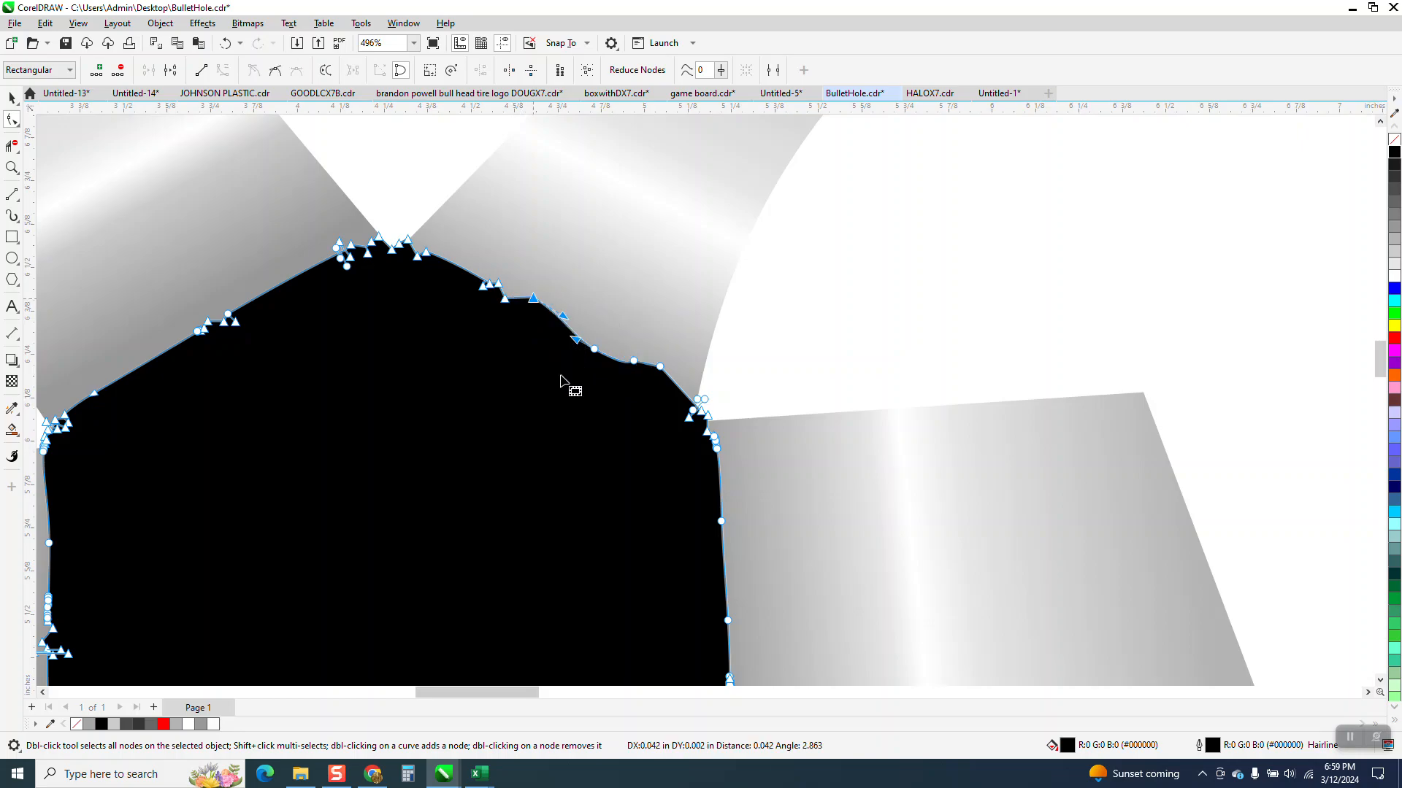
scroll(648, 309, down, 3)
click(11, 97)
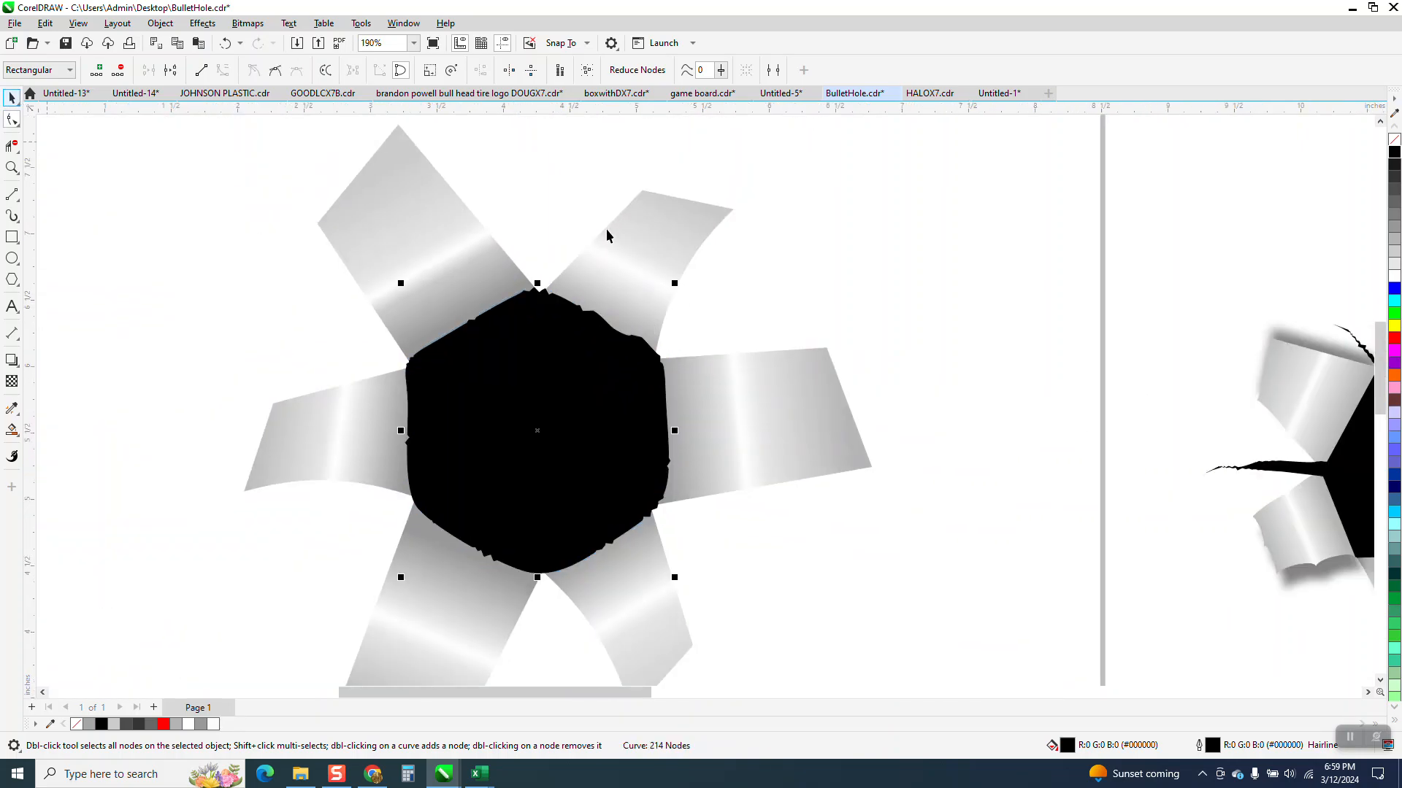
scroll(606, 235, down, 2)
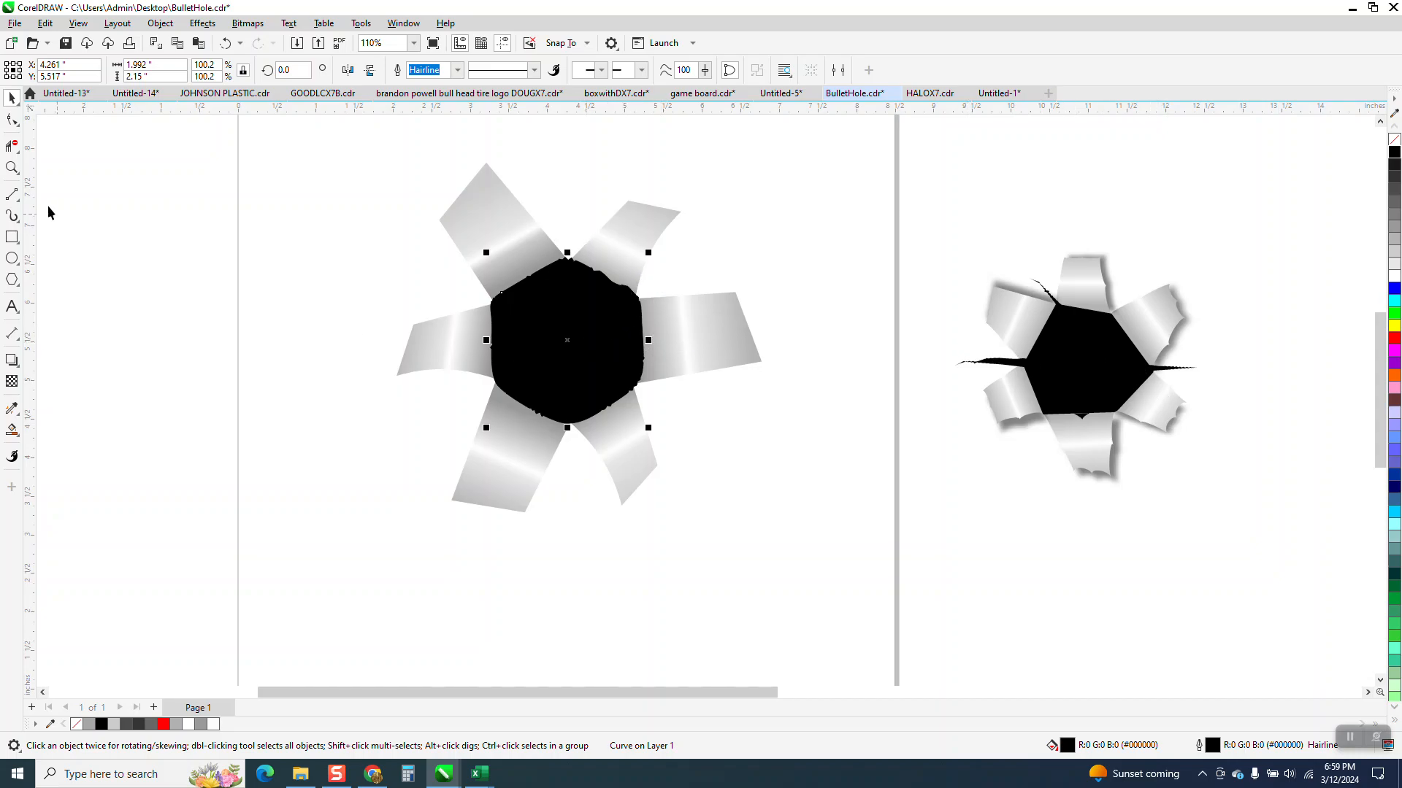
Step: Draw a wavy freehand crack line about 1.02 by 0.63 inches, running outward from the black shape's lower-right corner between two flaps
click(12, 168)
drag(496, 285, 823, 488)
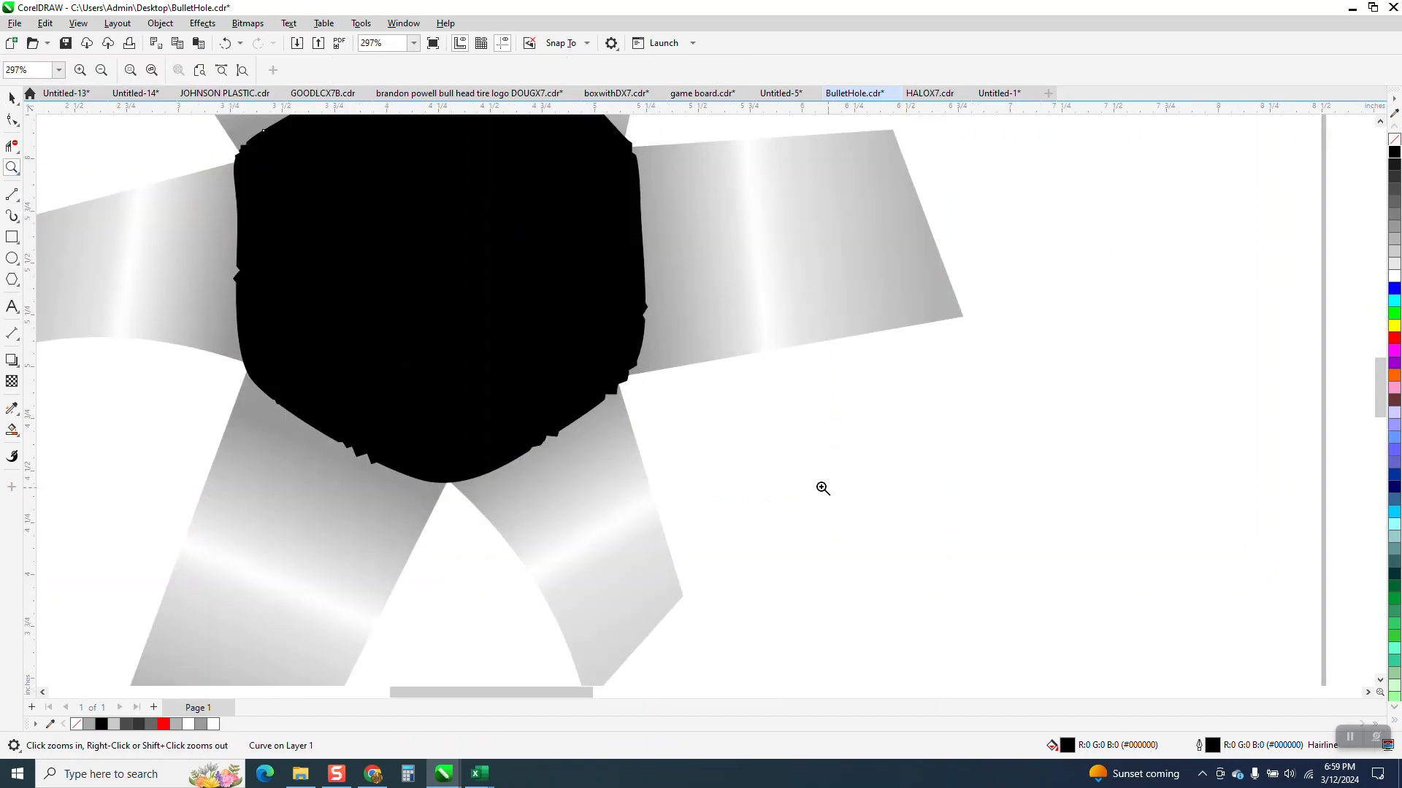
click(20, 201)
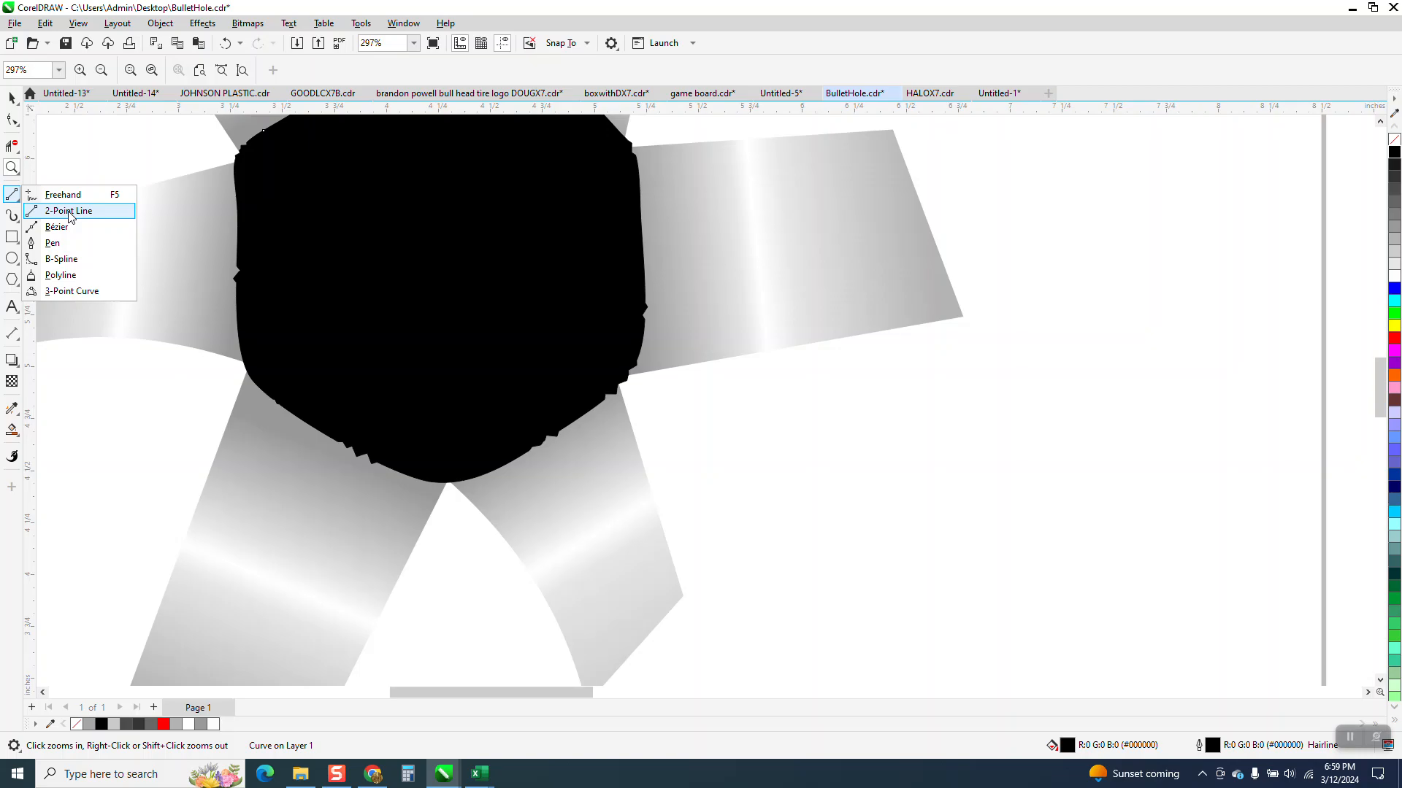
click(63, 194)
drag(616, 375, 827, 501)
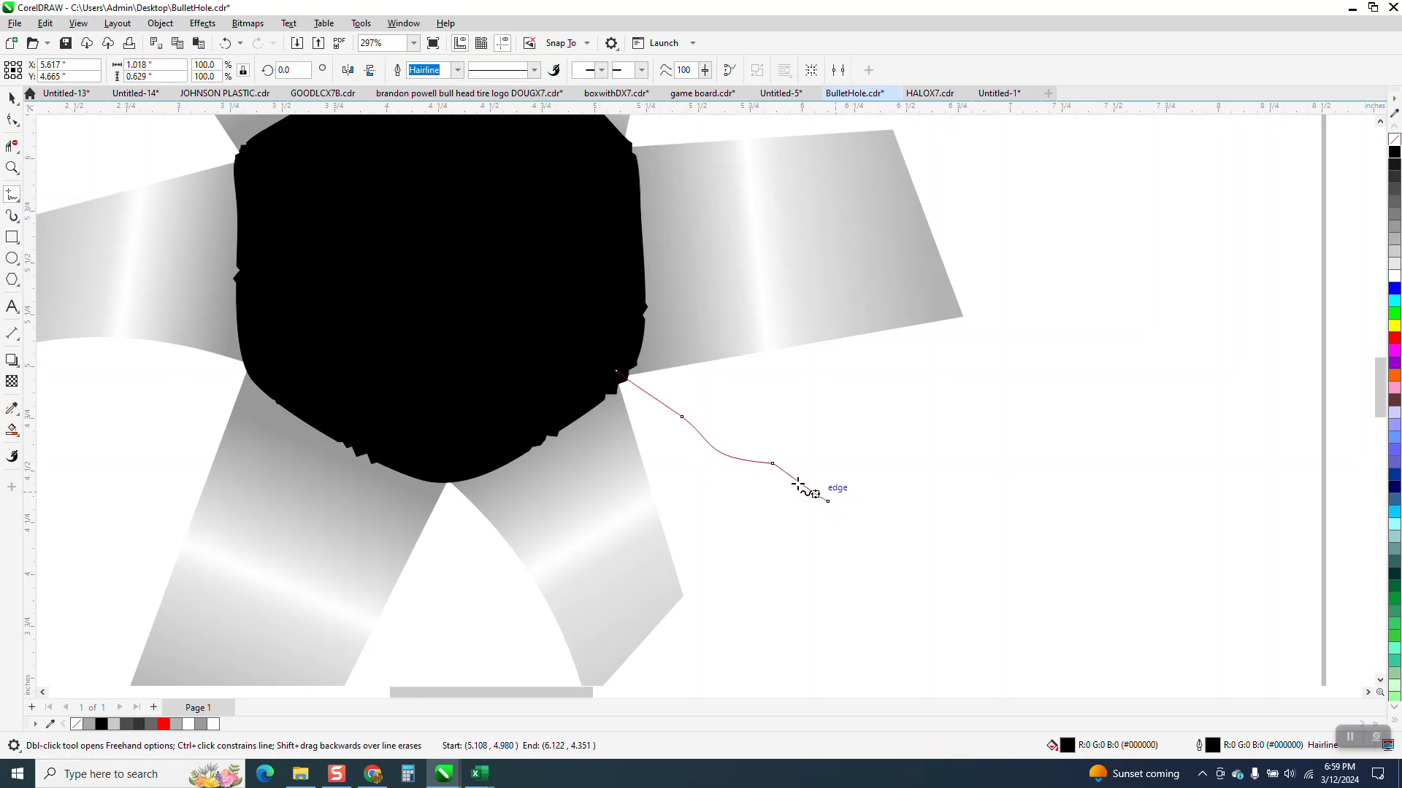
Step: Activate the Artistic Media tool in Preset mode with the crack line selected as the path for the preset stroke
click(21, 201)
mouse_move(20, 208)
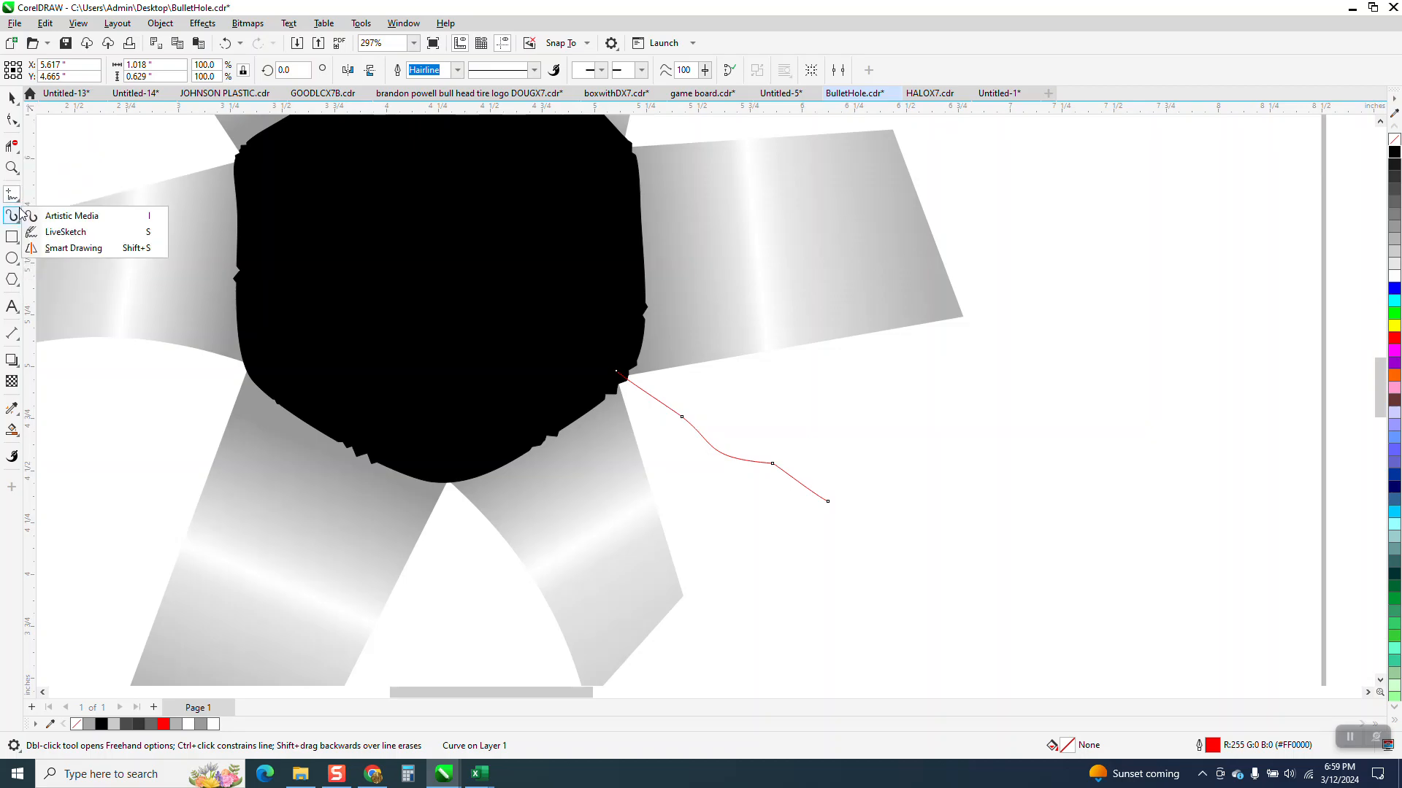
click(79, 217)
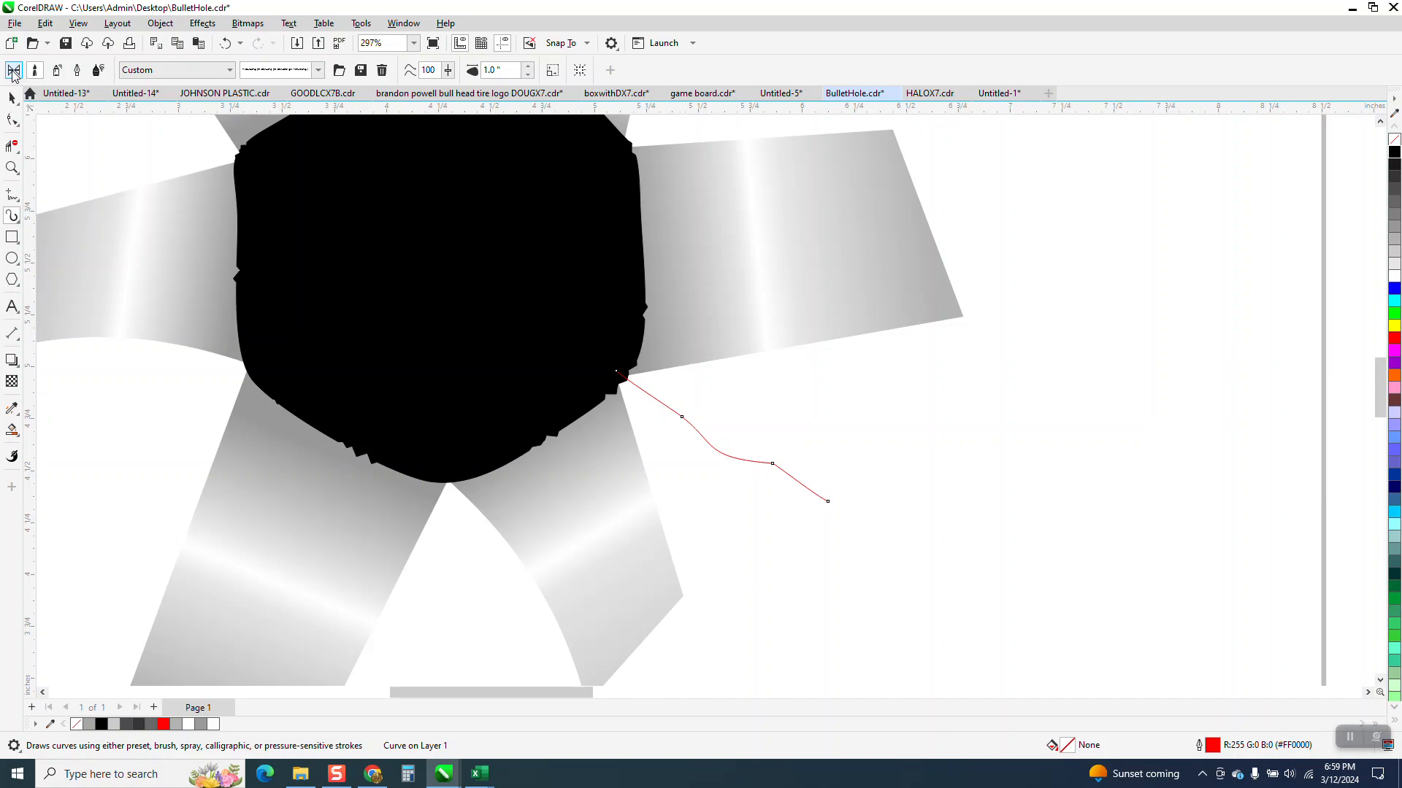
click(14, 70)
click(197, 71)
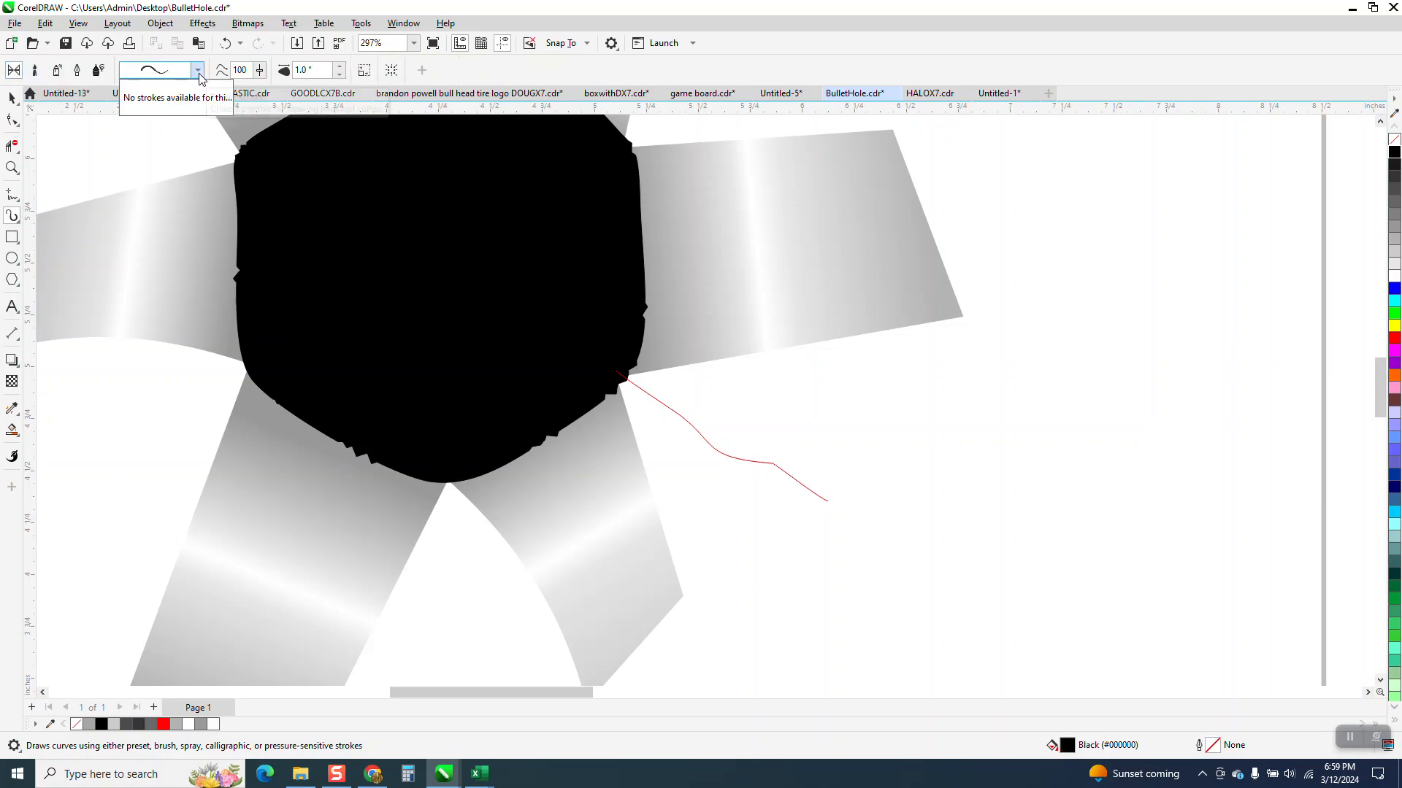
click(198, 71)
click(198, 71)
click(688, 424)
click(692, 426)
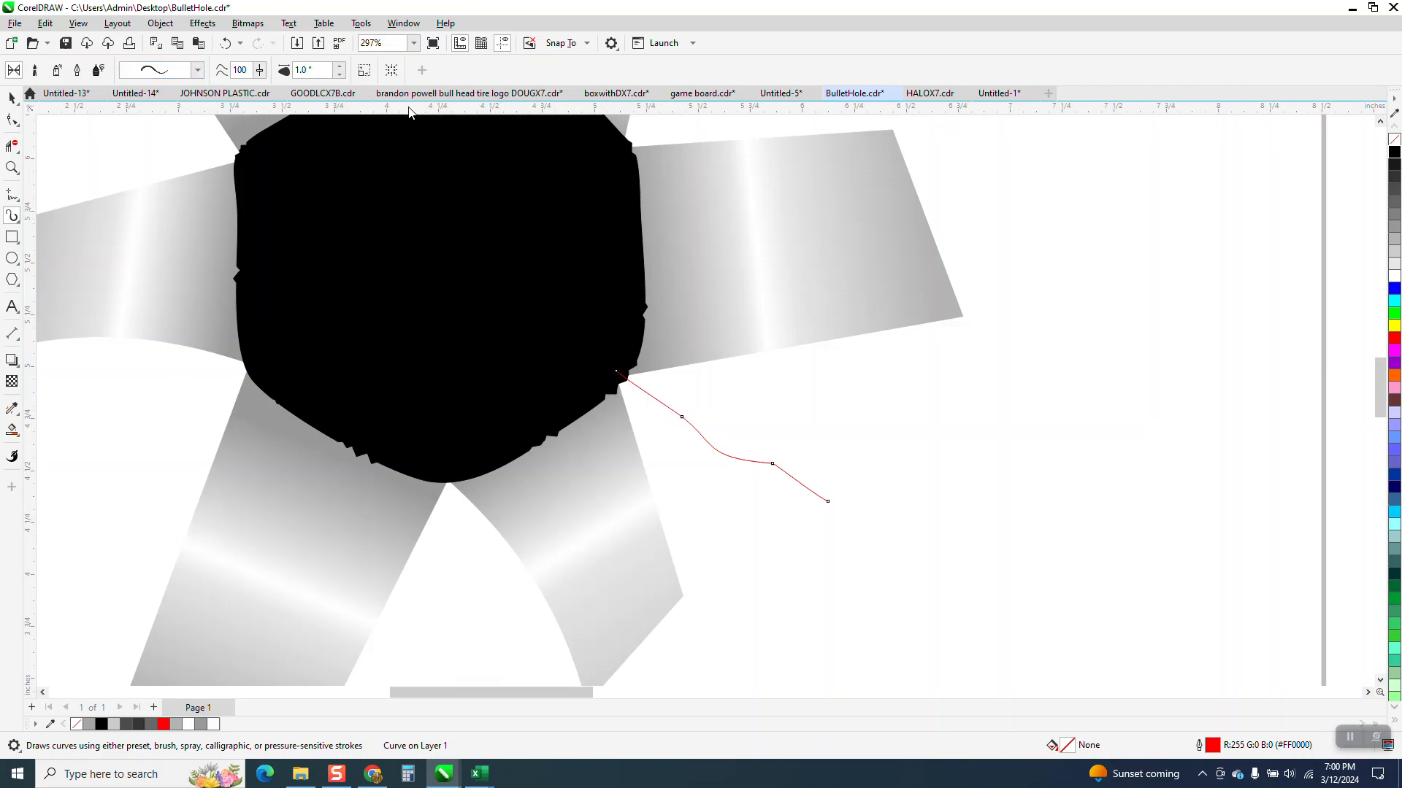
Step: Apply the preset artistic stroke to the crack line with a stroke width of 0.05 inches
click(339, 66)
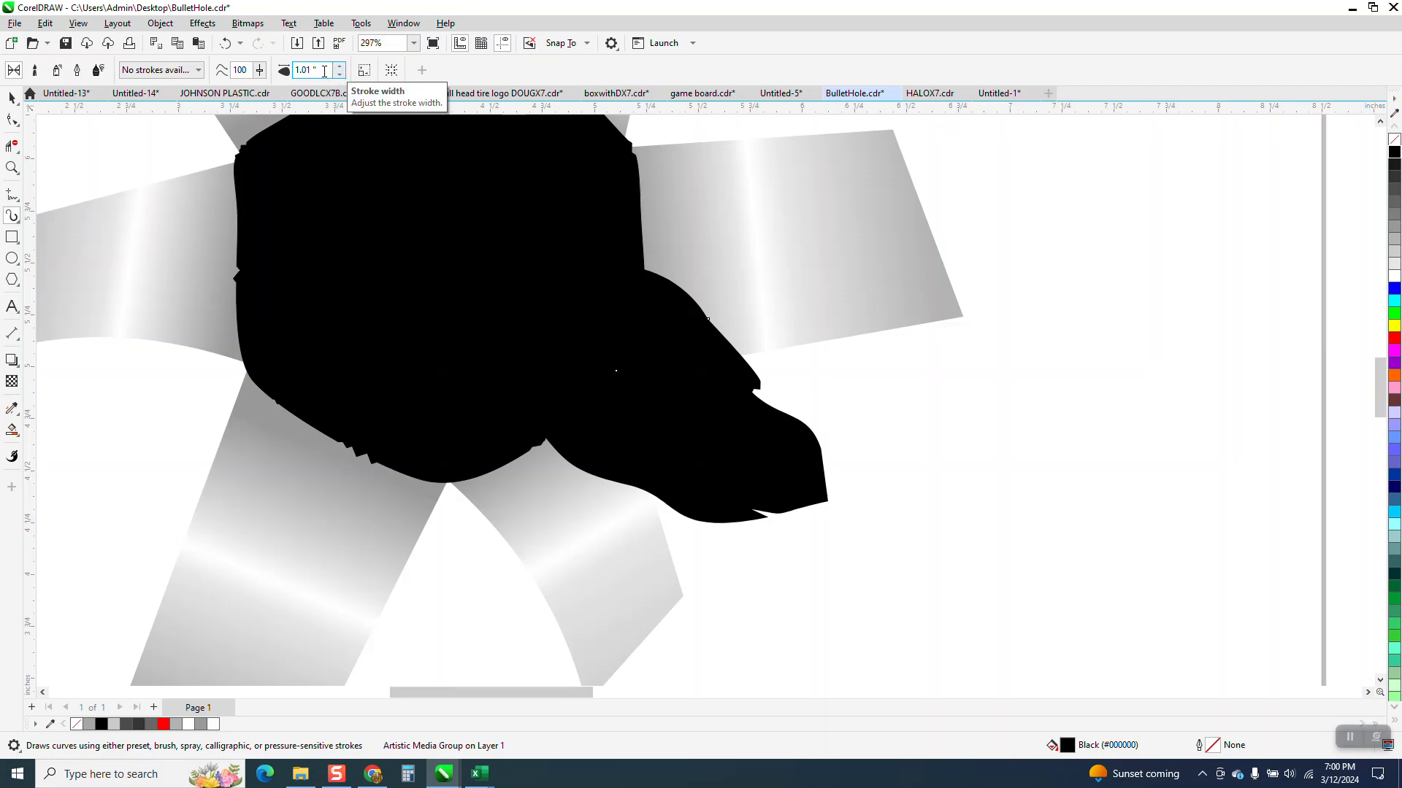
click(324, 72)
key(BackSpace)
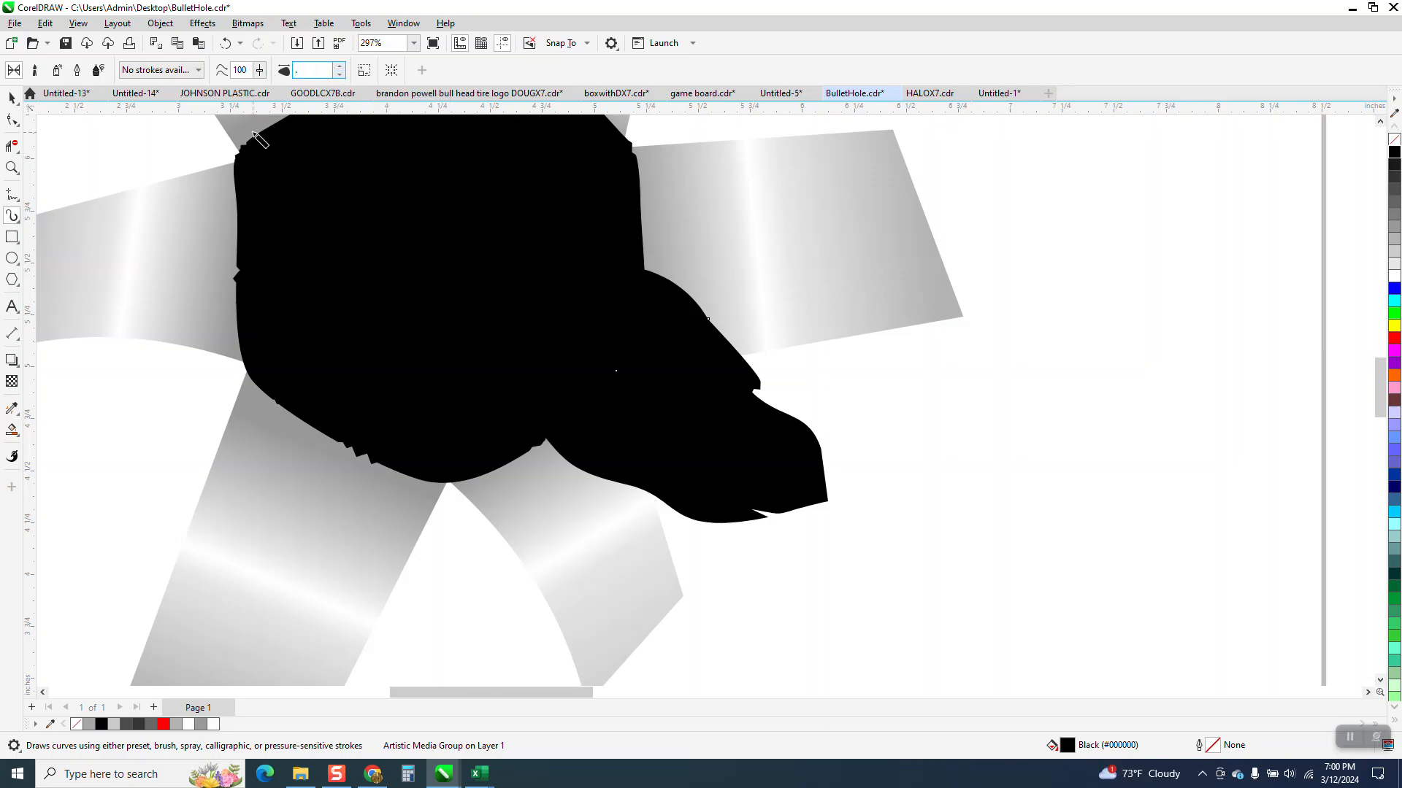
key(Return)
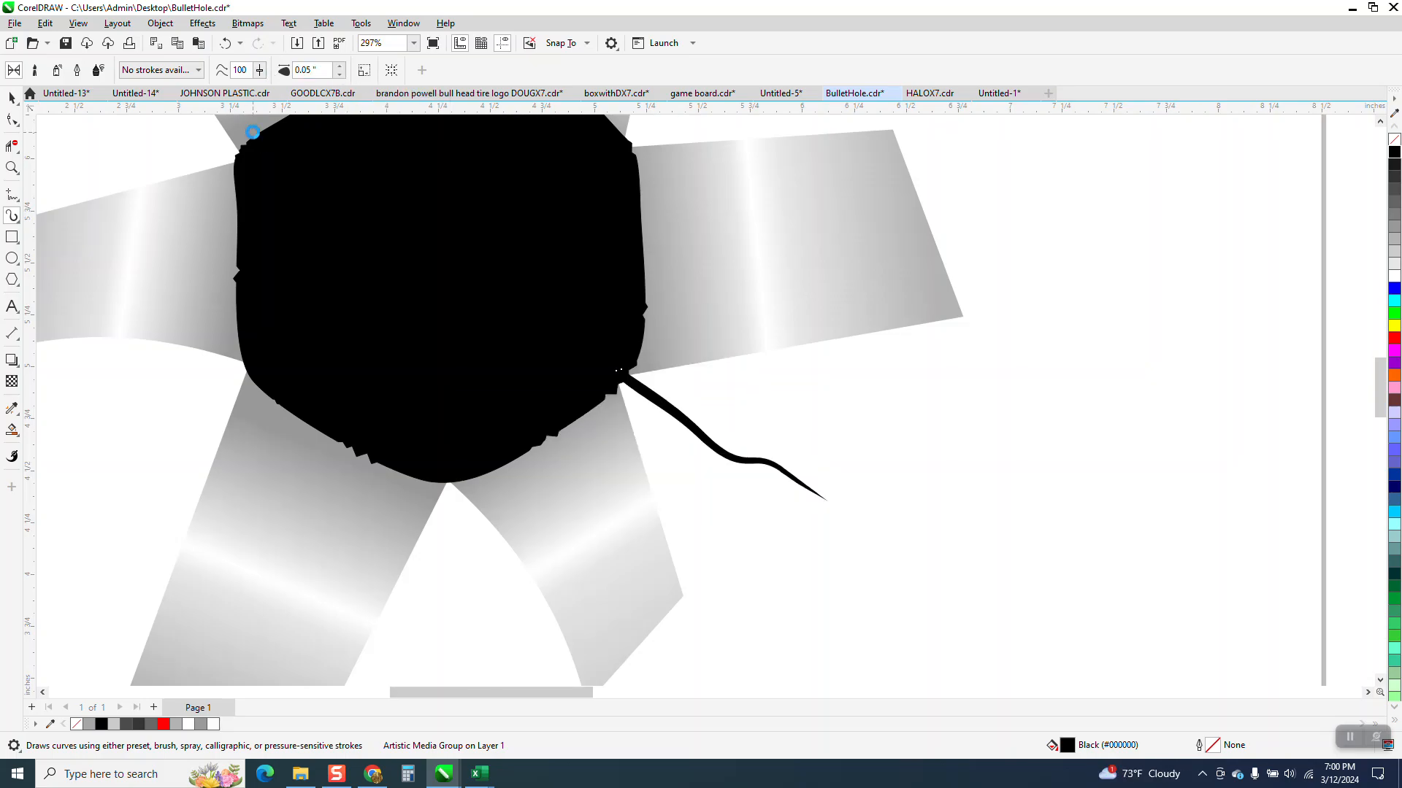
click(12, 97)
scroll(1035, 554, down, 1)
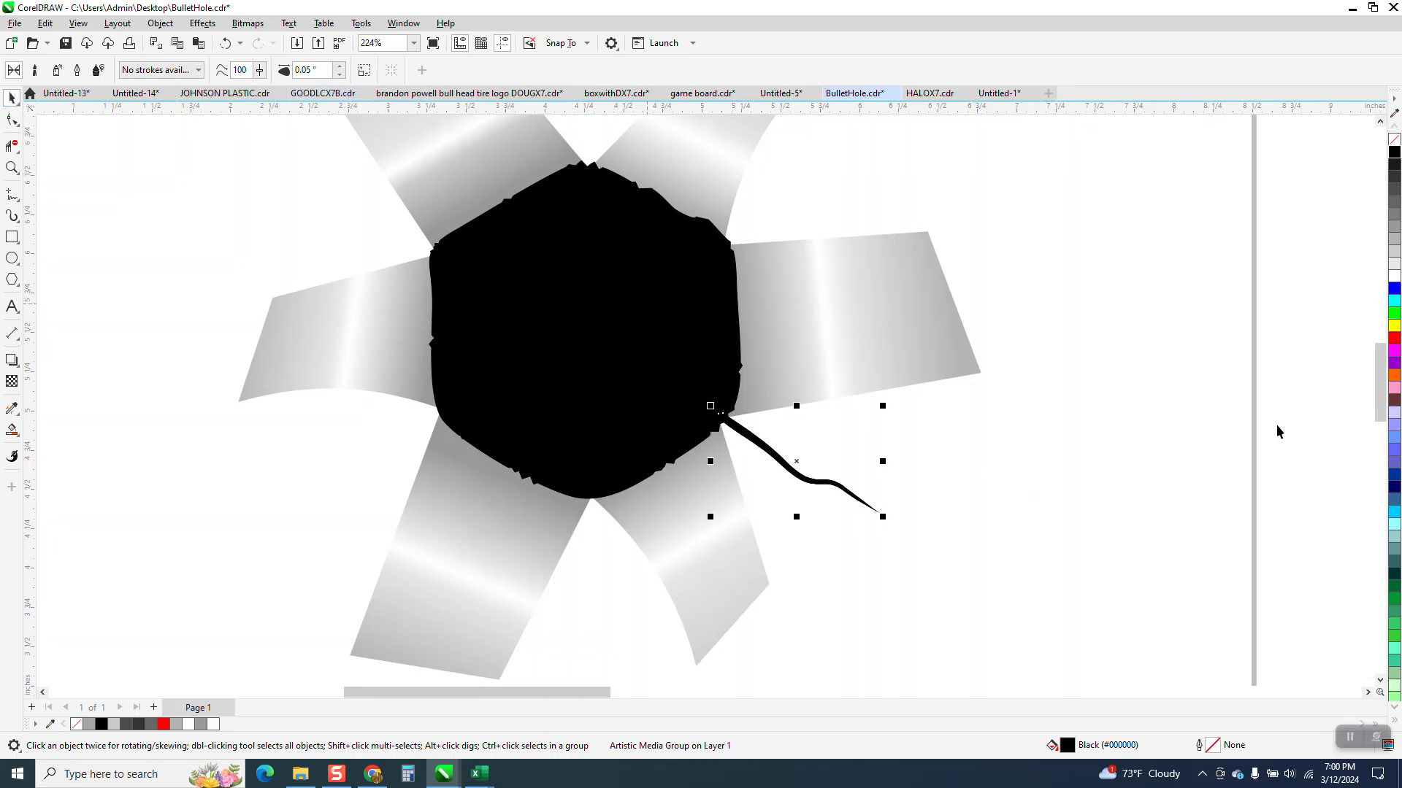
Step: Duplicate the crack stroke 3 inches to the right and delete the original at the black shape's lower-right corner
scroll(850, 473, down, 2)
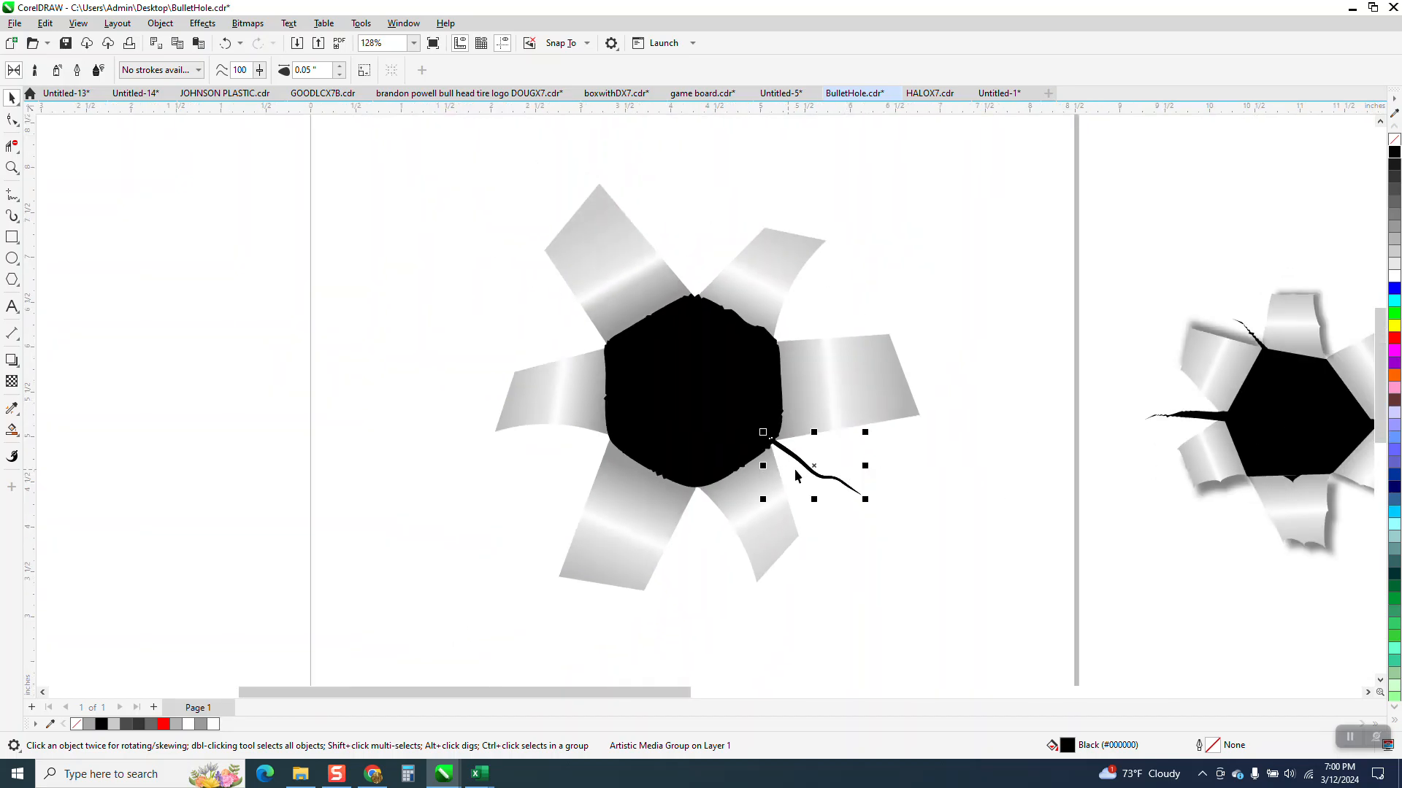
click(851, 450)
click(834, 479)
key(ctrl+d)
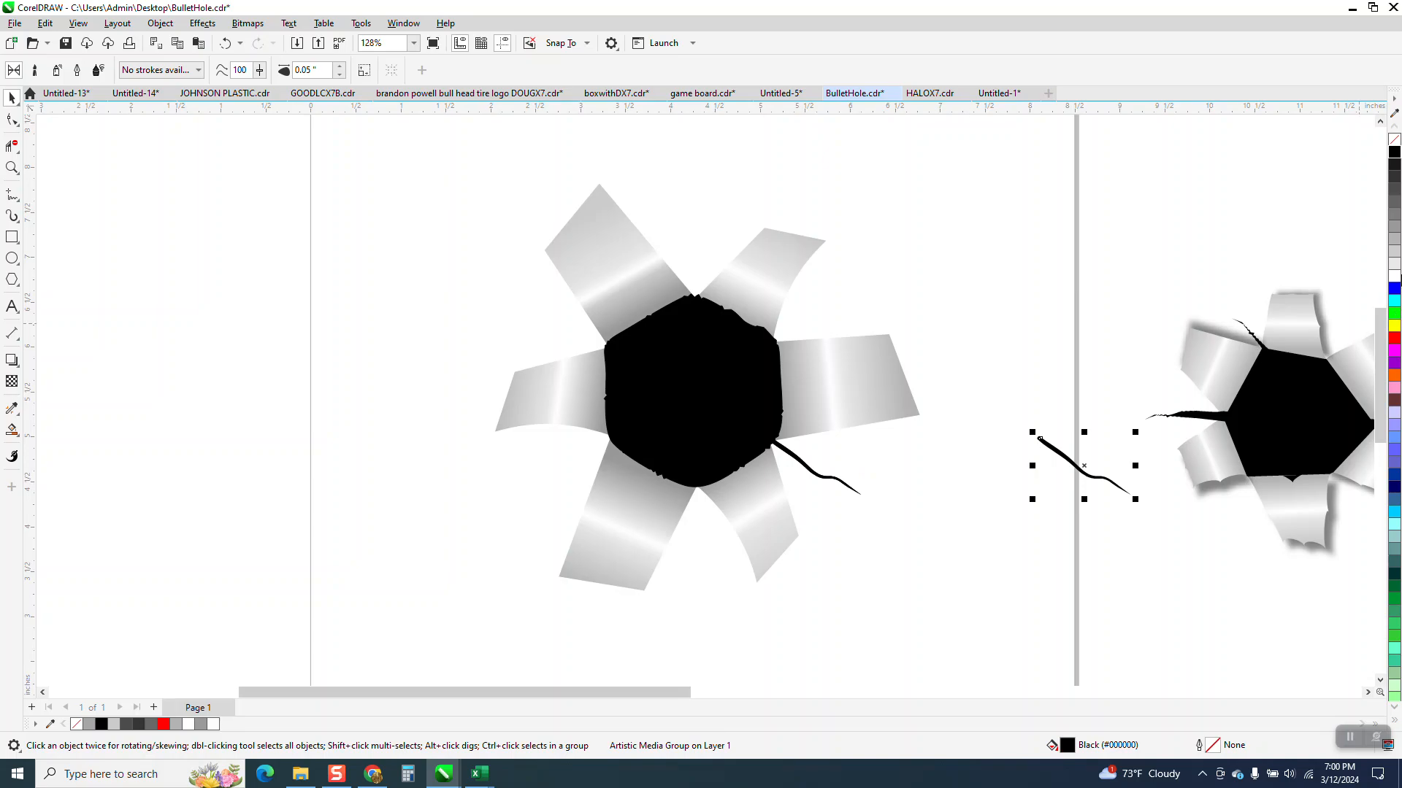
click(814, 478)
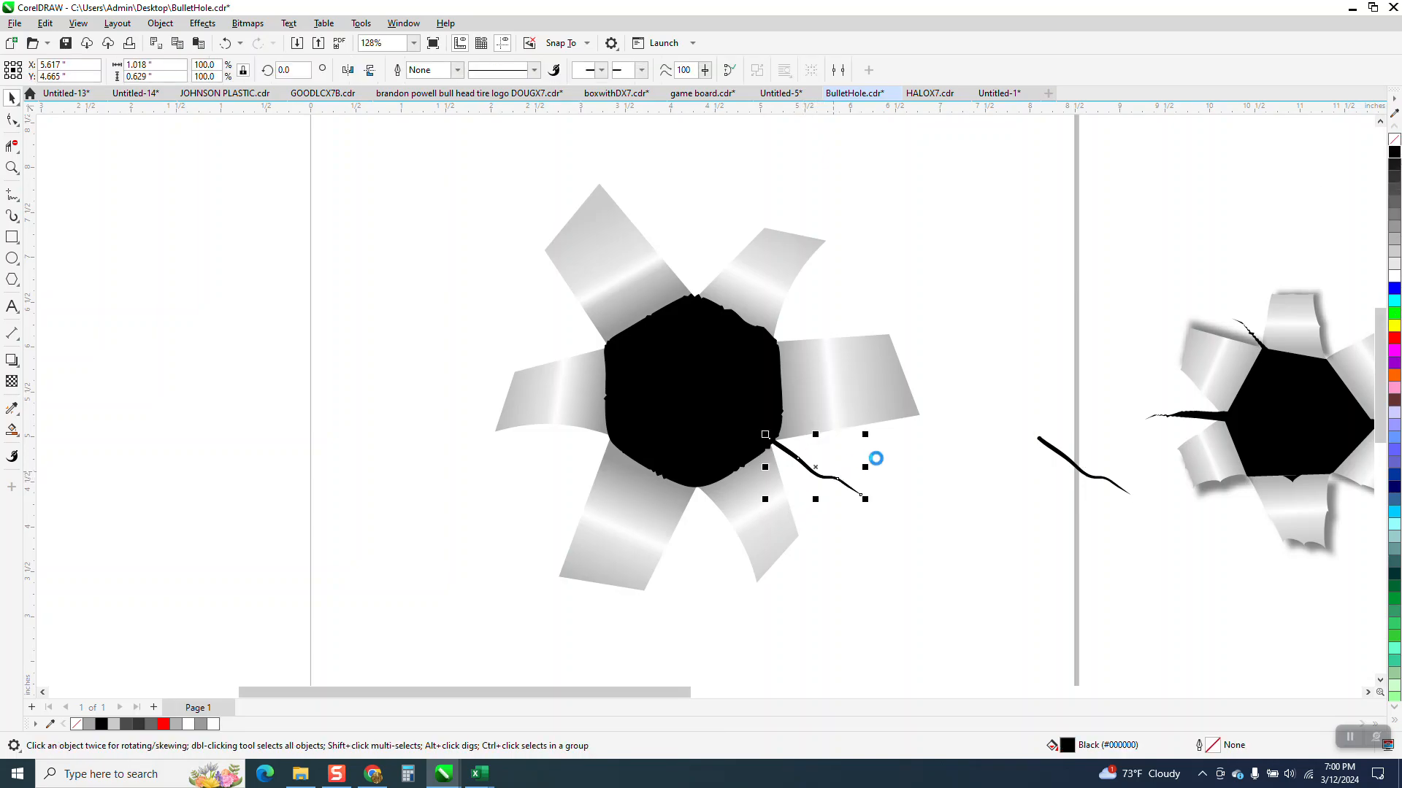
click(876, 458)
click(843, 491)
key(Delete)
click(1065, 462)
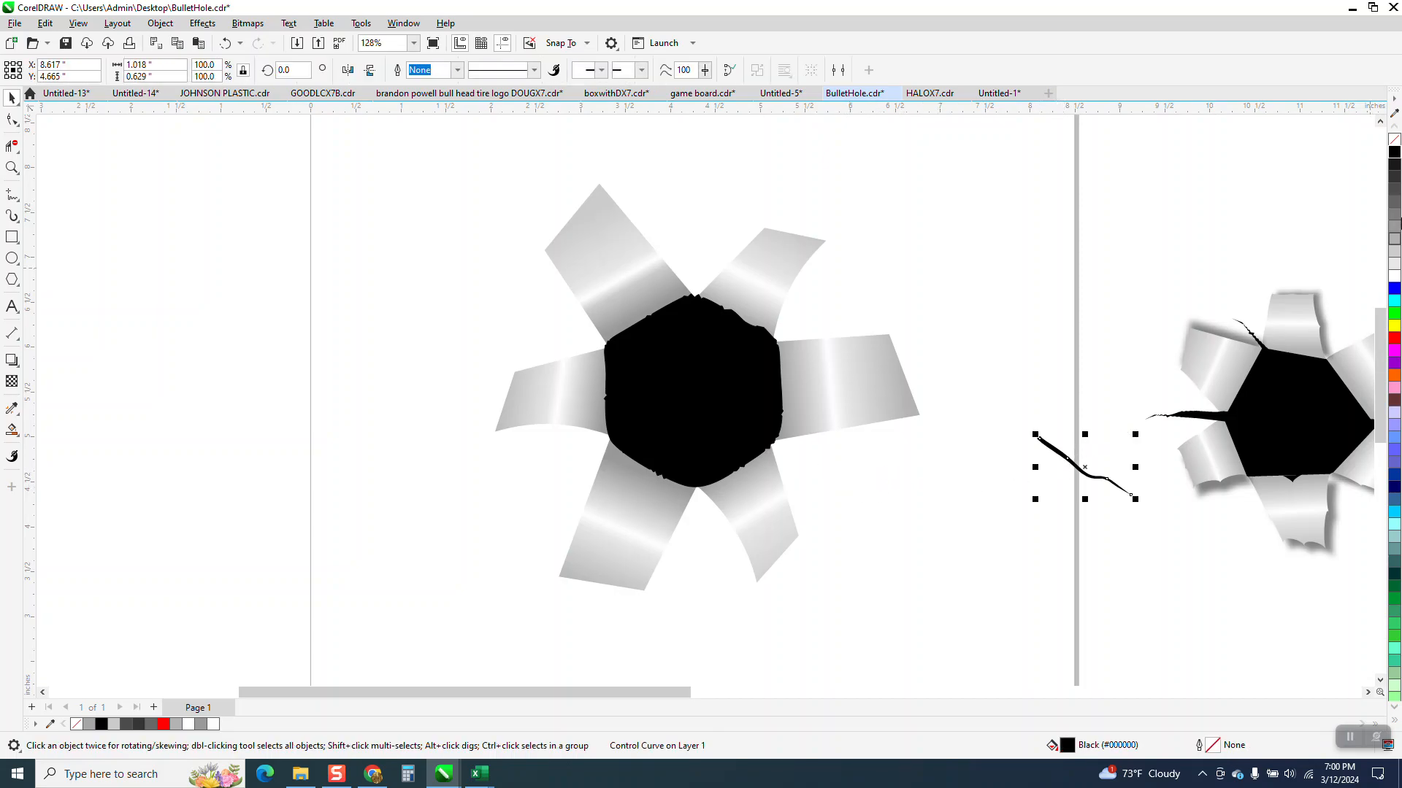
Step: Give the duplicate crack no fill and a black hairline outline, and break its artistic media group apart
click(1394, 140)
right_click(1394, 151)
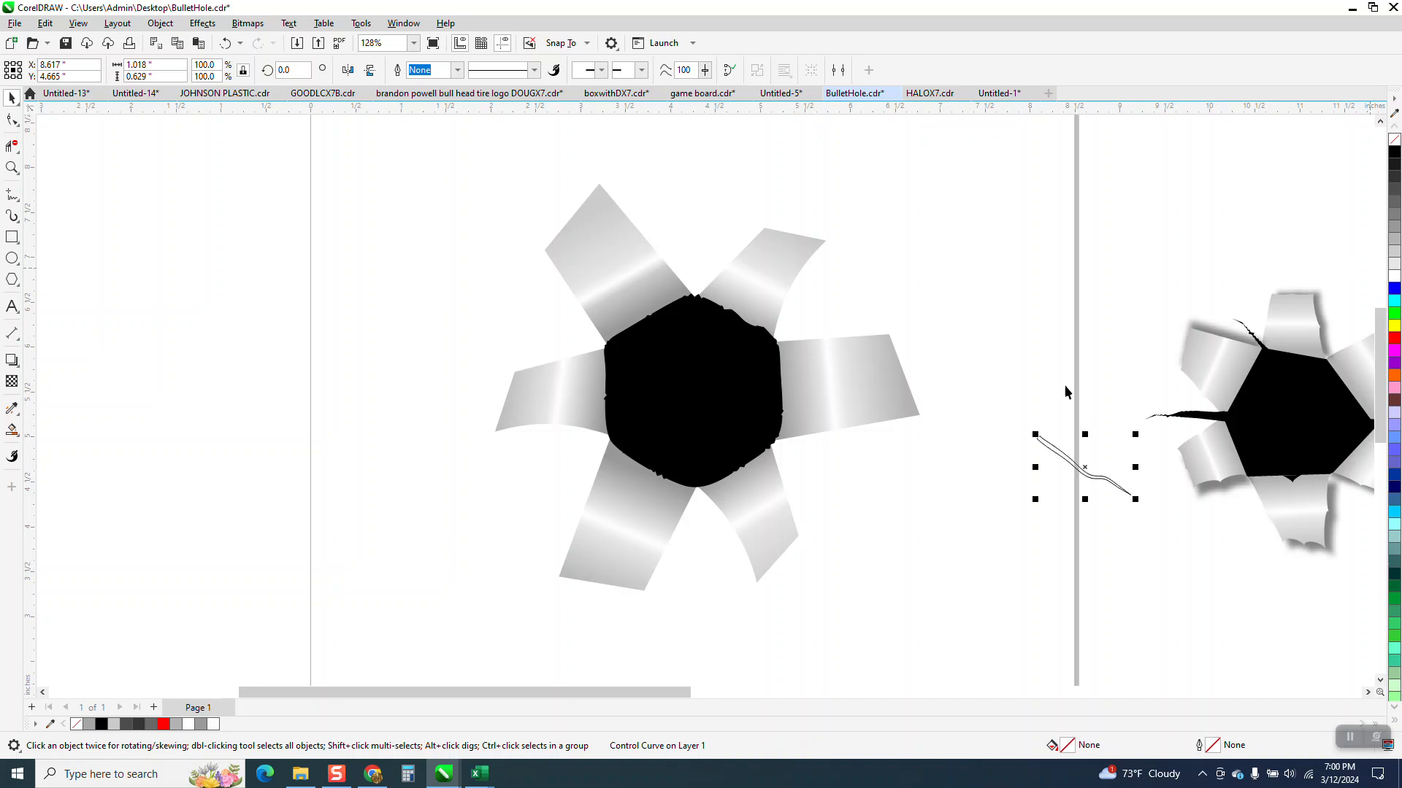
click(161, 24)
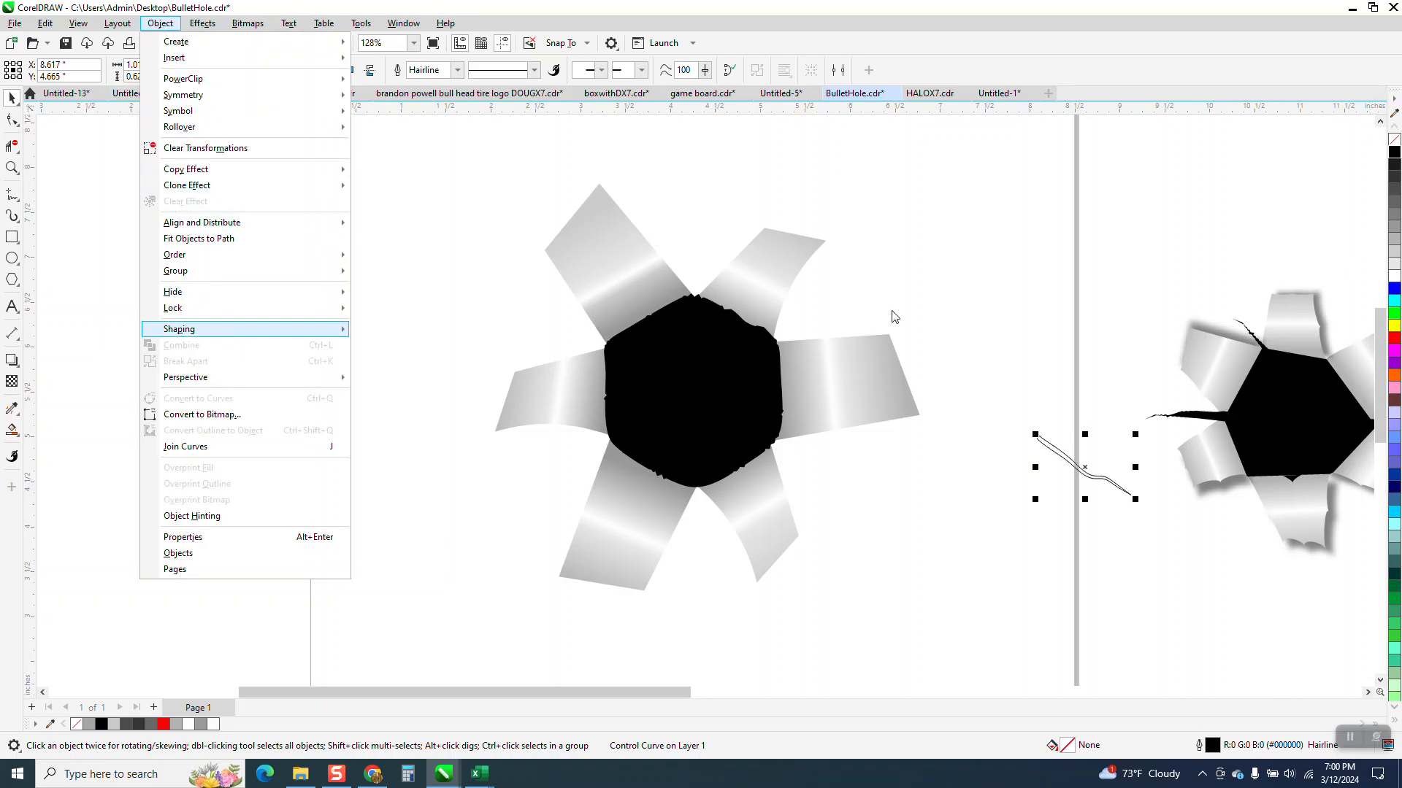
drag(980, 375, 1082, 475)
drag(1180, 540, 1181, 544)
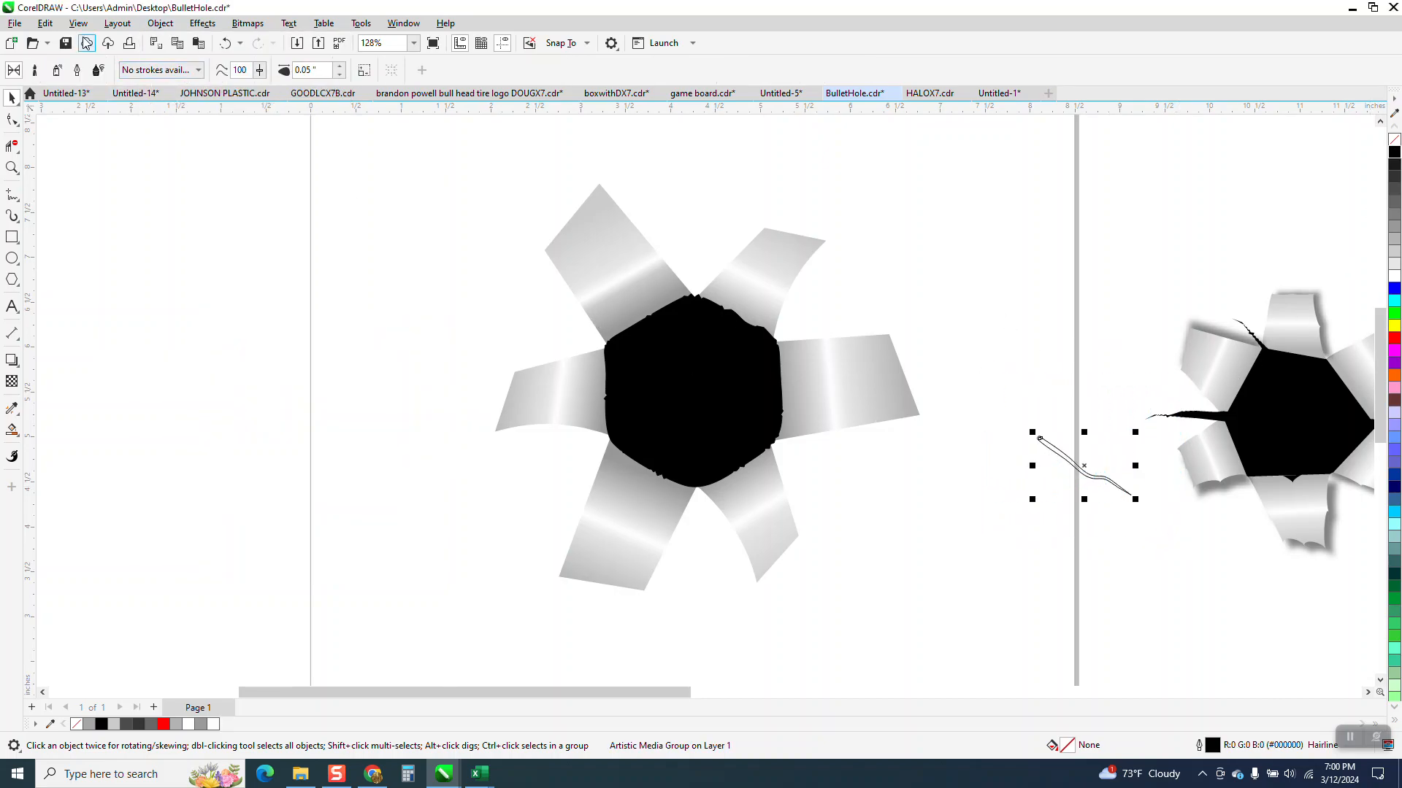
click(161, 23)
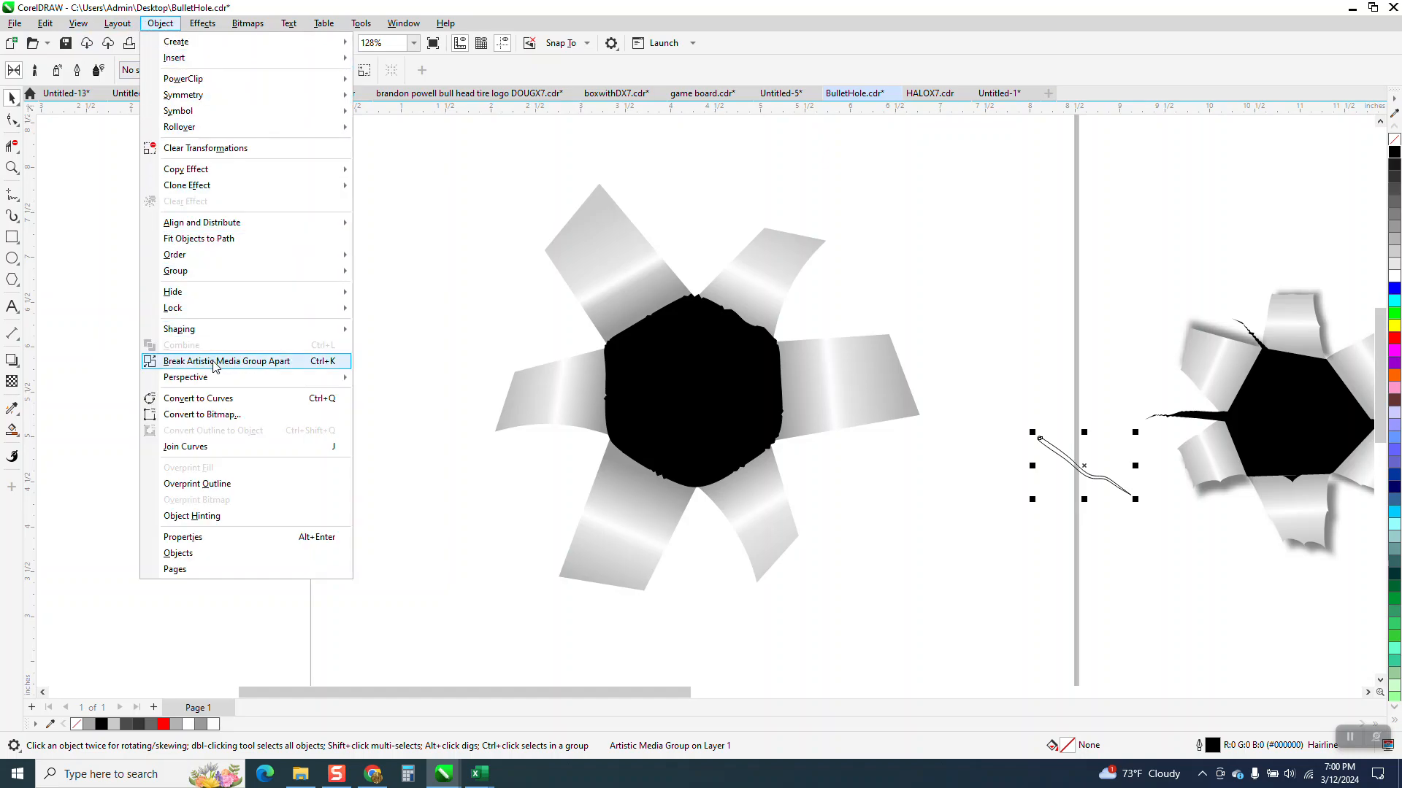
click(263, 362)
Step: Delete the control line running through the middle of the separated crack outline
click(10, 171)
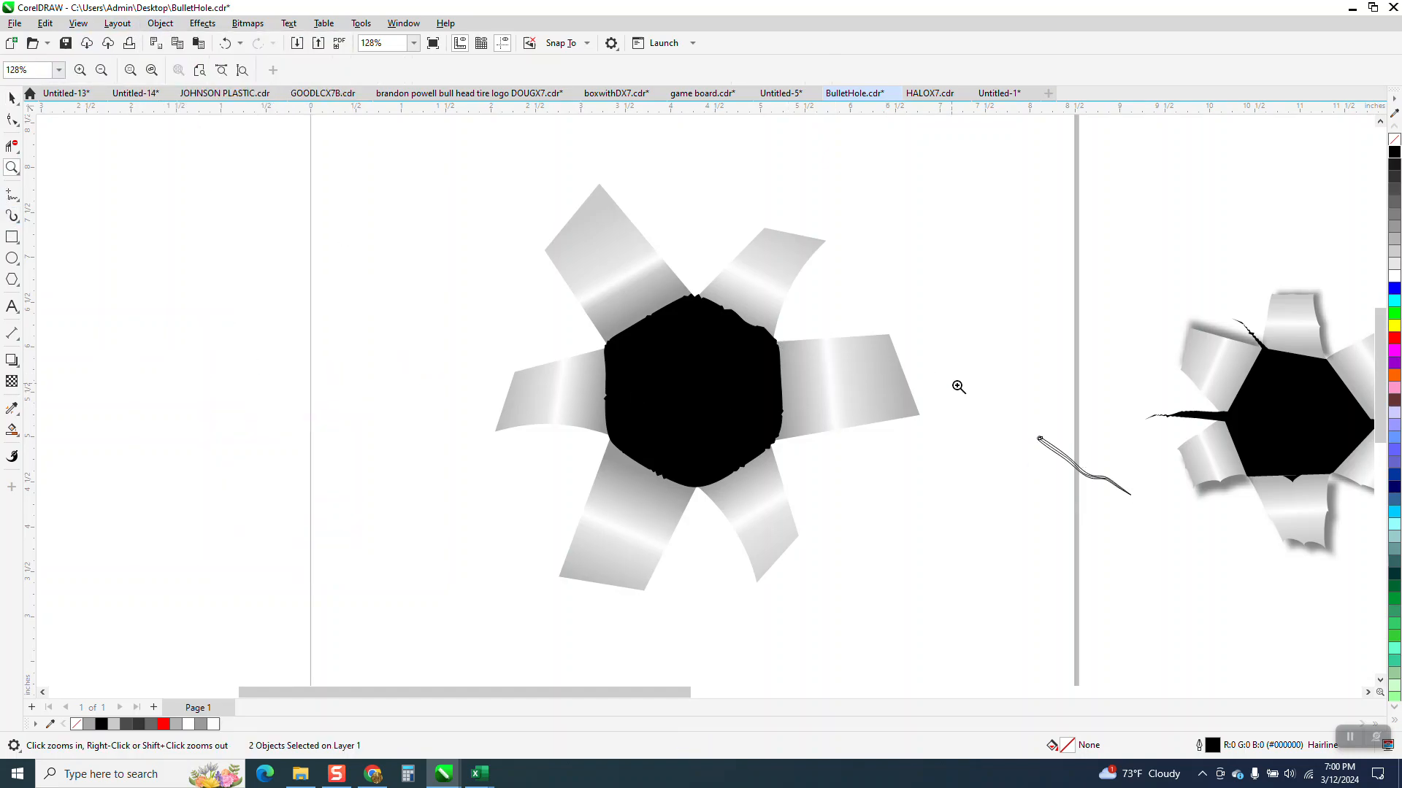
drag(1151, 514, 1152, 514)
click(12, 98)
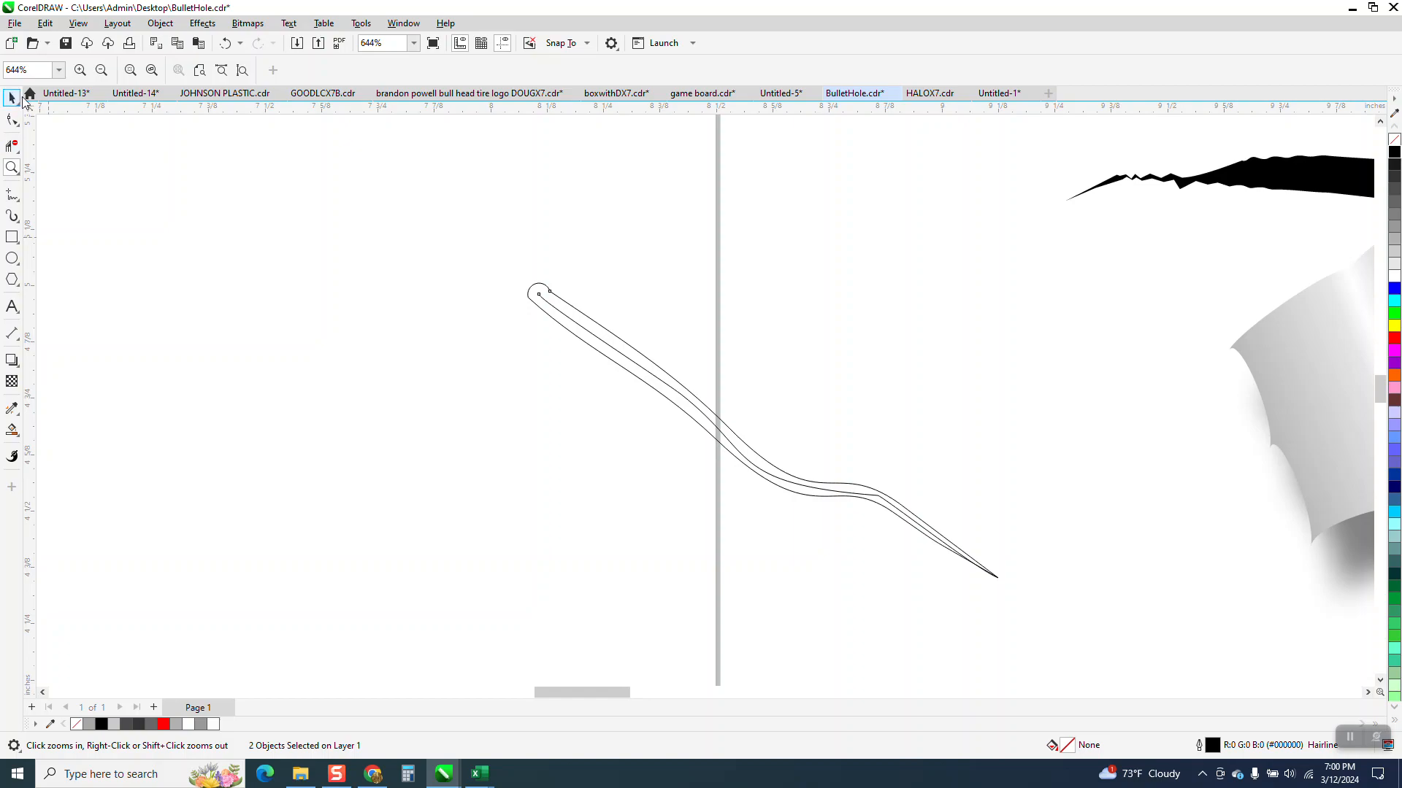
click(468, 204)
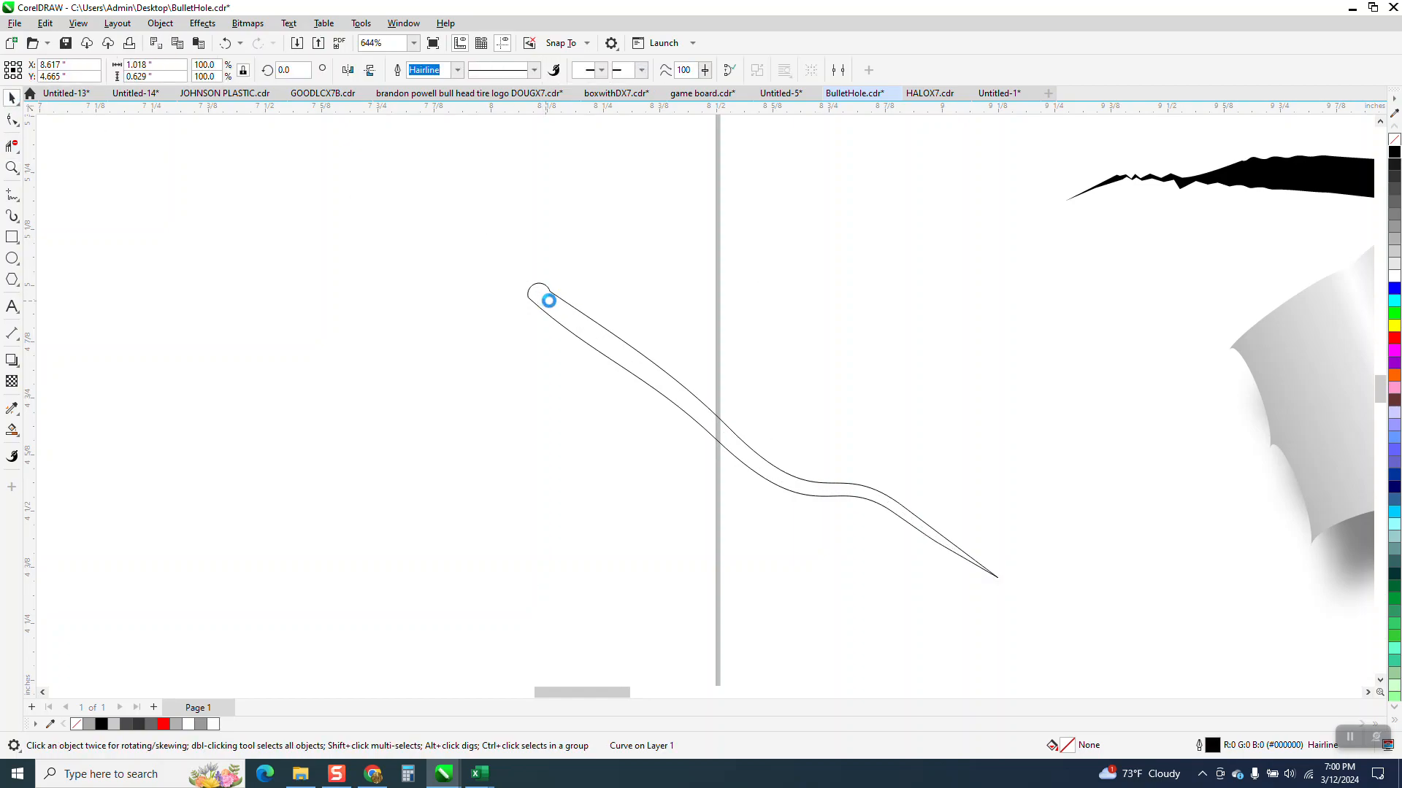
scroll(788, 331, down, 5)
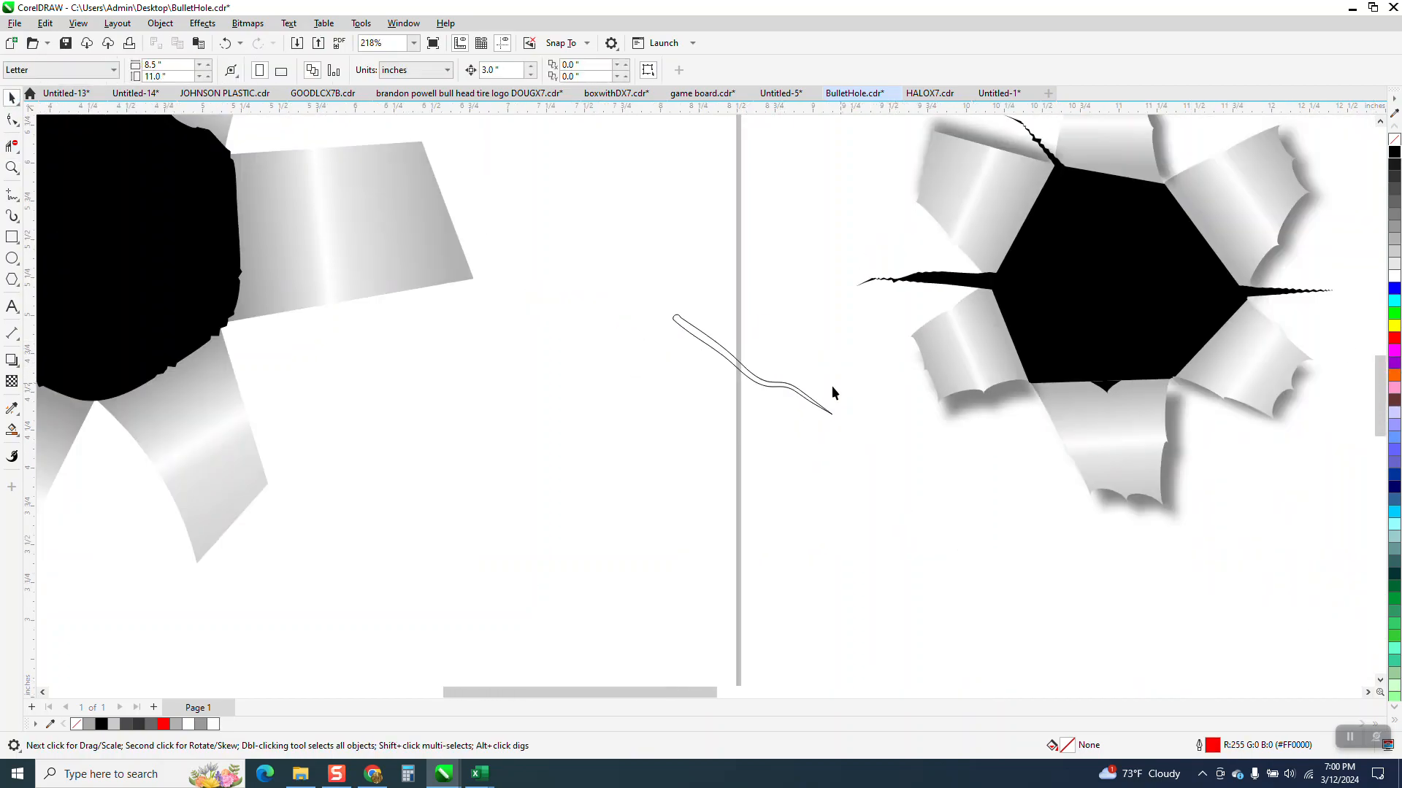
Step: Fill the crack outline with black and move it 3 inches left, back to the black shape's lower-right corner
click(776, 387)
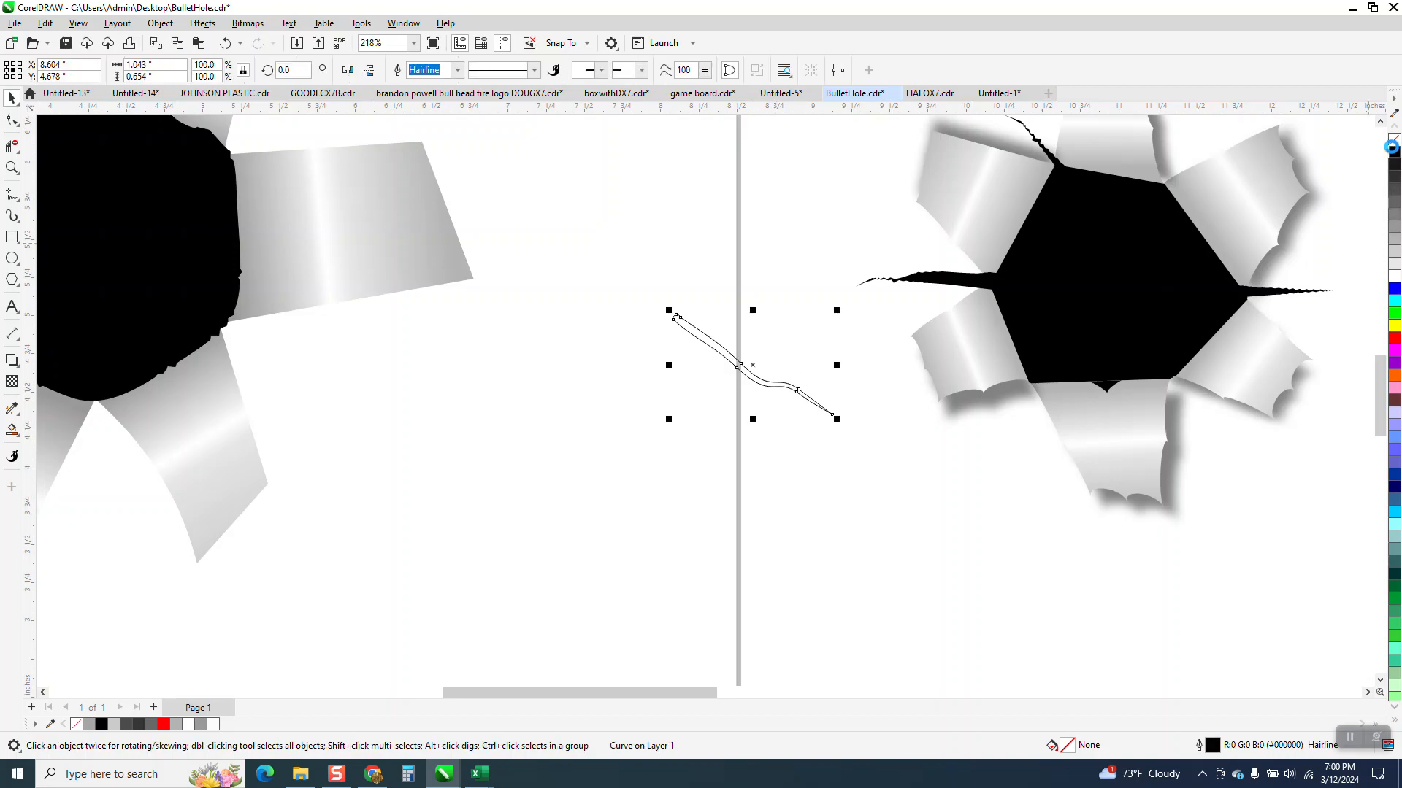
click(1393, 149)
key(Left)
Step: Make a horizontally mirrored copy of the crack and place it at the black shape's lower-left corner
scroll(1265, 276, down, 1)
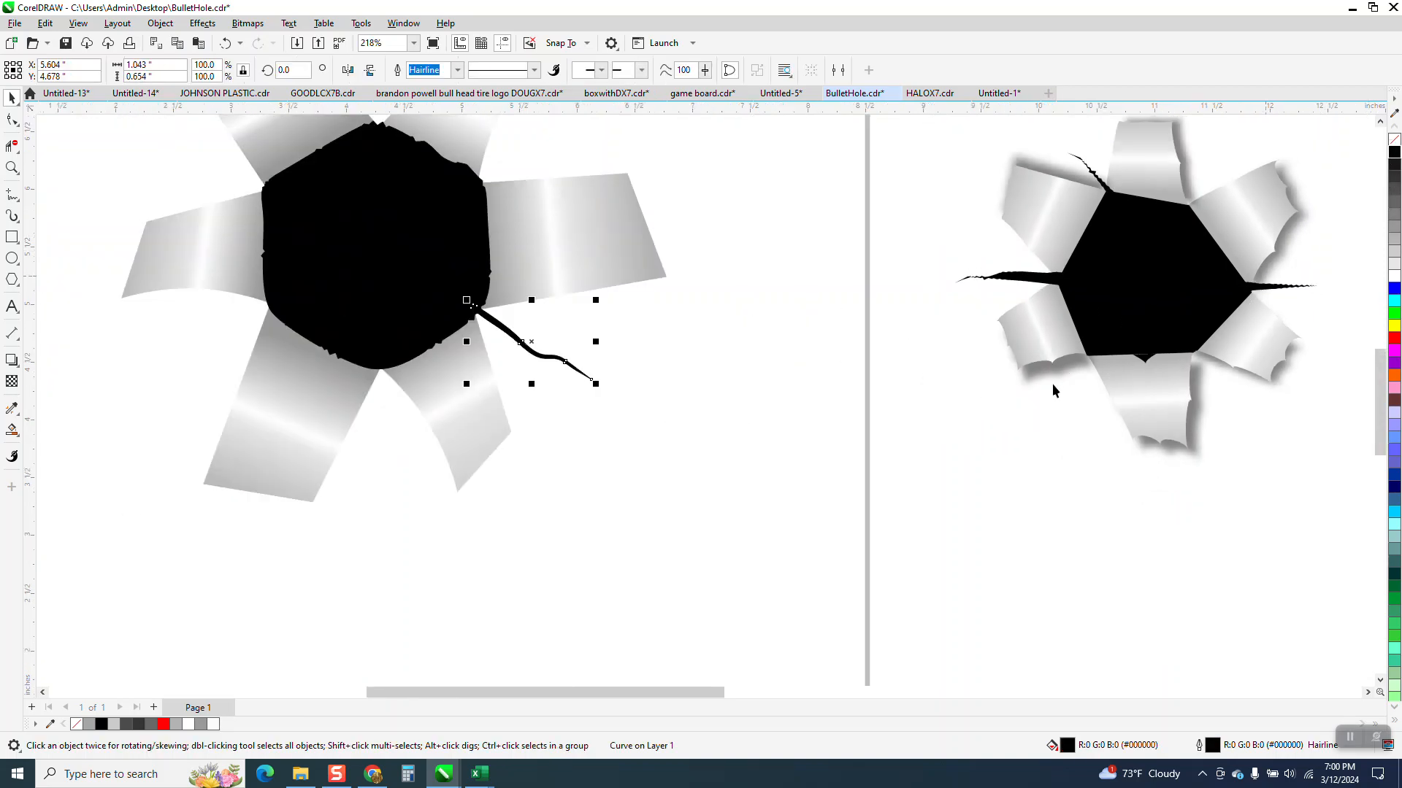
scroll(697, 389, down, 1)
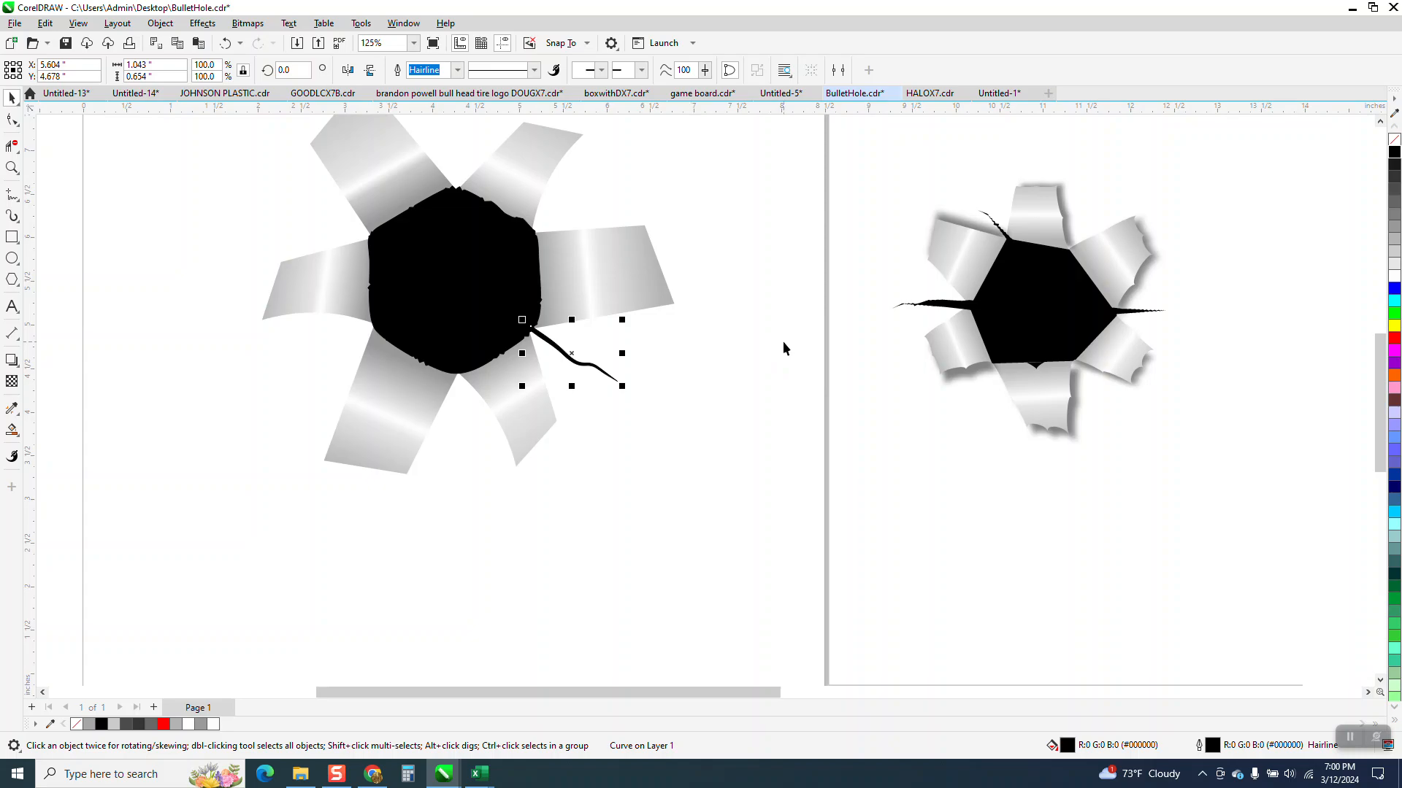
click(348, 70)
drag(577, 353, 360, 336)
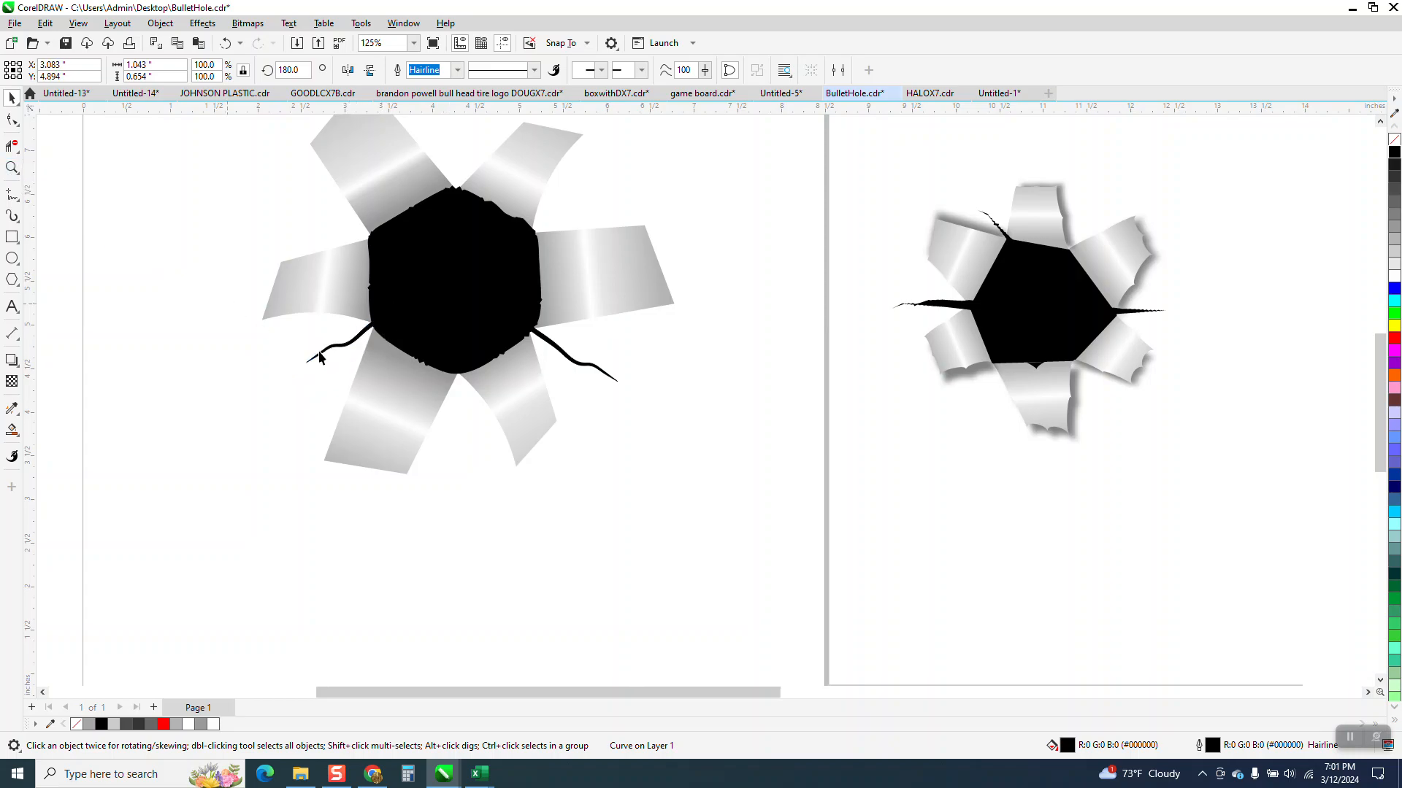
Step: Add three nodes along the upper edge of the lower-left crack near its outer bend
click(12, 167)
drag(304, 312, 462, 393)
key(F10)
drag(296, 368, 289, 355)
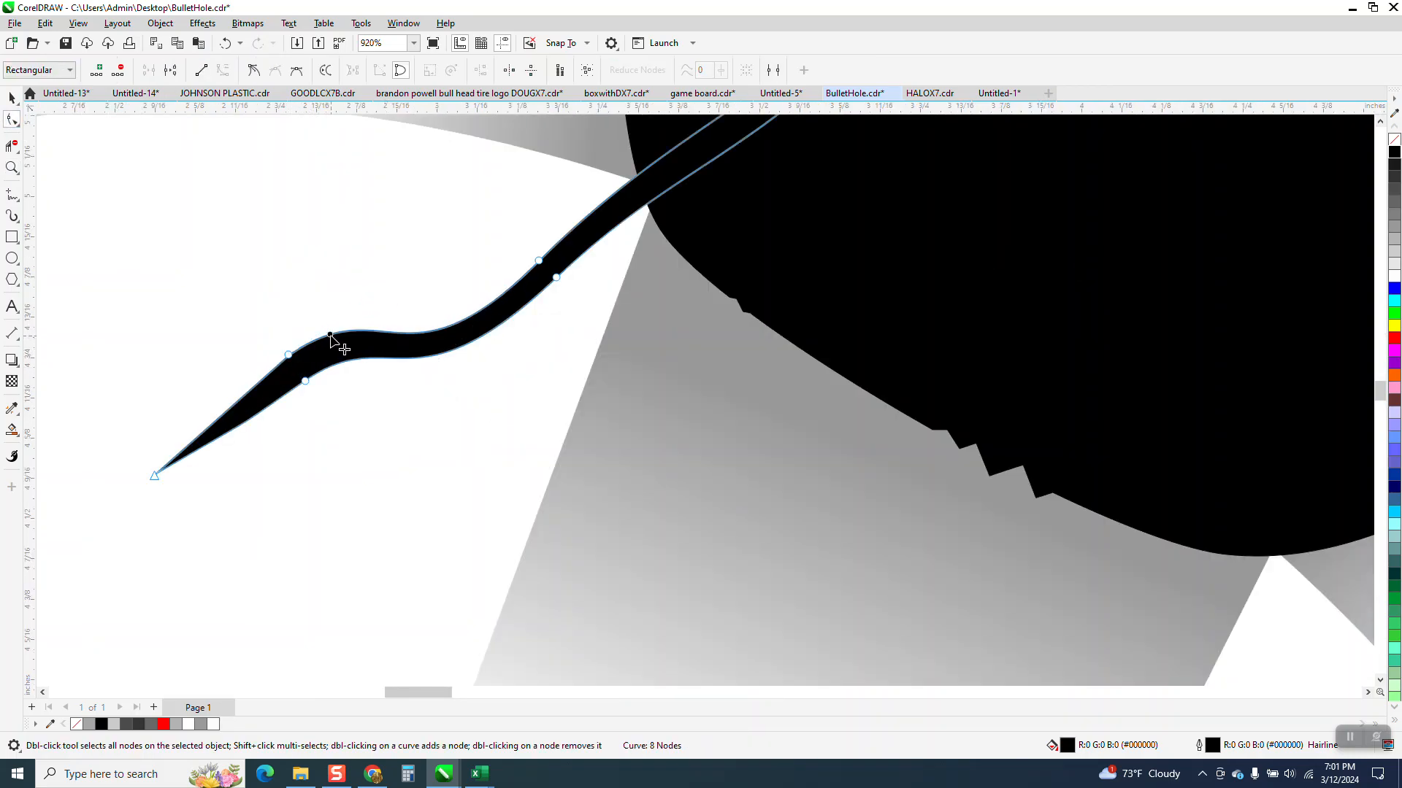
double_click(329, 335)
double_click(361, 330)
double_click(387, 332)
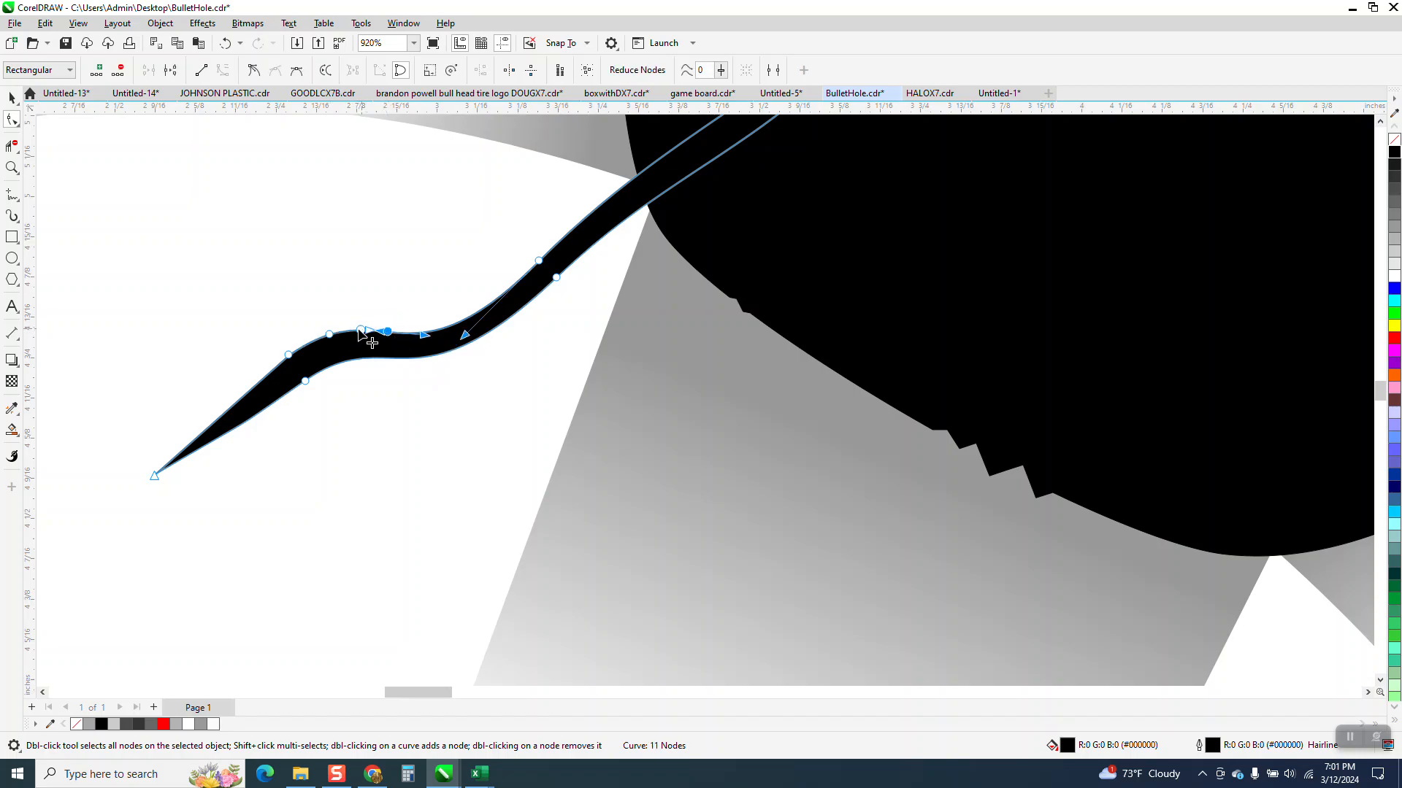
Step: Convert the segments at the added nodes to straight lines and pull two nodes outward into a jagged bump
click(330, 335)
drag(257, 297, 392, 341)
right_click(388, 335)
click(431, 406)
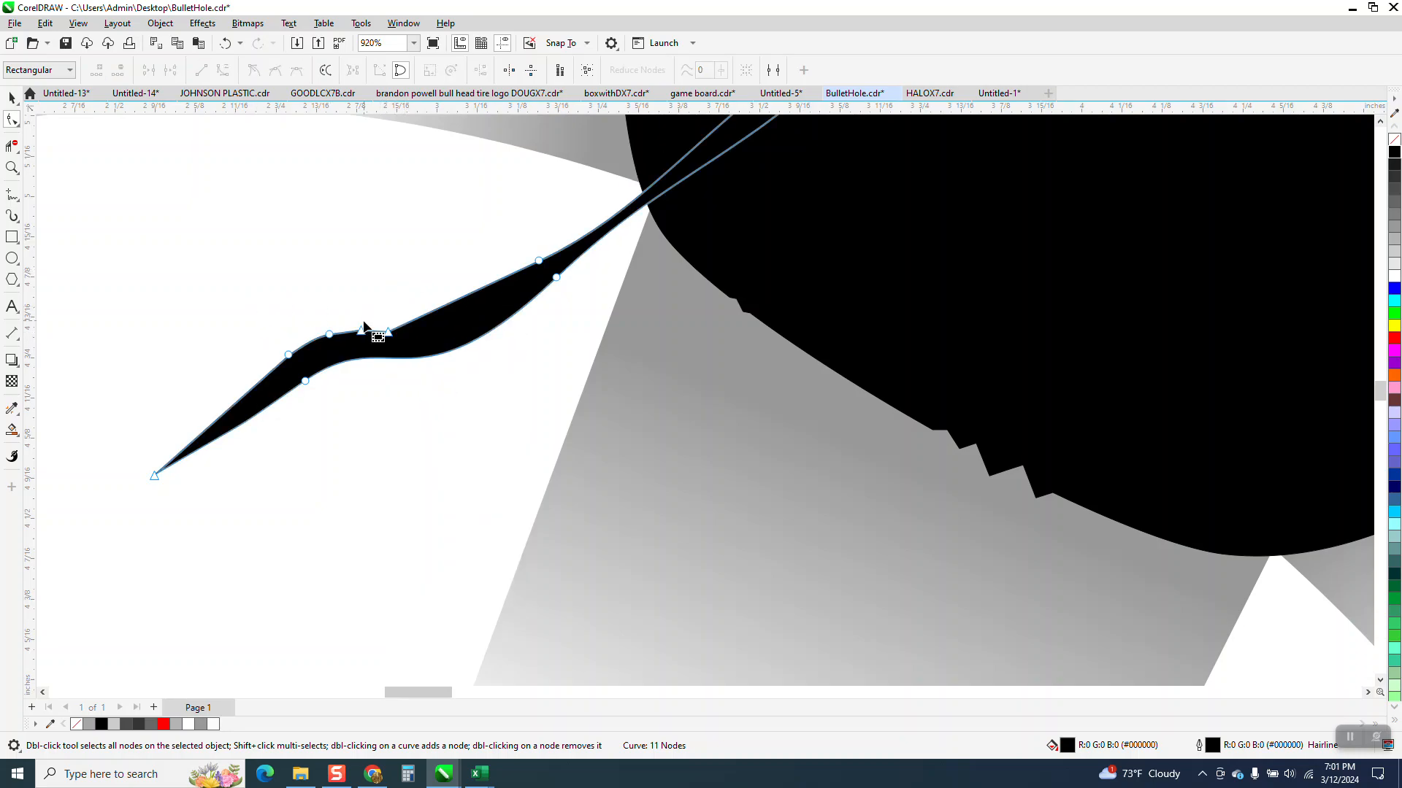
drag(361, 331, 409, 312)
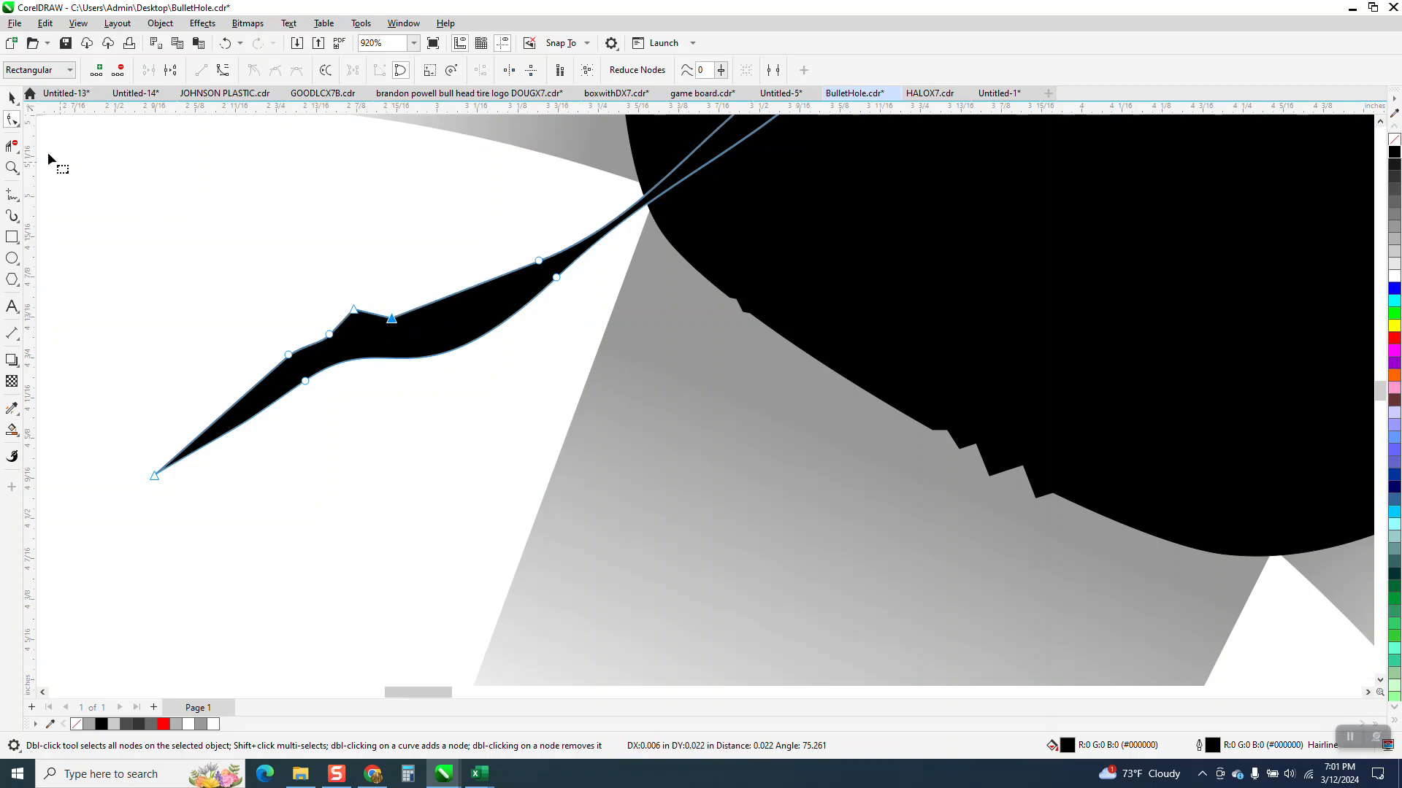
Step: Roughen a short stretch of the lower-left crack's lower edge, undoing the first roughening stroke
click(16, 123)
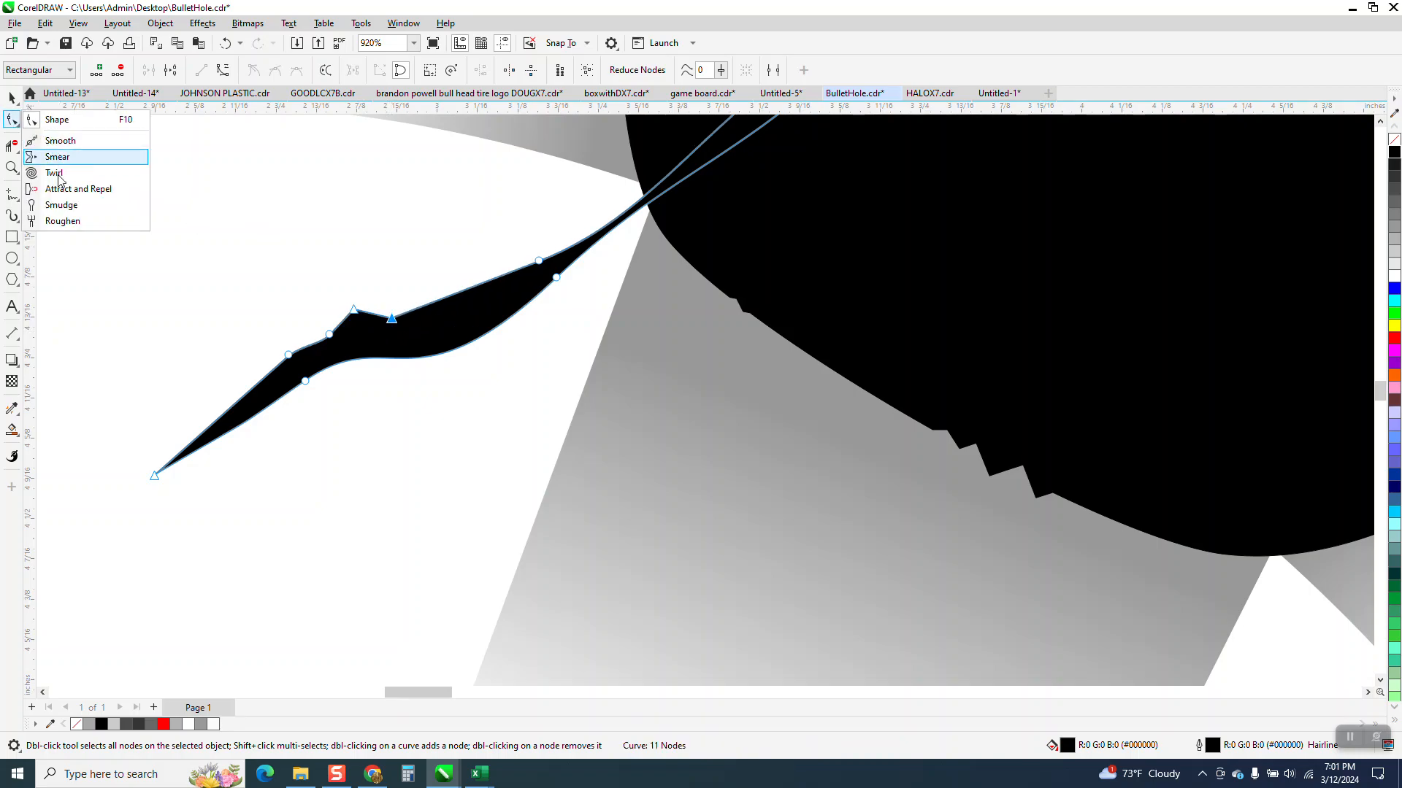
click(73, 220)
mouse_move(389, 337)
mouse_down()
mouse_move(303, 378)
mouse_move(237, 438)
mouse_up()
click(227, 45)
drag(524, 319, 494, 332)
Step: Reshape the lower-left crack's upper edge where it enters the black shape to widen its narrow neck
scroll(325, 335, down, 1)
scroll(359, 359, down, 2)
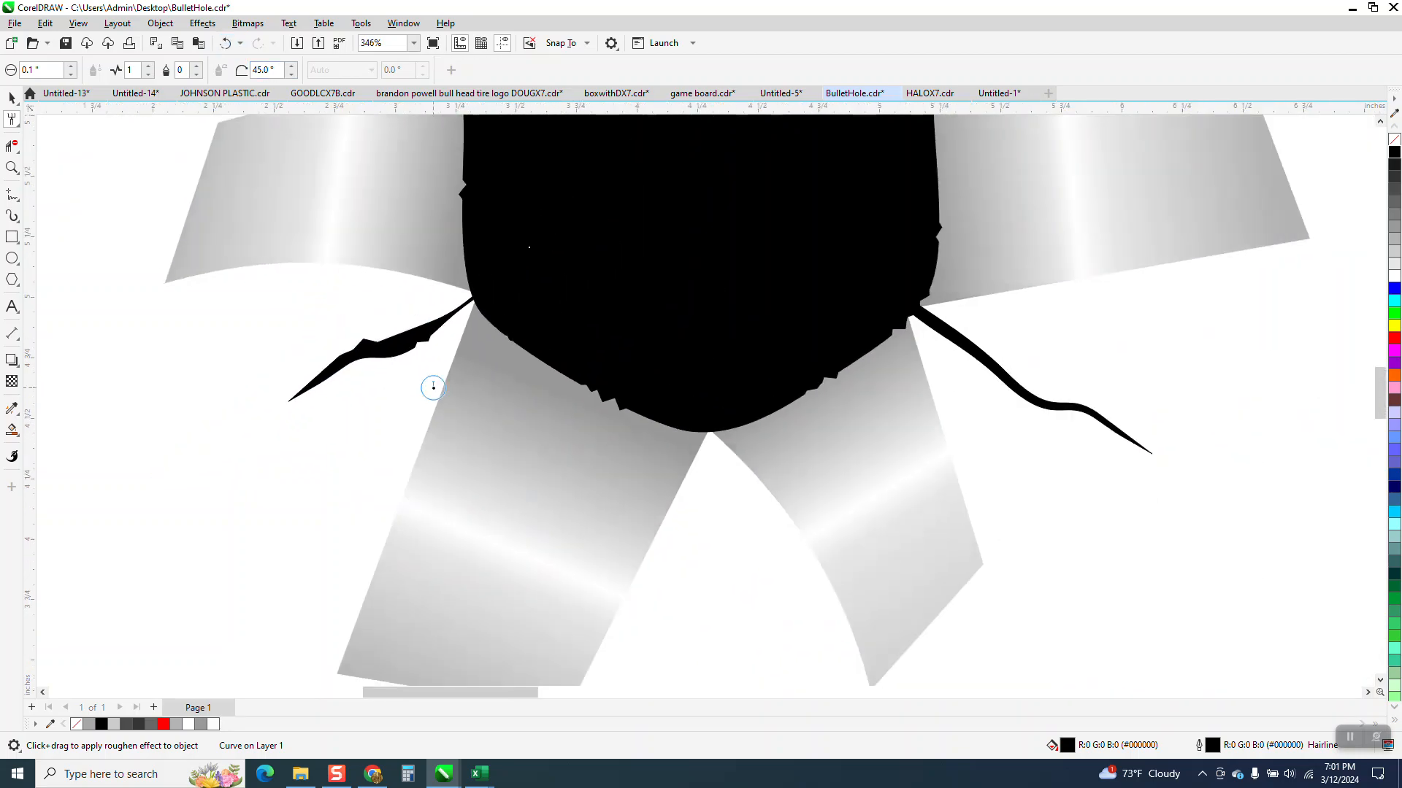
click(13, 165)
drag(418, 283, 552, 346)
click(19, 126)
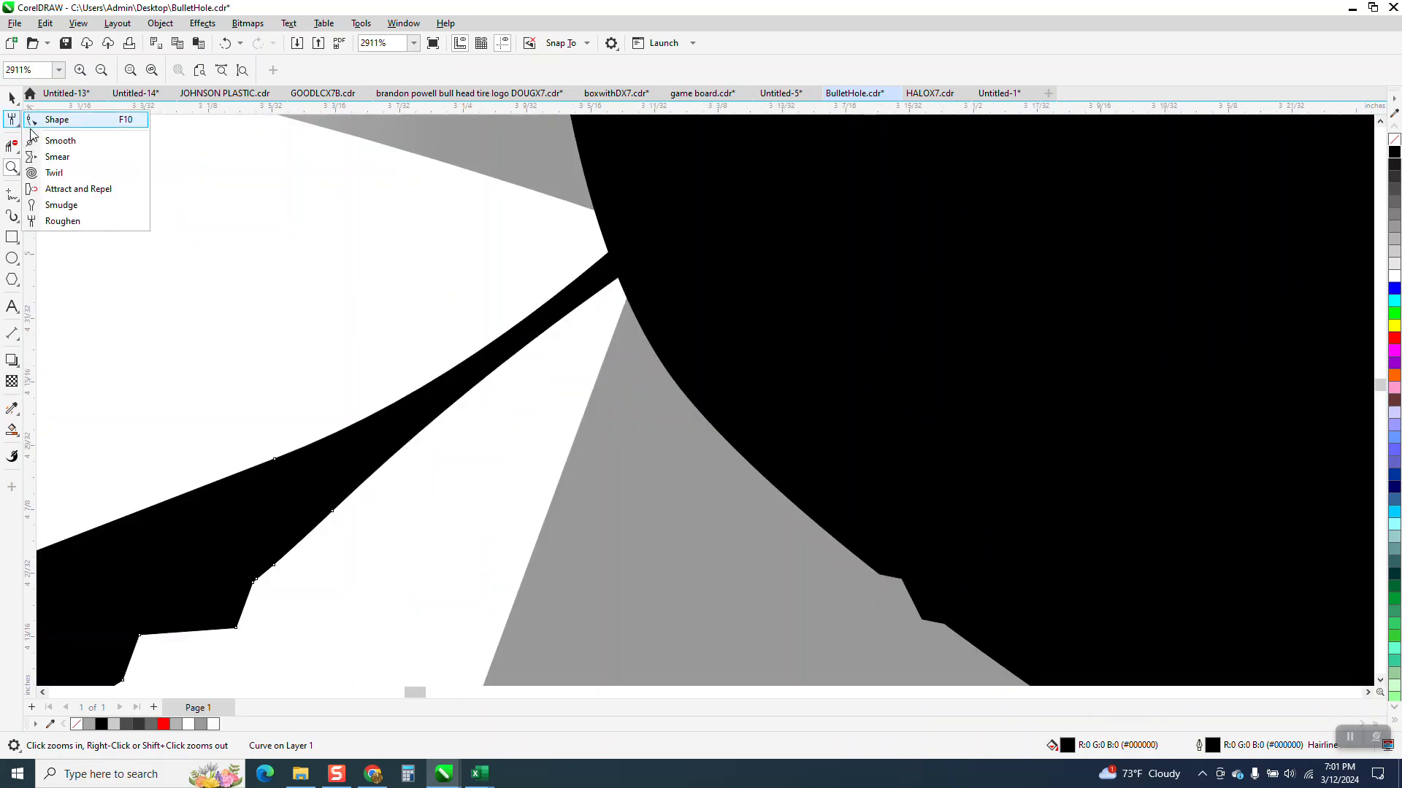
click(51, 123)
scroll(613, 292, down, 4)
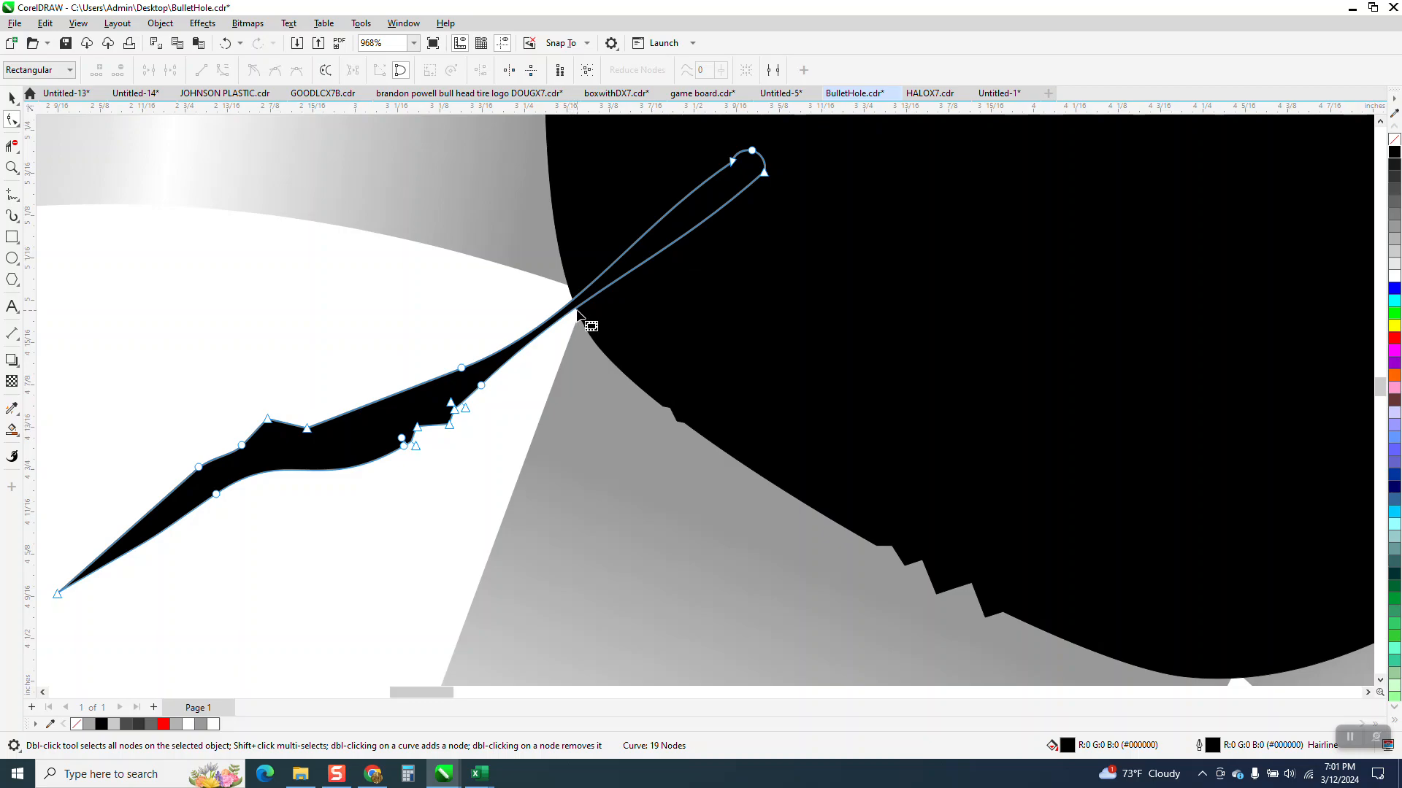
mouse_move(578, 306)
mouse_down()
mouse_move(593, 320)
mouse_move(576, 280)
mouse_up()
click(580, 289)
mouse_move(582, 289)
mouse_down()
mouse_move(574, 272)
mouse_move(578, 283)
mouse_up()
scroll(575, 292, down, 1)
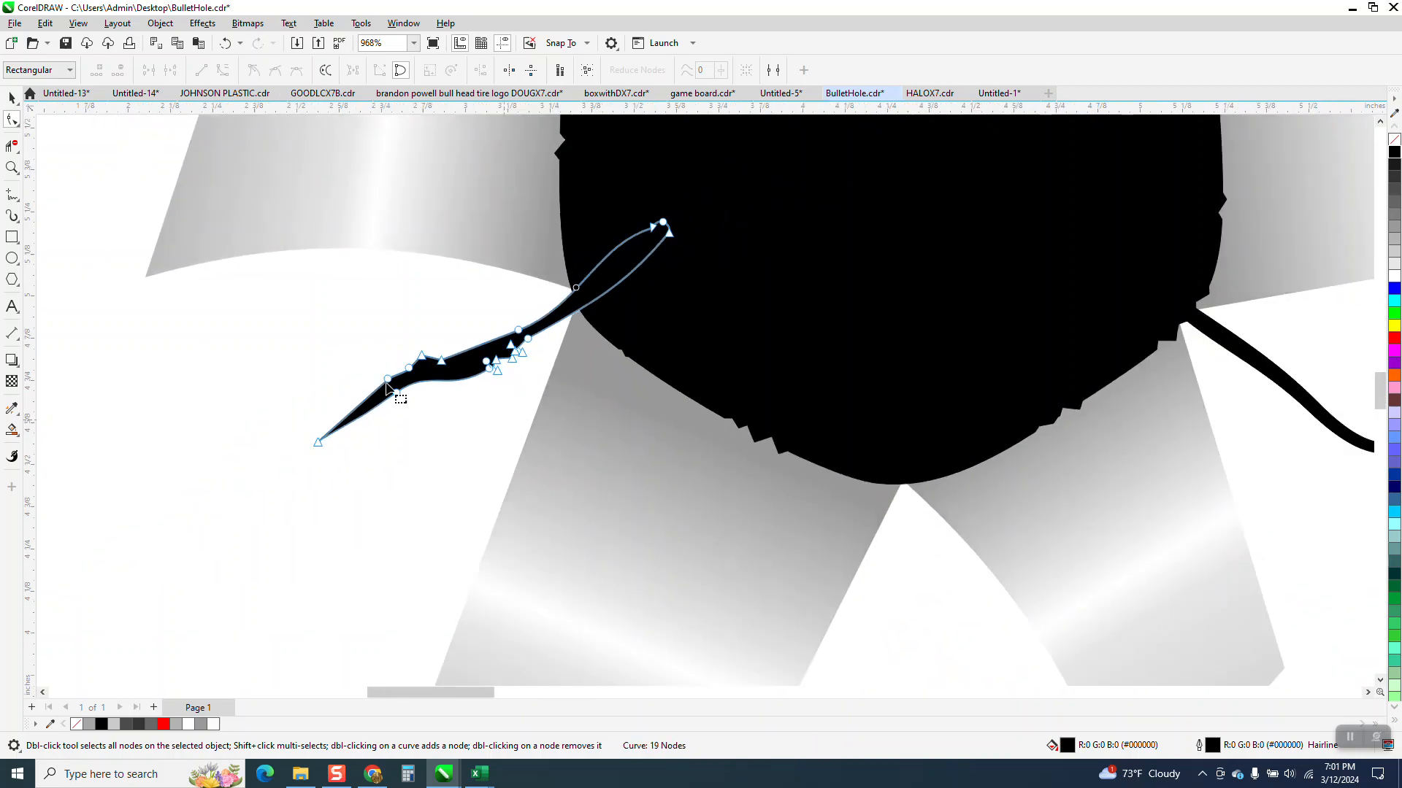
Step: Make a vertically mirrored copy of the lower-left crack and place it between the two upper flaps
click(11, 101)
scroll(660, 524, down, 3)
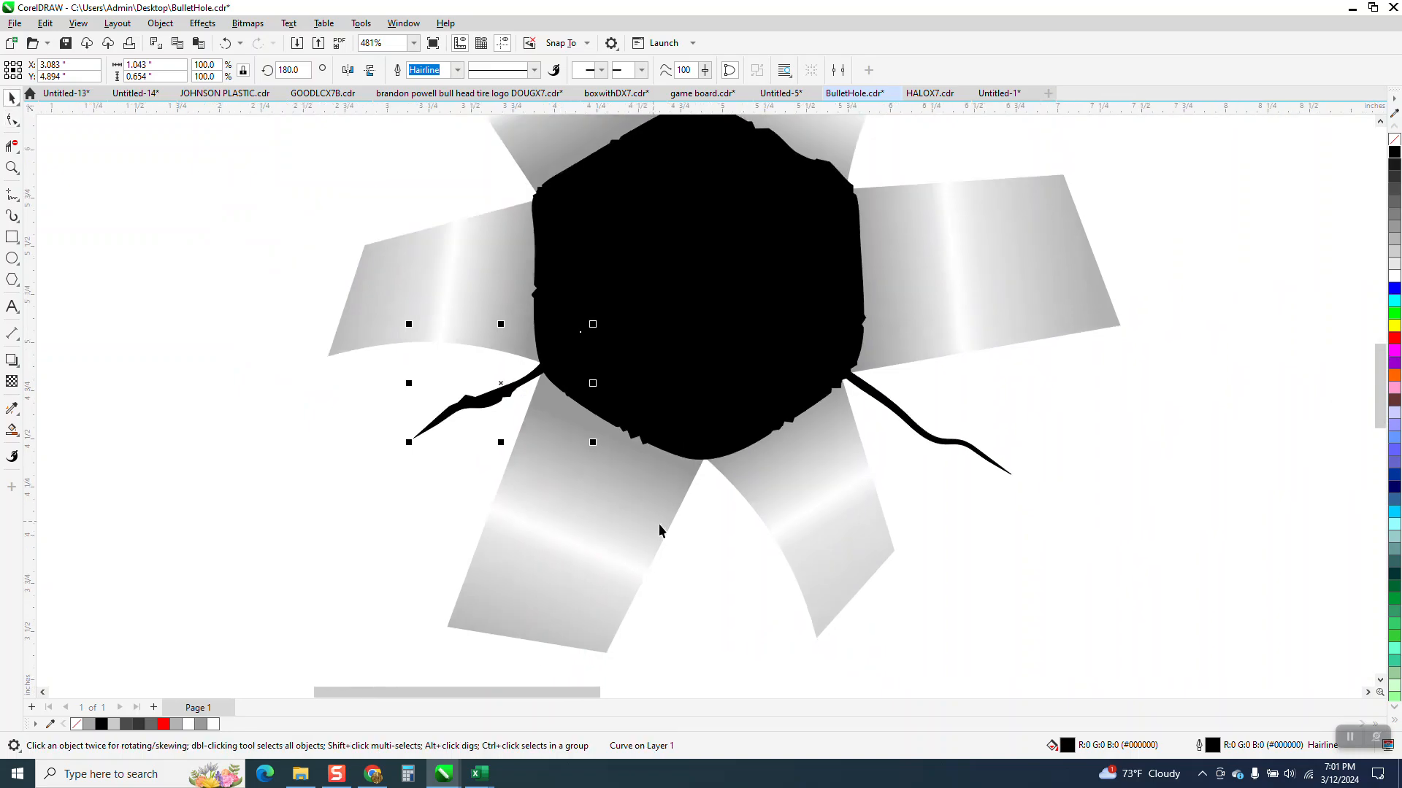
scroll(645, 520, down, 1)
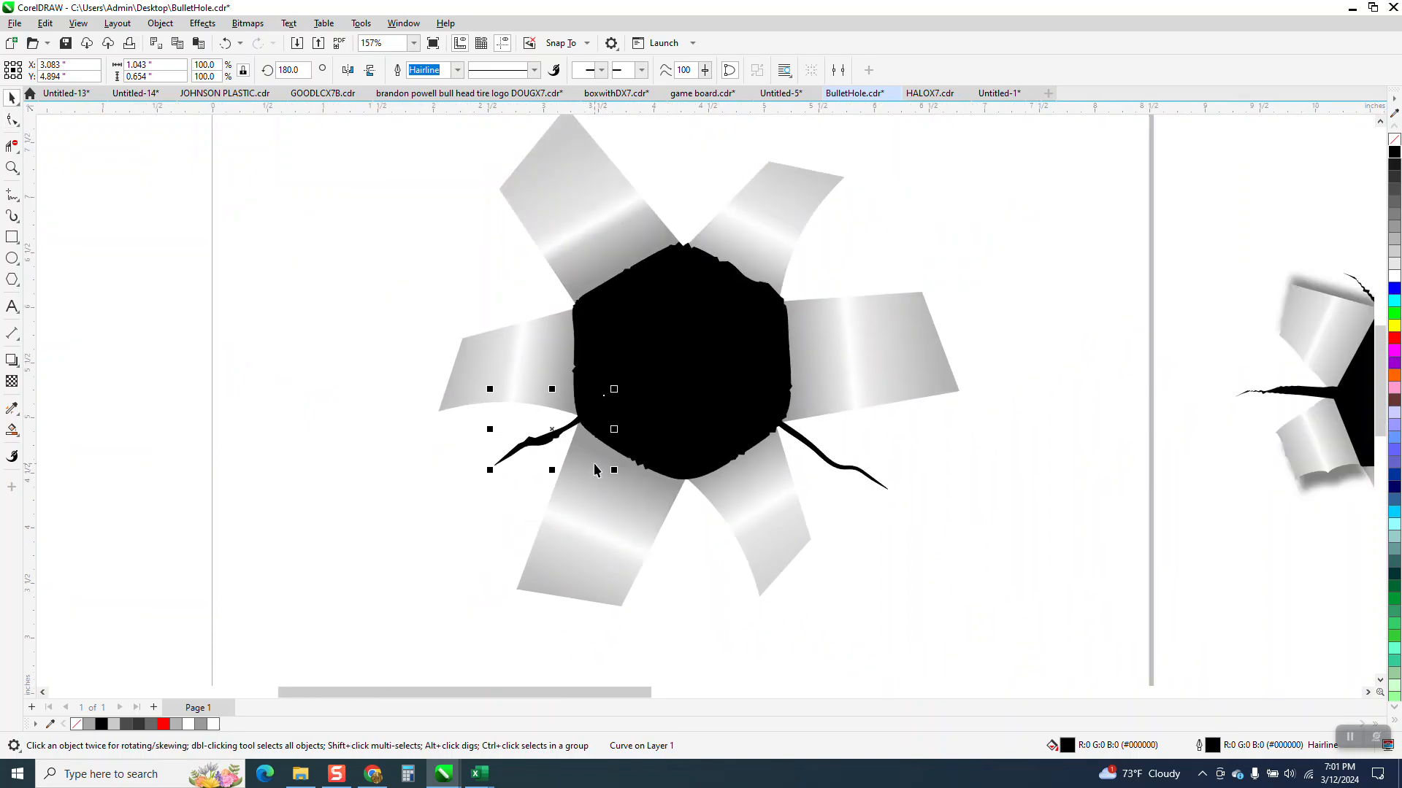
click(368, 71)
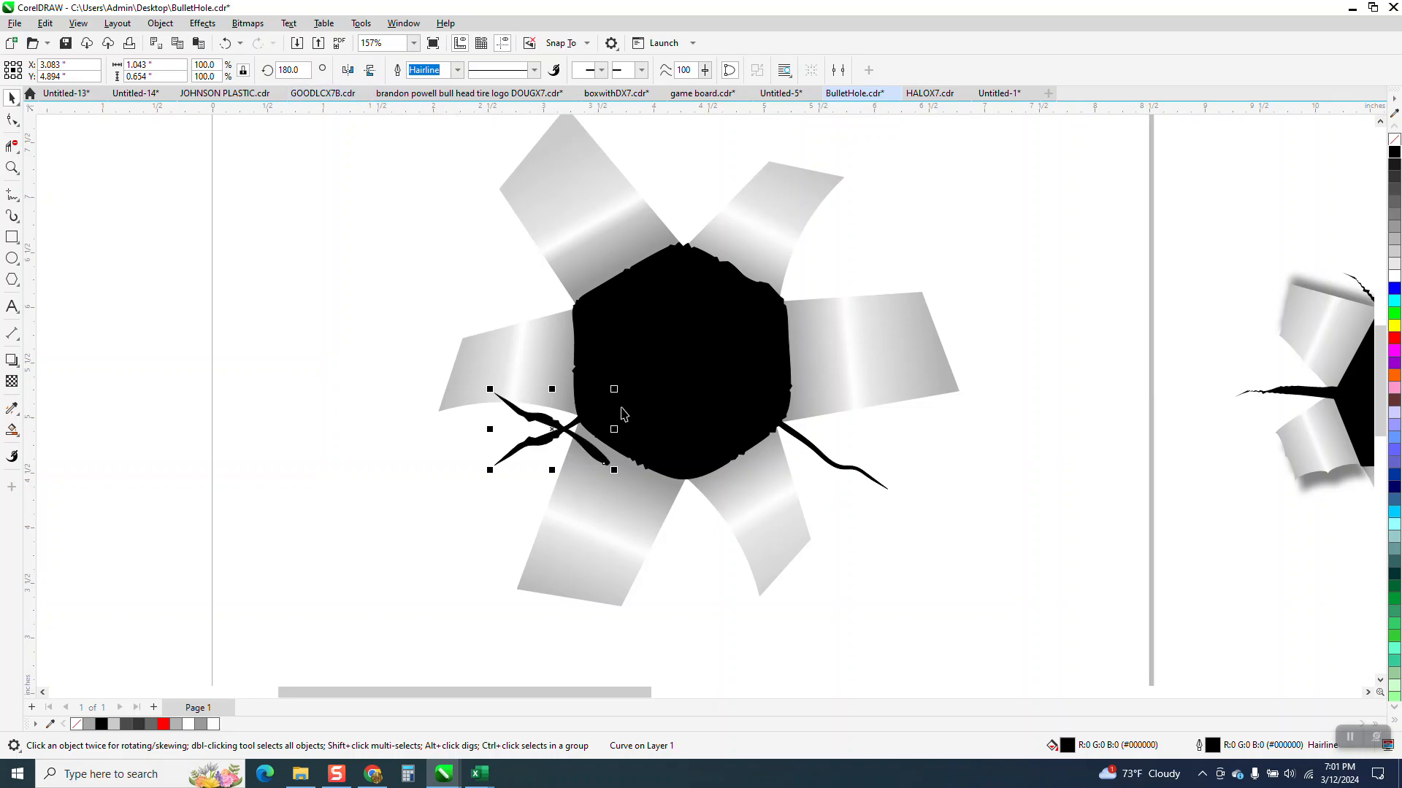
drag(555, 425, 683, 191)
click(682, 191)
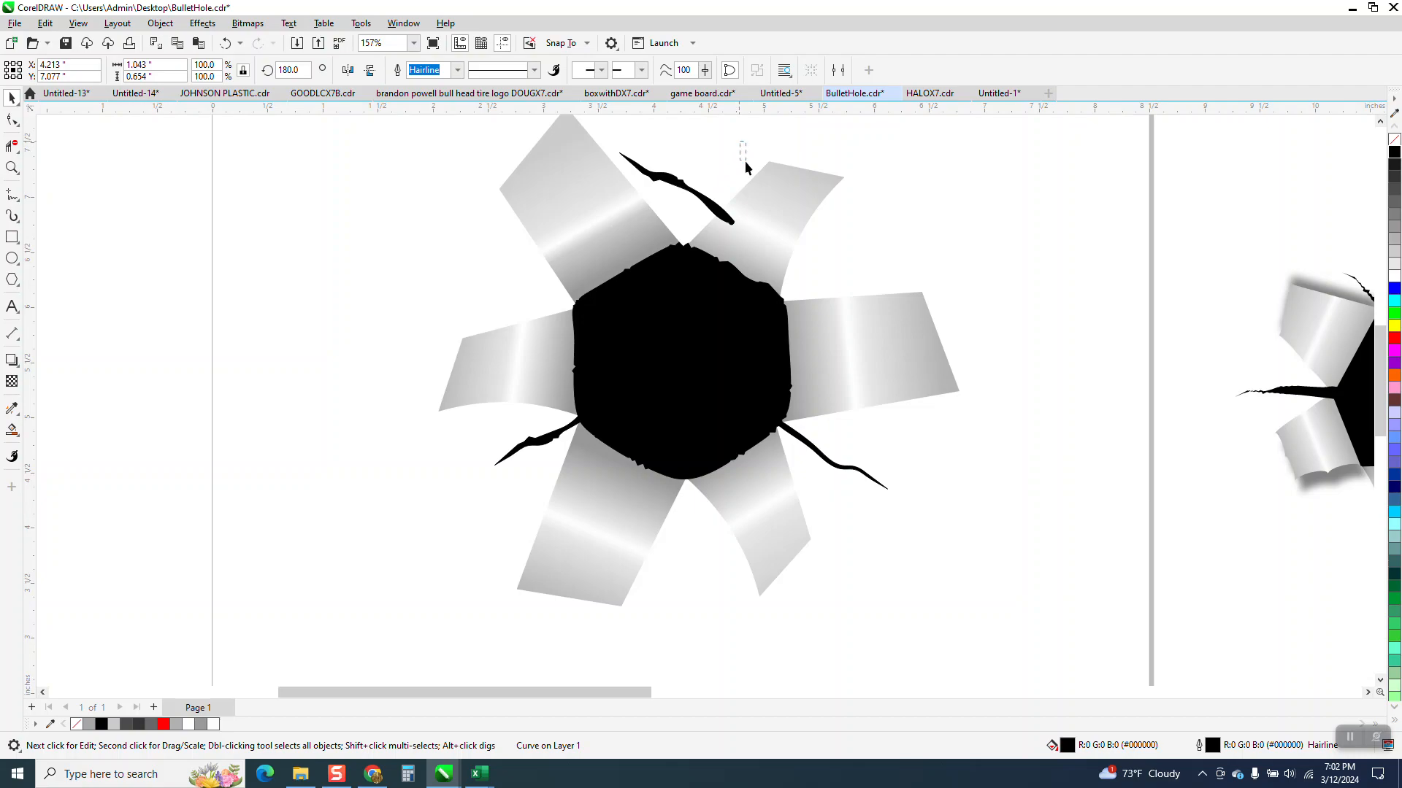
Step: Rotate the copied crack nearly upright, stretch it taller, and set its base on the black shape's top corner
key(F10)
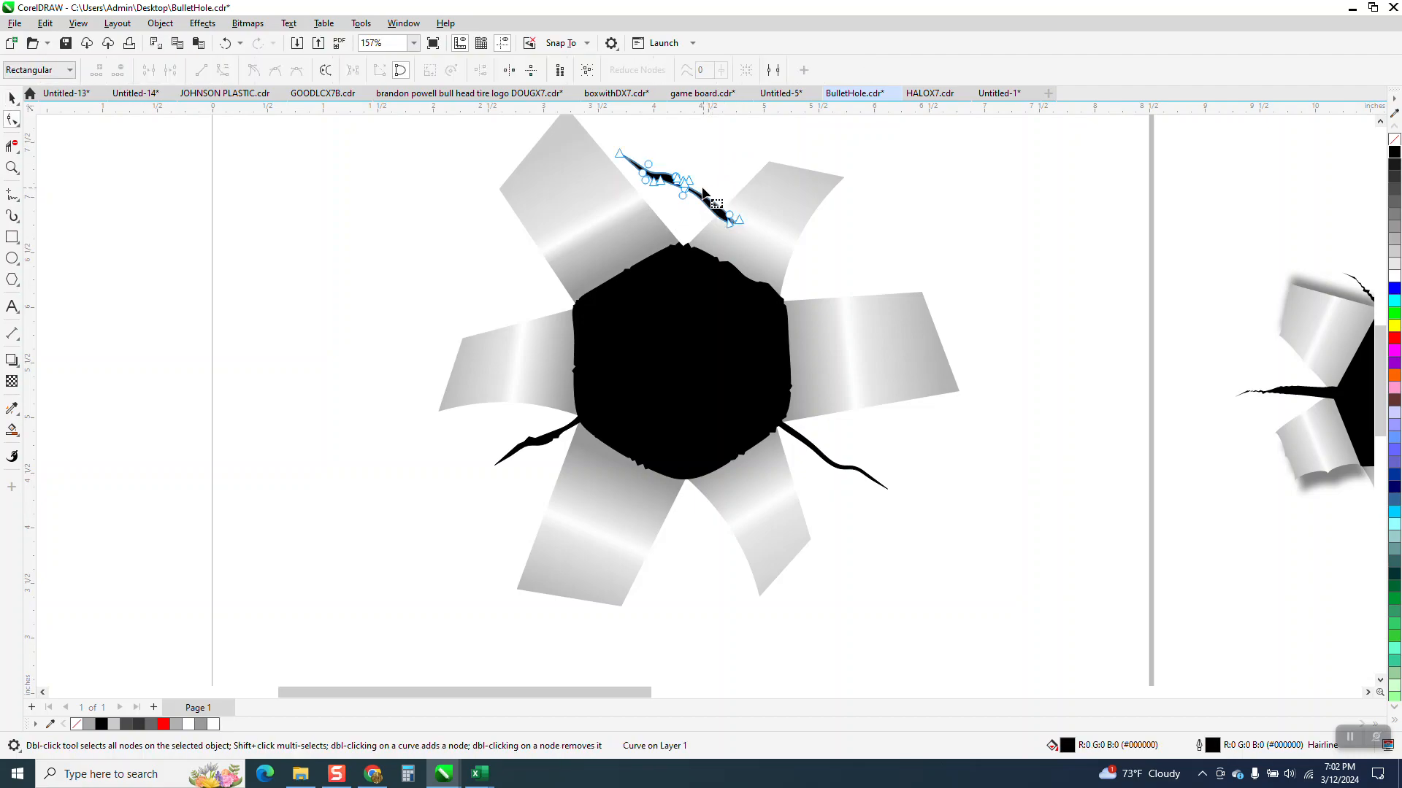
click(12, 97)
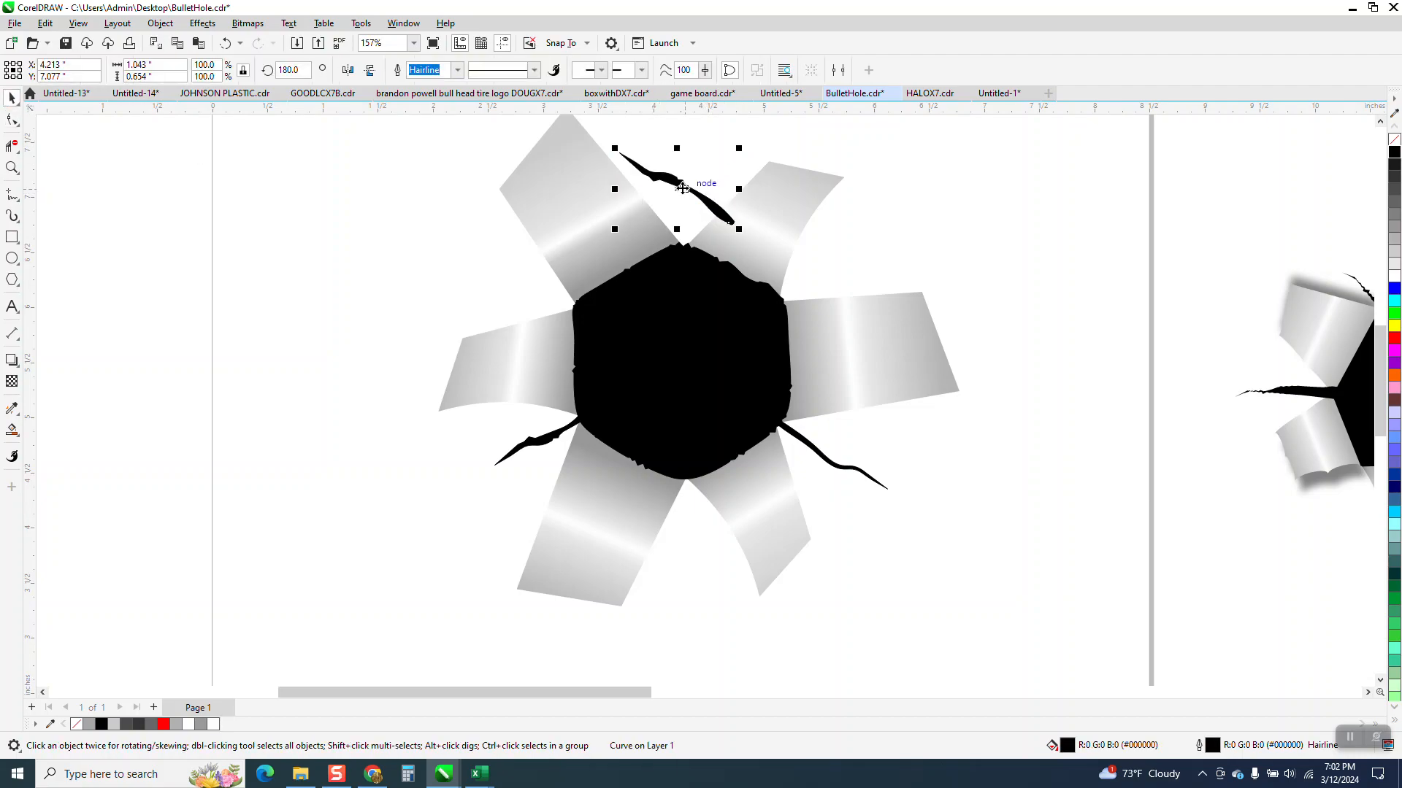
click(677, 192)
drag(734, 150, 732, 206)
scroll(737, 350, down, 1)
click(703, 254)
drag(699, 196, 698, 152)
drag(705, 281, 706, 283)
Step: Move the black center shape to the right, clear of the middle of the flaps
click(13, 174)
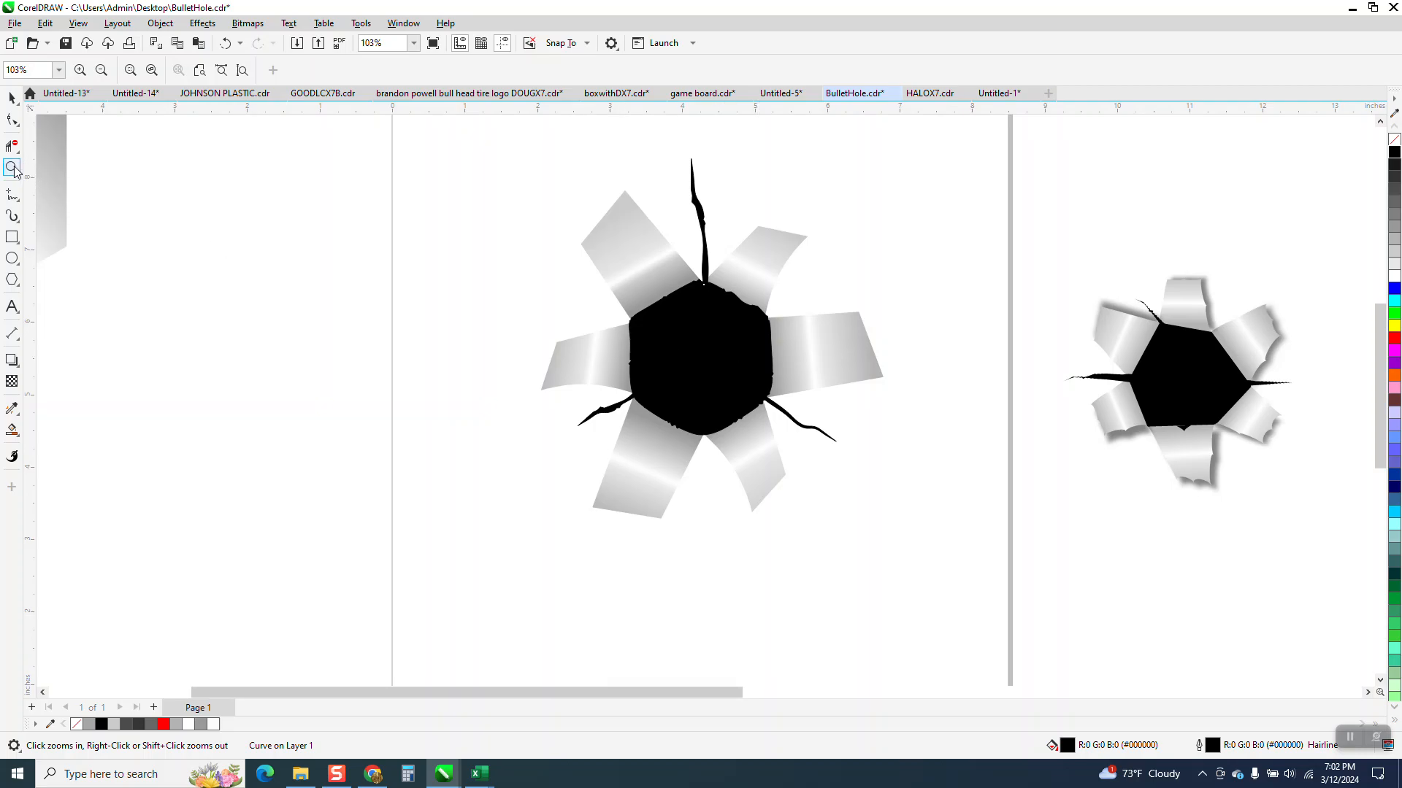
drag(1147, 339, 1239, 414)
scroll(911, 354, down, 4)
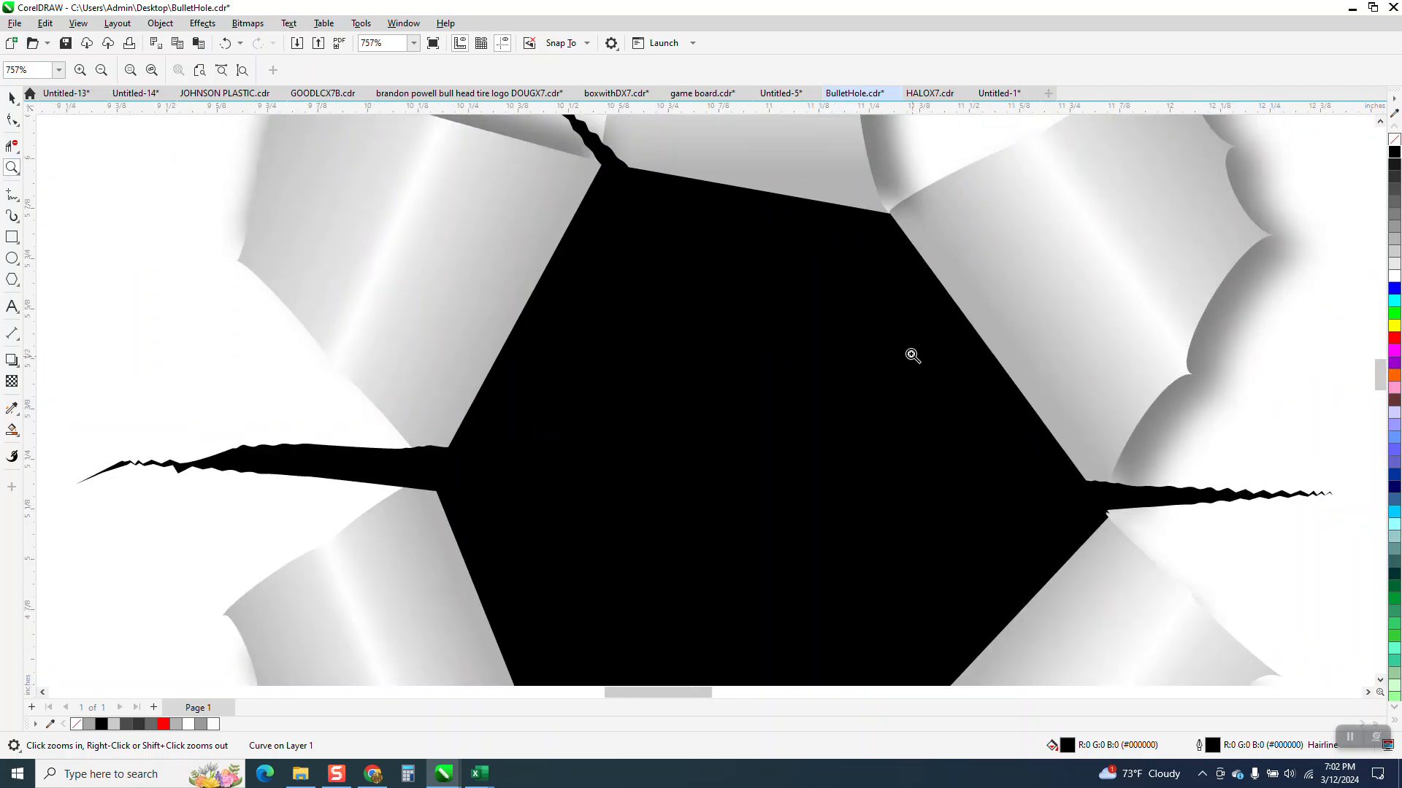
scroll(778, 330, down, 1)
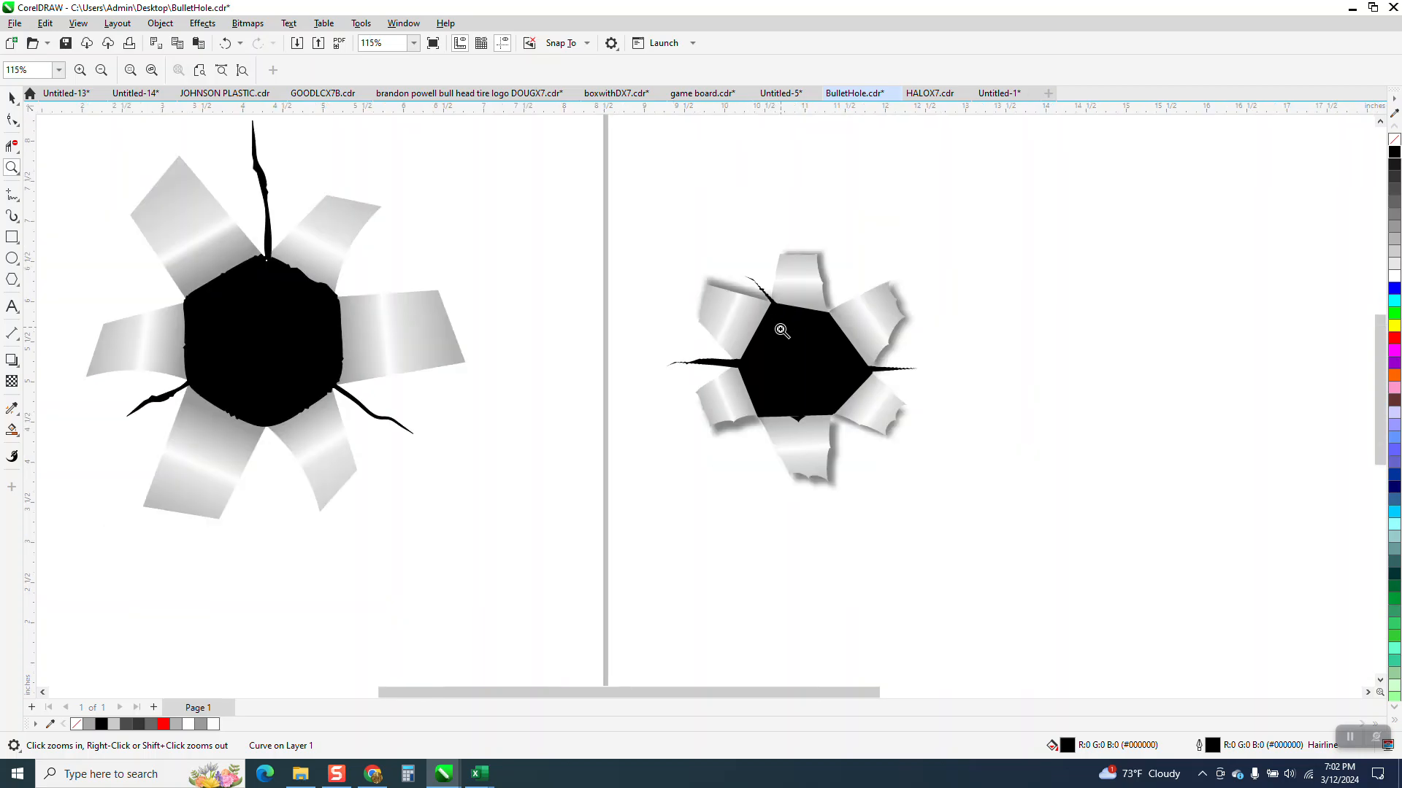
click(15, 98)
click(289, 301)
scroll(290, 301, down, 1)
key(Right)
key(Right)
key(Right)
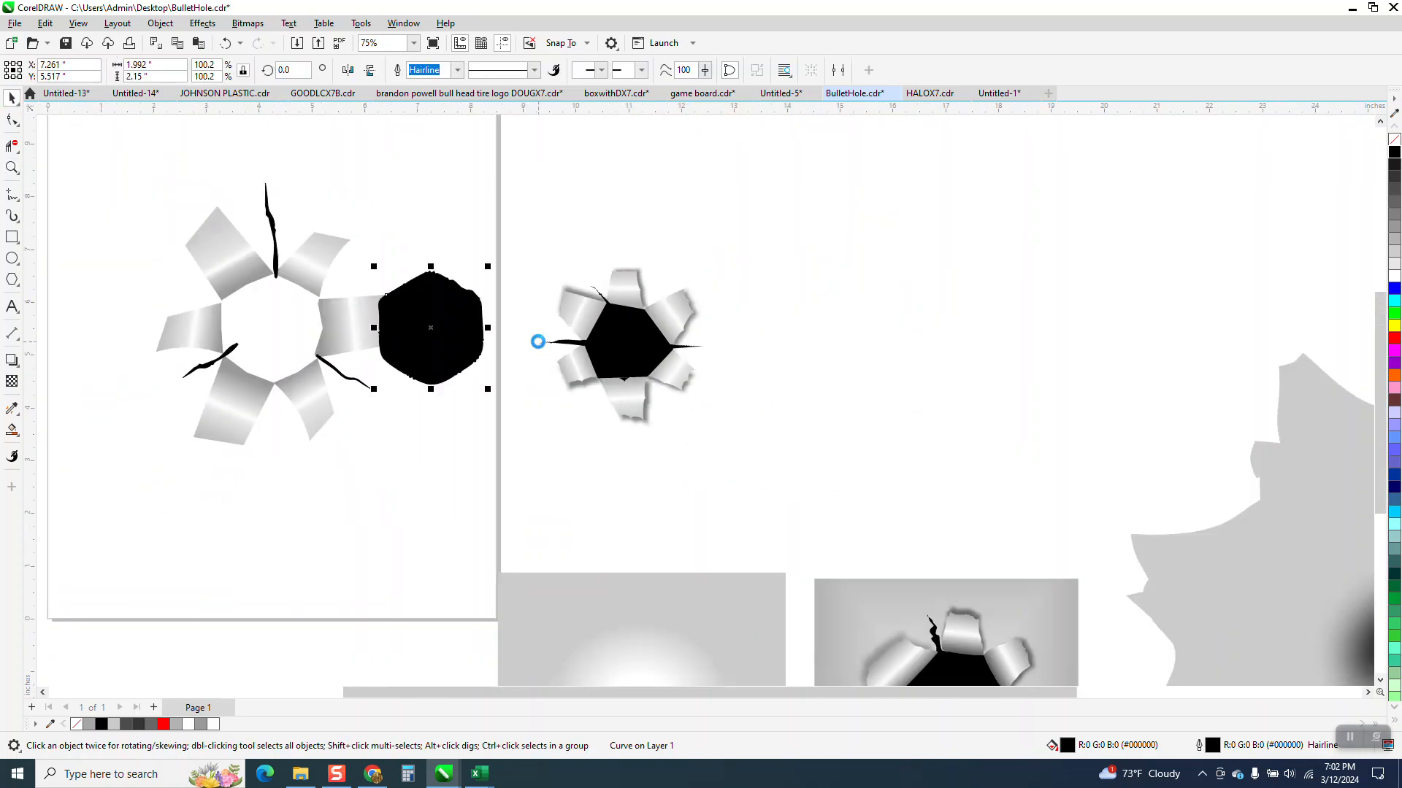
Step: Move the roughened black shape past the finished example and draw a six-sided polygon about 2.42 by 2.79 inches beside it
key(Right)
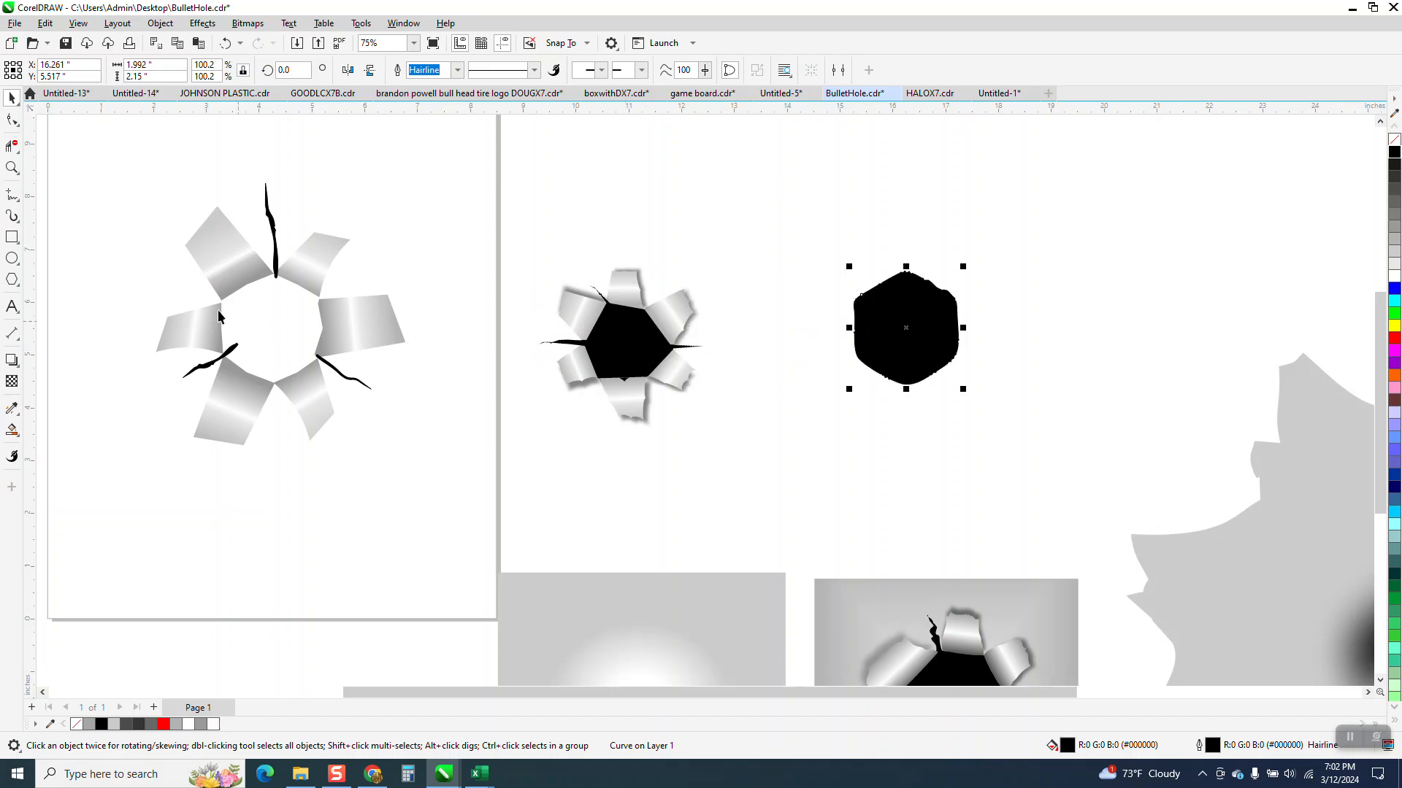
drag(1232, 246, 1099, 399)
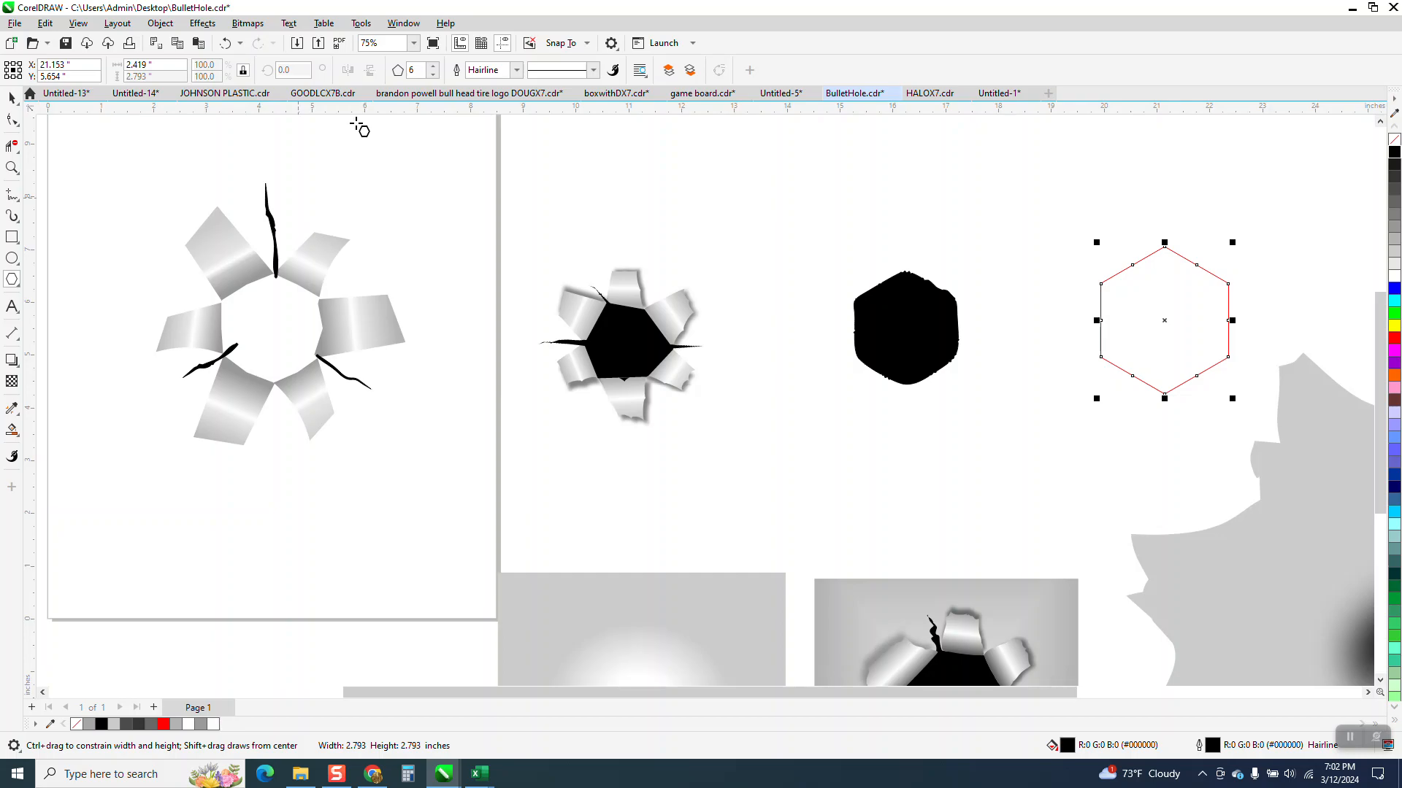
Step: Convert the hexagon to curves and try pulling its lower-right corner outward, undoing that corner move
click(161, 24)
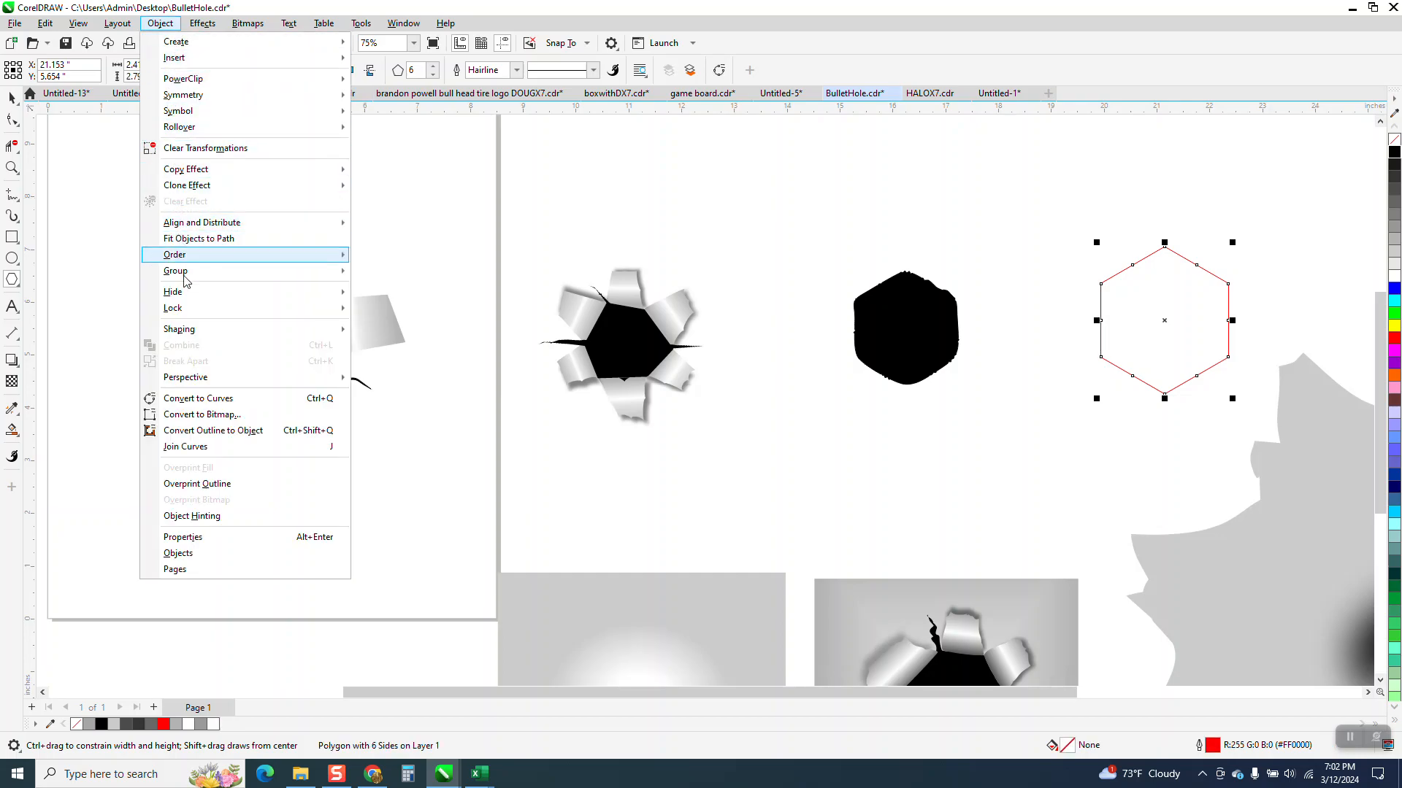
click(211, 401)
key(F10)
drag(1228, 357, 1233, 373)
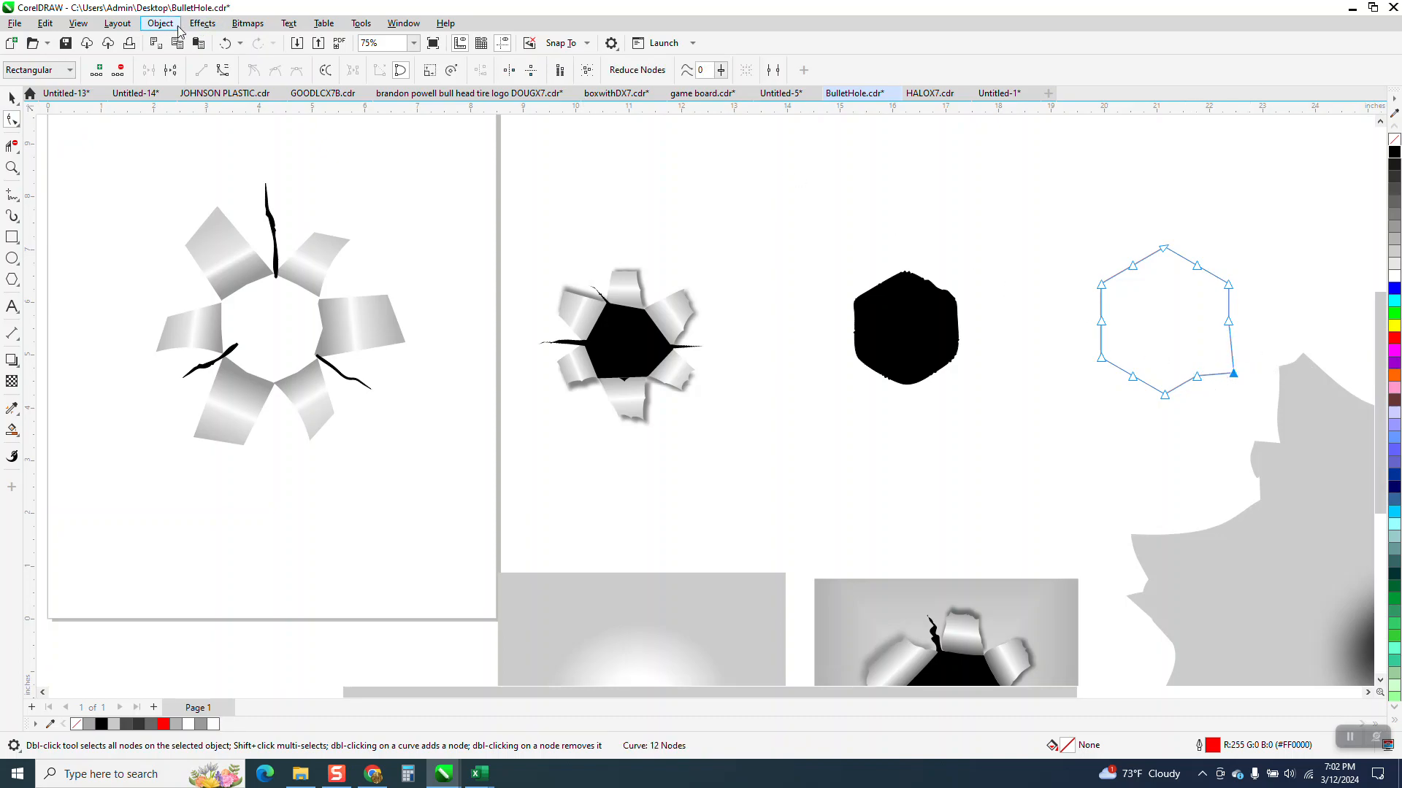
click(225, 43)
Step: Delete the extra midpoint nodes on the hexagon's sides so only its six corner nodes remain
drag(1246, 336, 1246, 336)
key(Delete)
drag(1202, 288, 1205, 291)
key(Delete)
drag(1120, 374, 1234, 375)
key(Delete)
Step: Shift the hexagon's top corner up and right and its upper-left corner outward for an irregular outline
drag(1163, 251, 1176, 241)
drag(1101, 286, 1089, 279)
click(12, 97)
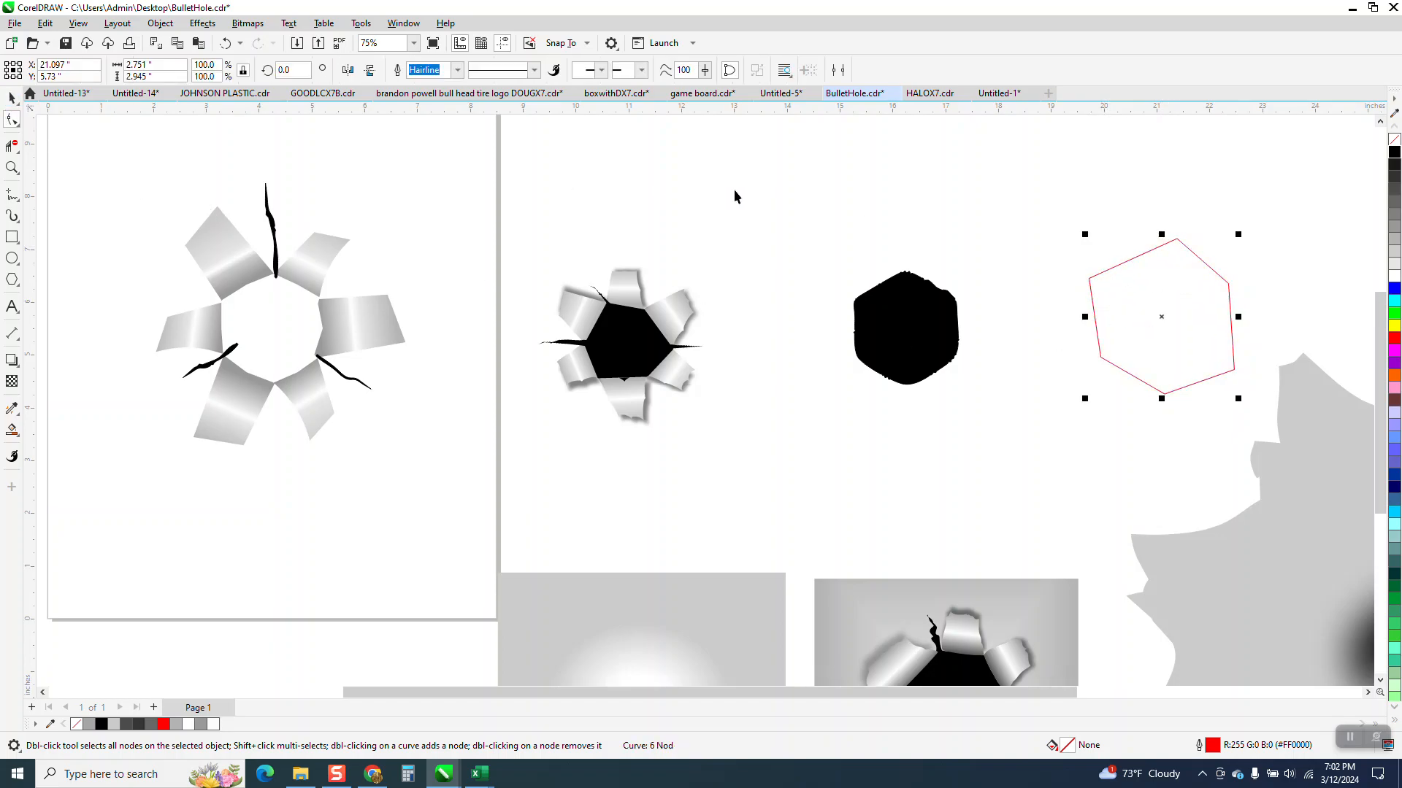
Step: Fill the irregular hexagon with black, remove its outline, and move it over the center of the six metallic flaps
click(1393, 151)
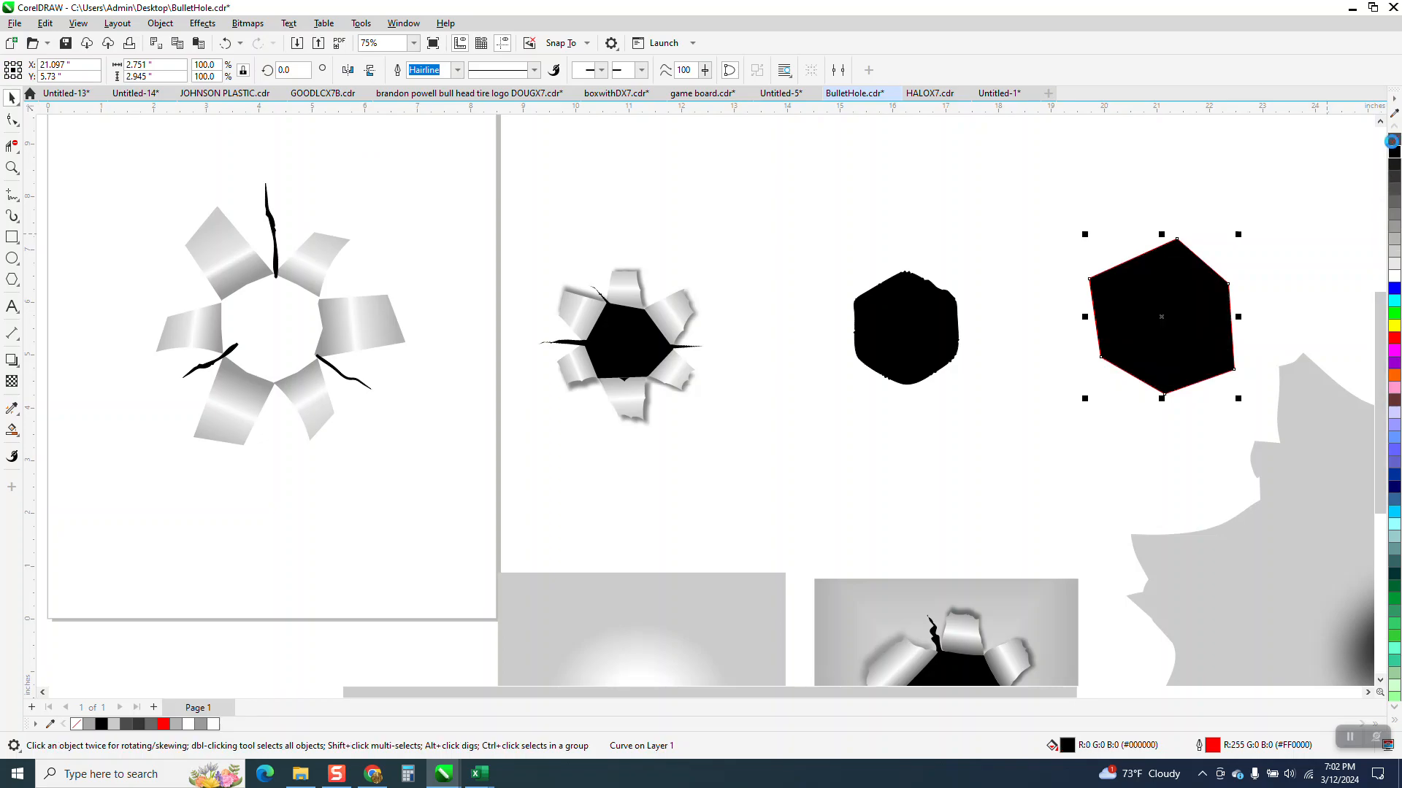
right_click(1393, 140)
key(Left)
key(Left)
key(Left)
key(Left)
key(Left)
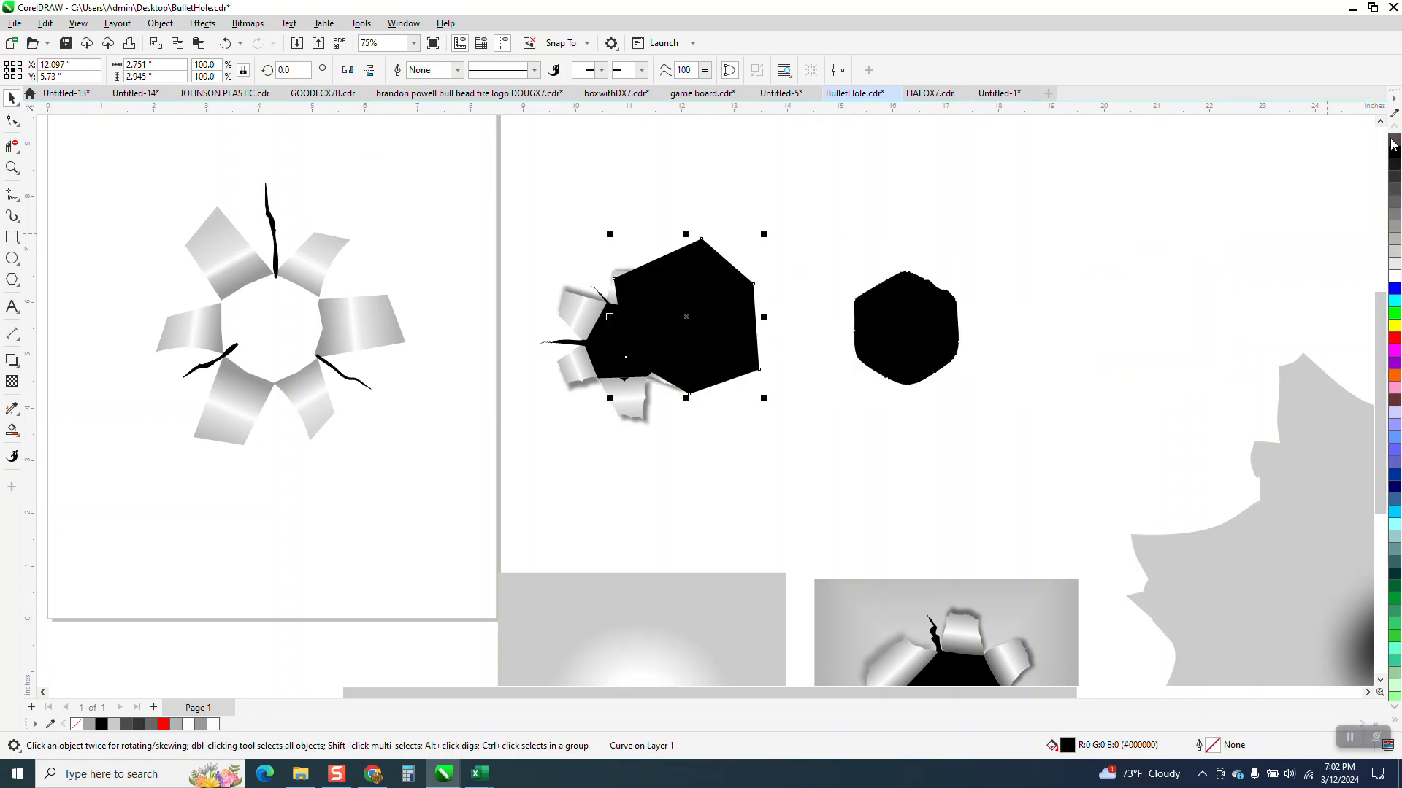
key(Left)
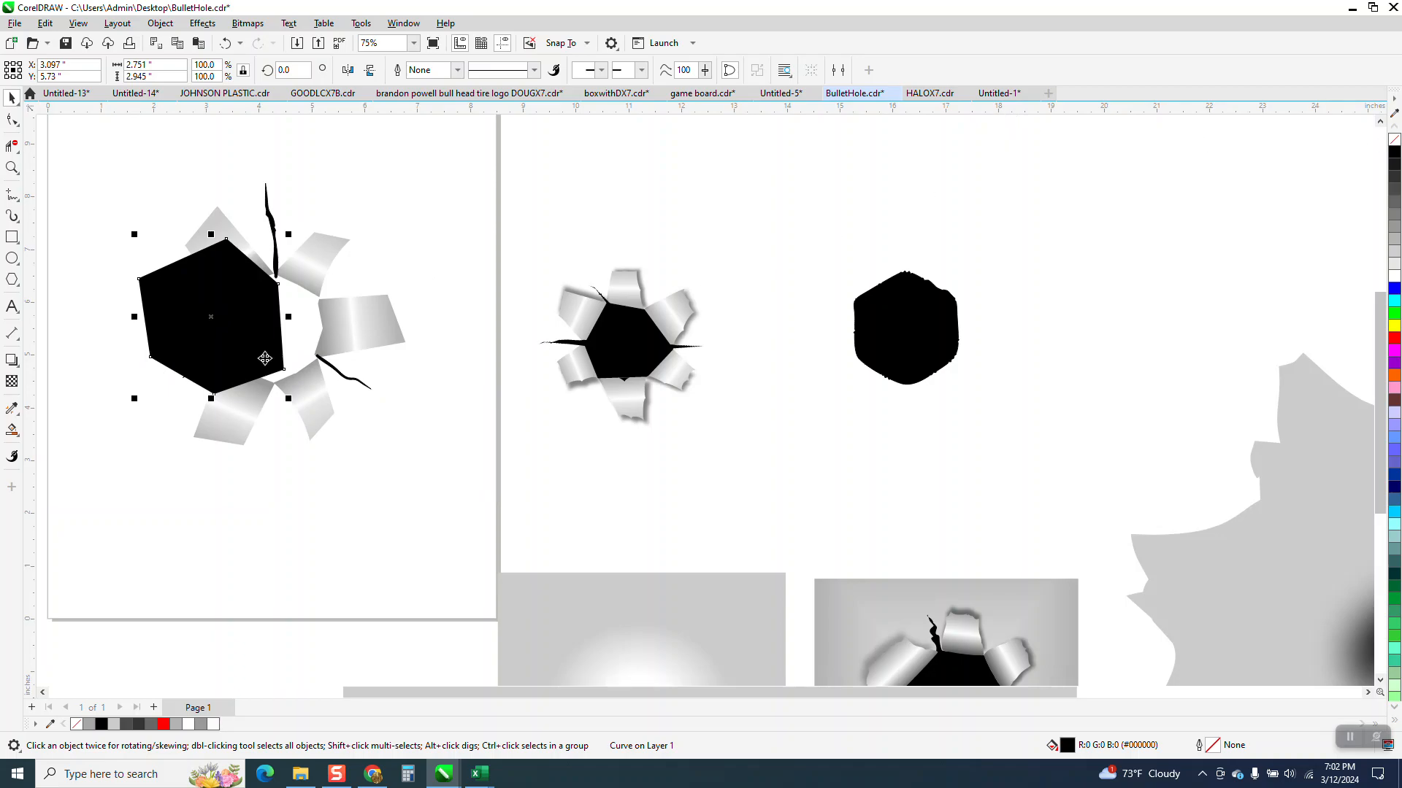
drag(222, 324, 273, 326)
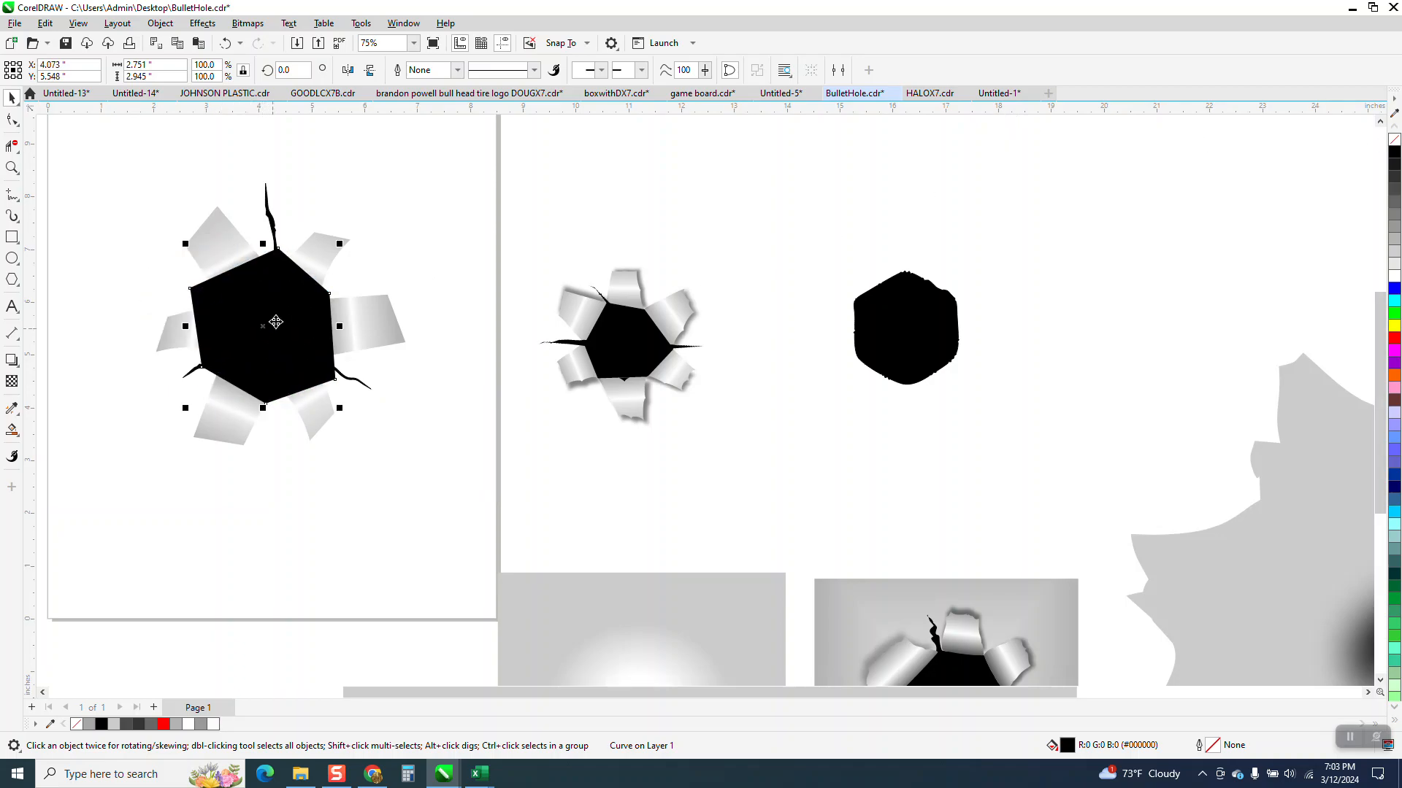
Step: Shrink the black hexagon to about 2.14 by 2.29 inches and shift it slightly to line up with the flaps' inner edges
click(13, 168)
drag(153, 203, 576, 467)
key(space)
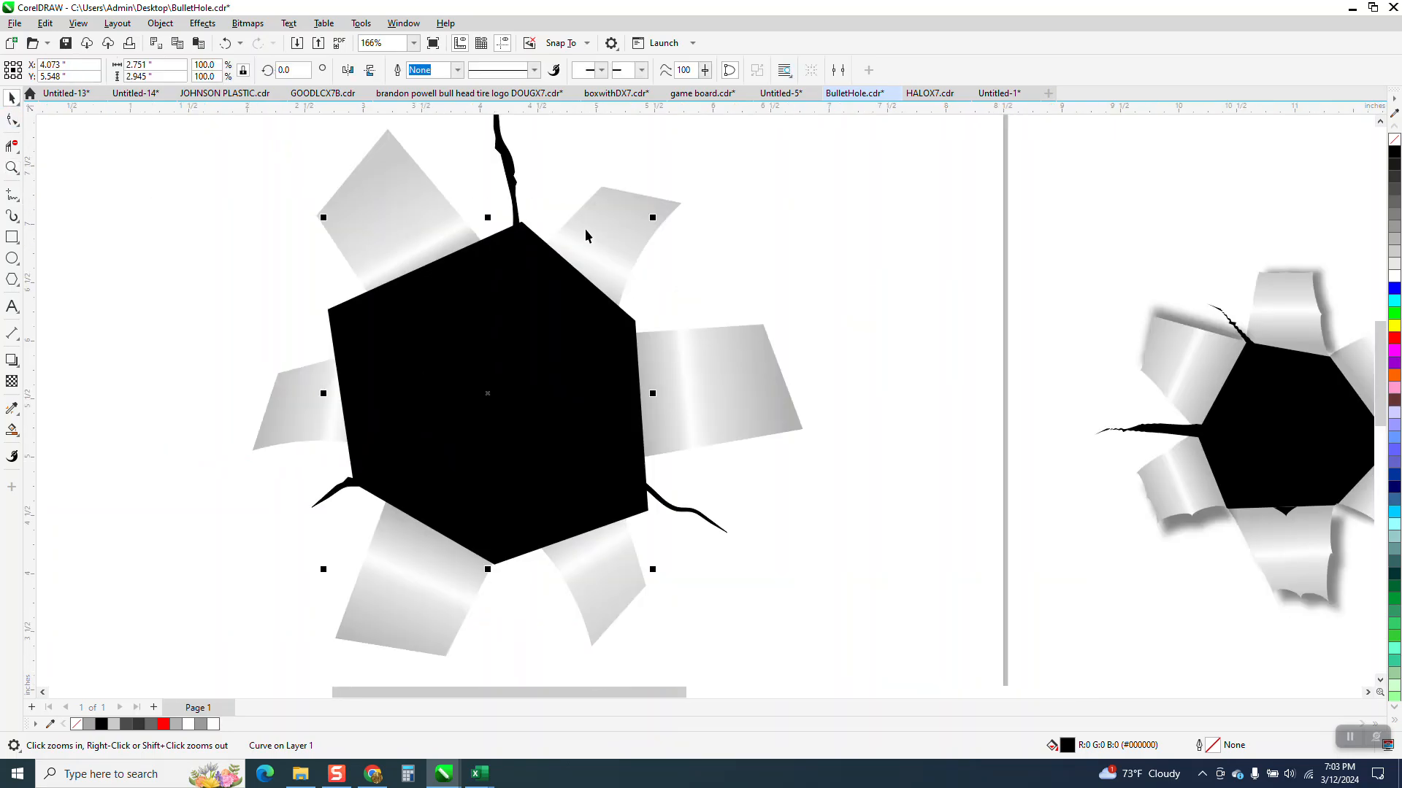
drag(653, 217, 618, 256)
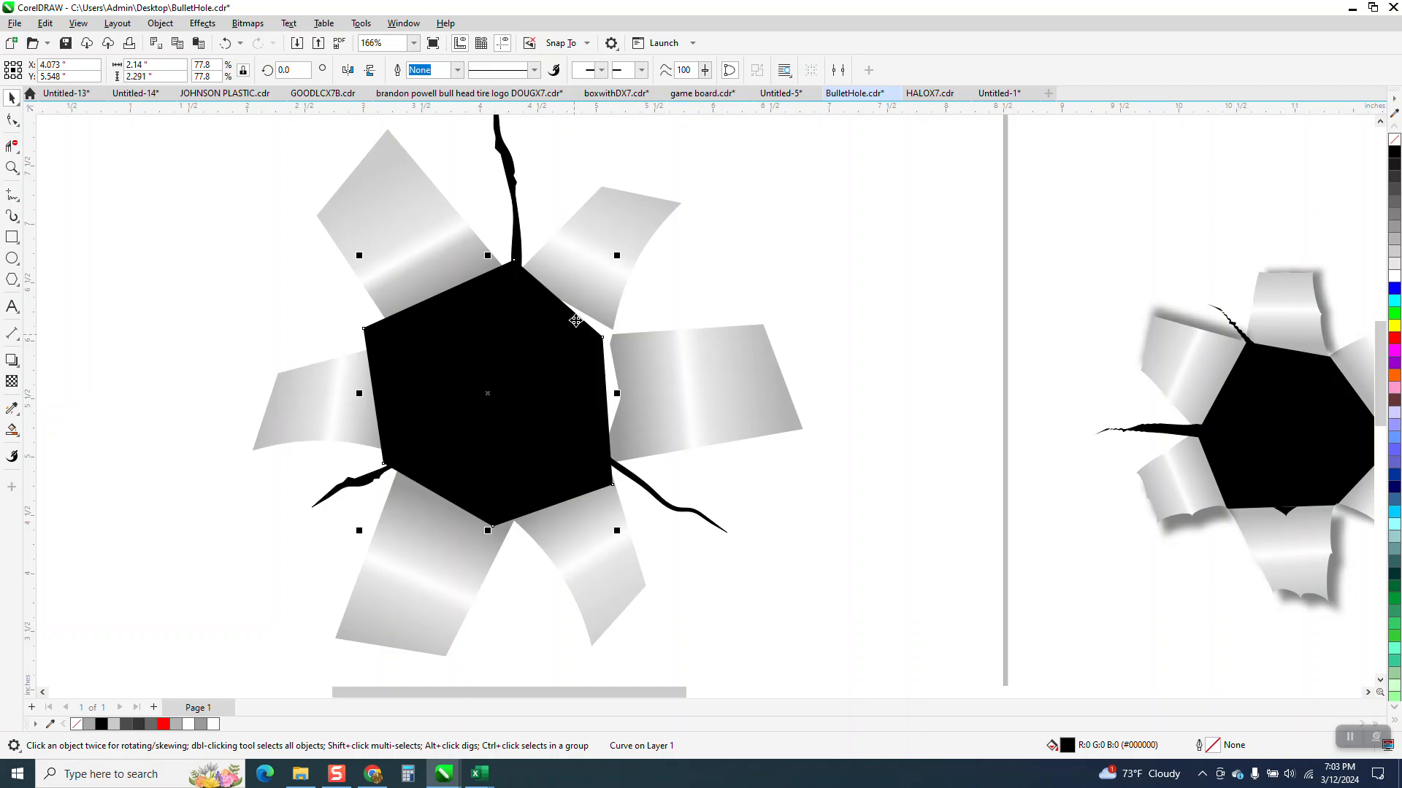
key(Escape)
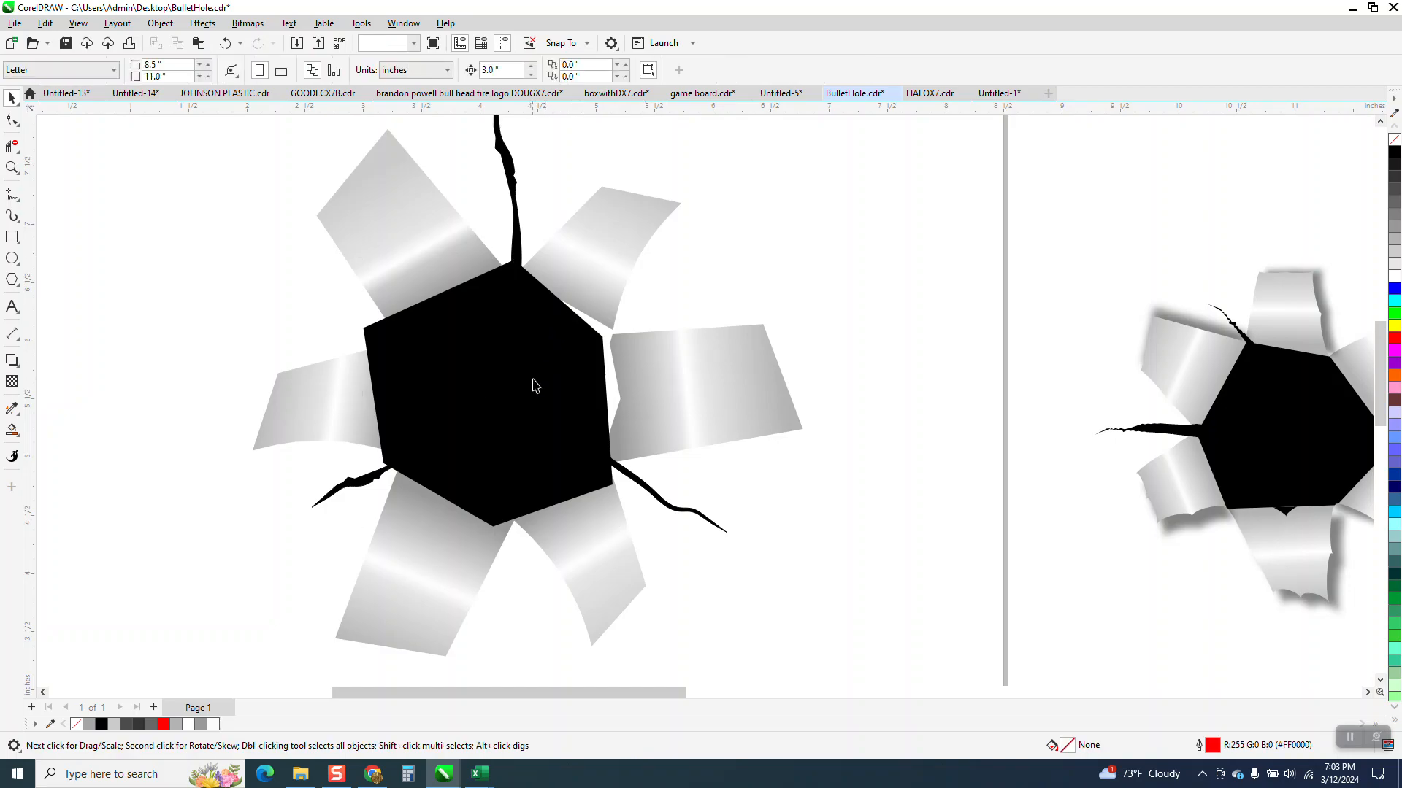
click(523, 387)
mouse_move(522, 388)
mouse_down()
mouse_move(538, 383)
mouse_move(504, 389)
mouse_up()
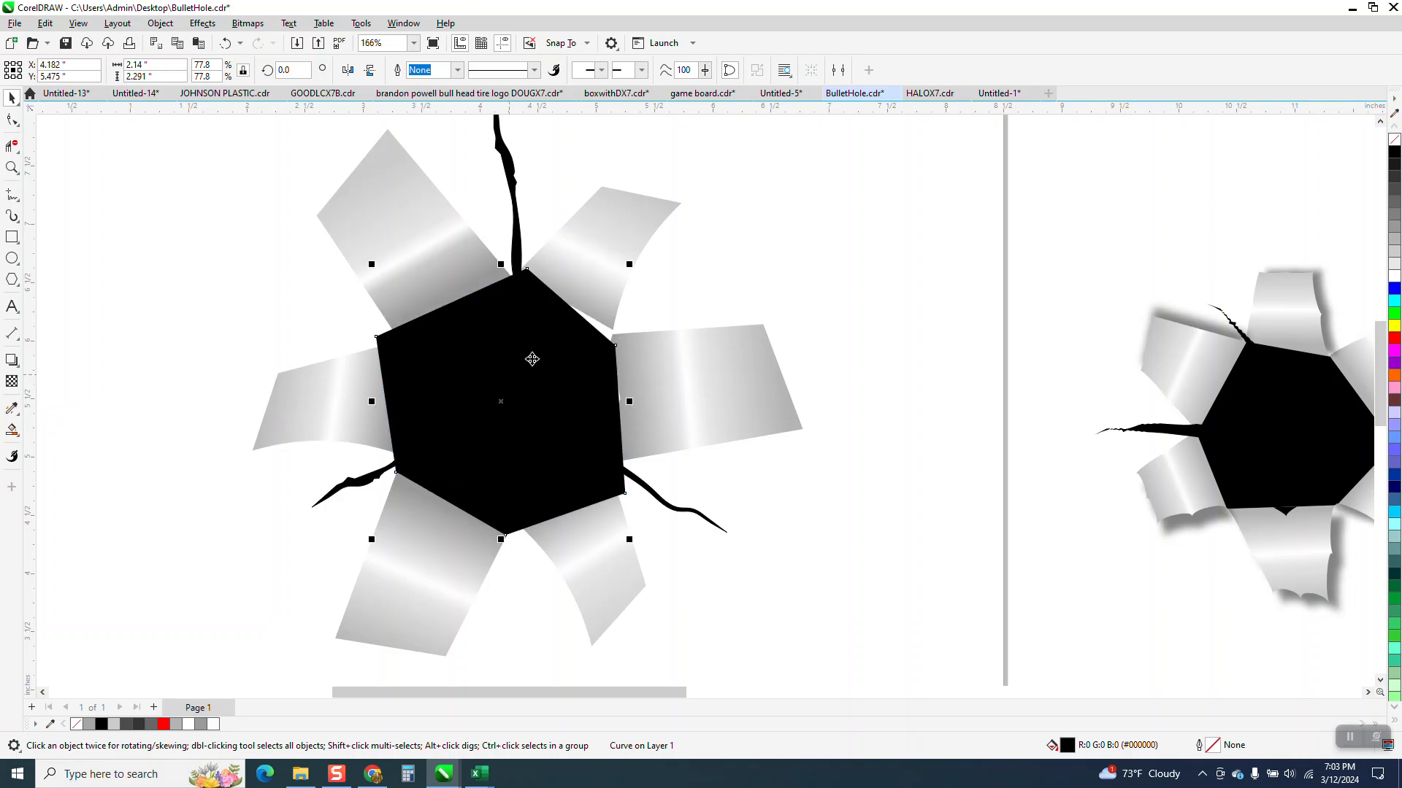
Step: Set the hexagon's upper-right corner on the upper-right flap's lower corner and pull the right flap's middle inner node into the black
click(11, 168)
drag(501, 269, 803, 422)
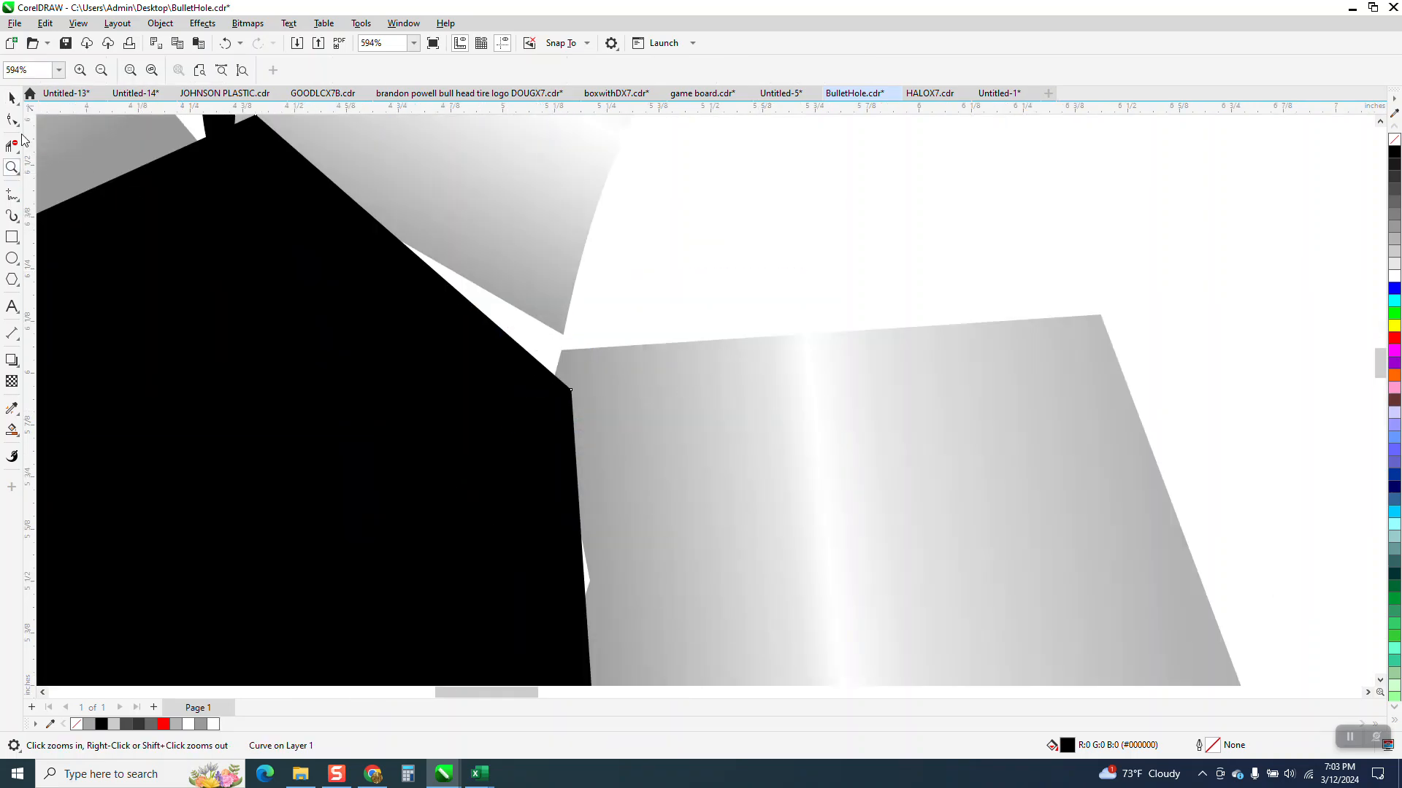
click(12, 120)
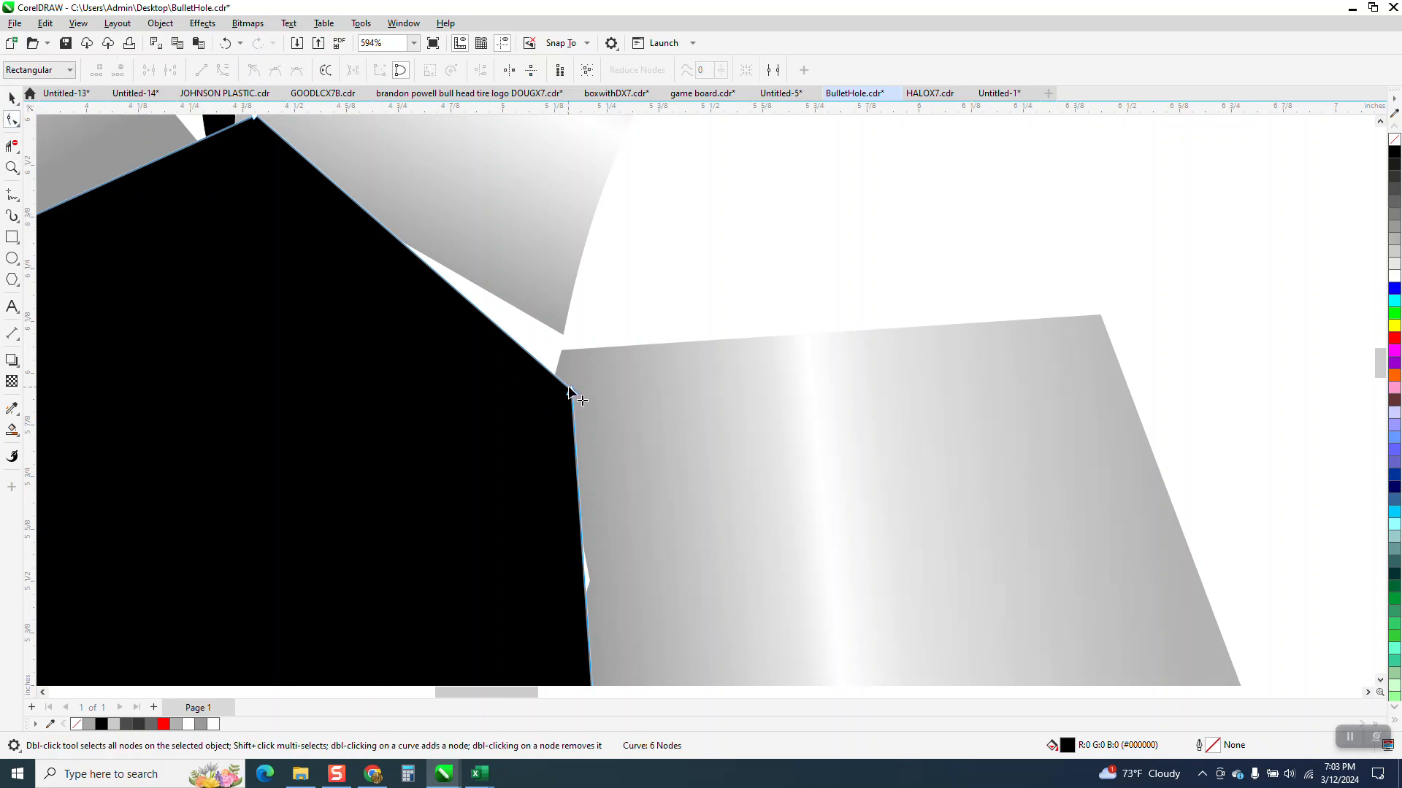
drag(570, 389, 565, 337)
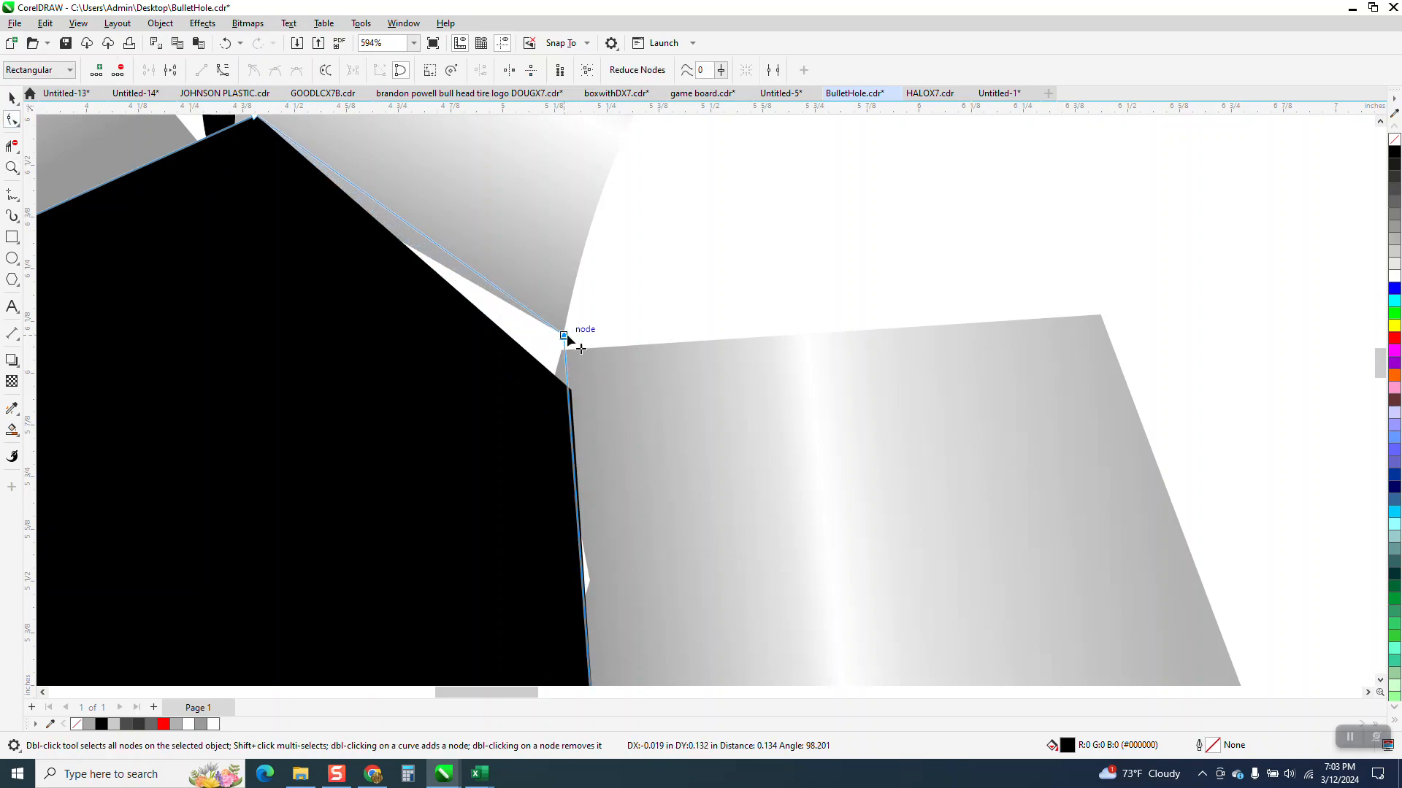
click(588, 567)
drag(590, 581, 567, 584)
Step: Move the hexagon's top corner to the base of the upright crack and its upper-left corner slightly inward
scroll(677, 546, down, 1)
scroll(677, 545, down, 1)
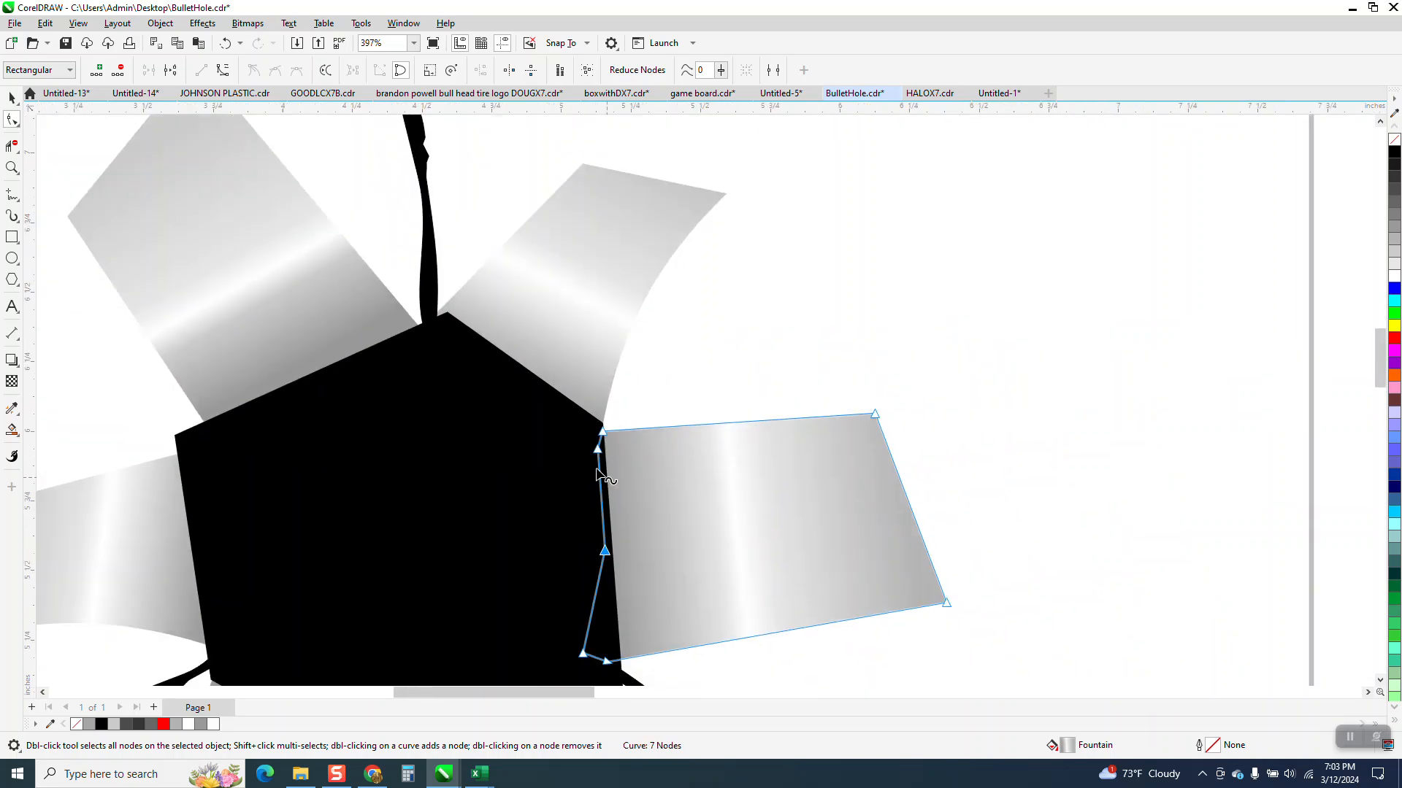
click(447, 316)
drag(447, 315, 435, 319)
drag(179, 441, 194, 447)
Step: Add a node to the hexagon's upper-left edge and pull it outward over the upper-left flap's base
scroll(221, 351, down, 1)
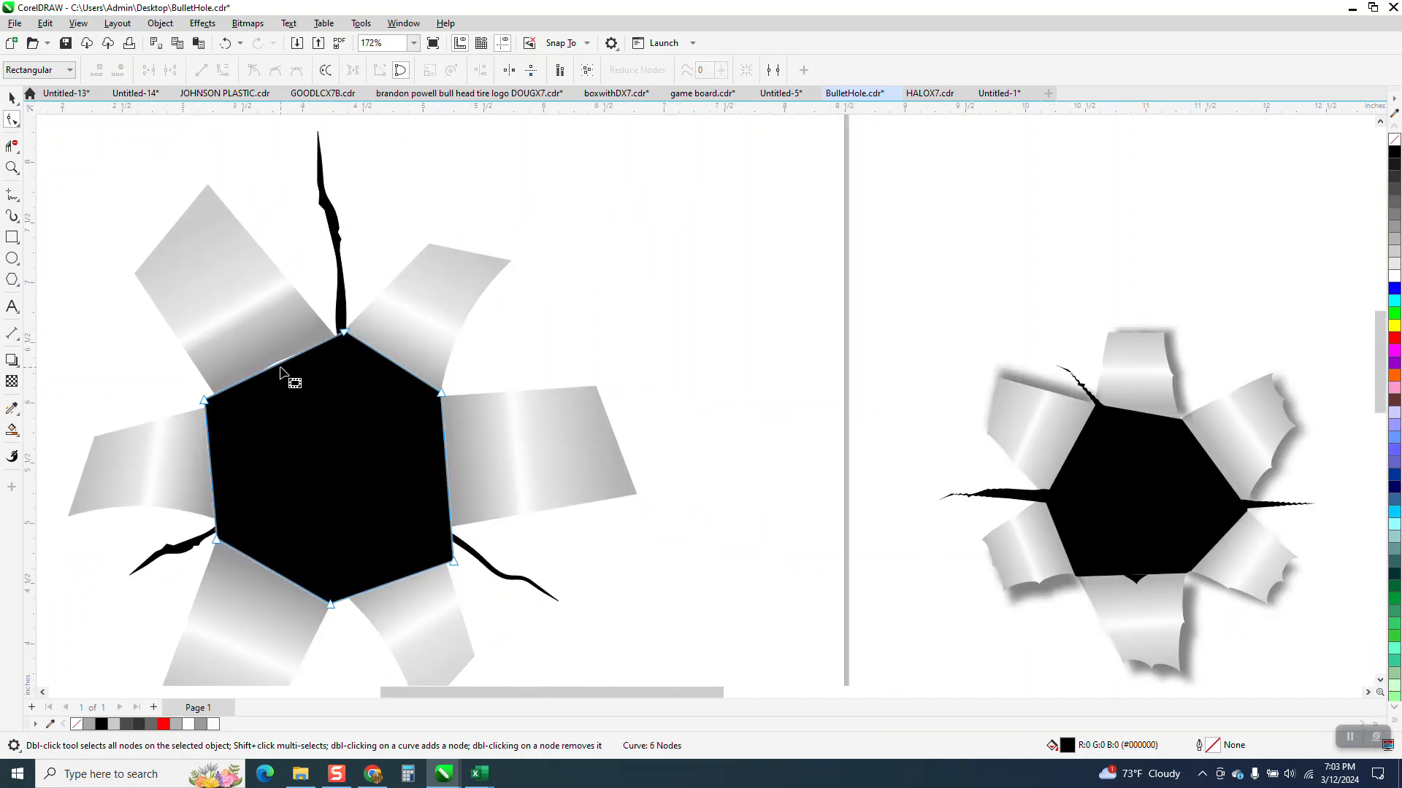
double_click(279, 363)
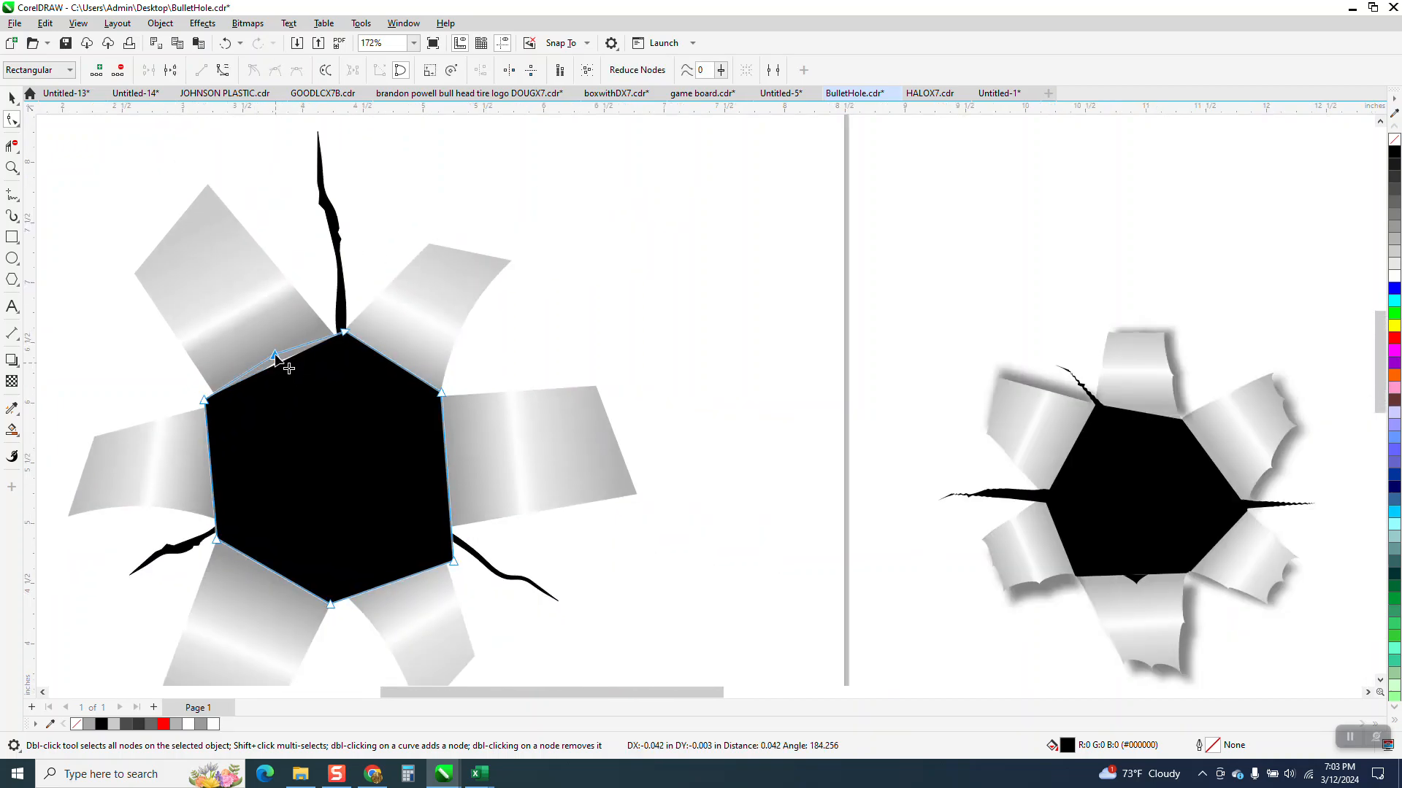
scroll(325, 398, down, 1)
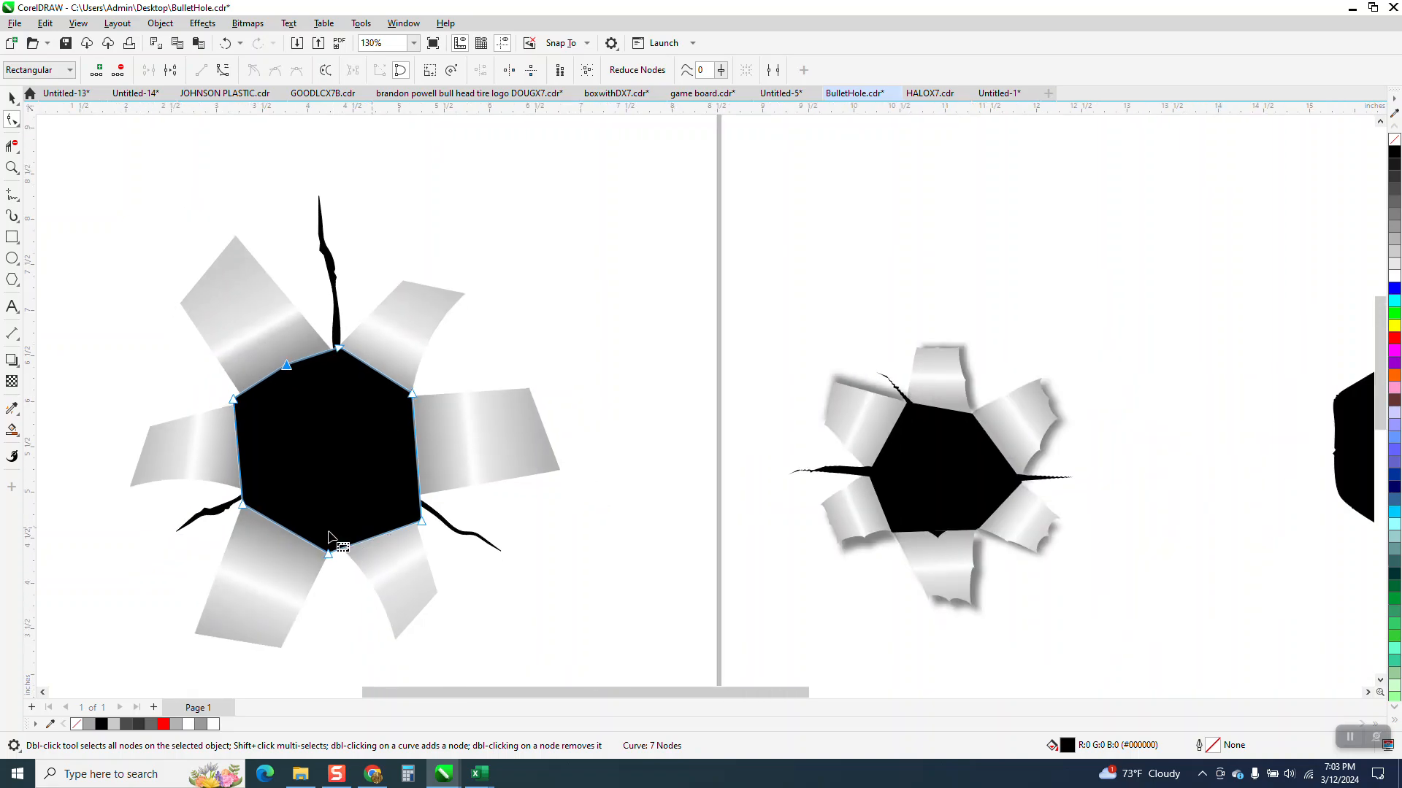
Step: Move the hexagon's upper-left corner in to meet the lower inner corner of the upper-left flap
click(12, 168)
drag(232, 419, 420, 532)
scroll(413, 378, down, 4)
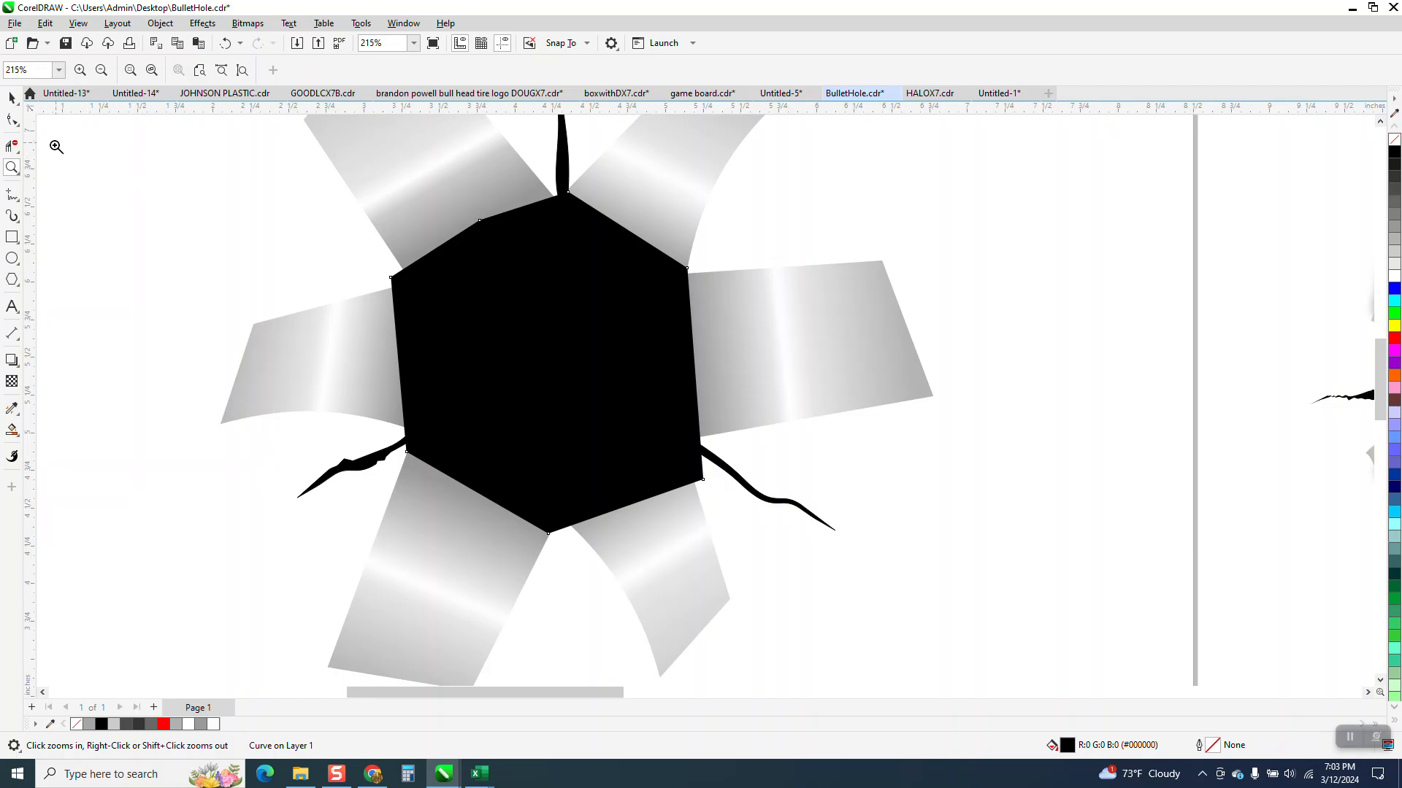
drag(344, 257, 521, 324)
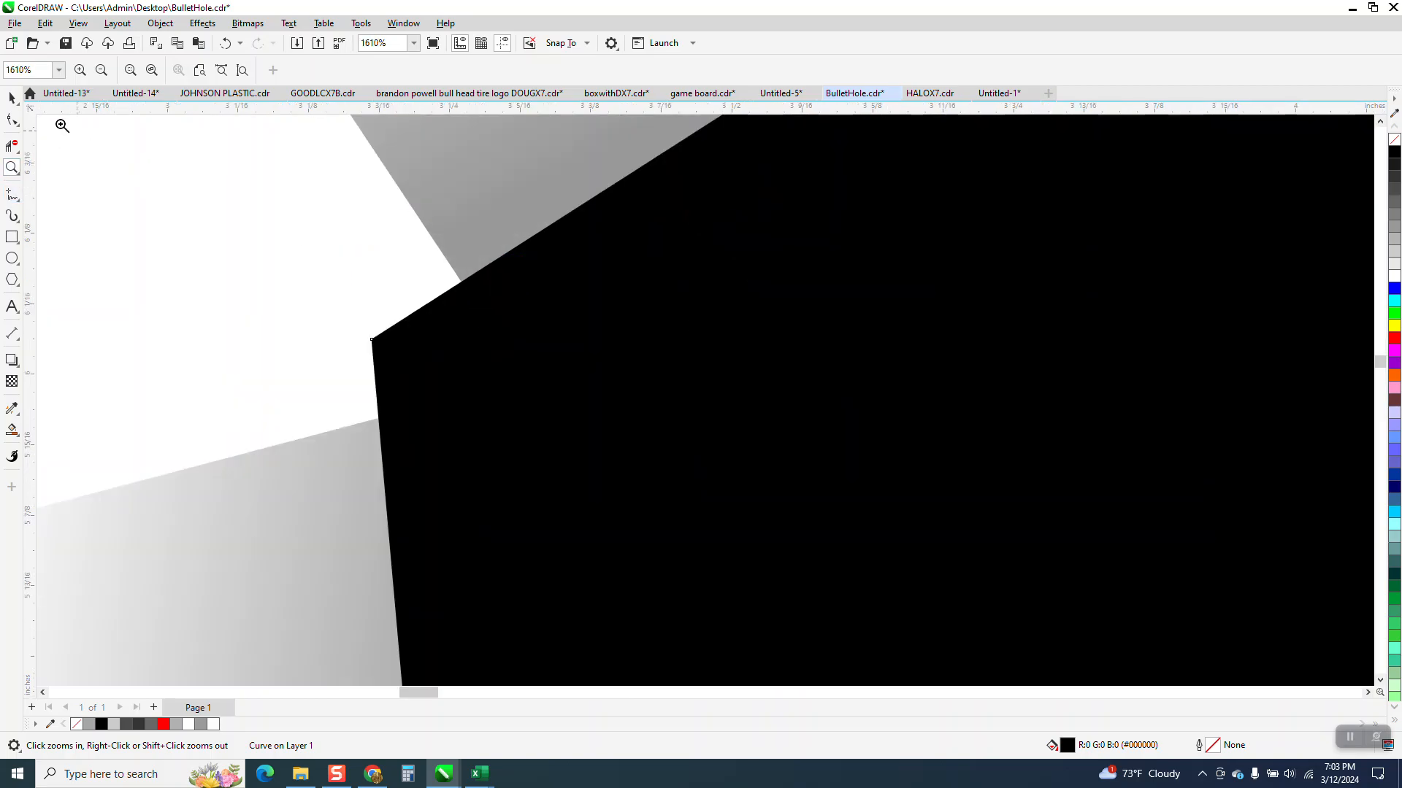
click(14, 122)
click(375, 341)
drag(375, 341, 489, 356)
Step: Move the hexagon's lower-right corner up to the base of the right crack, between the two right-hand flaps
scroll(448, 369, down, 2)
scroll(409, 419, down, 2)
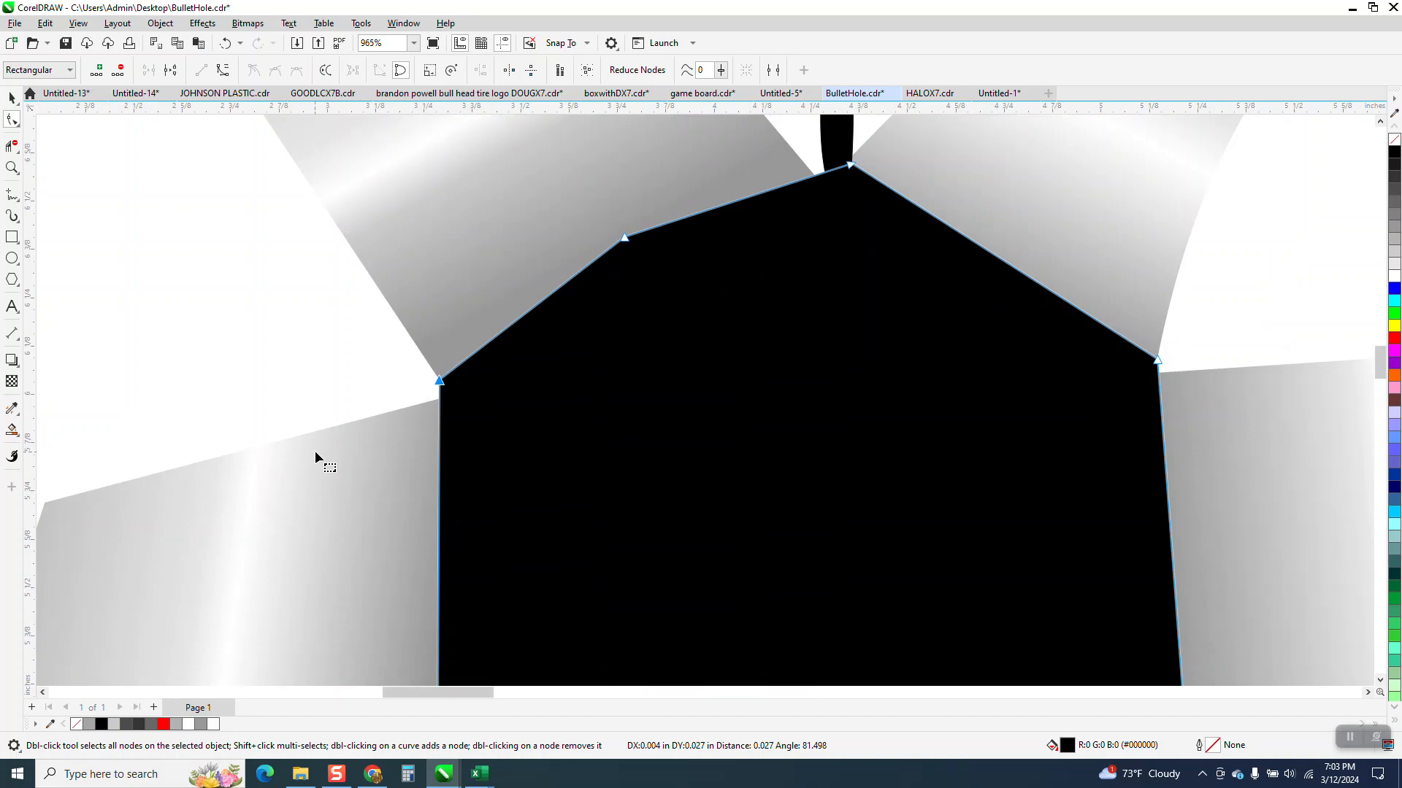
scroll(371, 322, down, 6)
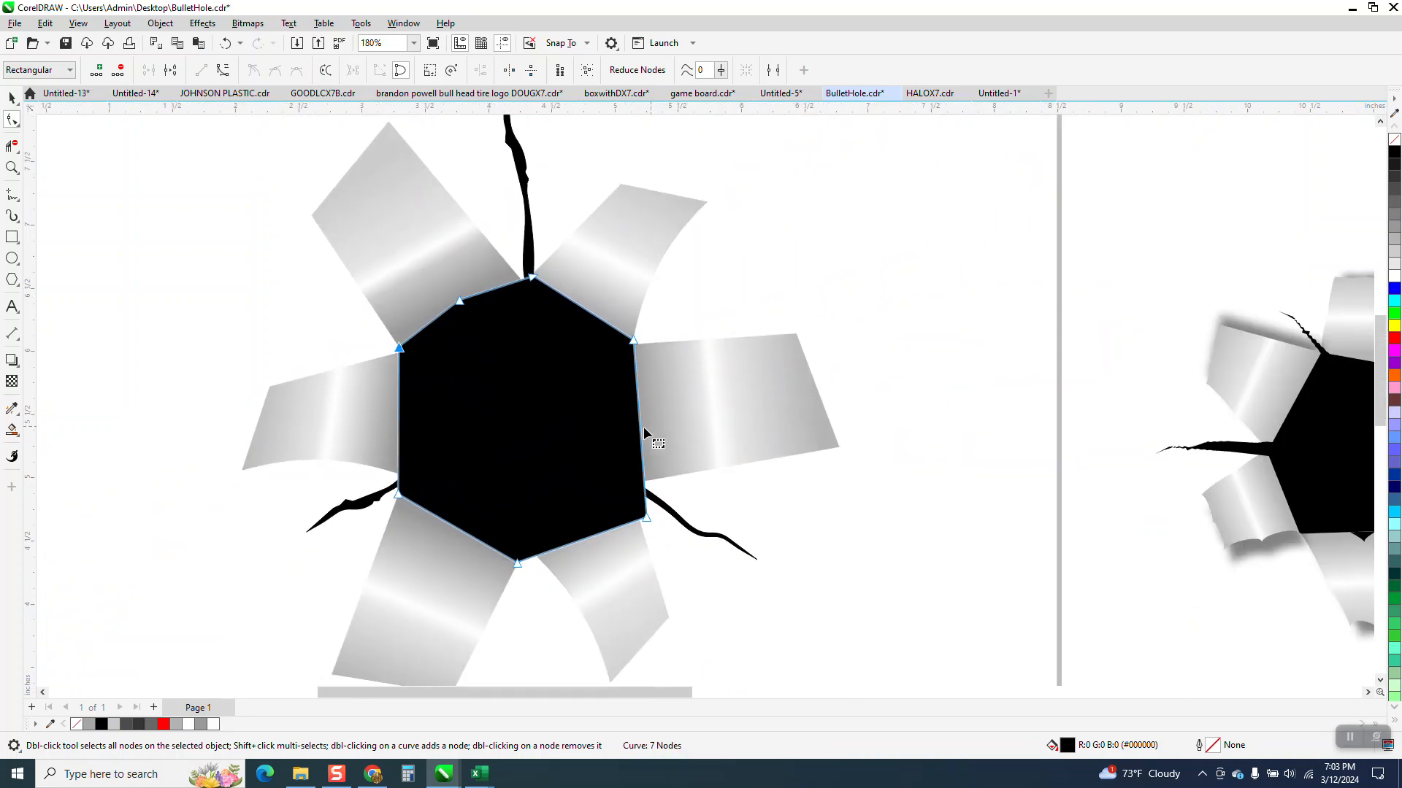
scroll(646, 429, down, 1)
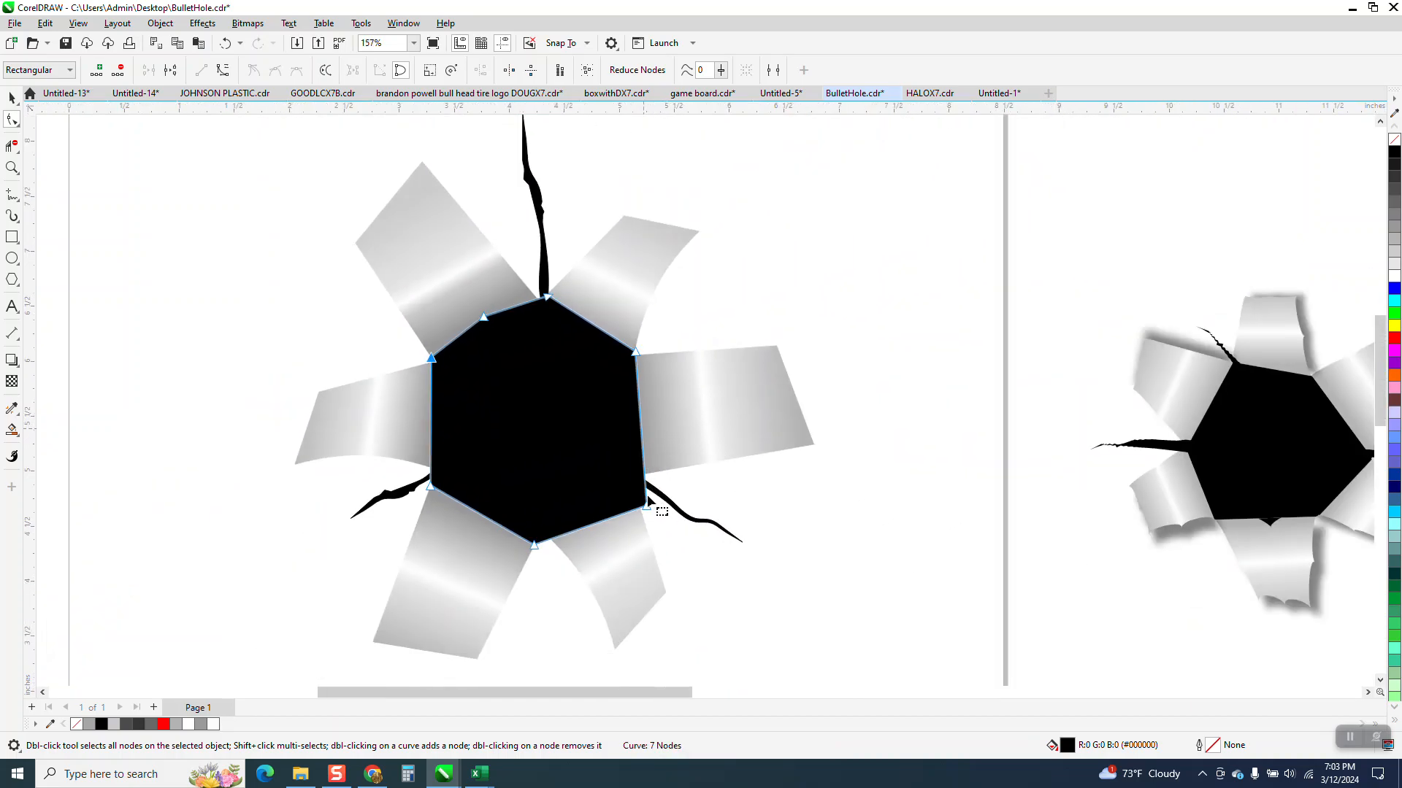
click(13, 169)
drag(556, 427, 655, 552)
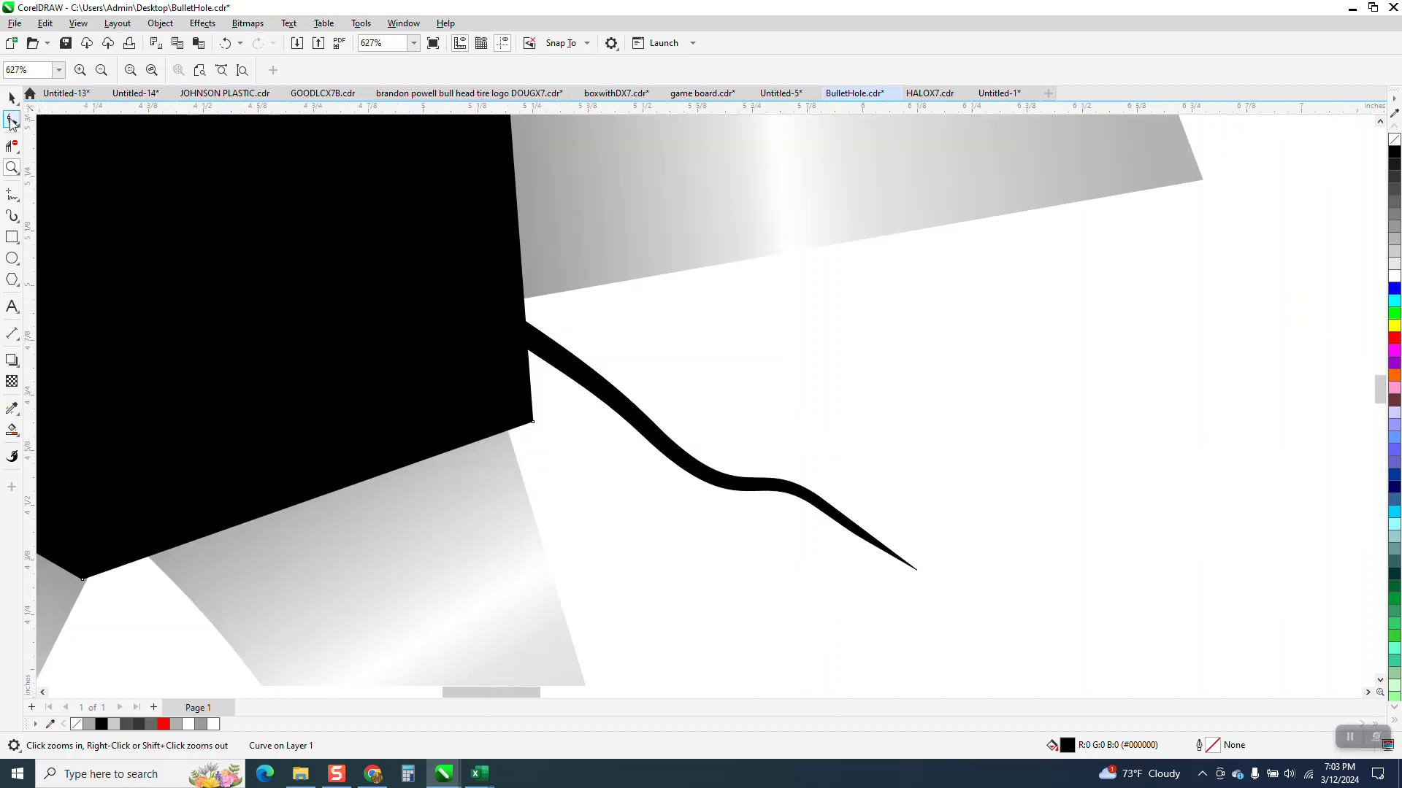
click(7, 119)
drag(532, 422, 509, 328)
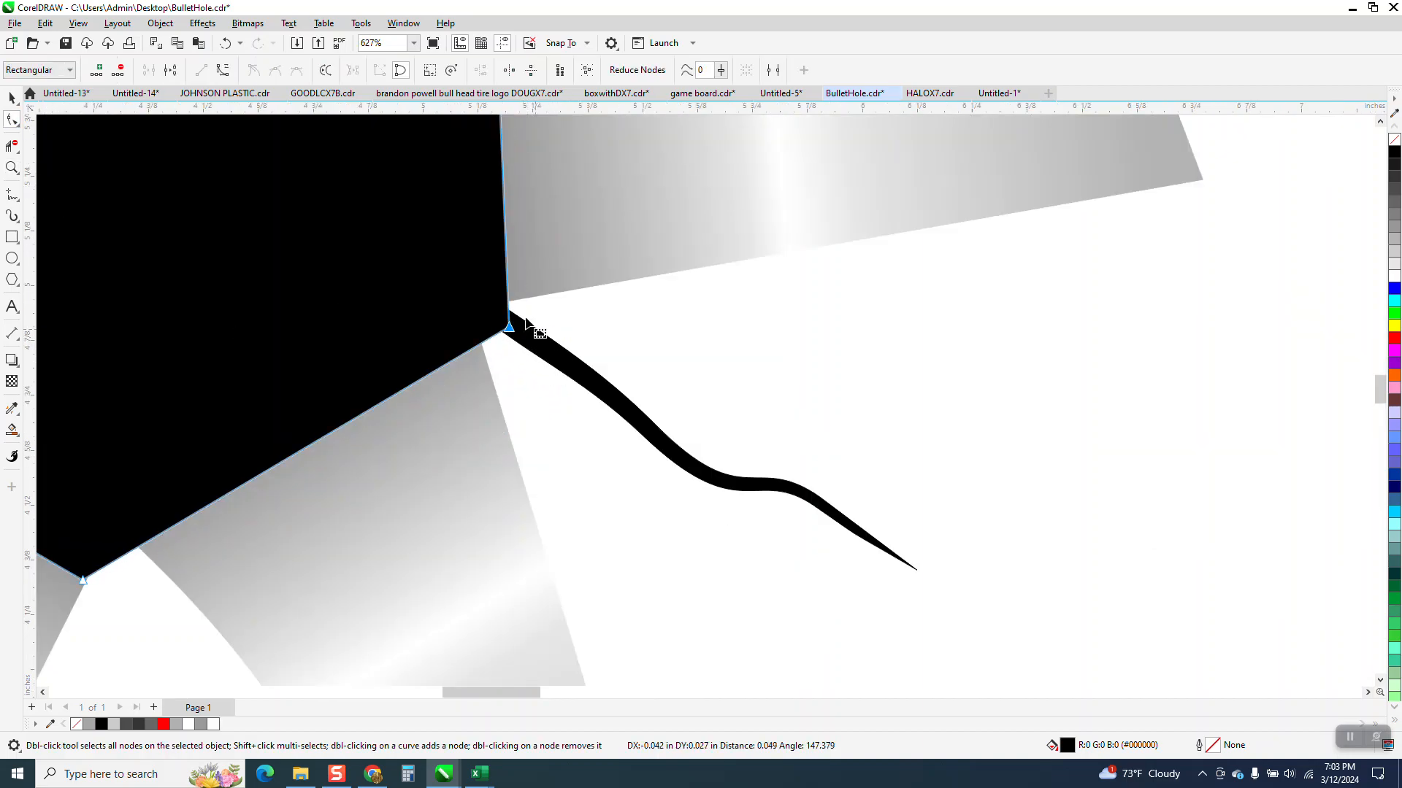
Step: Raise the hexagon's bottom corner to the point between the two lower flaps and deselect the shape
scroll(540, 350, down, 4)
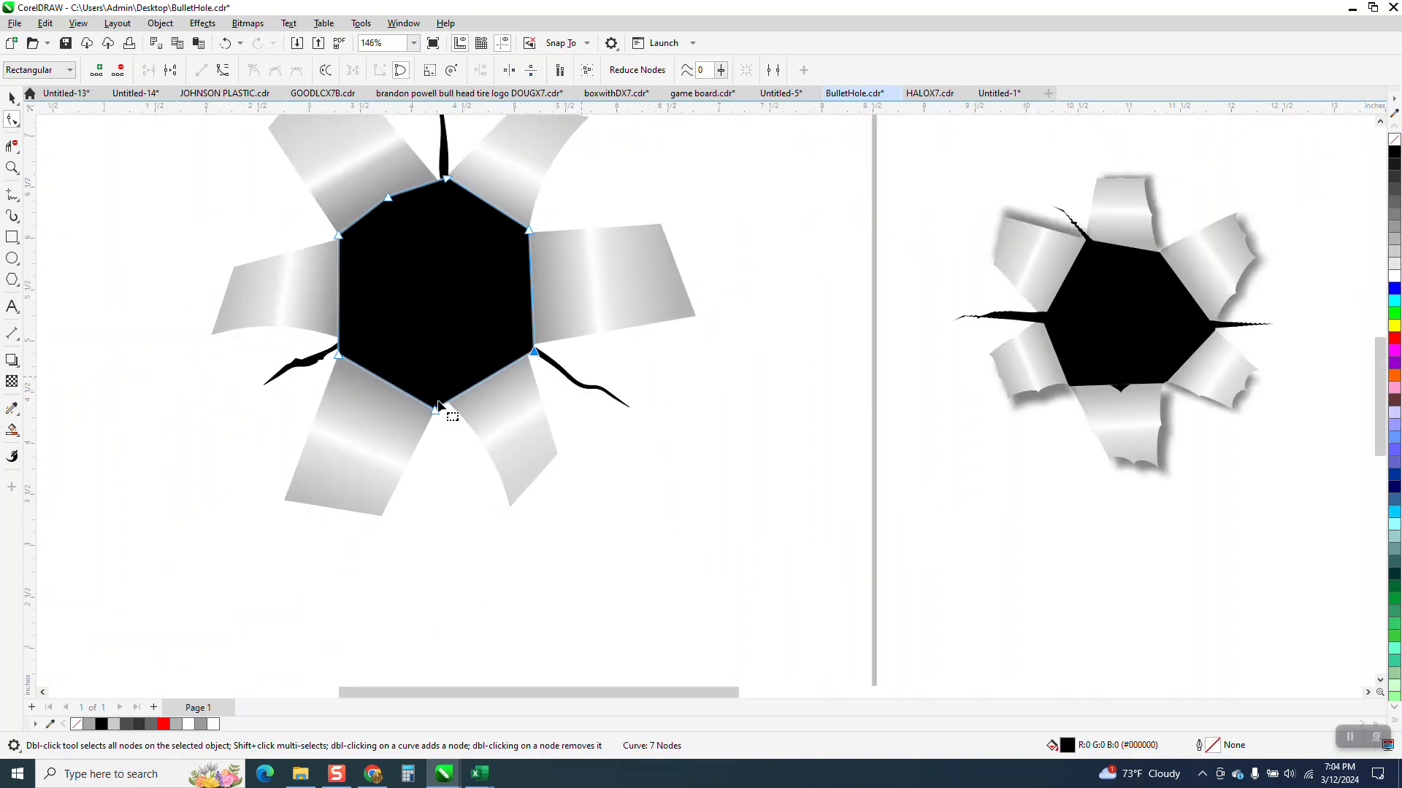
drag(437, 413, 441, 404)
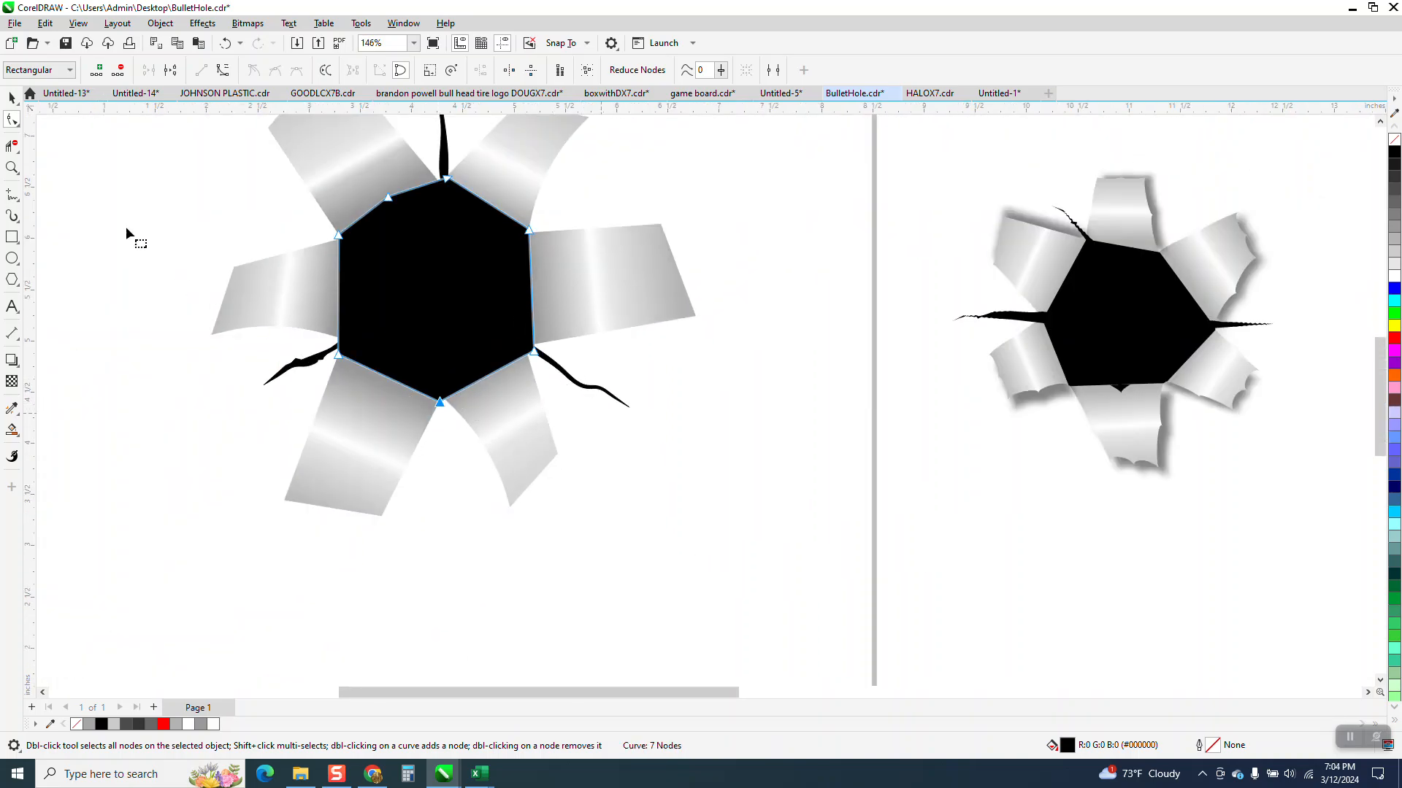
click(13, 121)
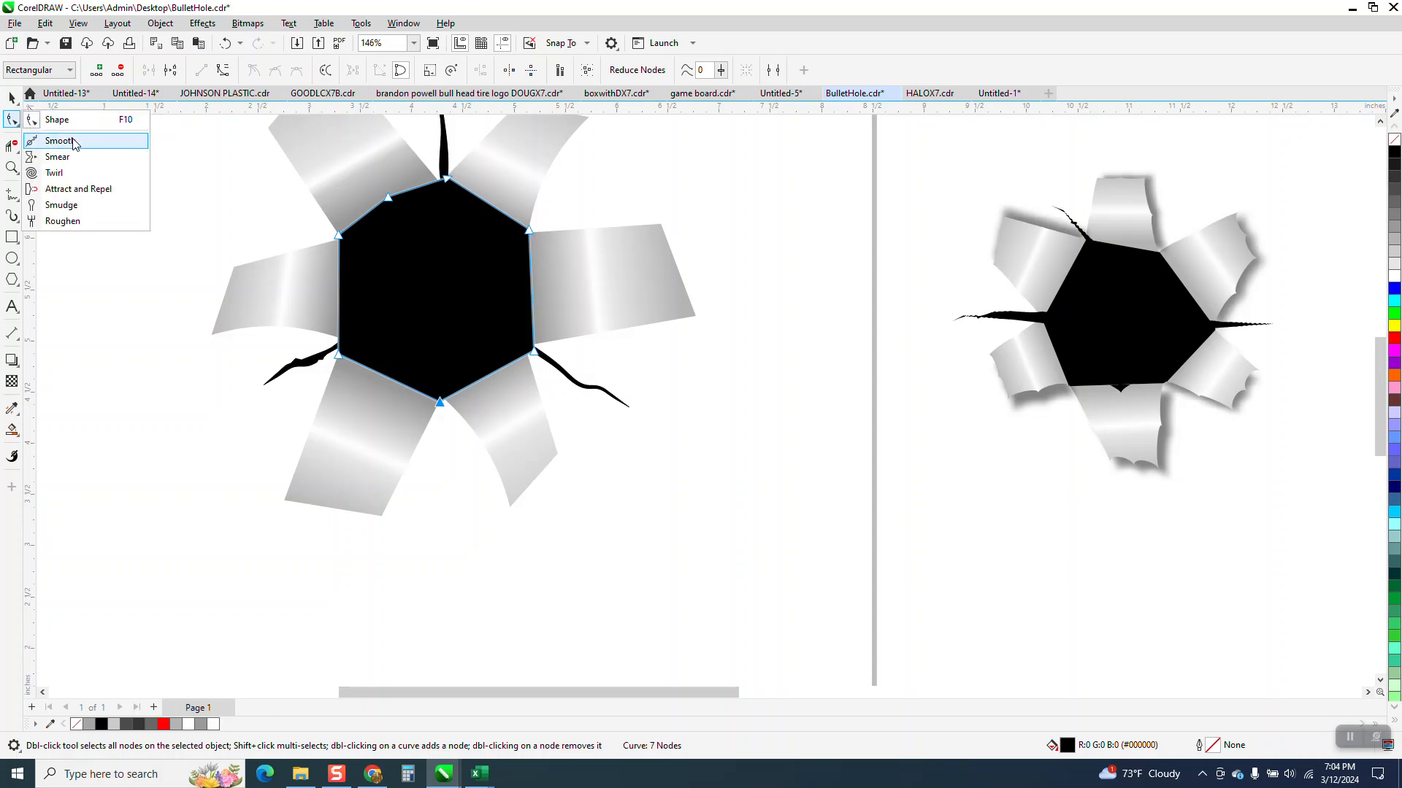
click(7, 130)
click(12, 98)
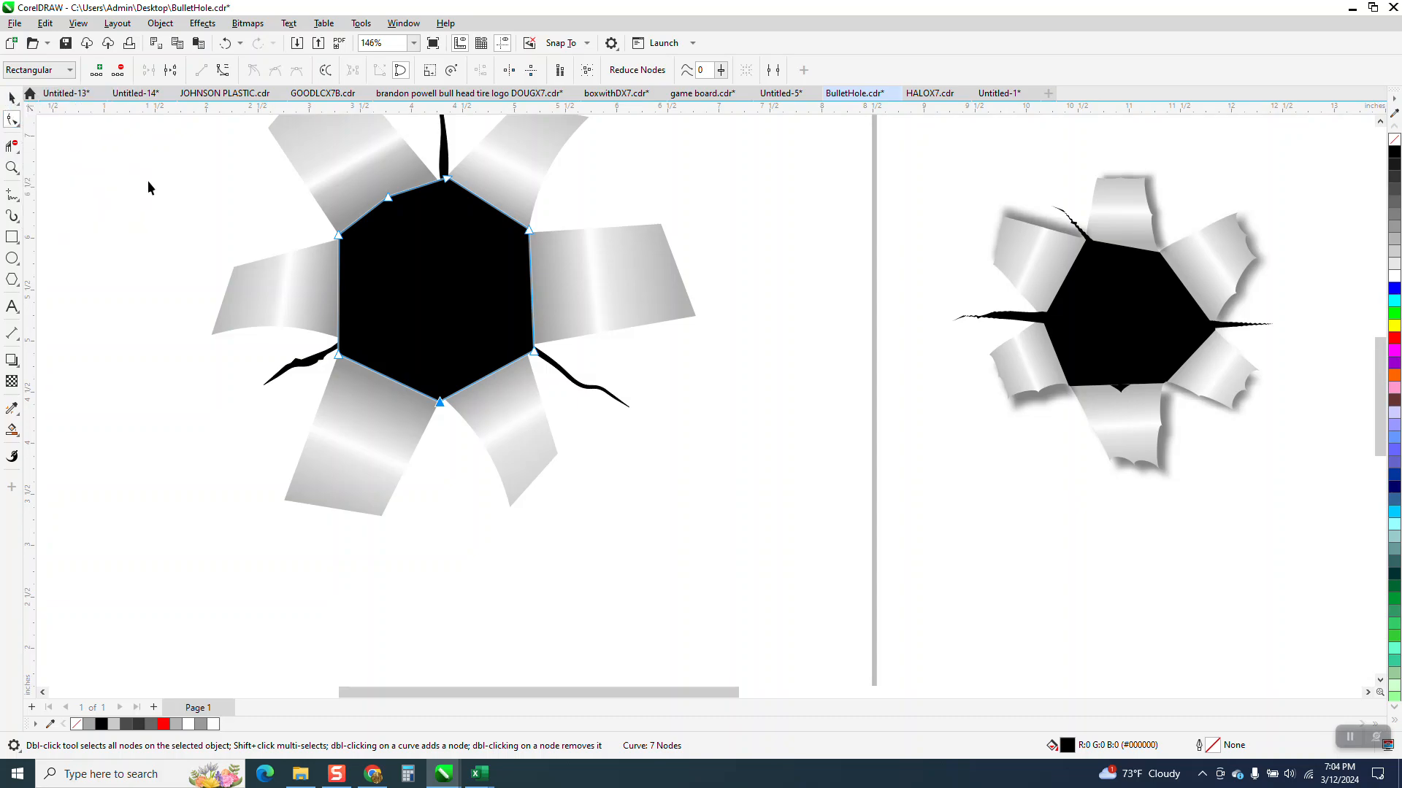
click(900, 434)
Step: Draw a rectangle about 6.43 by 5.62 inches around the whole bullet hole and fill it with 20% Black
scroll(768, 460, down, 3)
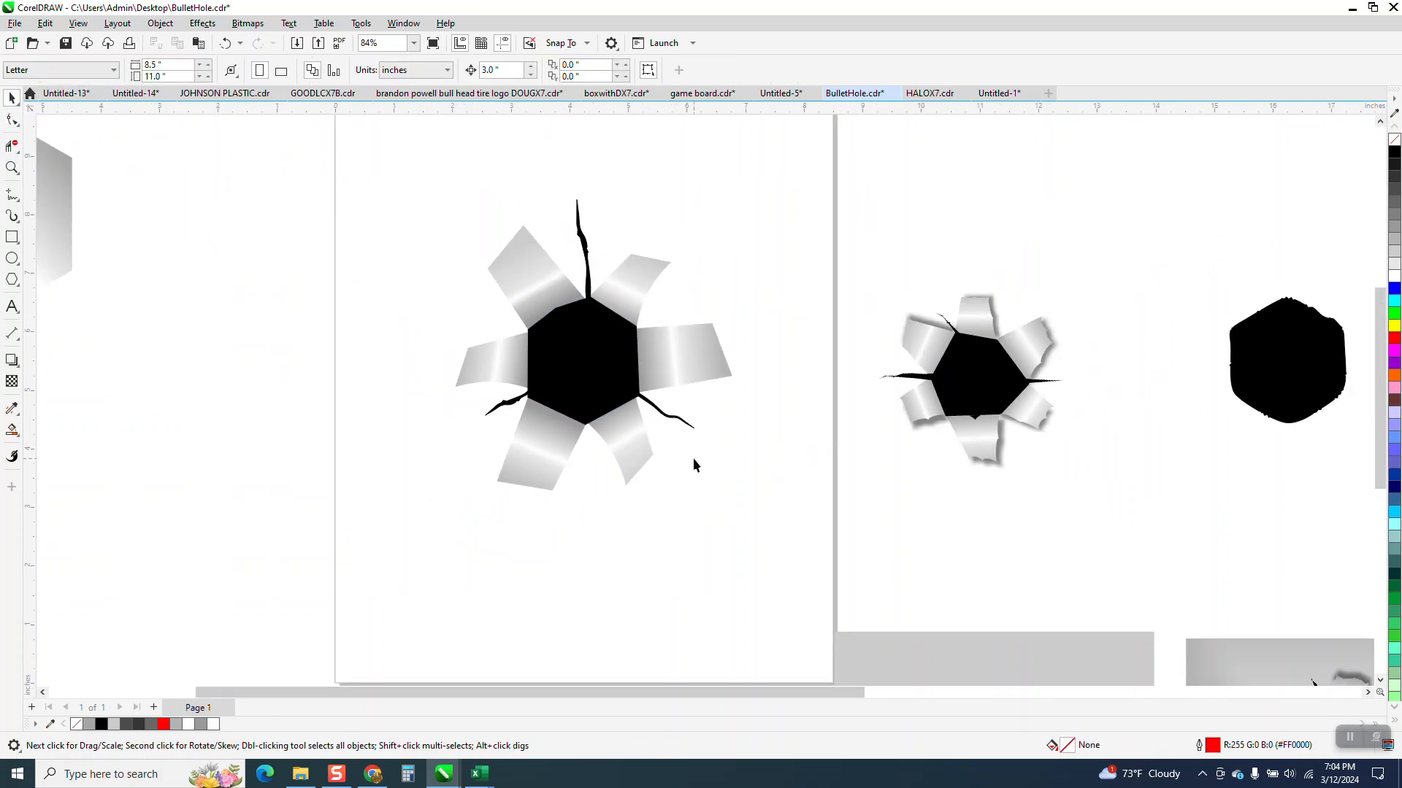
click(11, 238)
drag(407, 199, 784, 529)
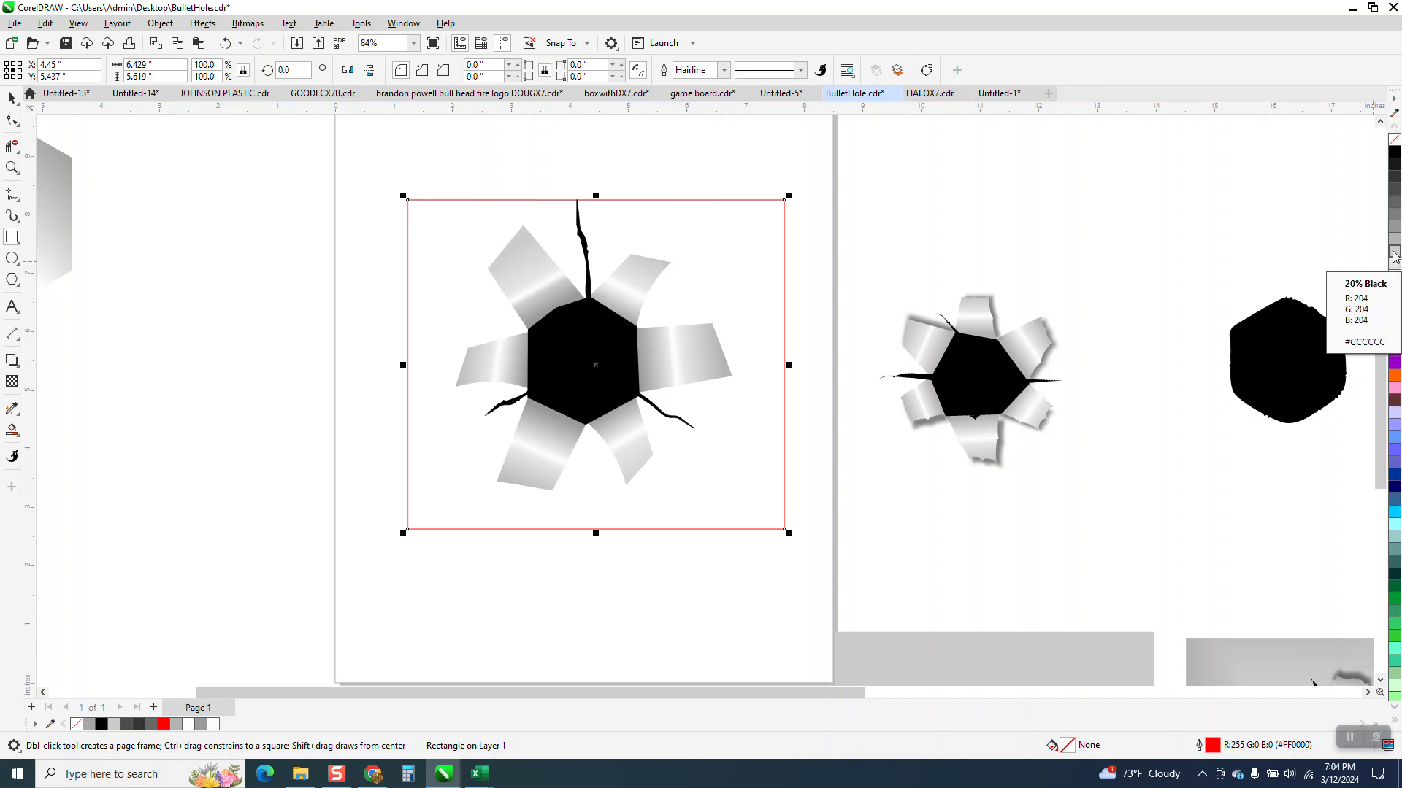
click(1394, 266)
Step: Send the gray rectangle behind the bullet hole's flaps, center and cracks
click(160, 24)
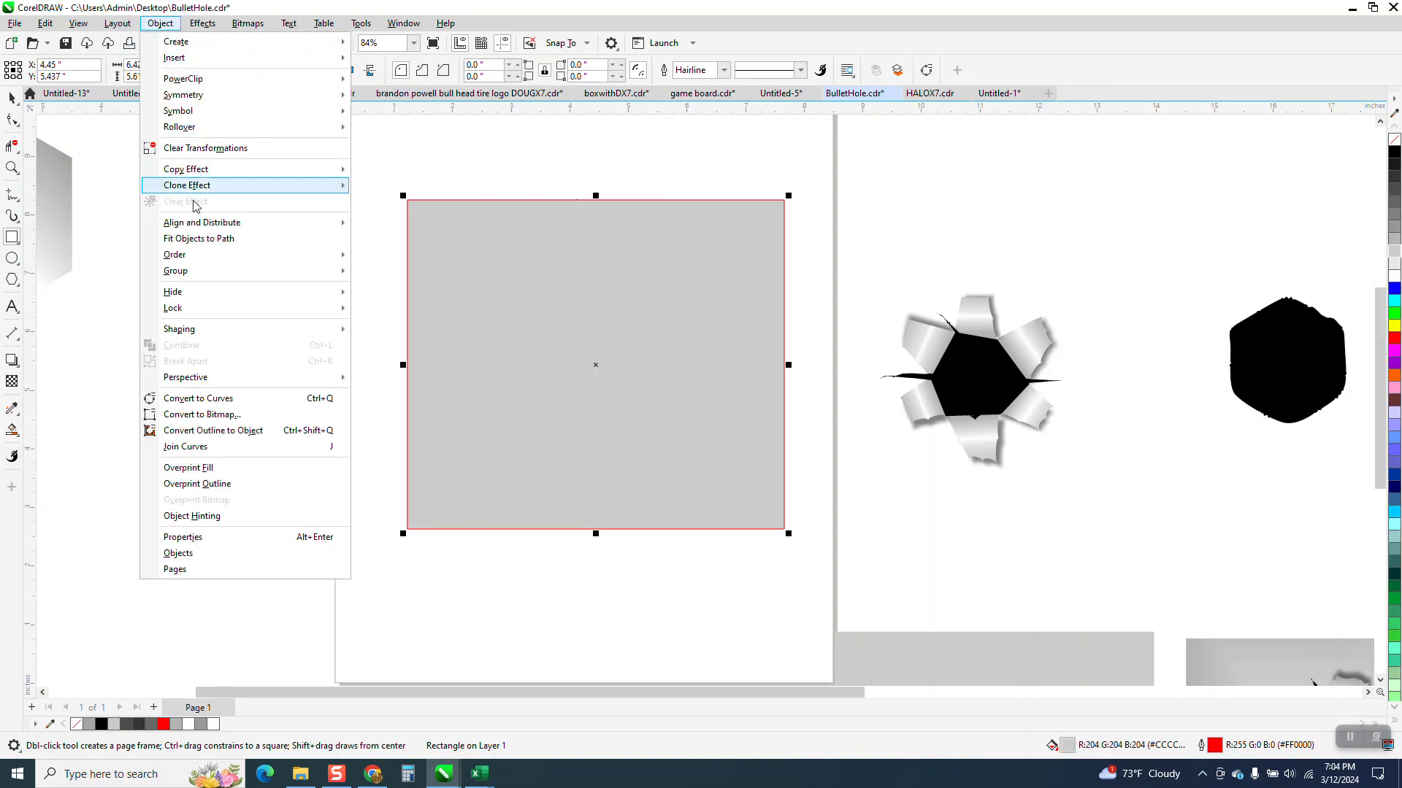
mouse_move(201, 273)
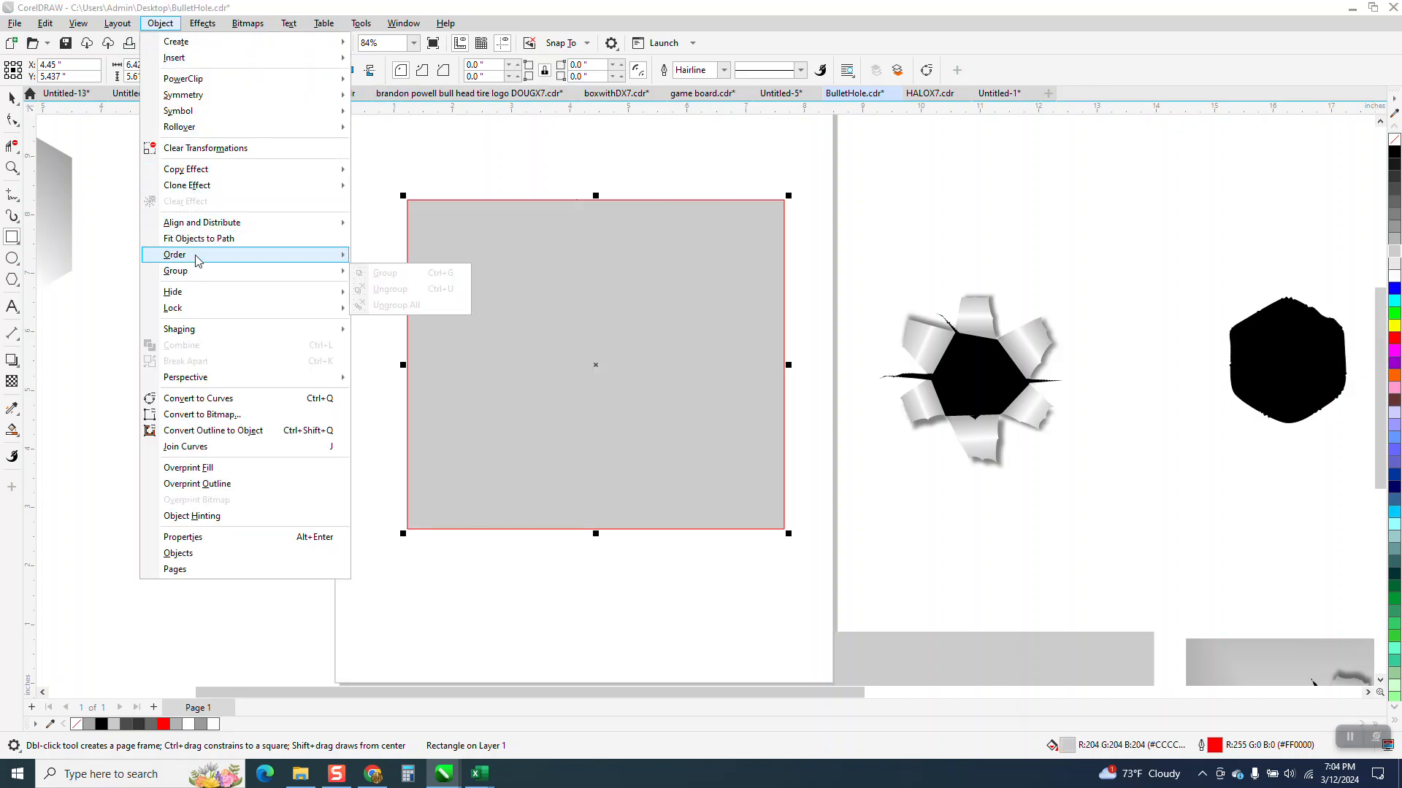
click(418, 272)
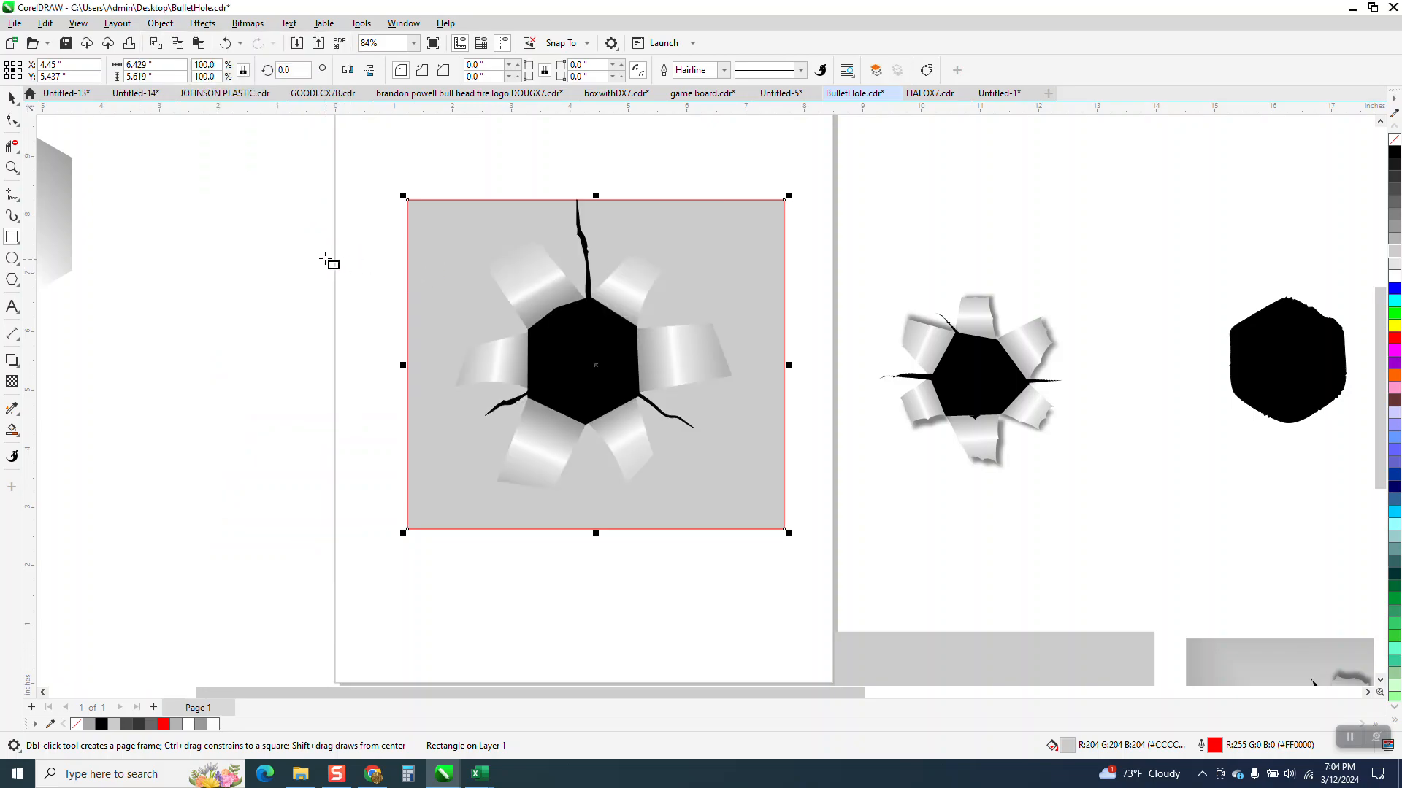
Step: Shift the gray rectangle slightly upward to center it around the bullet hole and remove its outline
key(space)
drag(713, 234, 711, 220)
right_click(1394, 148)
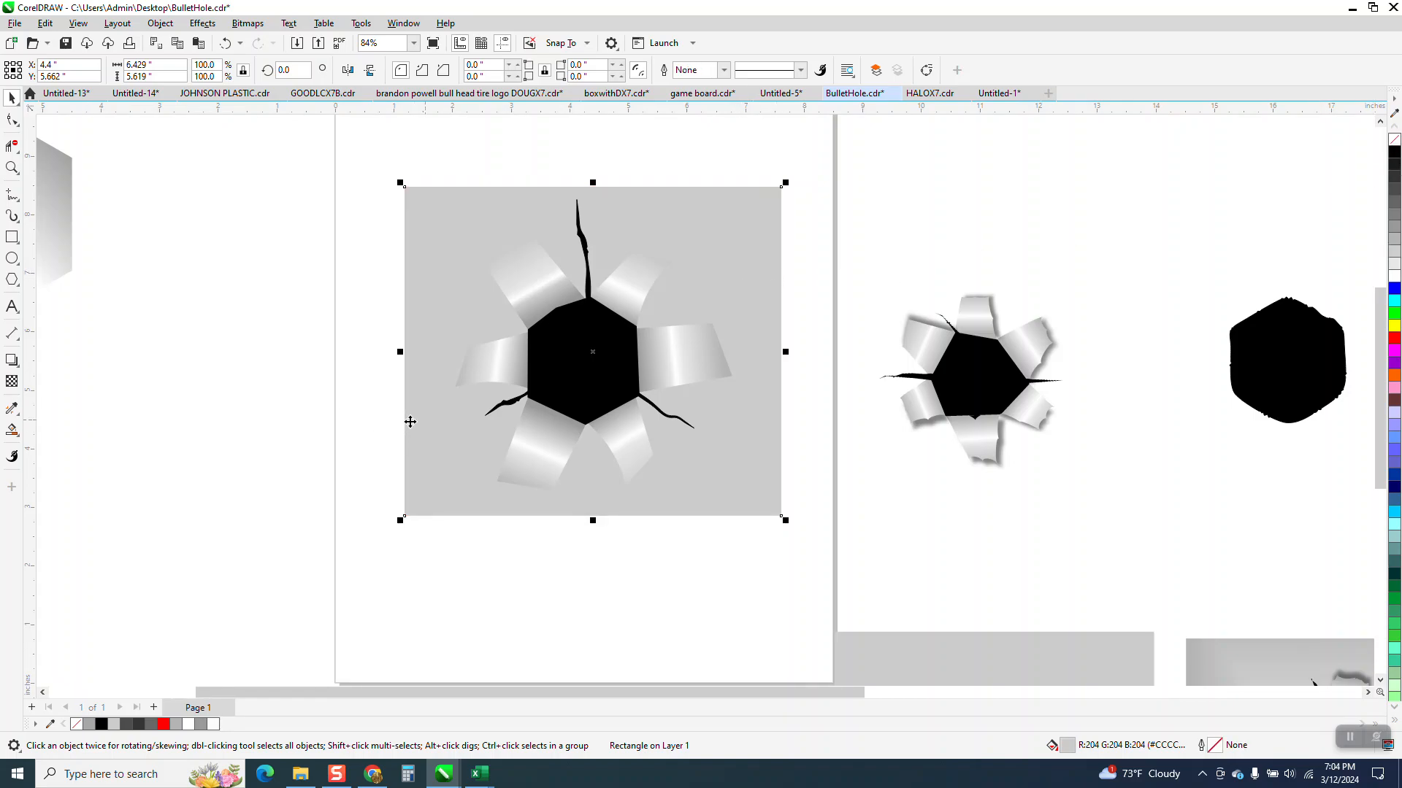
Step: Try an elliptical fountain fill on the gray rectangle, fading from white behind the hole to gray outside the flaps
click(18, 437)
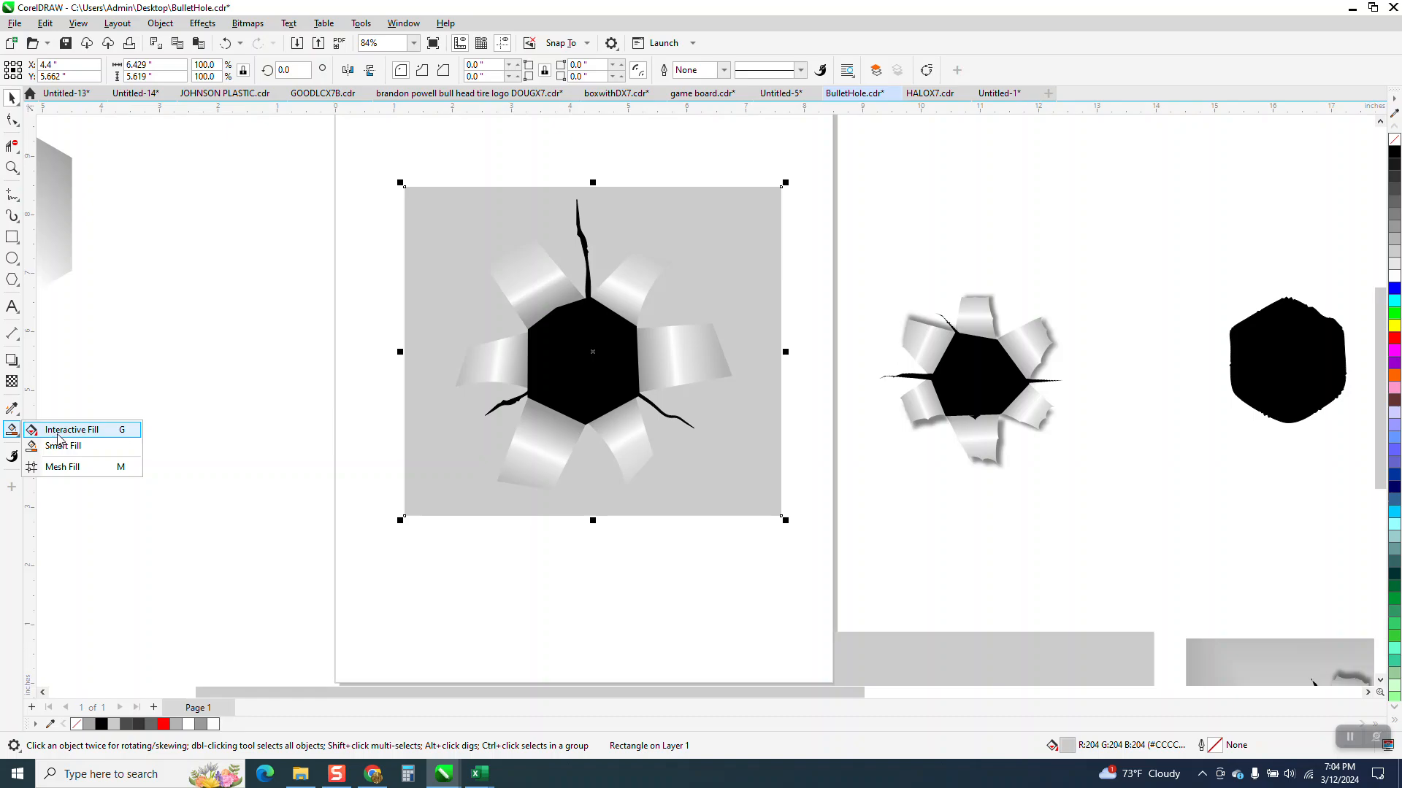
click(58, 436)
drag(568, 360, 748, 353)
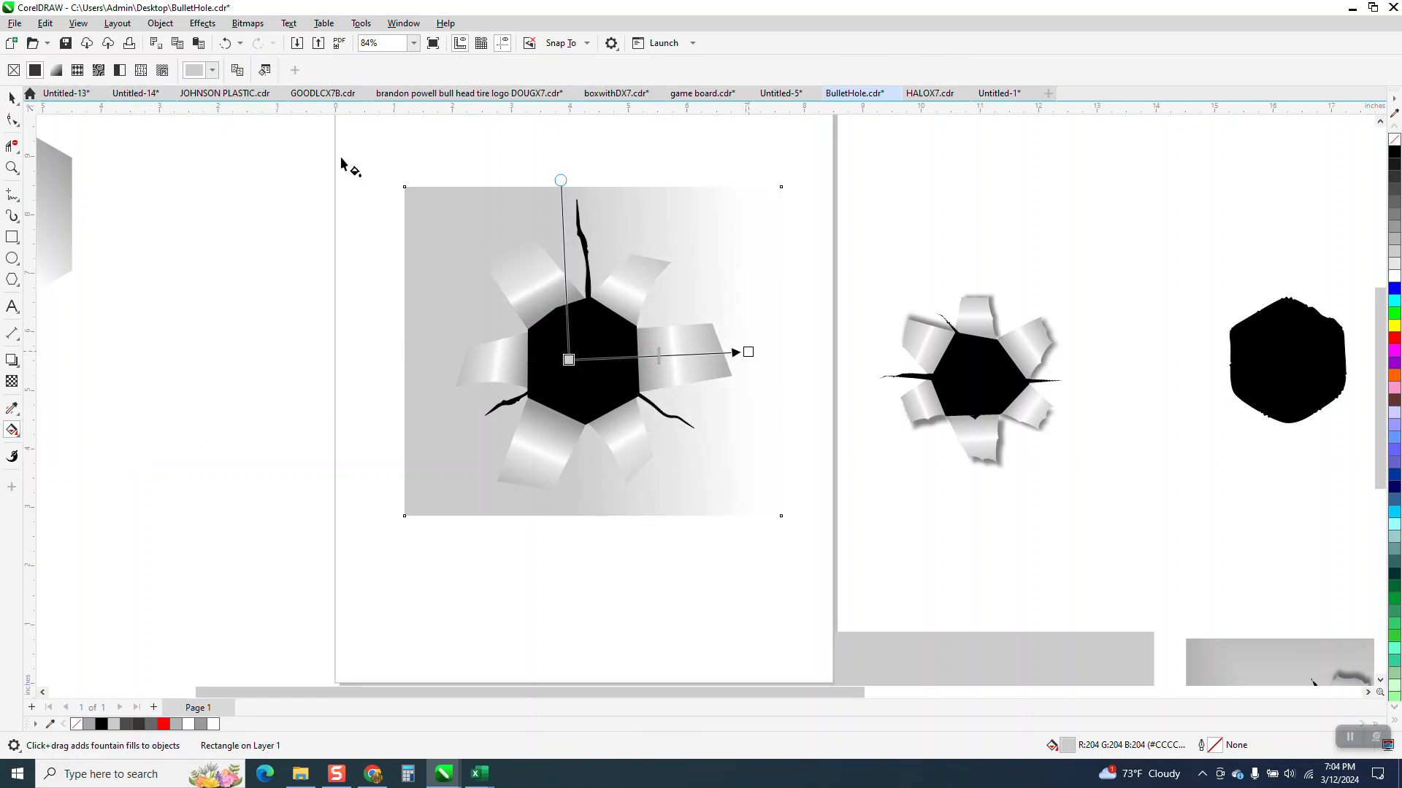
click(261, 70)
drag(569, 360, 582, 359)
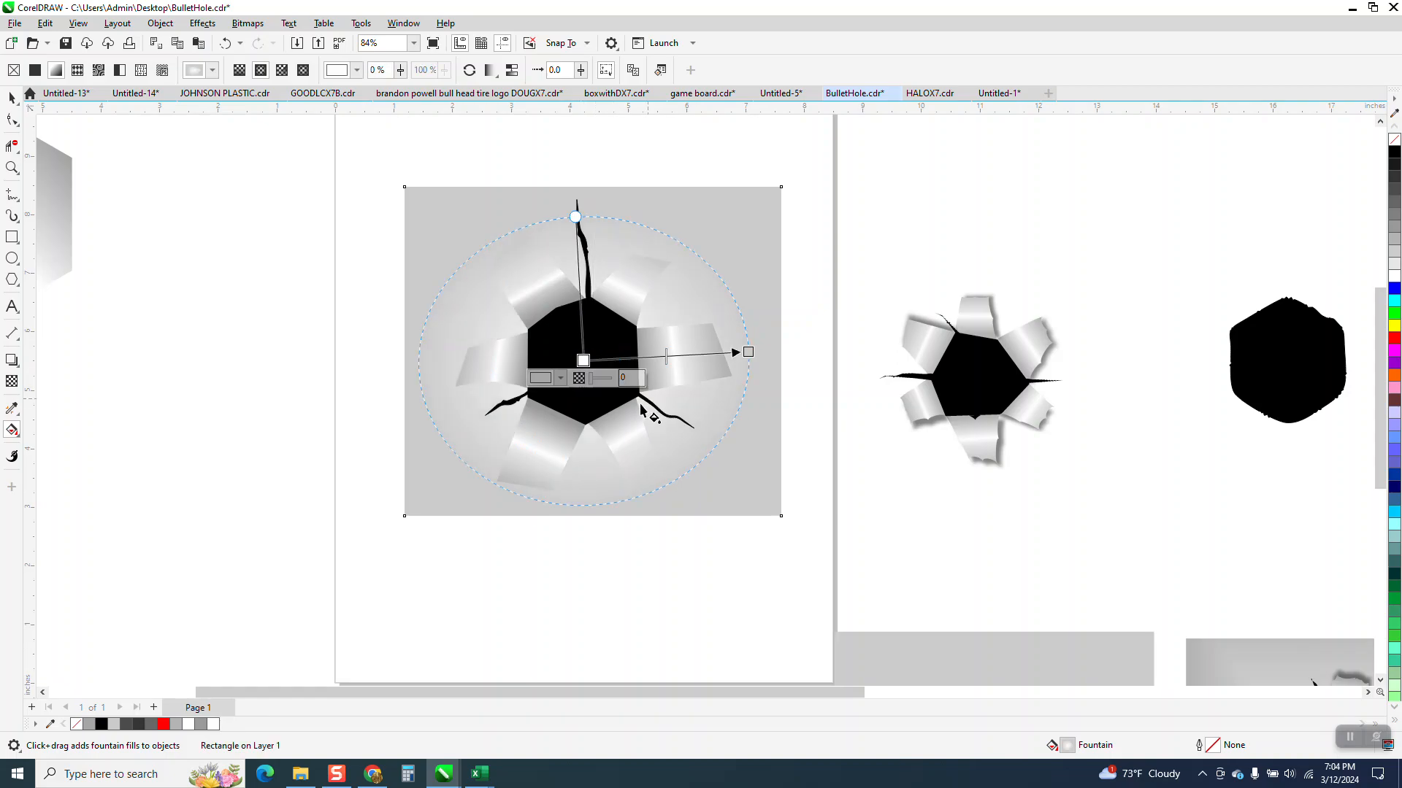
drag(750, 352, 722, 350)
drag(567, 233, 565, 207)
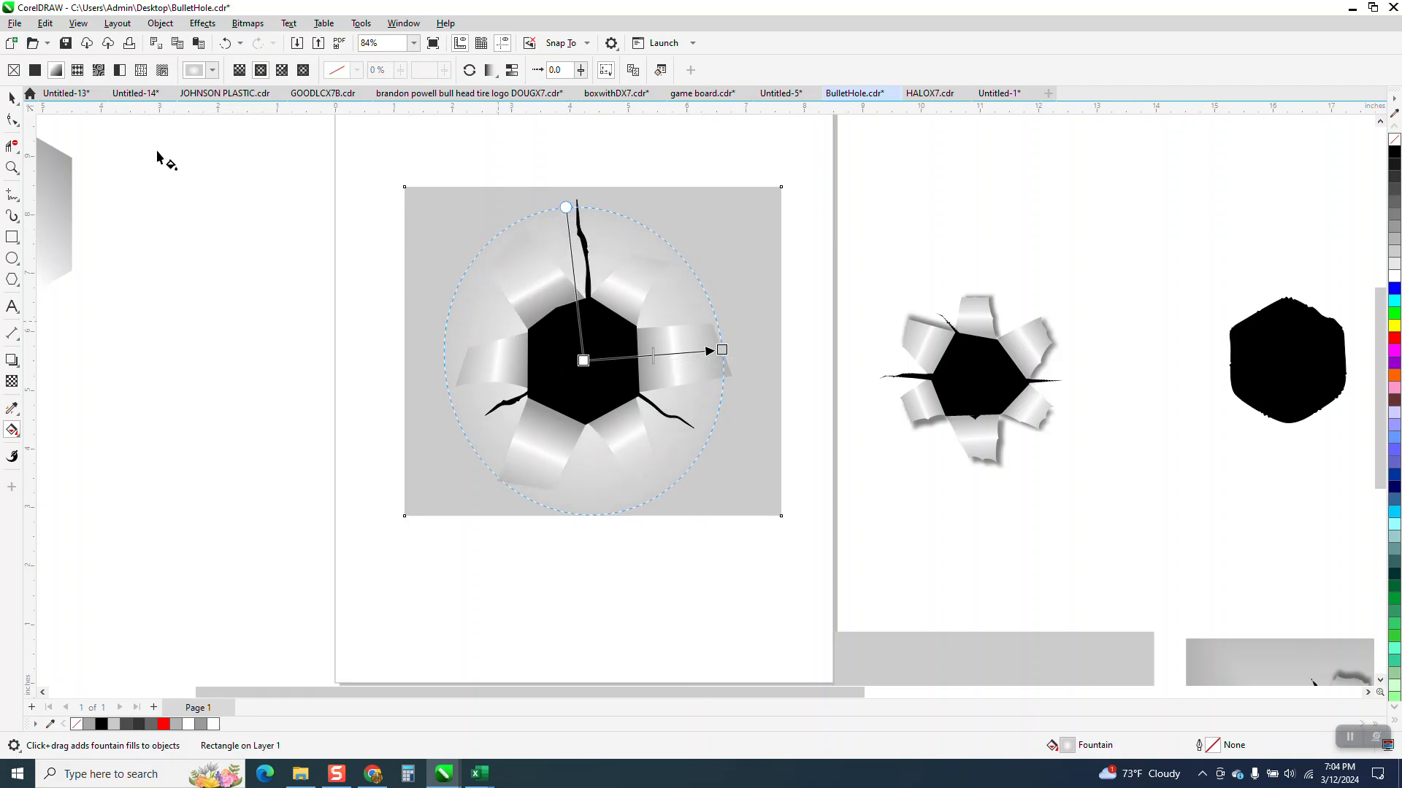
Step: Replace the rectangle's fountain fill with a flat gray, trying 30% Black before settling on 20% Black
click(12, 97)
click(427, 216)
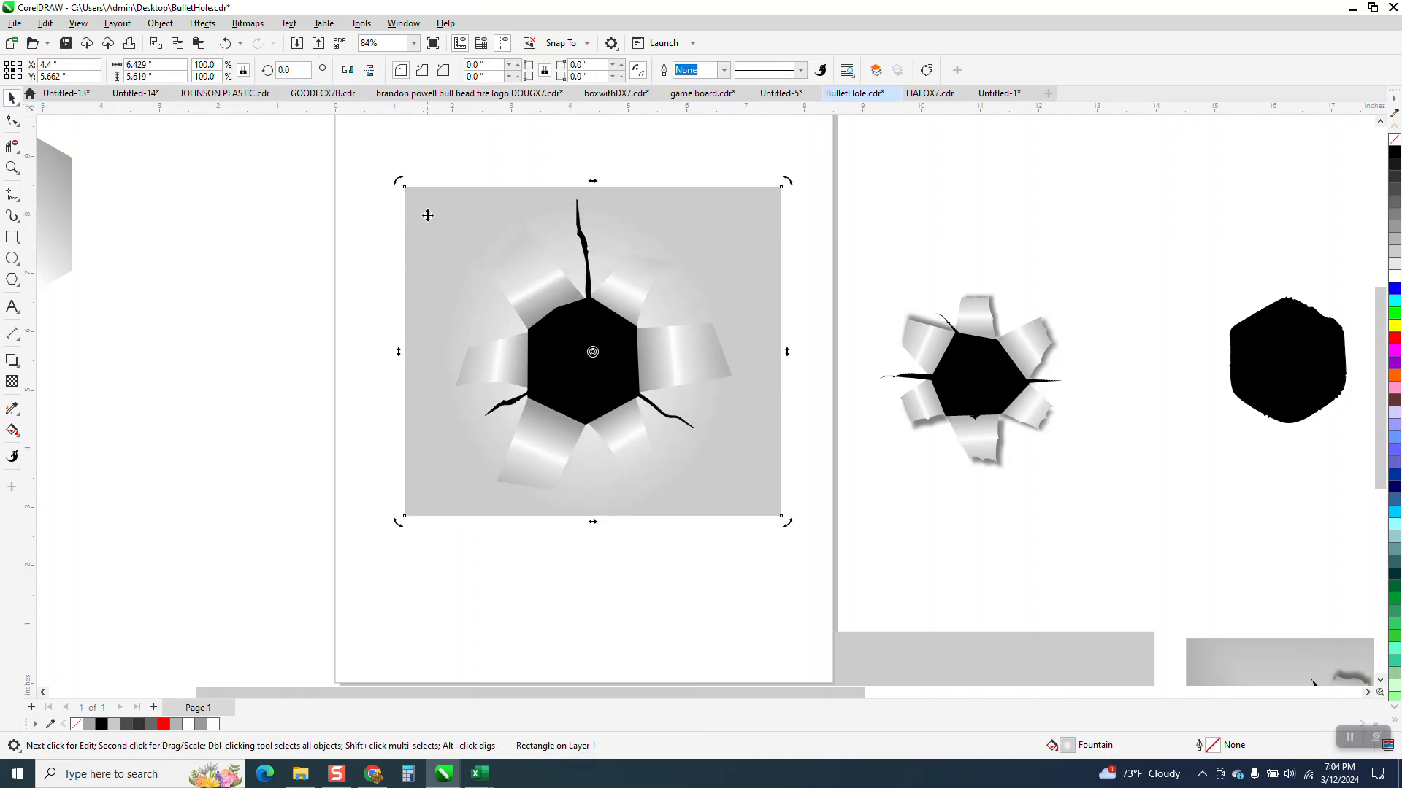
click(1395, 242)
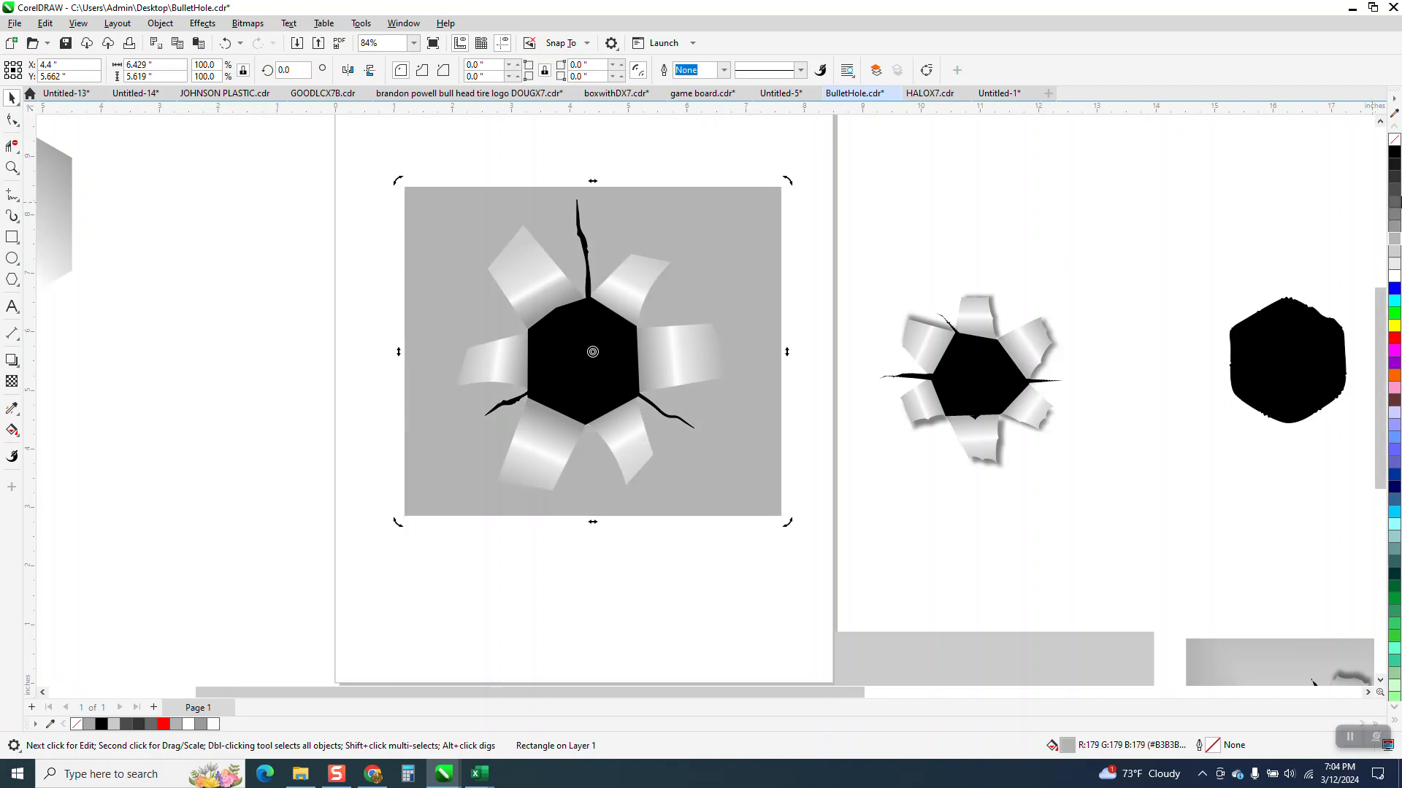
click(1390, 249)
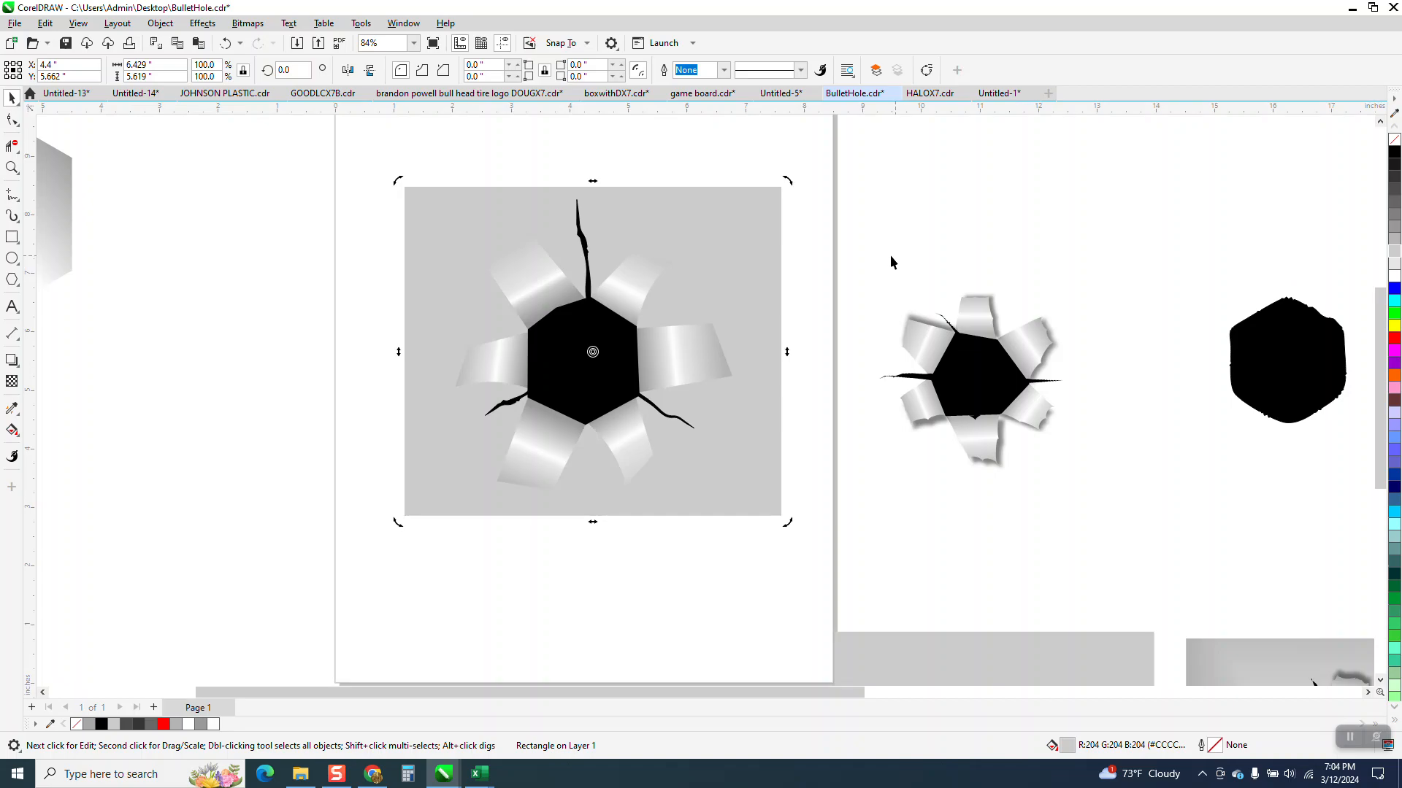
Step: Add a drop shadow to the lower-right flap, cast toward its lower-right side
click(12, 167)
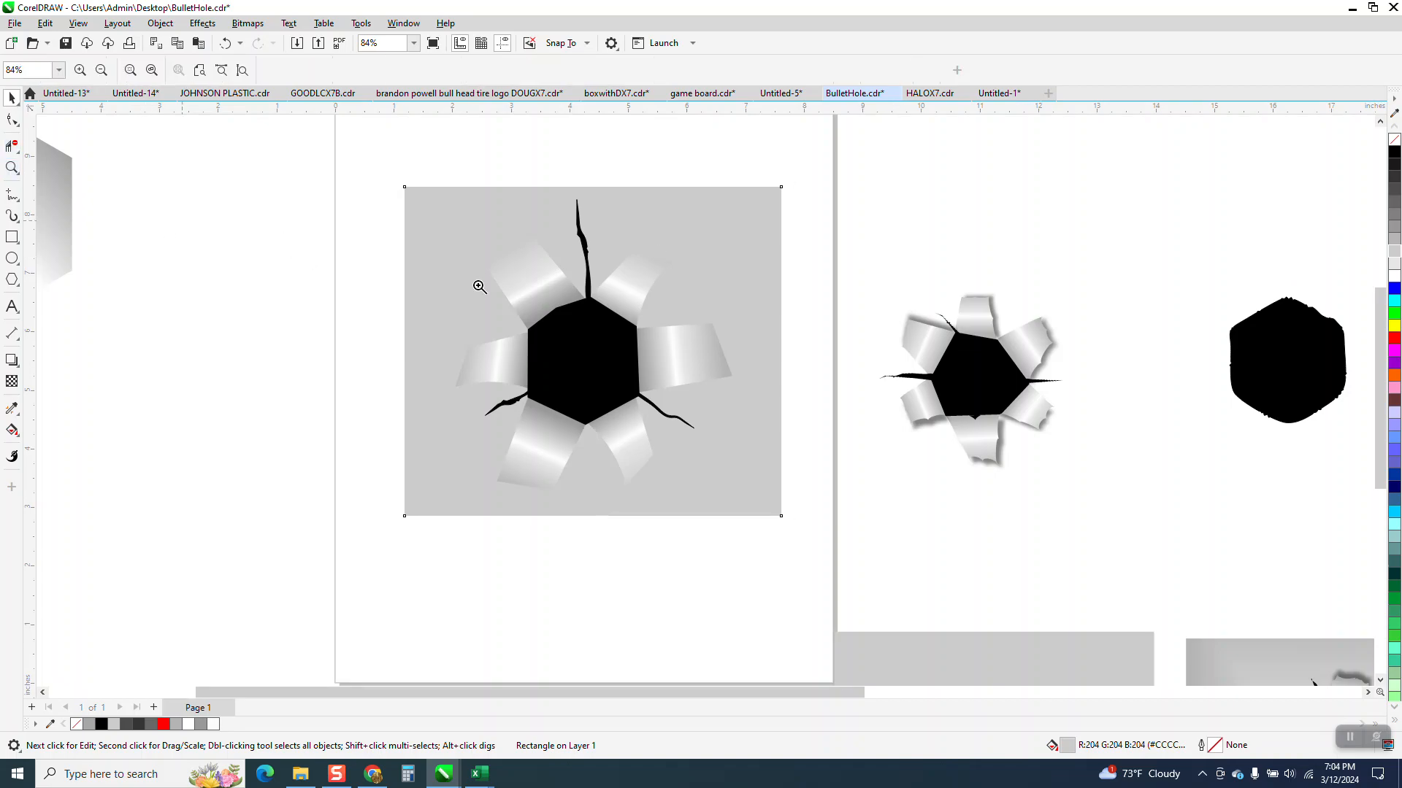
click(737, 503)
click(12, 98)
click(426, 373)
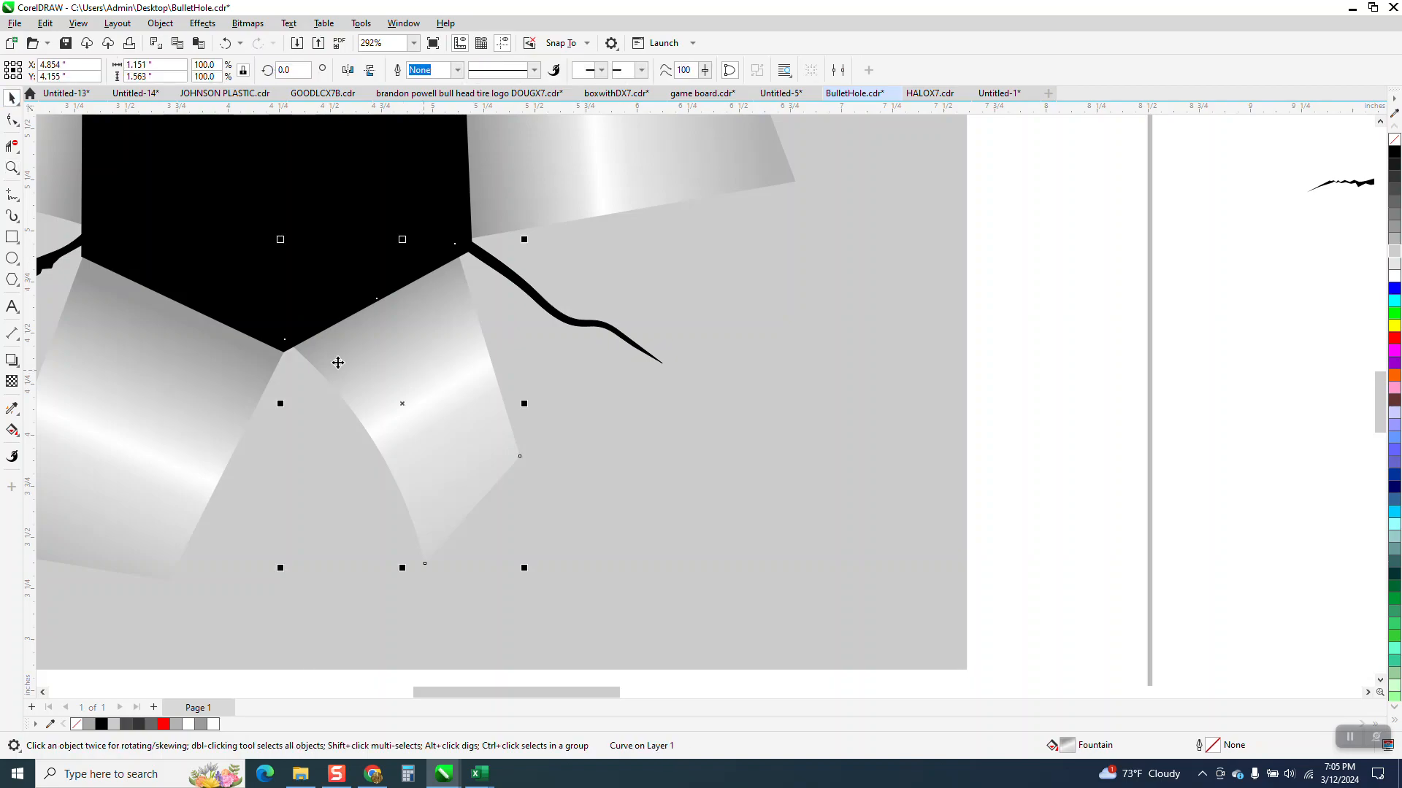
click(22, 374)
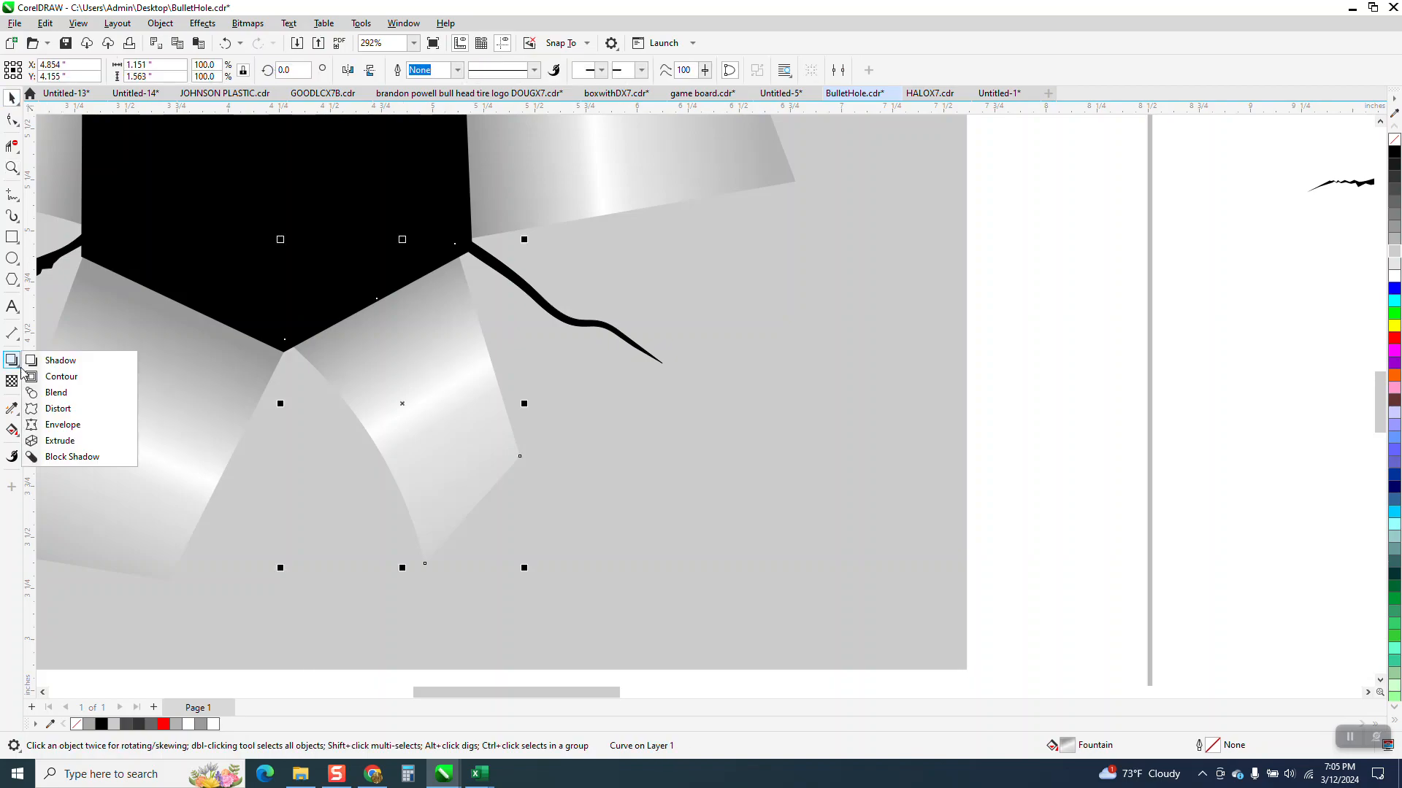
click(45, 361)
drag(402, 404, 524, 456)
drag(524, 407, 554, 422)
Step: Add a drop shadow to the lower-left flap, cast down and to the right with an offset of 0.054, -0.034 inches
scroll(554, 422, down, 2)
click(358, 413)
drag(311, 410, 398, 494)
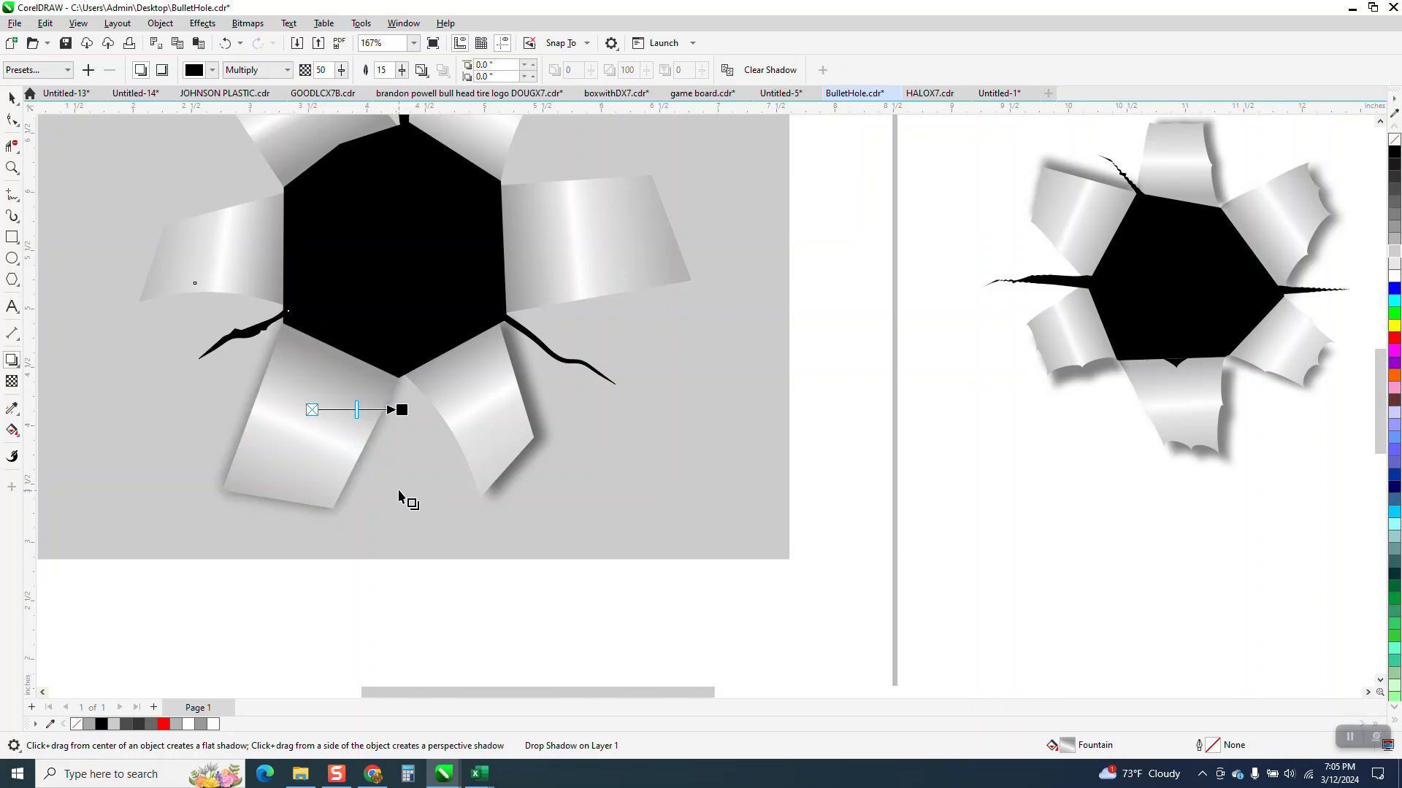
drag(402, 411, 400, 463)
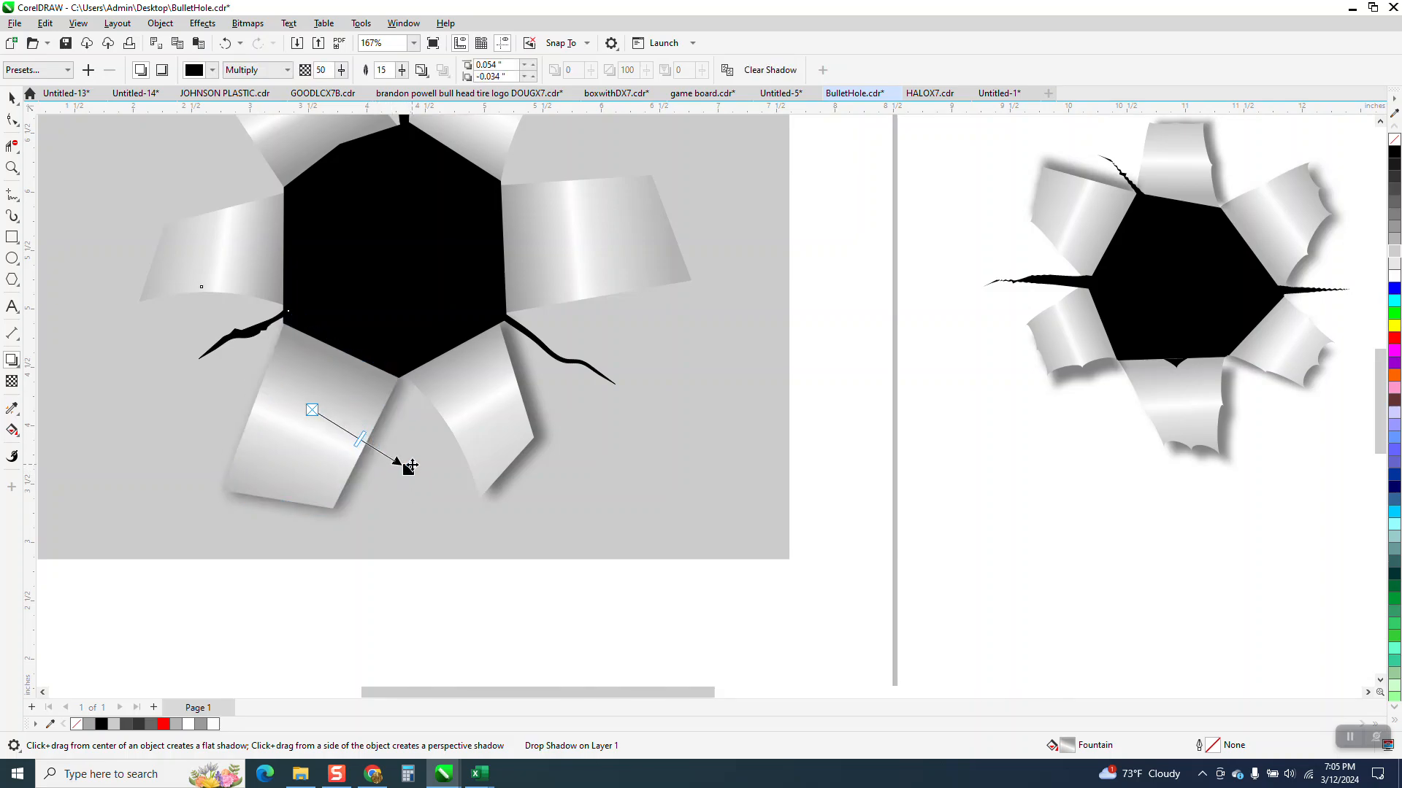
Step: Add drop shadows to the right flap, offset 0.017, -0.123 inches, and to the upper-right flap, cast down and to the right
click(611, 278)
drag(611, 278, 601, 322)
scroll(635, 335, down, 2)
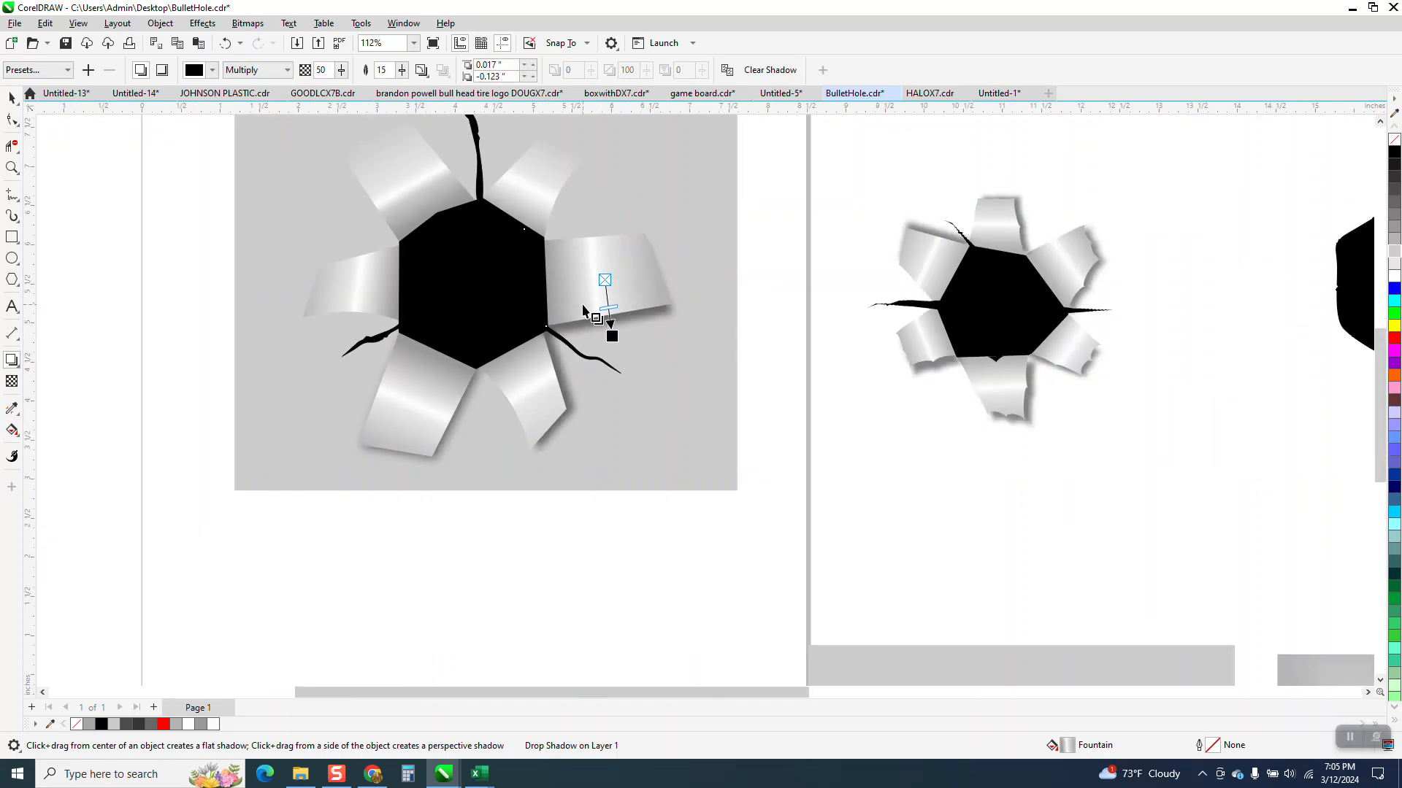
click(547, 196)
drag(541, 187, 589, 226)
Step: Add down-left drop shadows to the left flap, offset -0.044, -0.157 inches, and the upper-left flap, offset -0.075, -0.058 inches
click(416, 175)
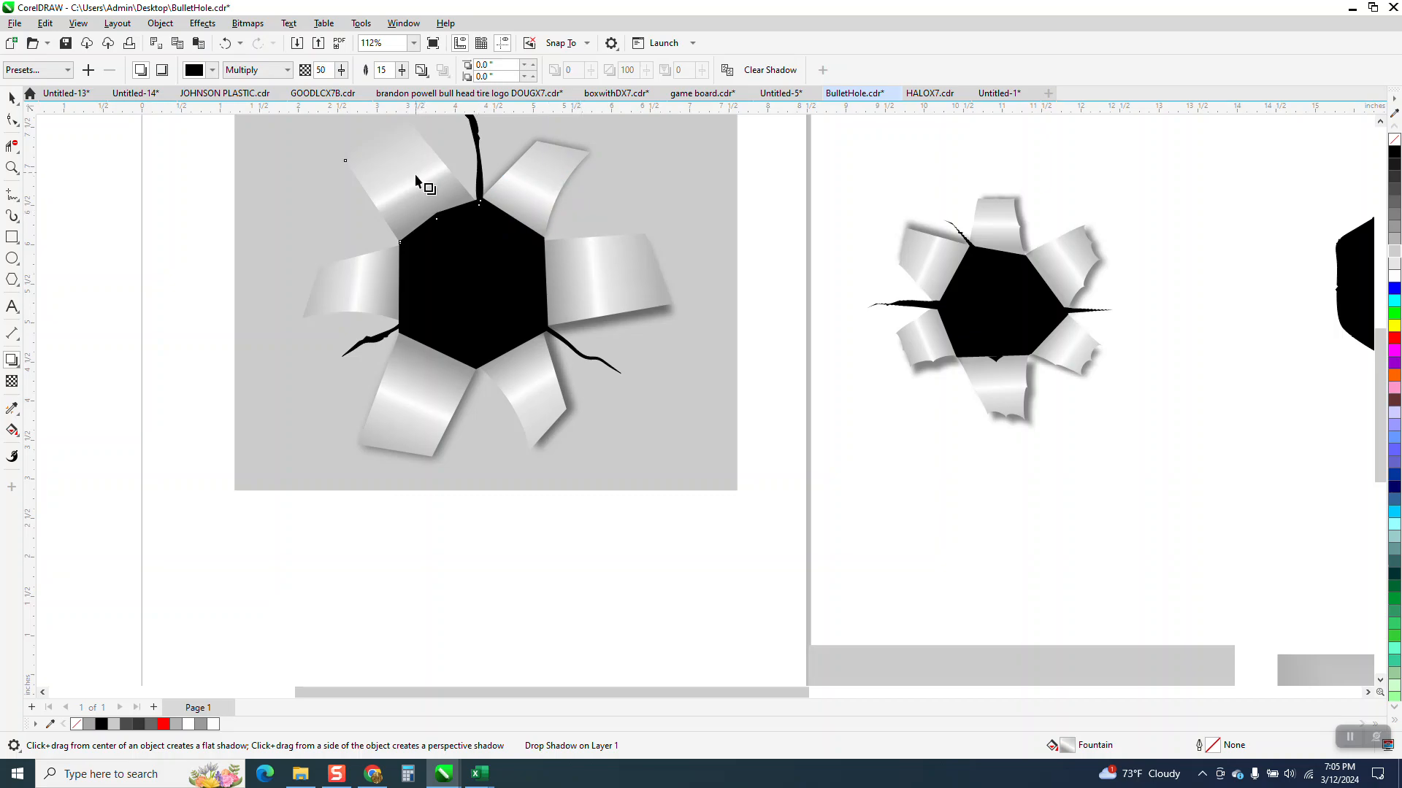
drag(415, 175, 358, 219)
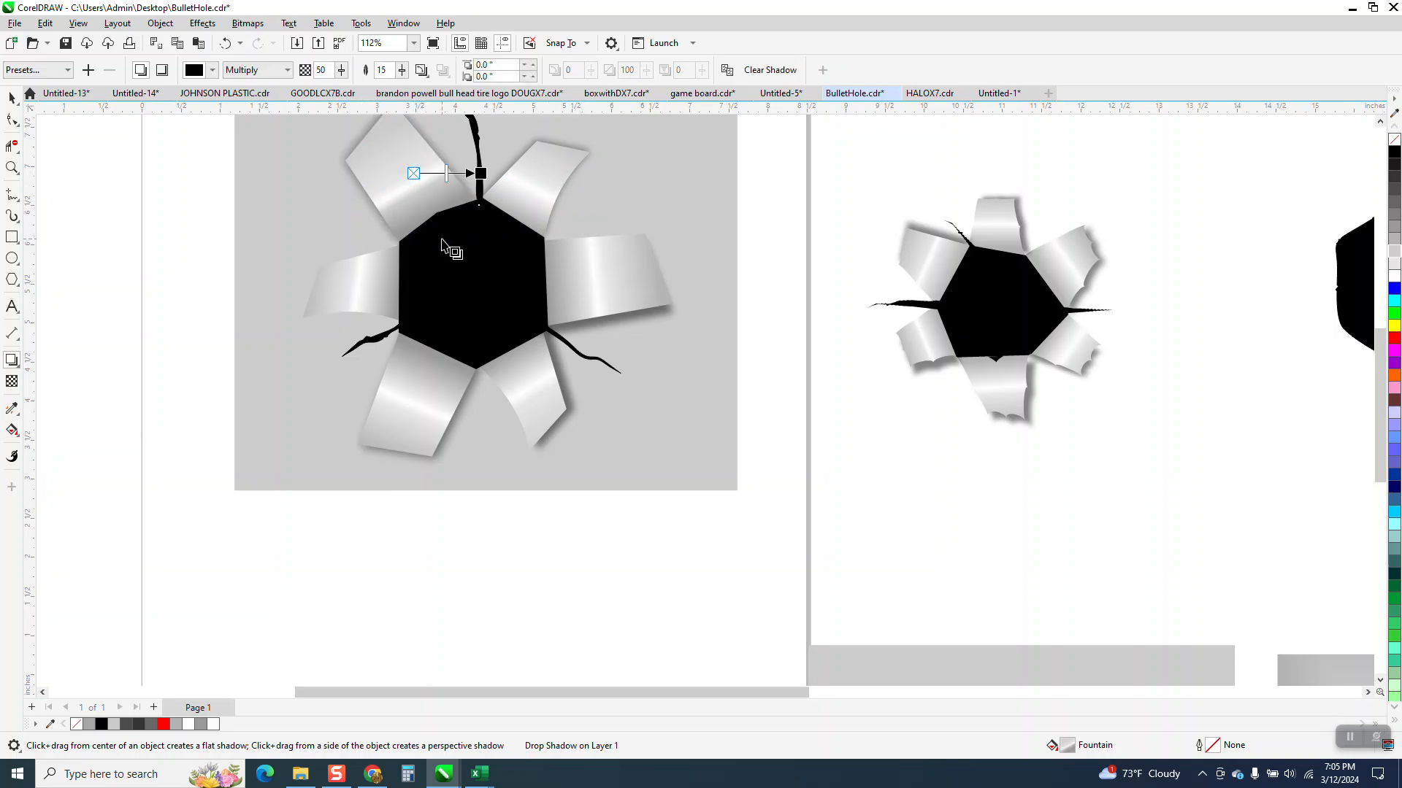
click(368, 287)
drag(367, 287, 338, 333)
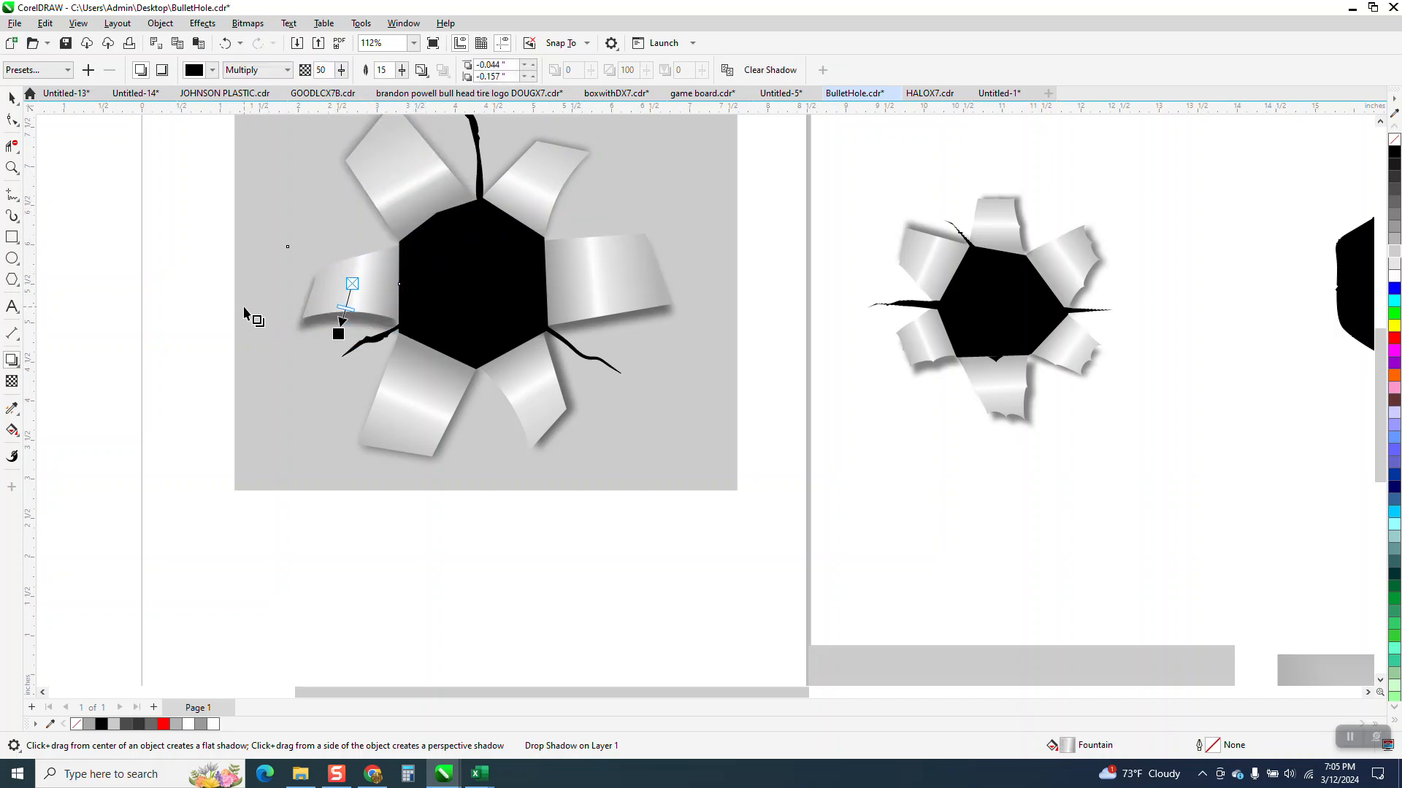
click(378, 175)
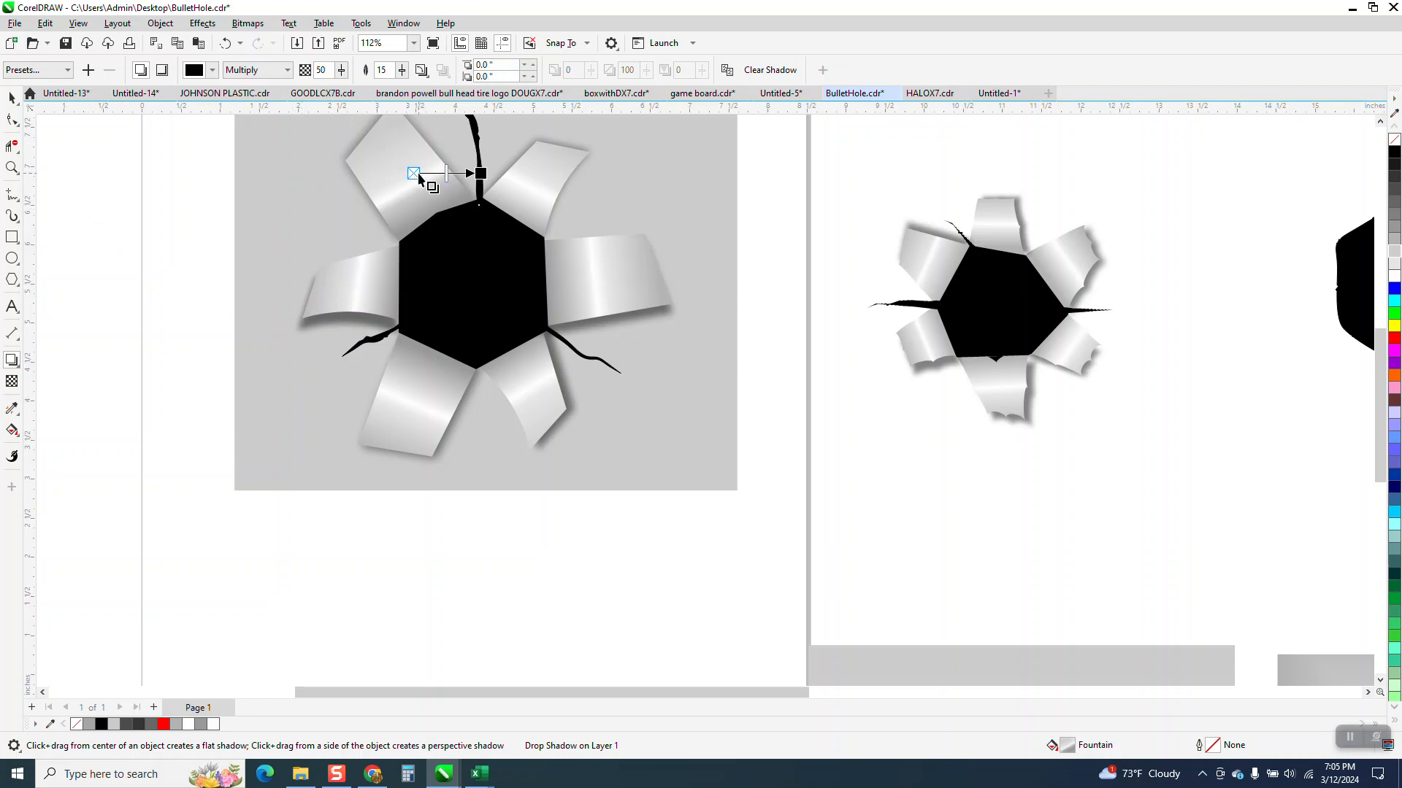
drag(349, 226, 336, 232)
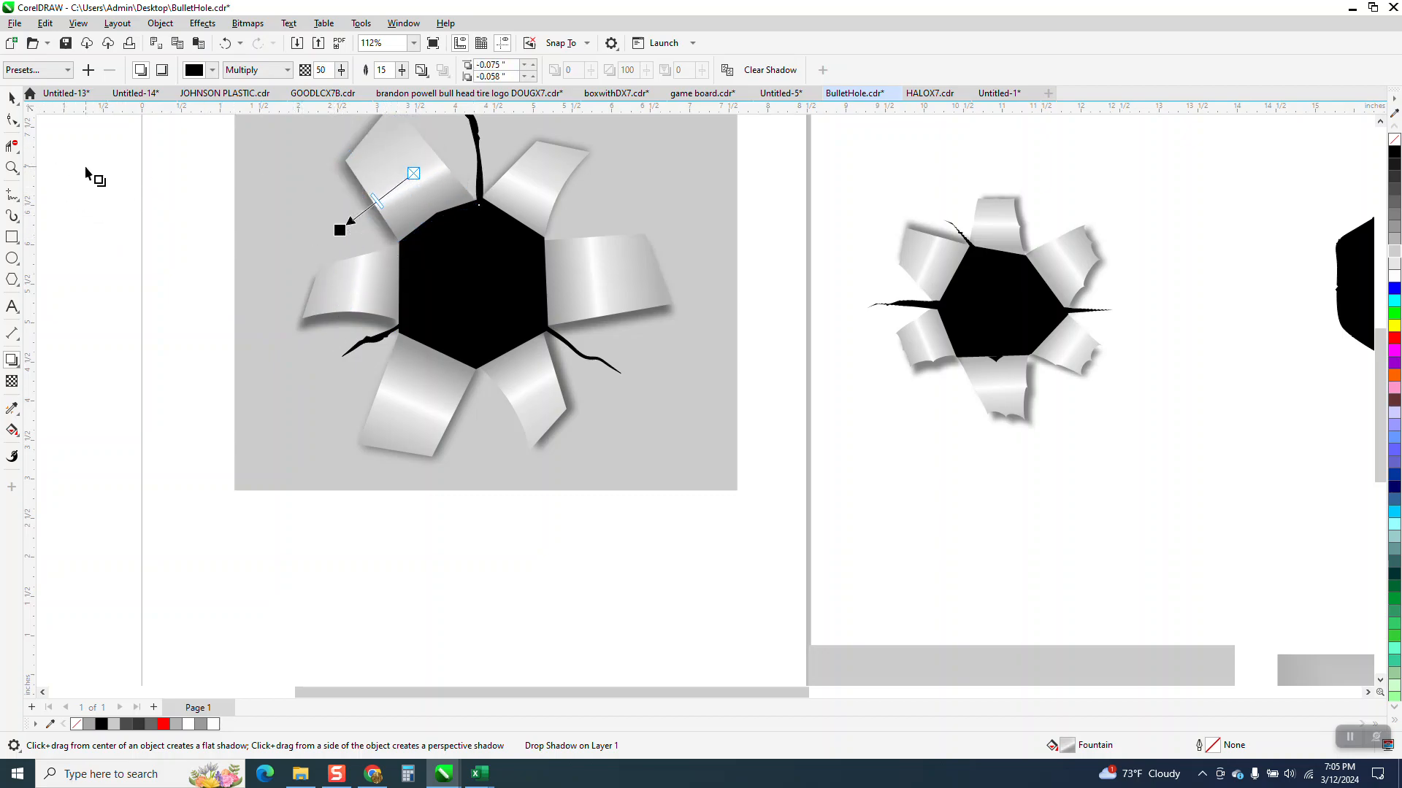
Step: Set the upper-right flap's shadow offset to 0.07, -0.027 inches and redirect the lower-right flap's shadow toward its lower-left side
drag(555, 196, 599, 213)
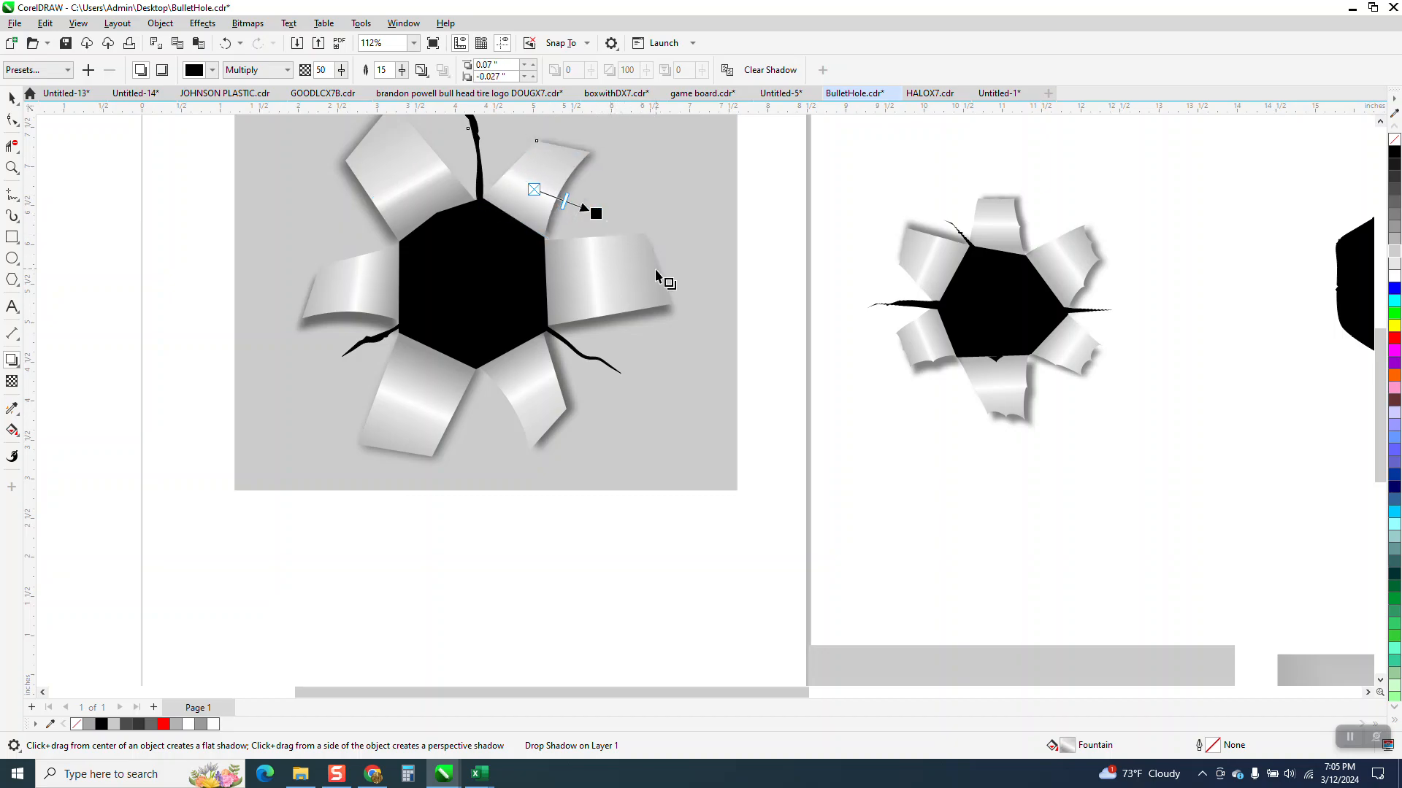
click(538, 397)
drag(575, 394, 495, 438)
click(11, 98)
scroll(467, 316, down, 1)
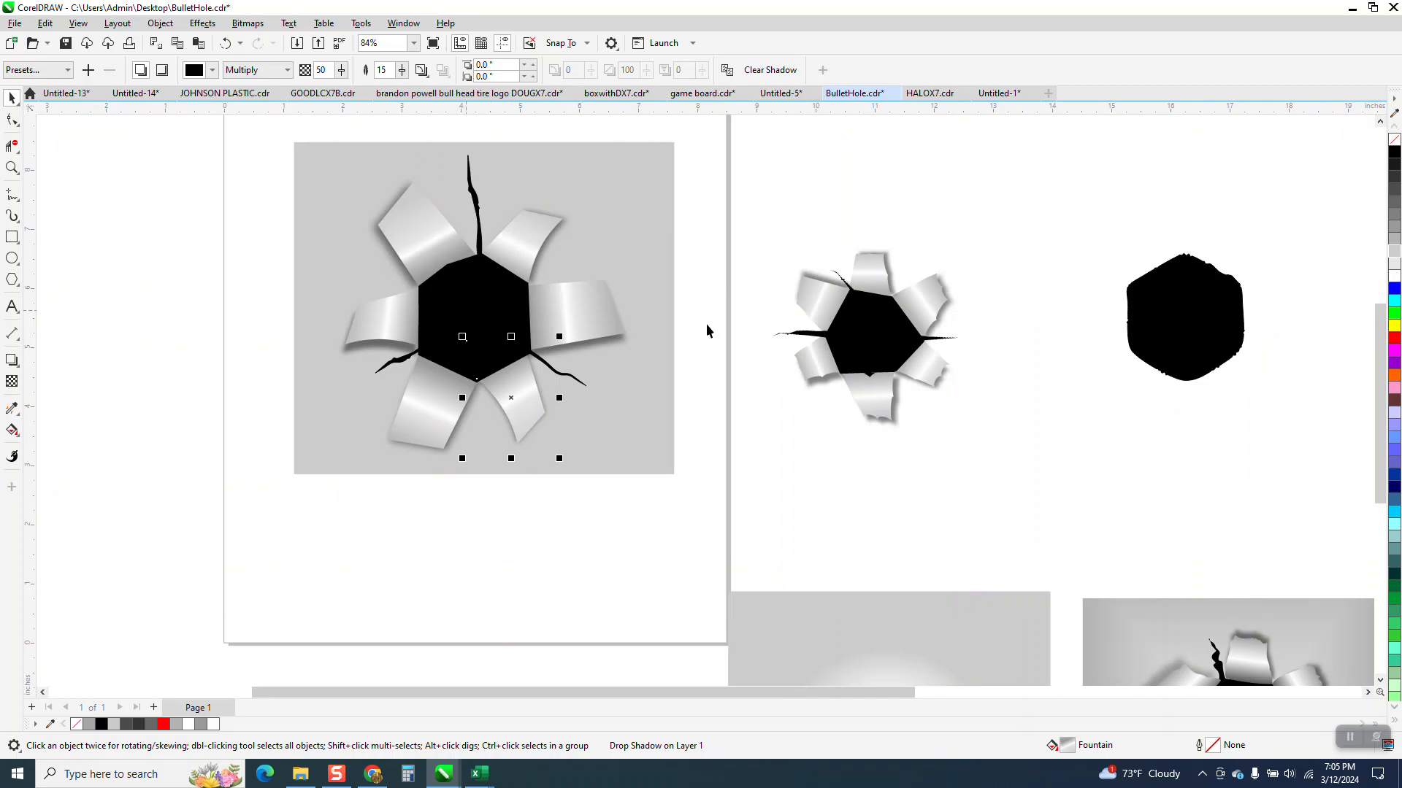
click(751, 287)
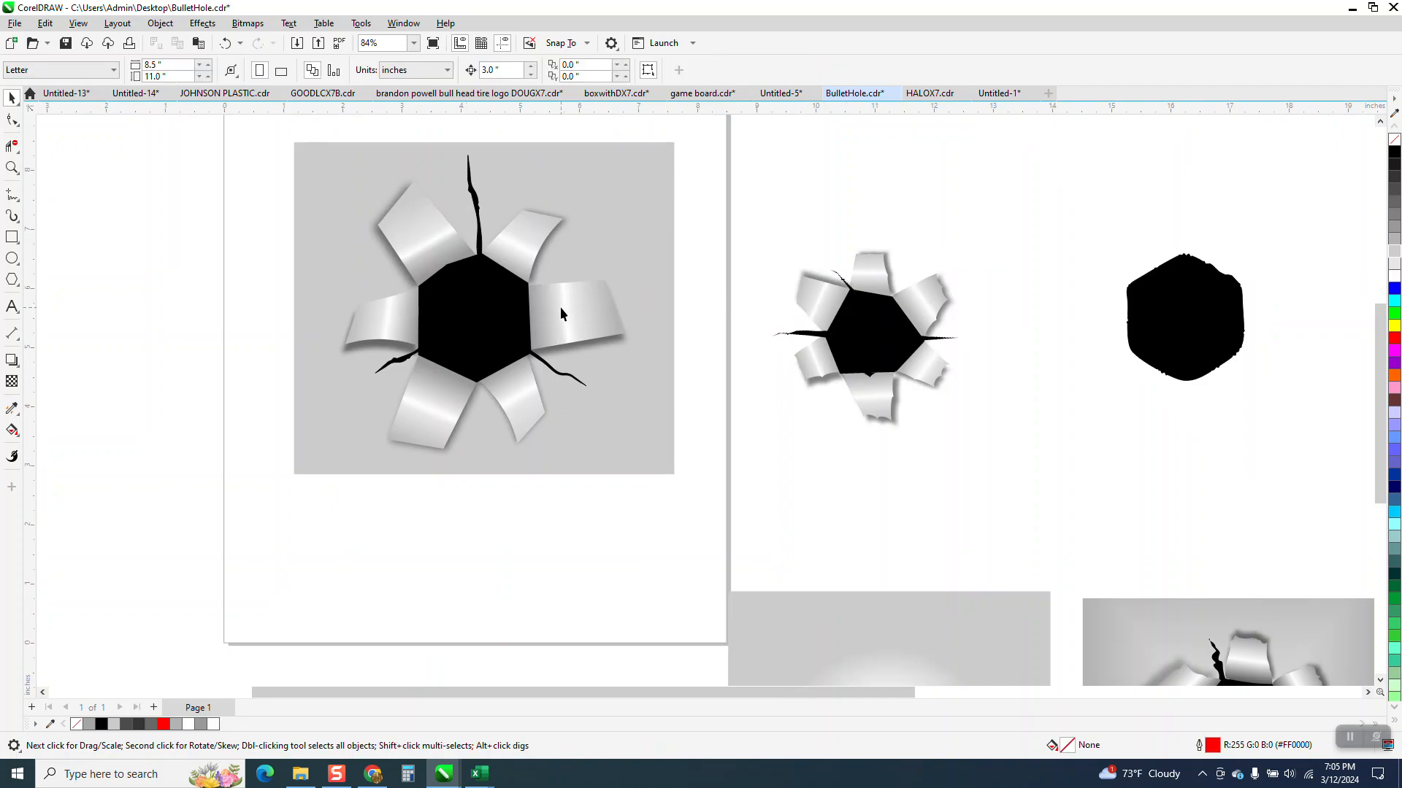
Step: Move the gray rectangle off the new bullet hole so it sits behind the small finished bullet hole beside the page
click(11, 168)
drag(378, 235, 628, 396)
right_click(657, 381)
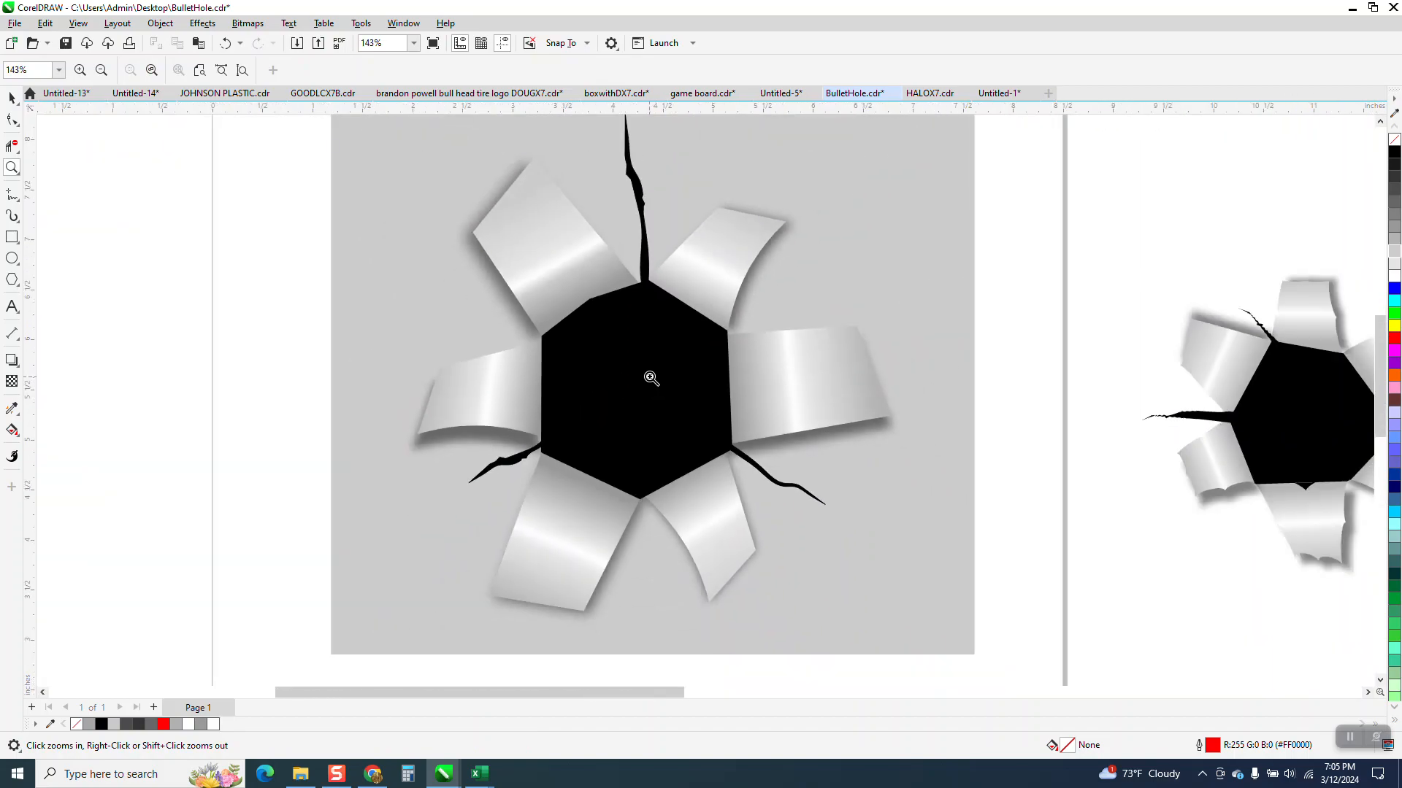
scroll(651, 379, down, 2)
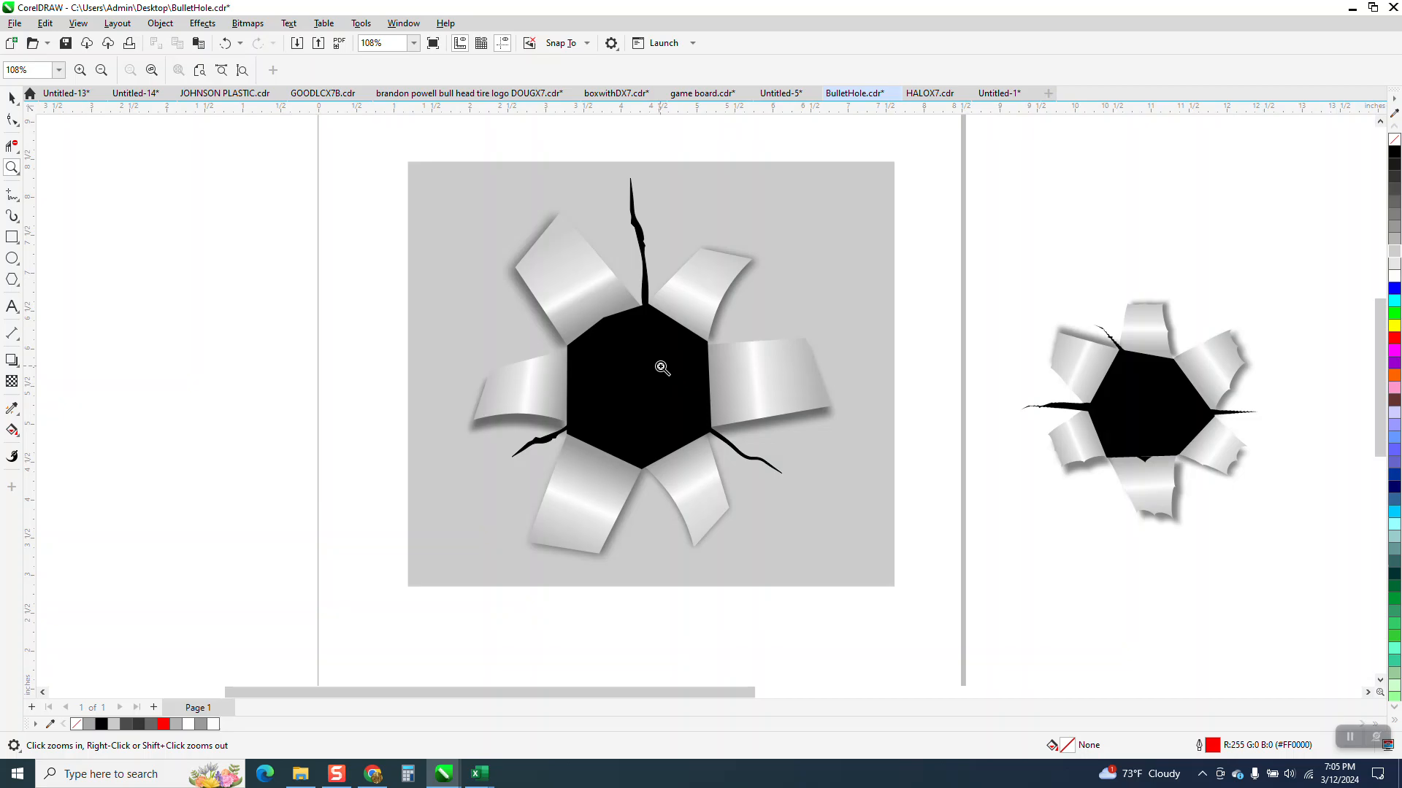
click(11, 98)
drag(844, 300, 1273, 372)
scroll(708, 460, down, 8)
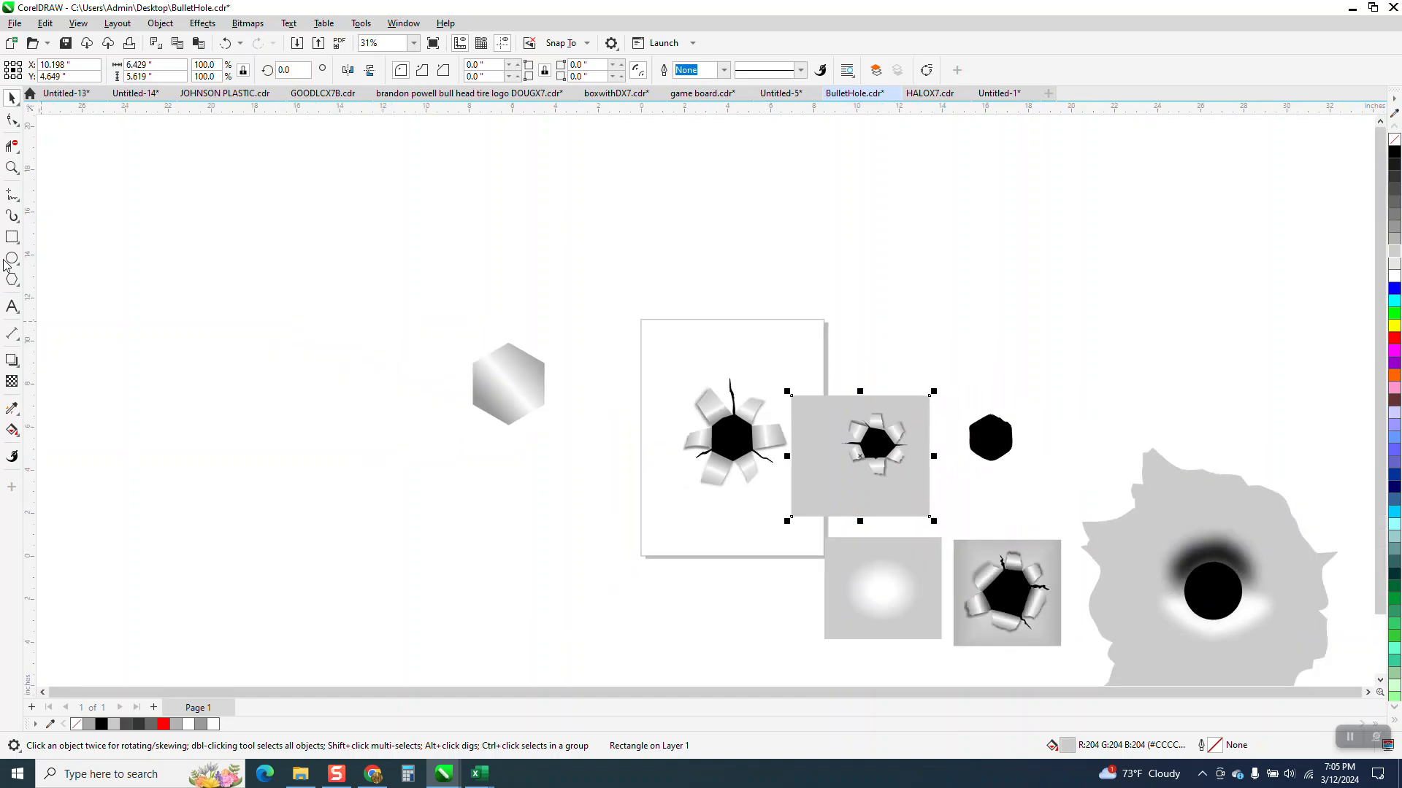
Step: Examine the ragged flap edges and shadows on the two finished sample bullet holes
click(12, 168)
mouse_move(918, 521)
mouse_down()
mouse_move(965, 591)
mouse_move(1105, 655)
mouse_up()
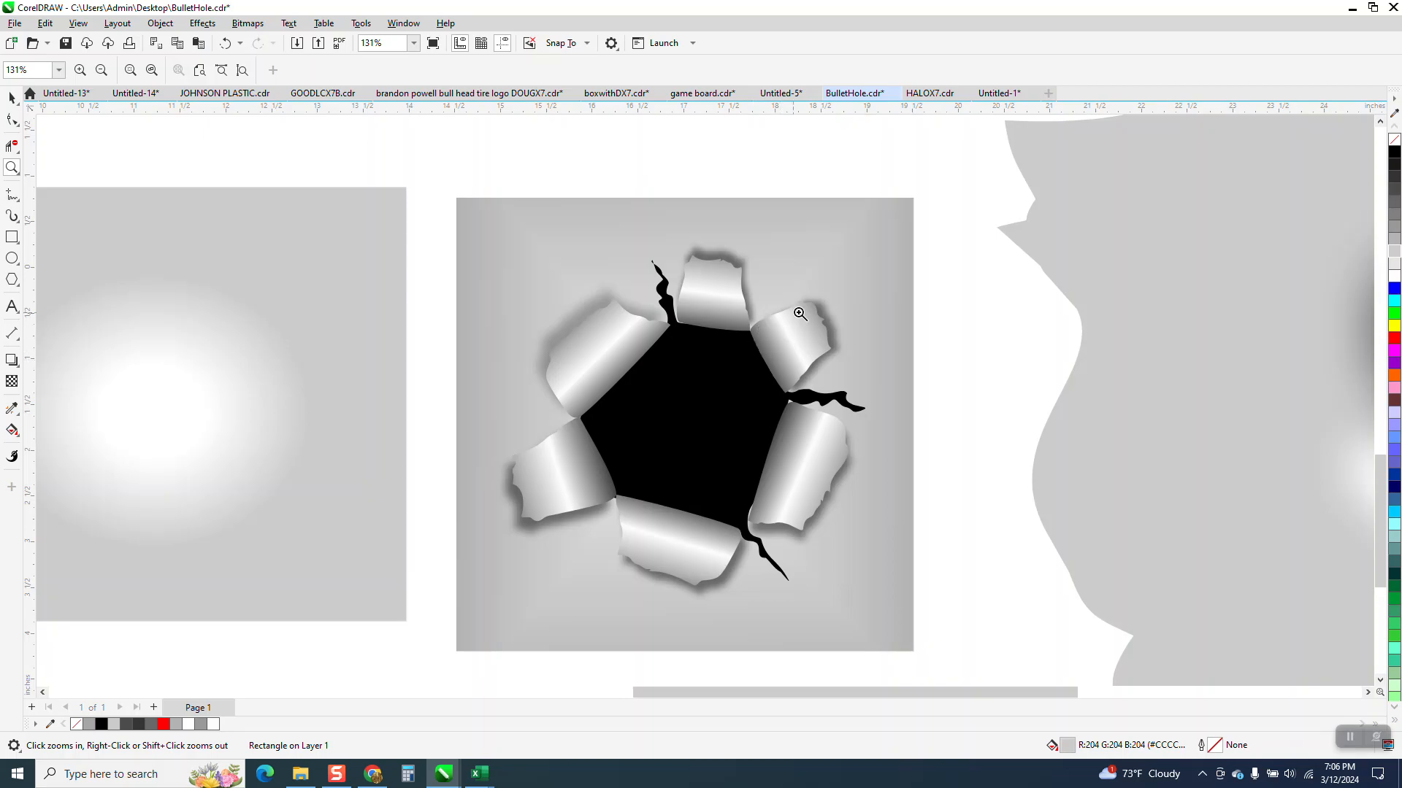
scroll(790, 358, down, 5)
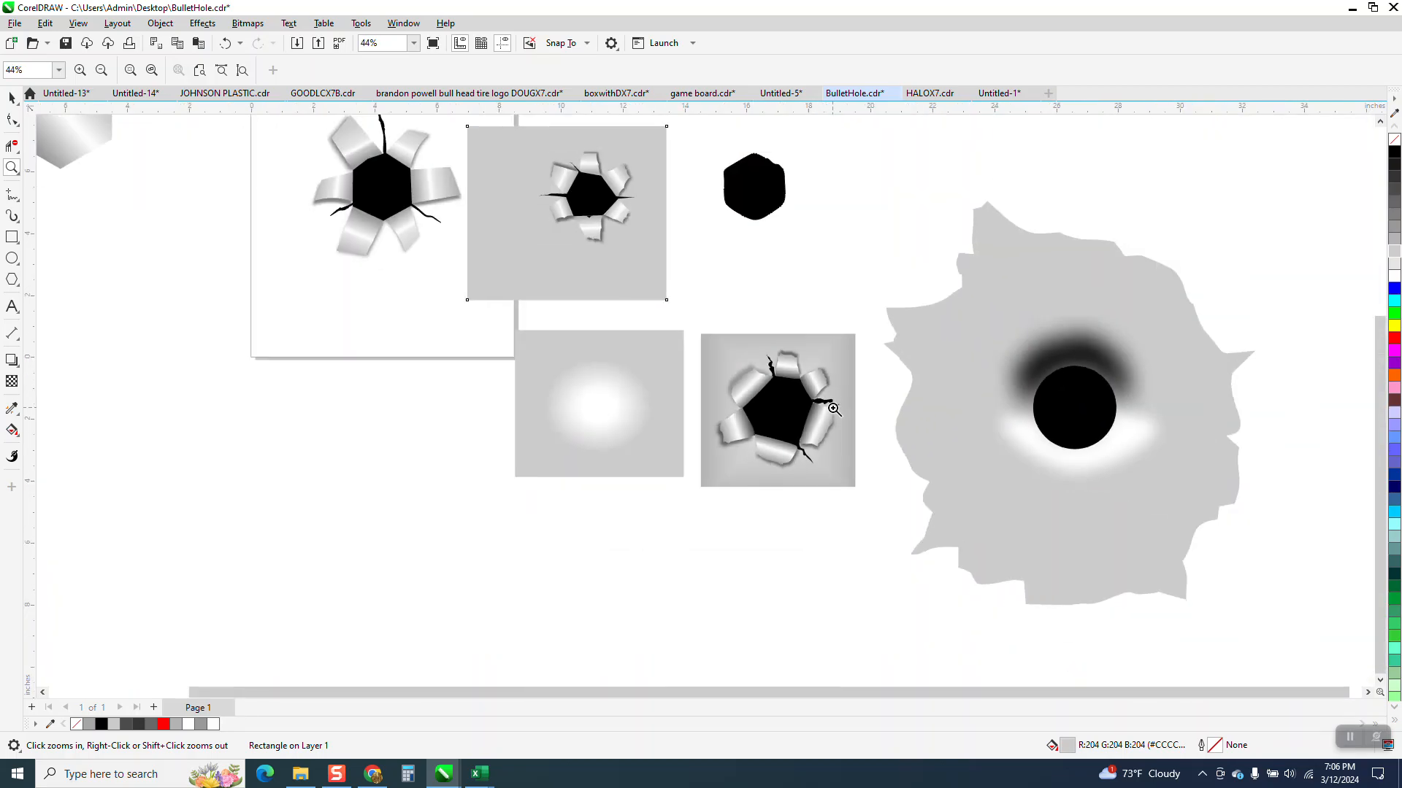
drag(597, 200, 645, 219)
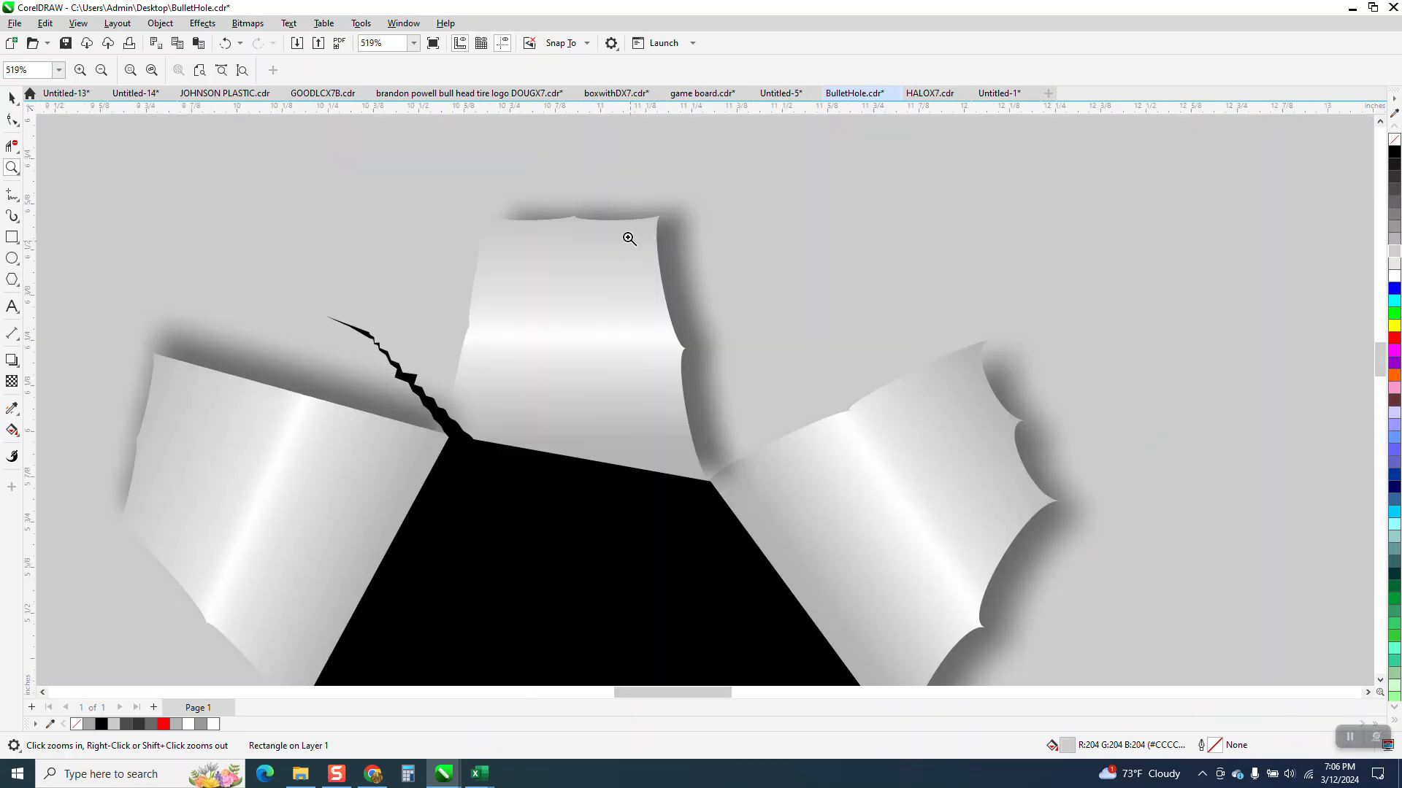
scroll(788, 329, down, 6)
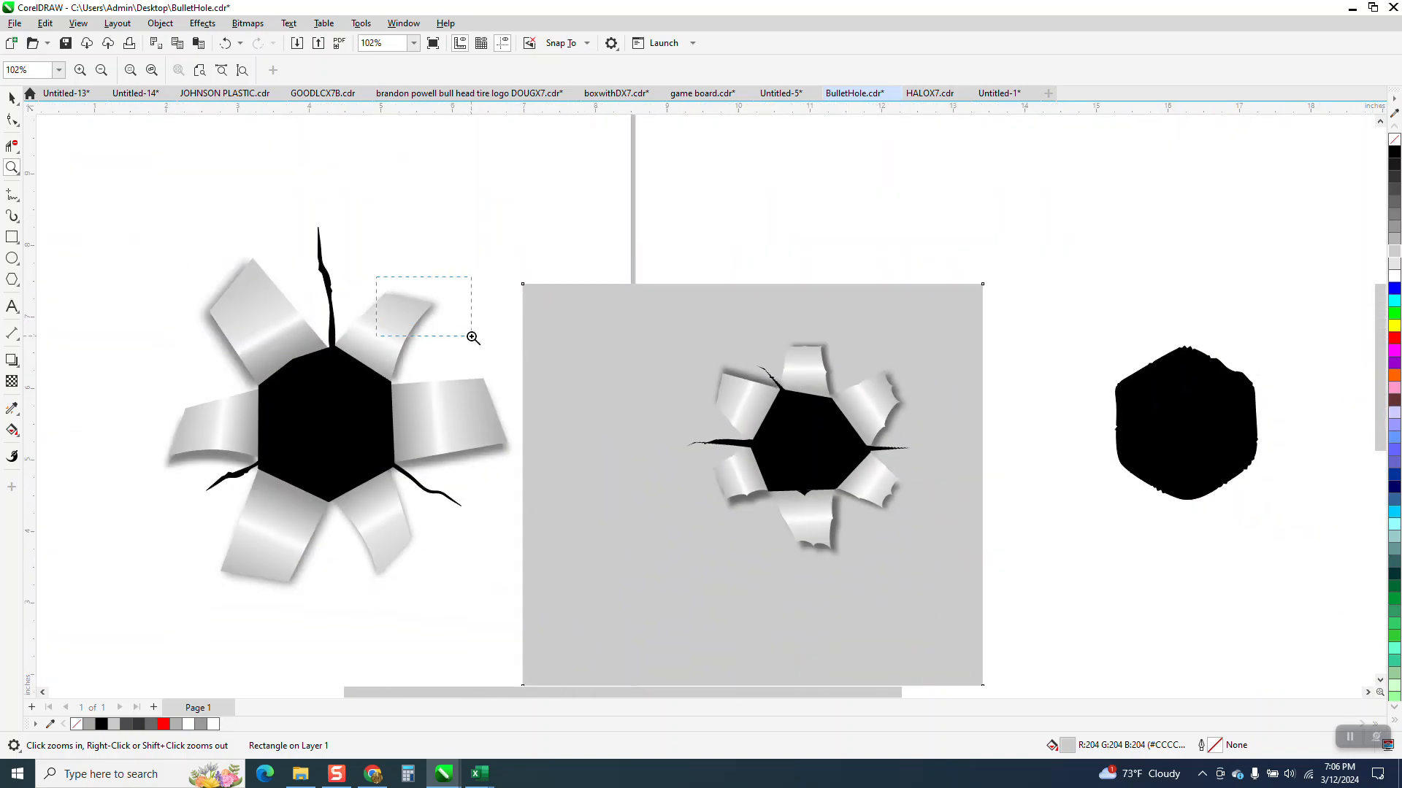
Step: Add two closely spaced nodes near the middle of the larger bullet hole's upper-right flap's outer edge
drag(473, 338, 473, 338)
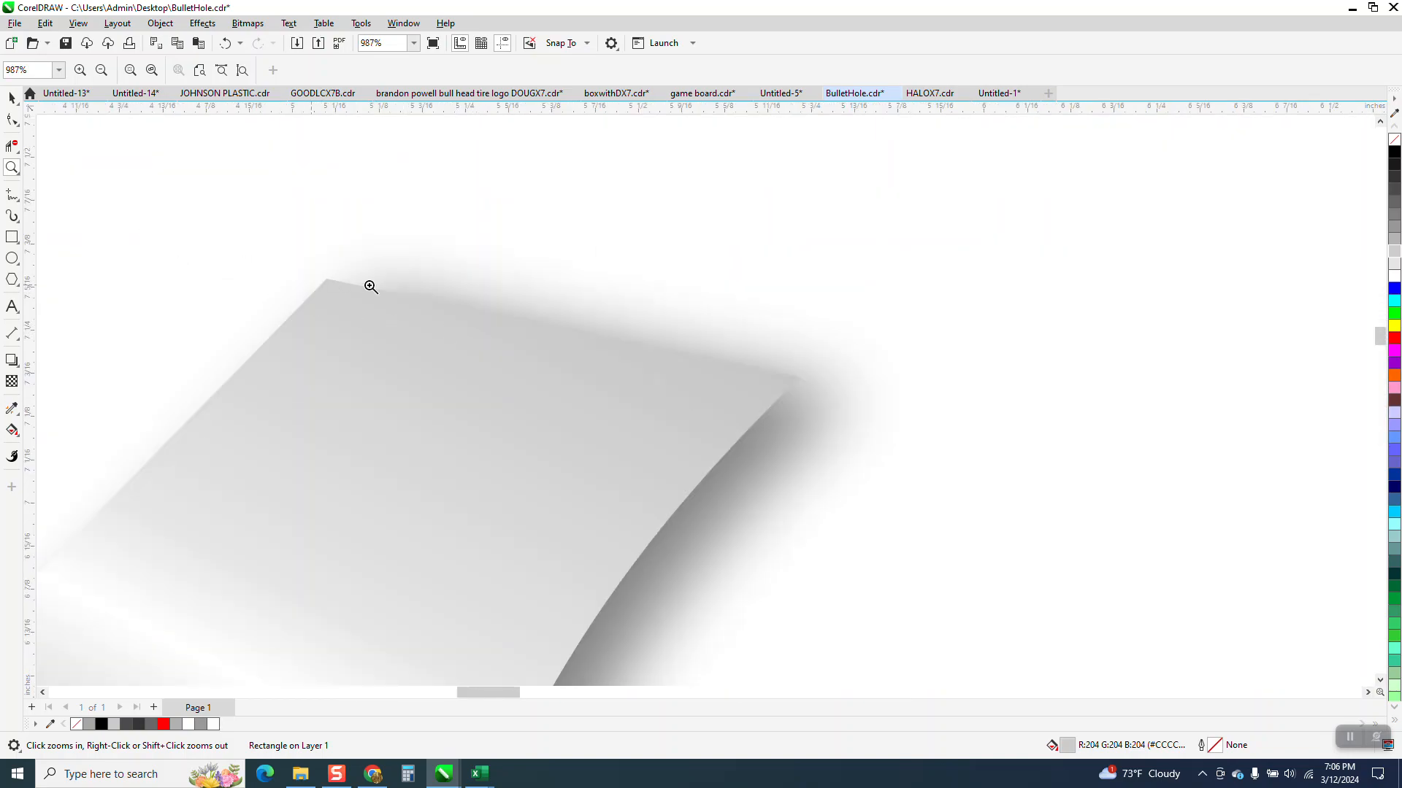
click(10, 97)
click(372, 357)
click(11, 120)
click(440, 335)
double_click(511, 322)
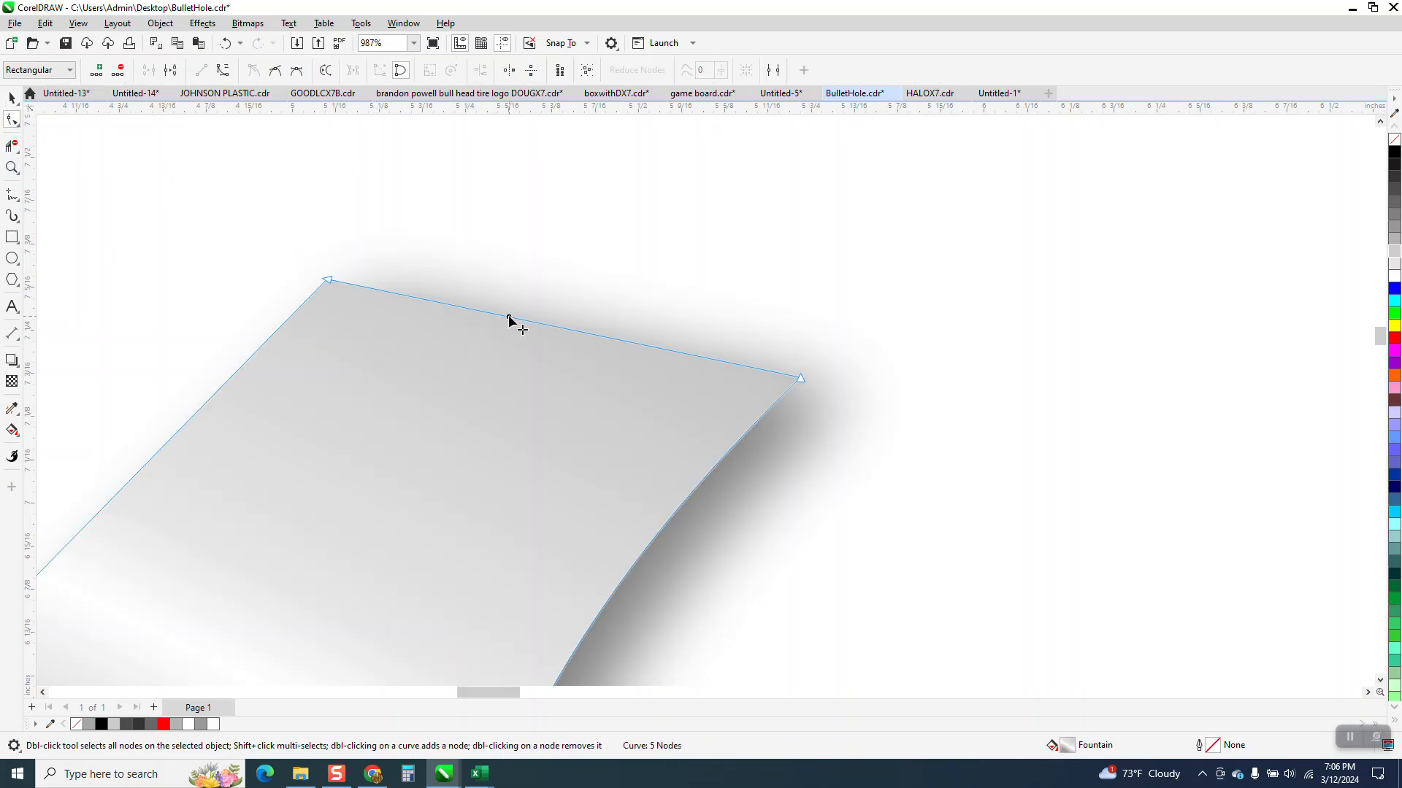
click(559, 325)
double_click(560, 328)
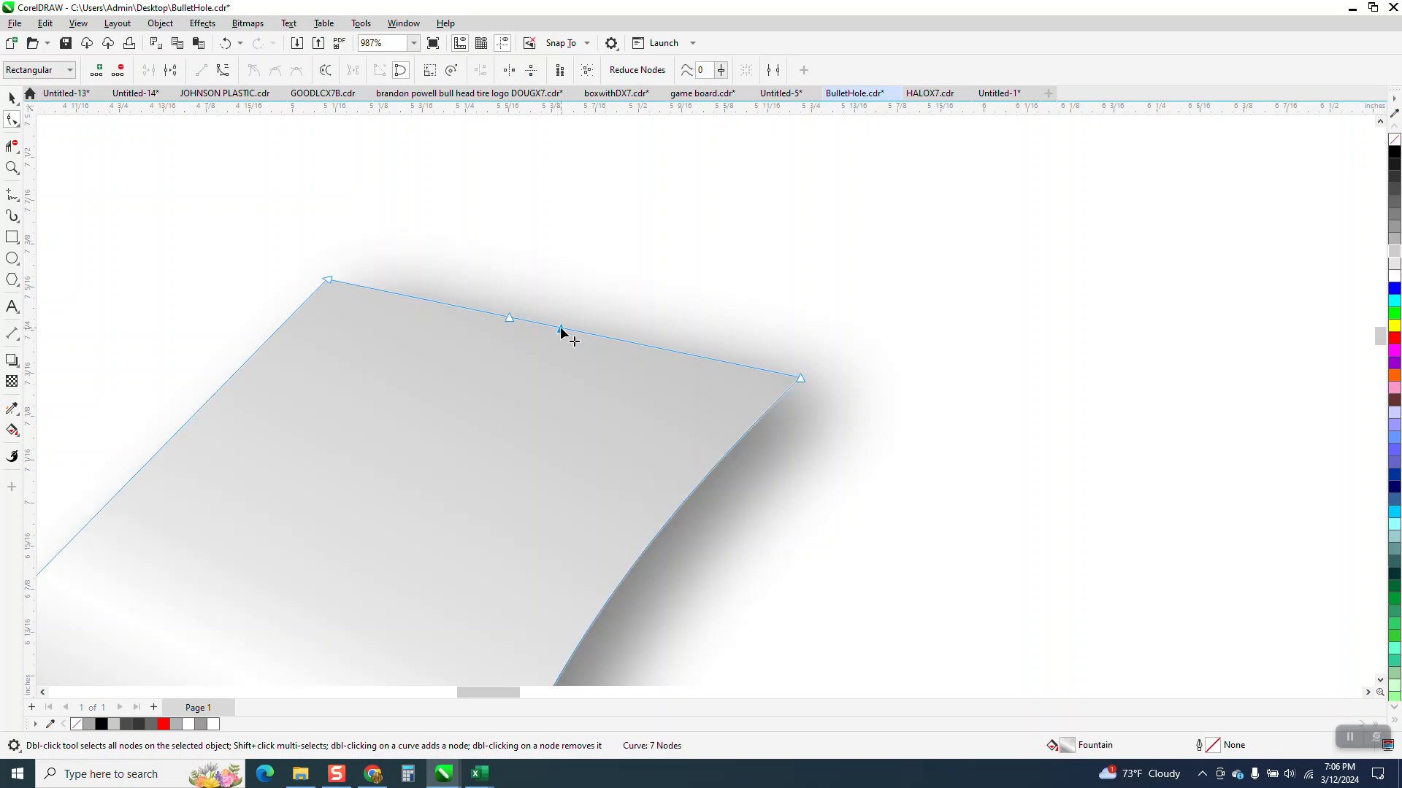
Step: Pull the short segment between the two added nodes outward and create an inward notch with a new node at its middle
mouse_move(549, 330)
mouse_down()
mouse_move(557, 309)
mouse_move(574, 320)
mouse_up()
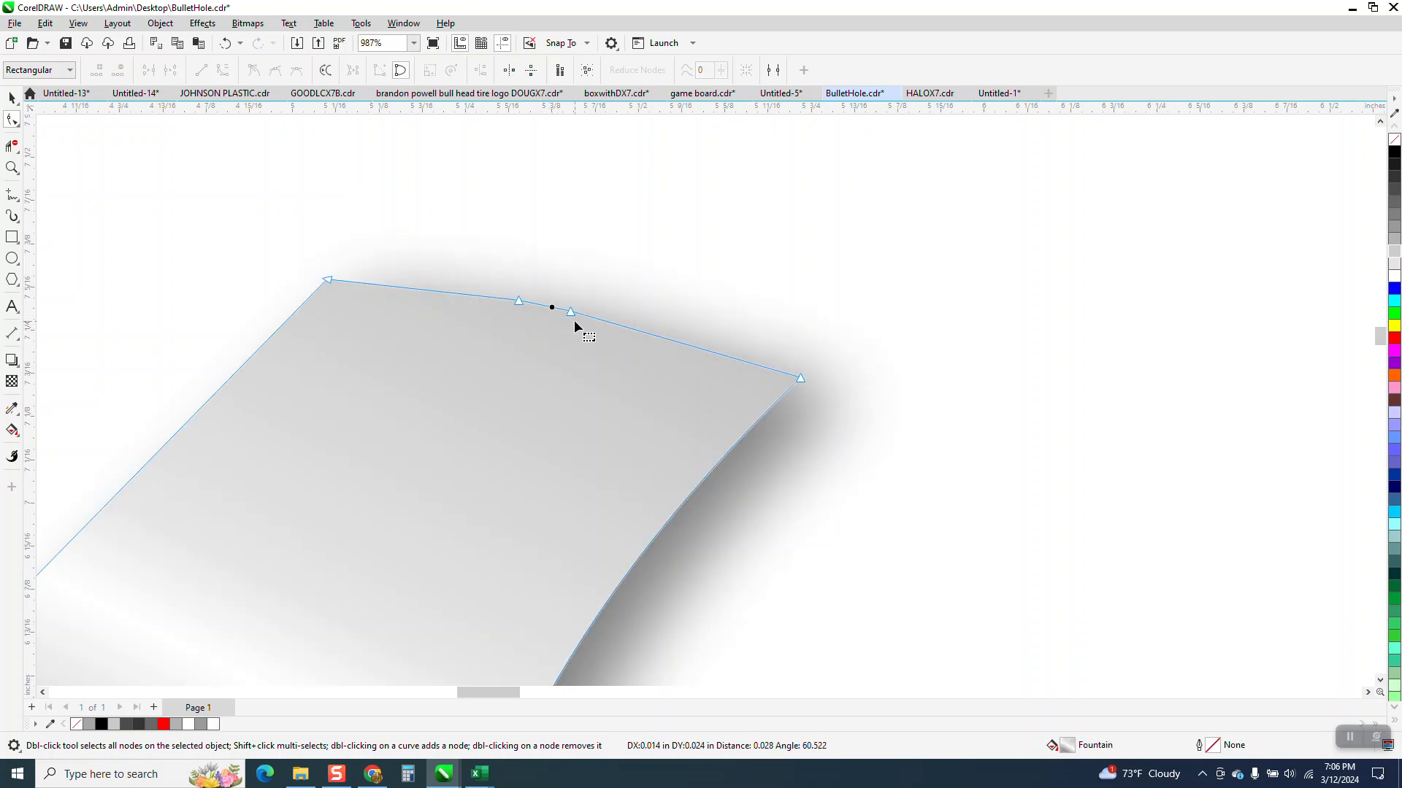
click(572, 317)
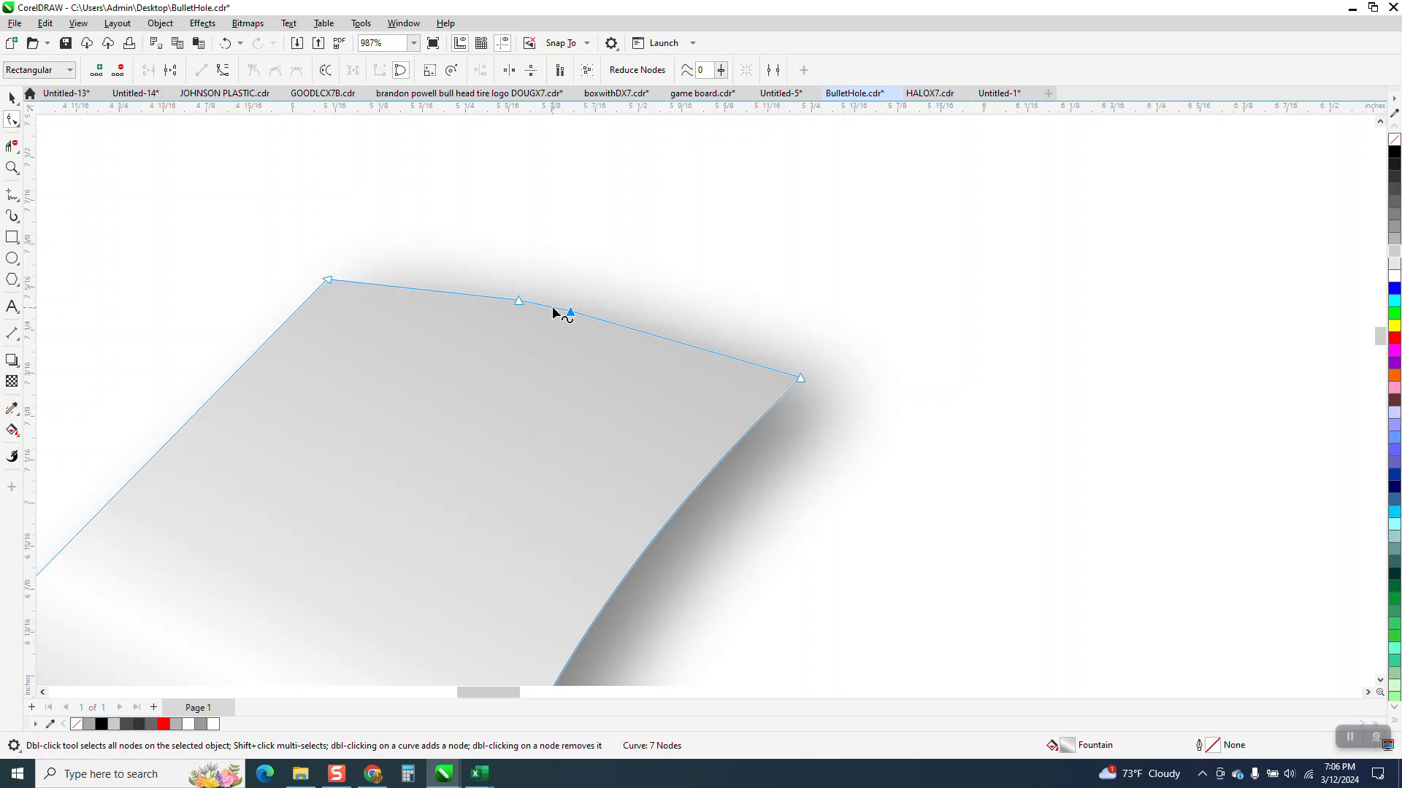
double_click(554, 309)
drag(554, 308, 549, 338)
click(968, 283)
Step: Select the larger bullet hole's upper-left flap and activate the Roughen tool for its outer edge
scroll(753, 346, down, 2)
scroll(737, 332, down, 3)
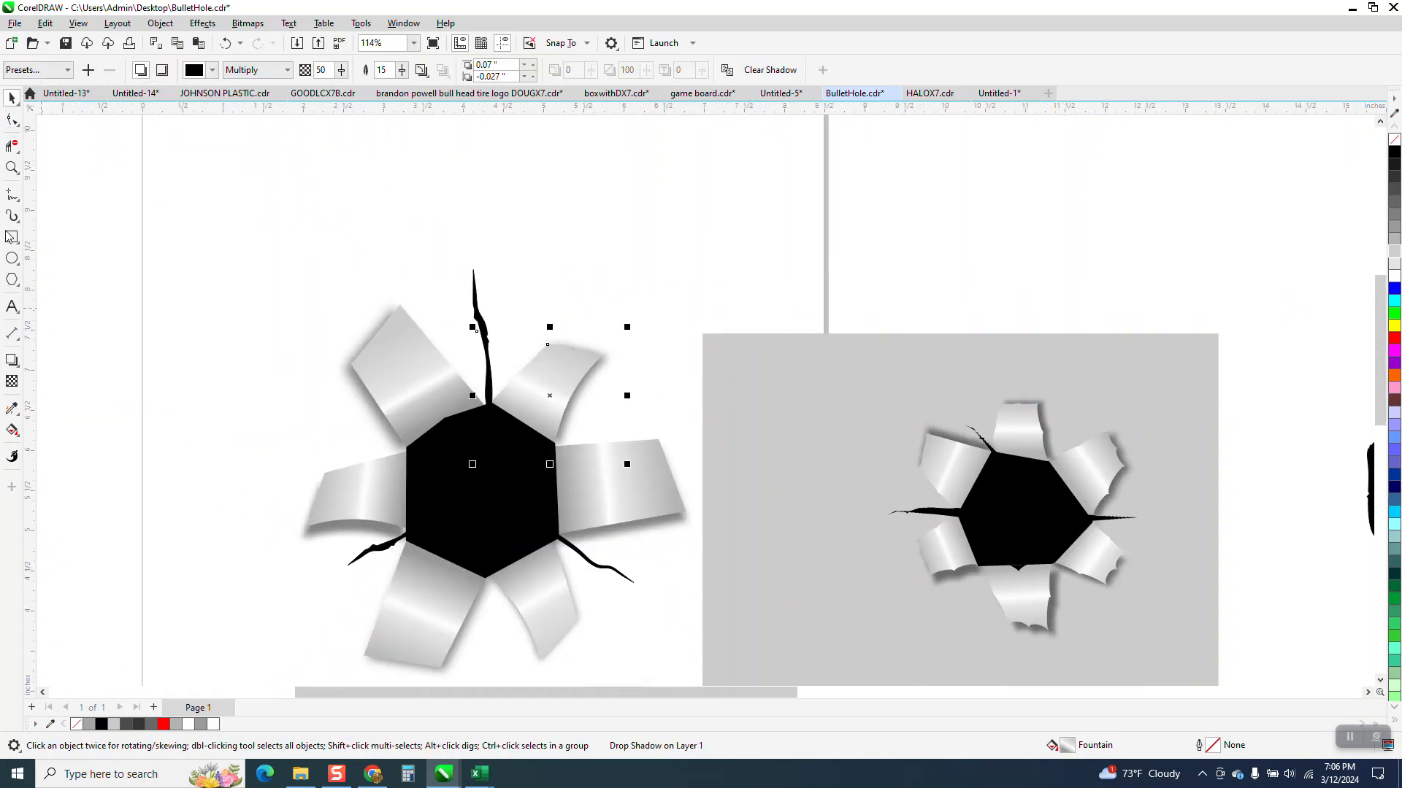
click(11, 167)
drag(340, 298, 451, 377)
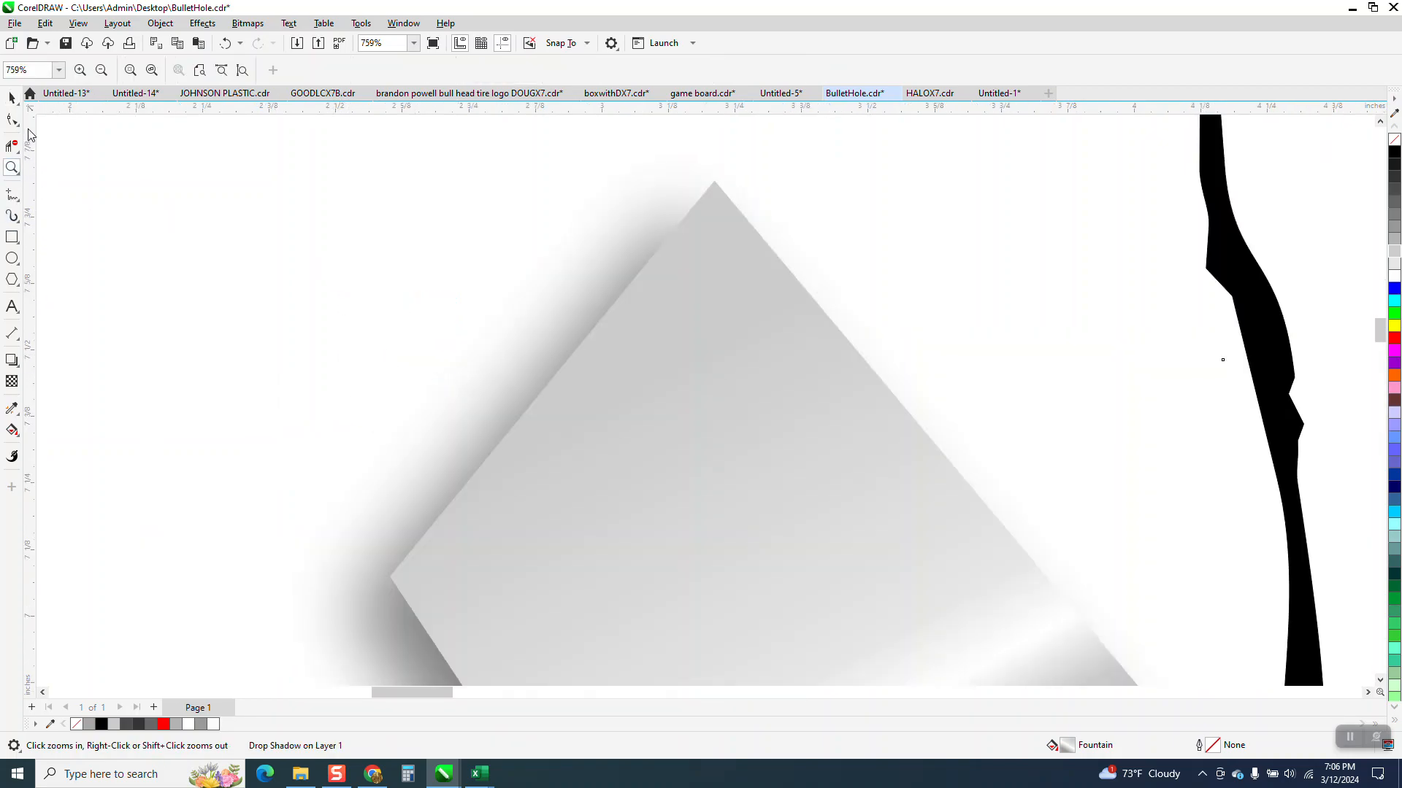
click(10, 98)
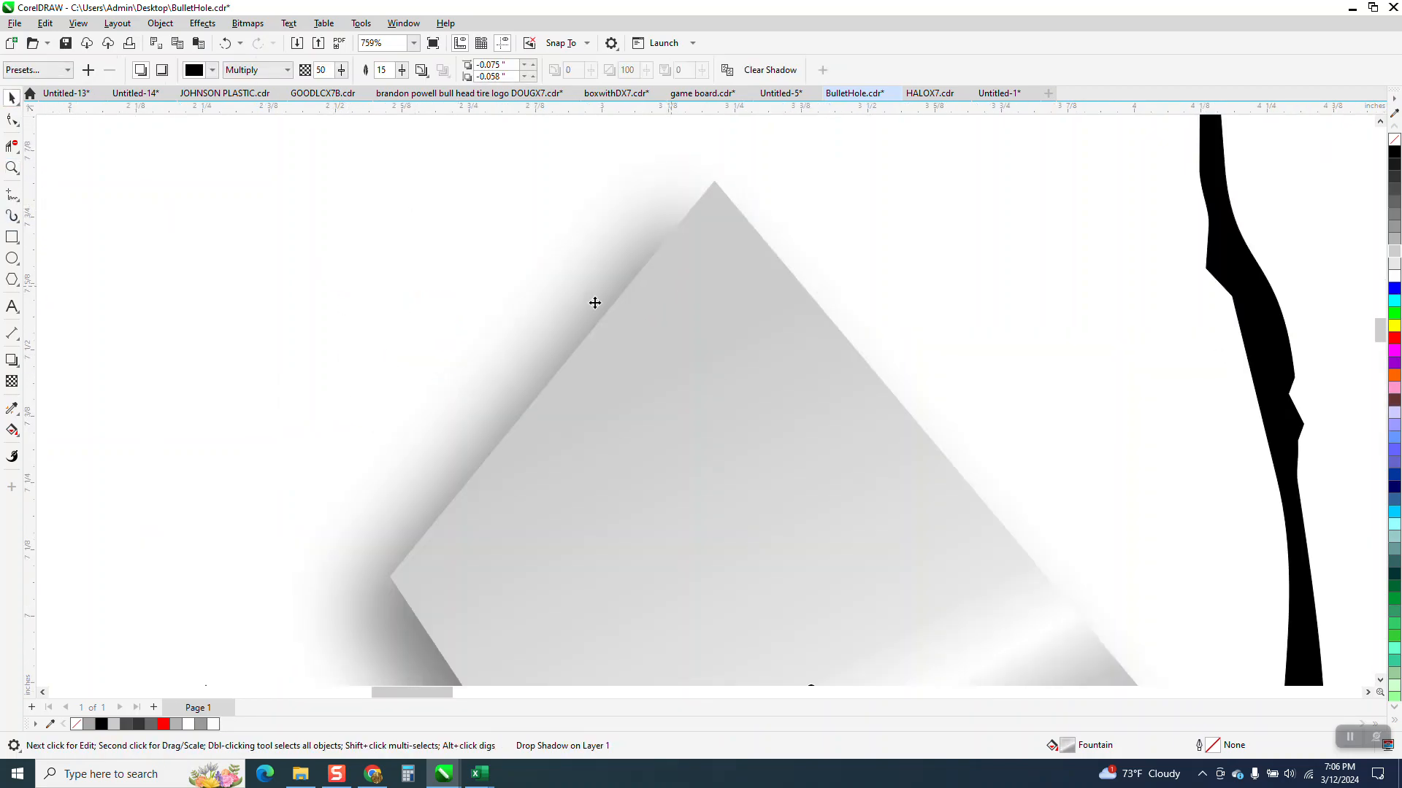
click(20, 128)
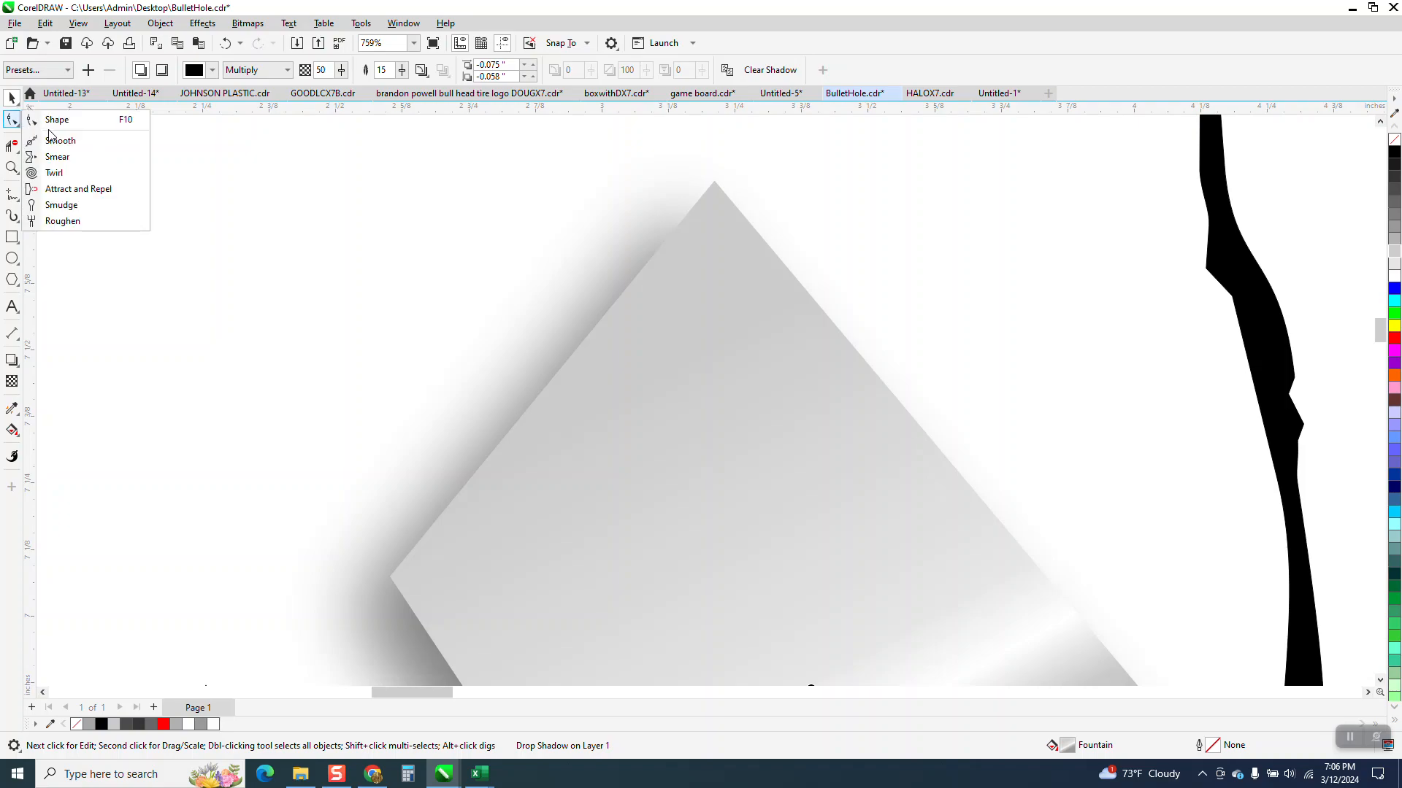
click(51, 203)
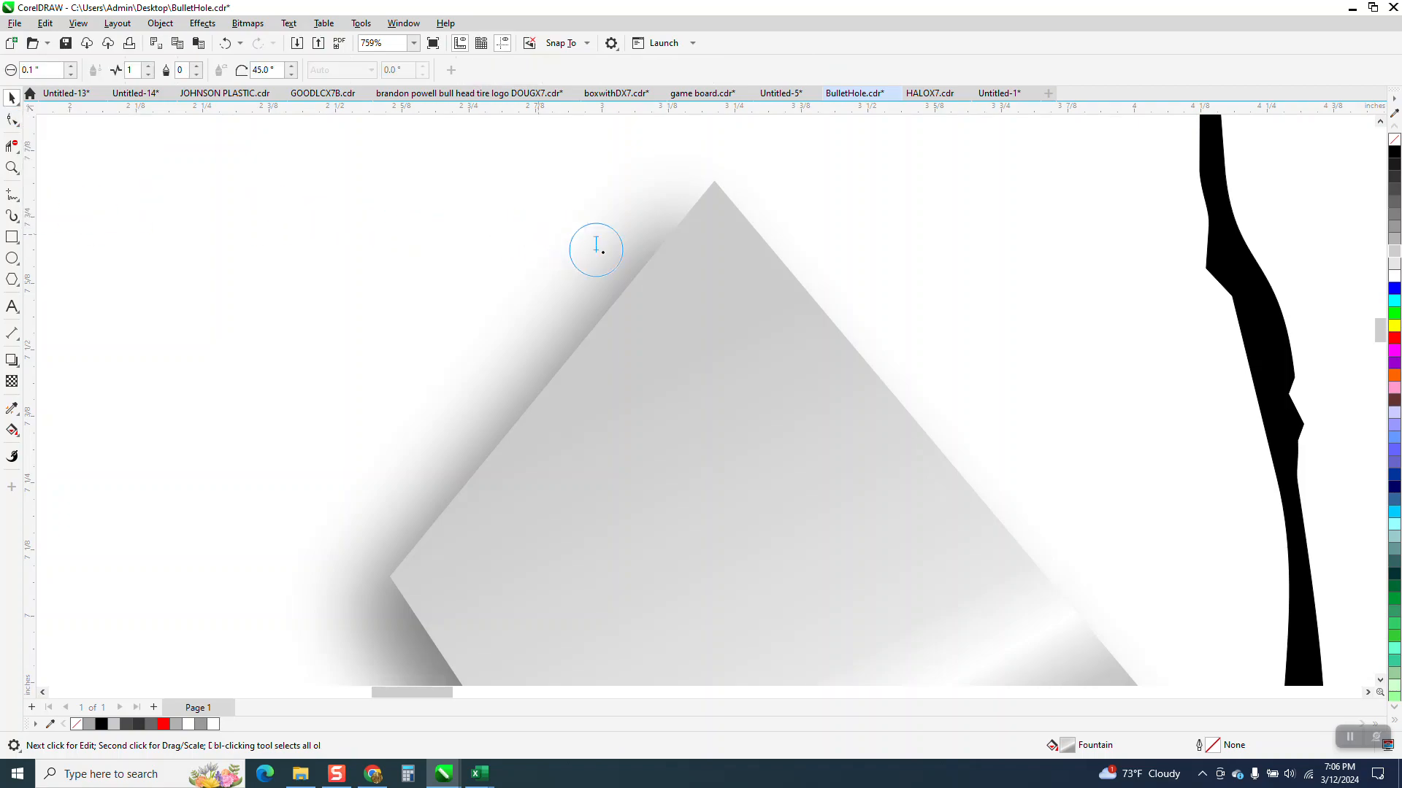
Step: Try roughening most of the upper-left flap's outer edge into continuous teeth, and undo the stroke
drag(648, 251, 620, 315)
drag(512, 421, 462, 470)
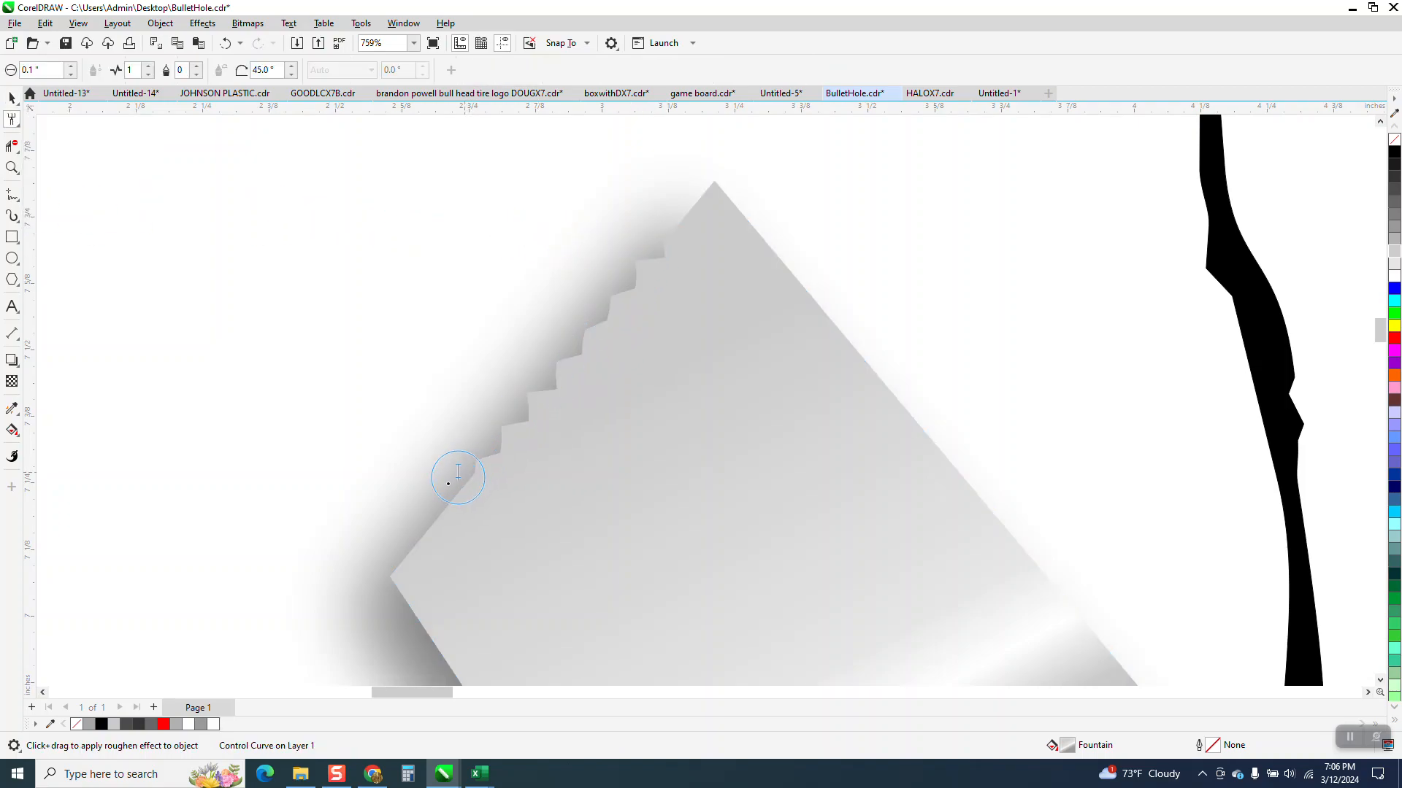
click(225, 43)
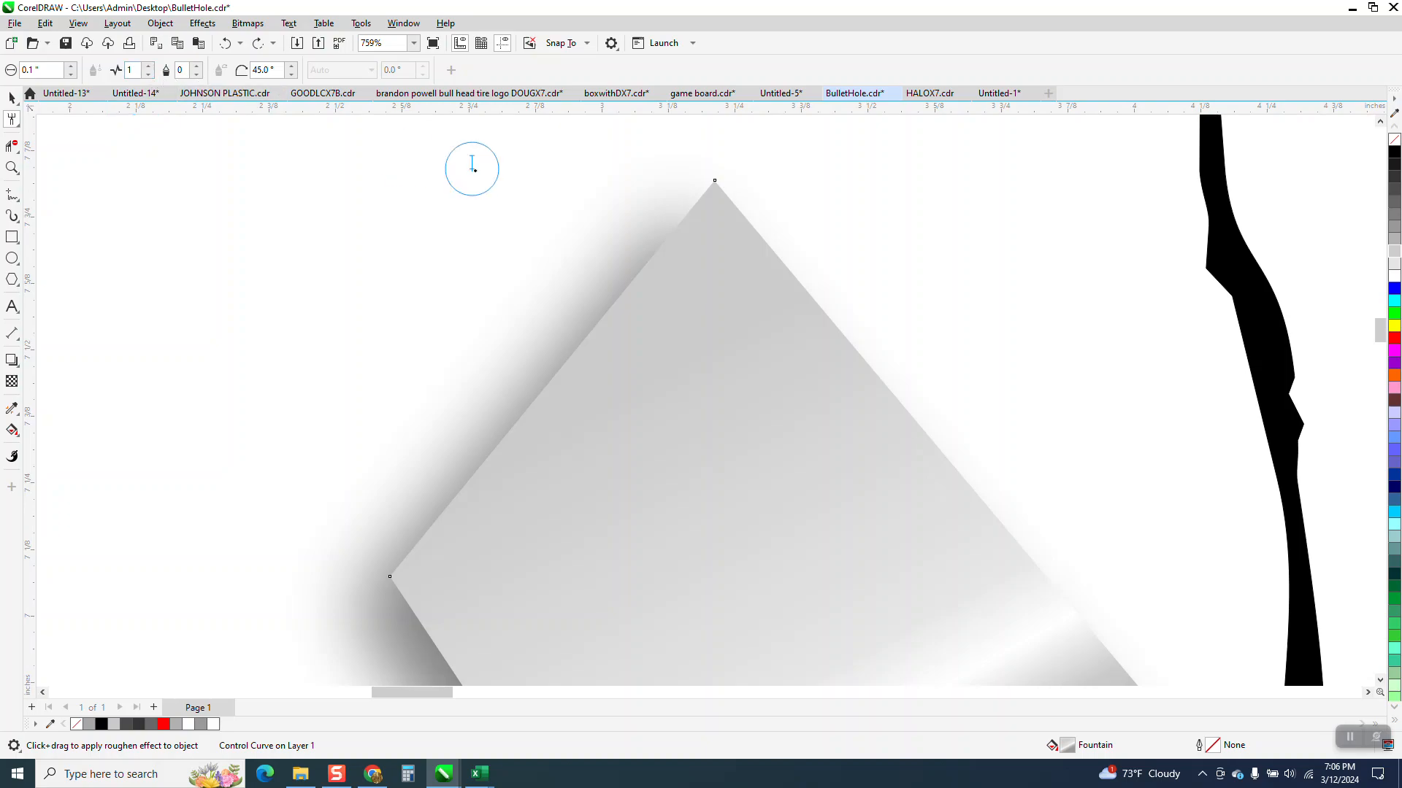
Step: Roughen two short separate spots on the upper-left flap's outer edge, one near each corner, with a 0.1 inch nib
drag(642, 271, 616, 292)
drag(460, 463, 447, 494)
click(11, 98)
scroll(574, 282, down, 1)
scroll(574, 282, down, 5)
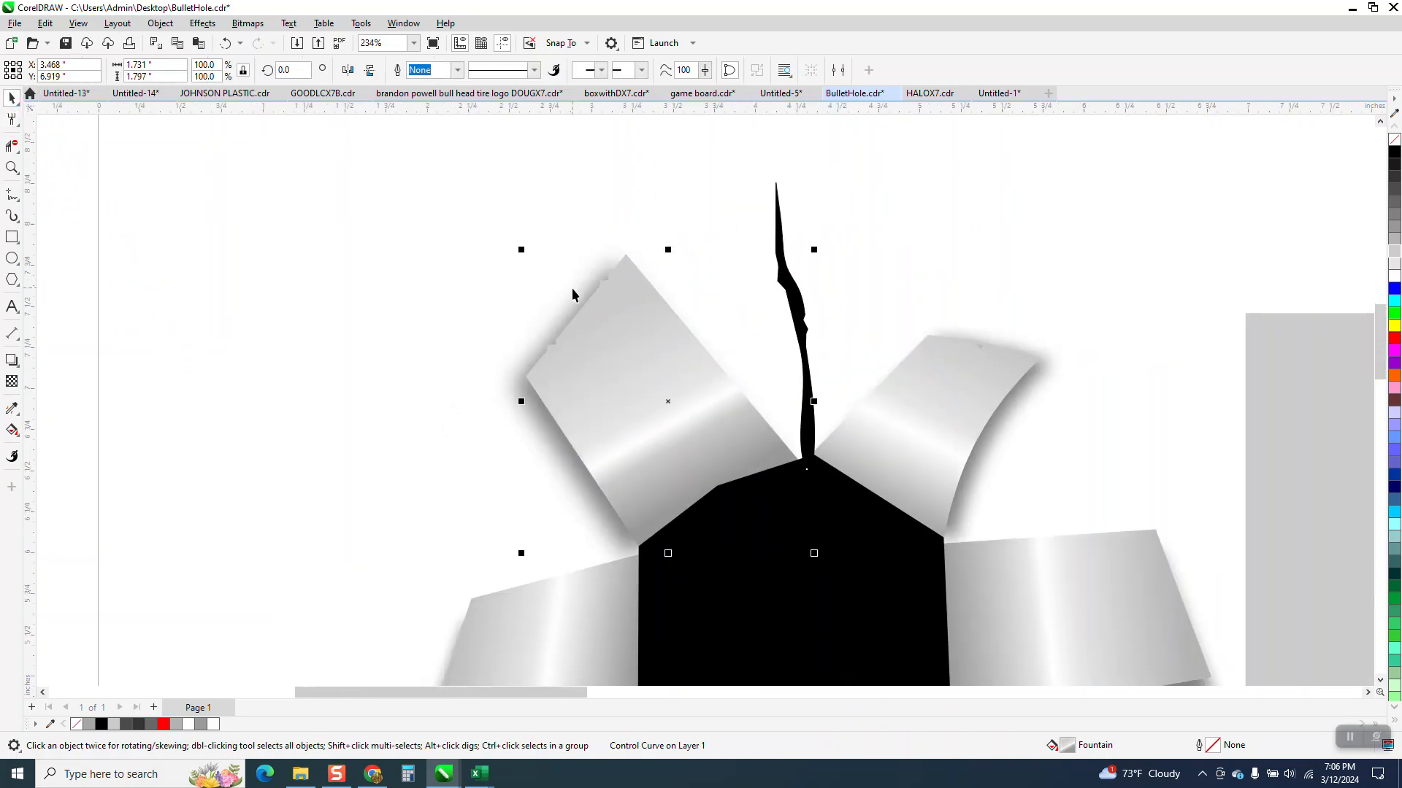